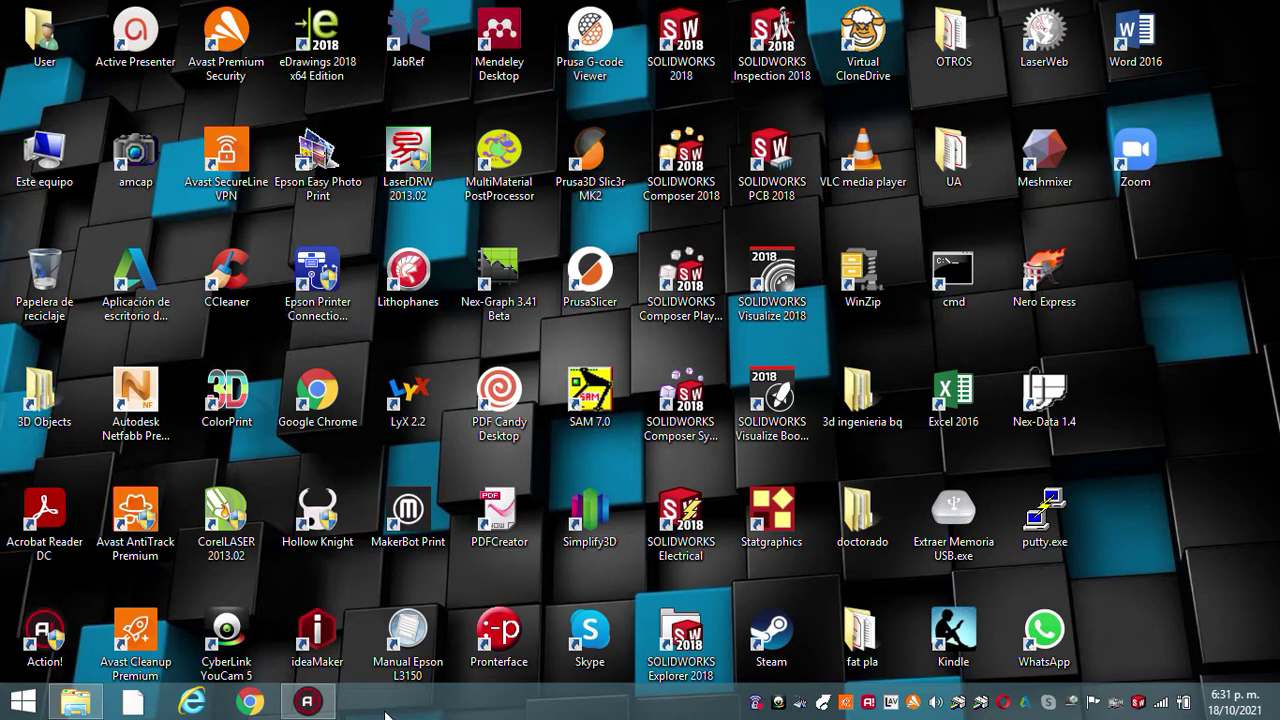
# Step: Open BASE PRINCIPAL.xlsm from the PROGRAMA PROTOTIPO folder and dismiss the Office activation wizard
pyautogui.click(74, 703)
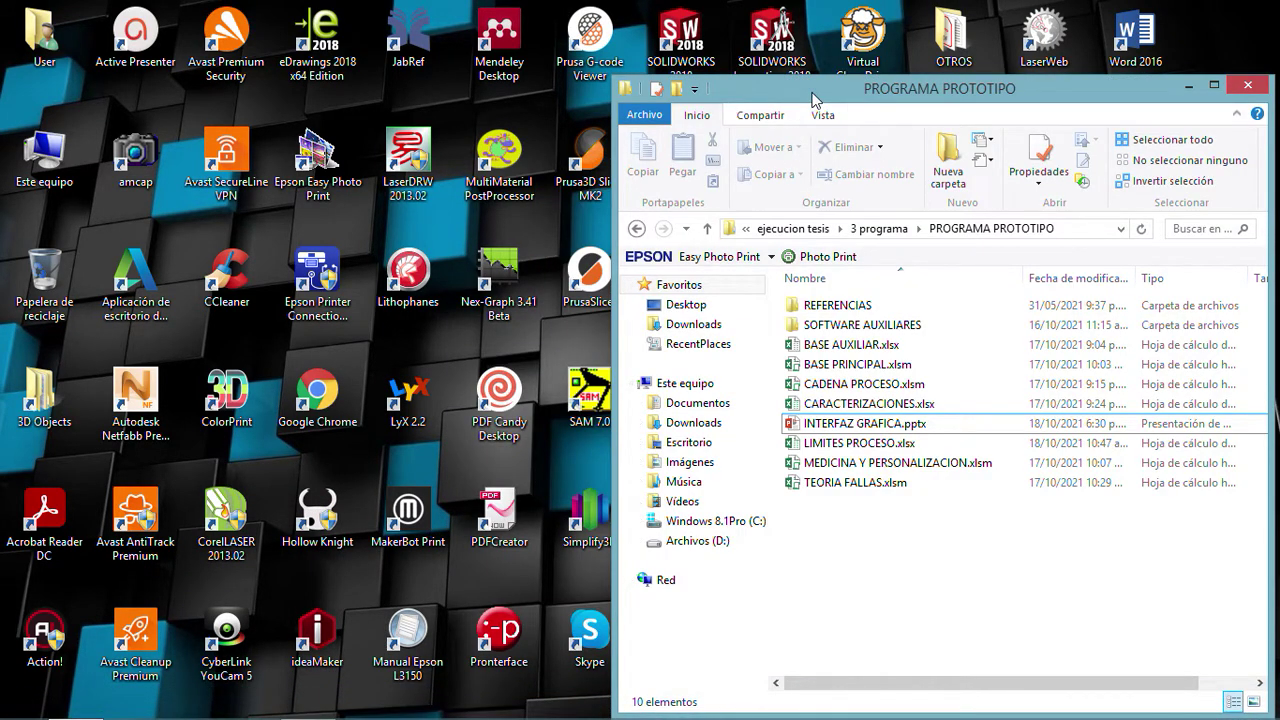
pyautogui.moveTo(813, 97); pyautogui.dragTo(584, 99)
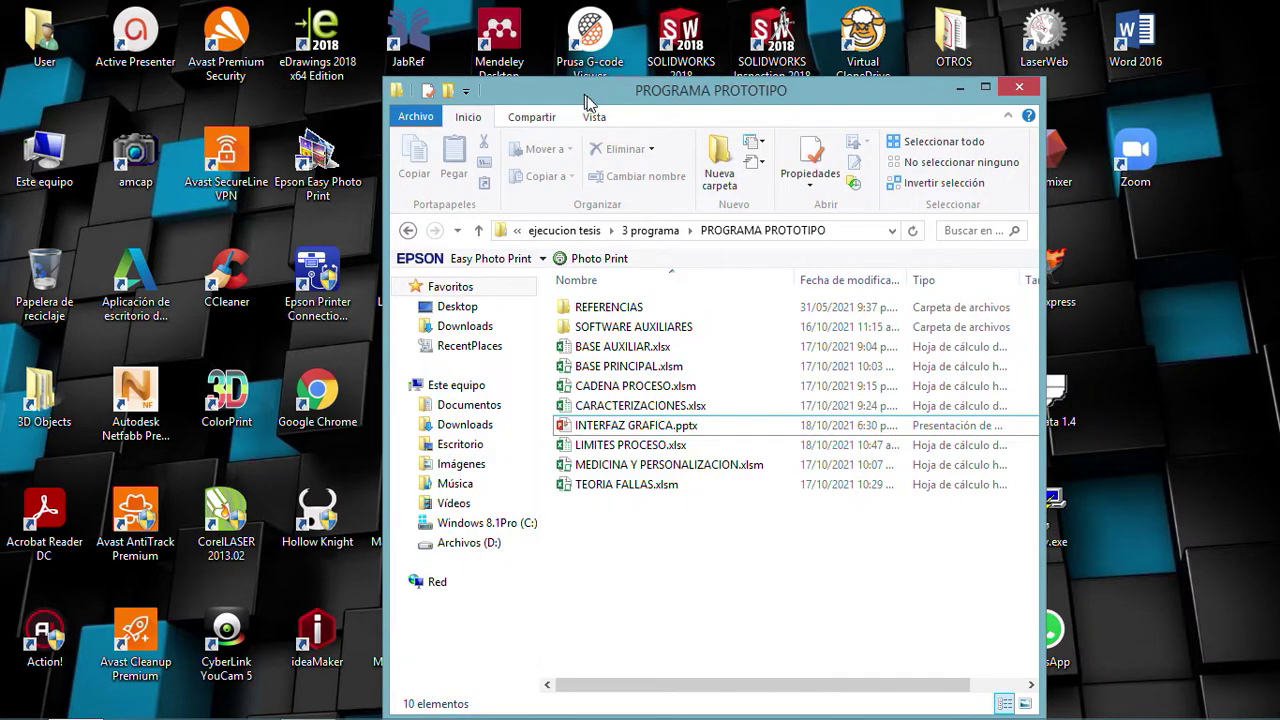
pyautogui.click(982, 84)
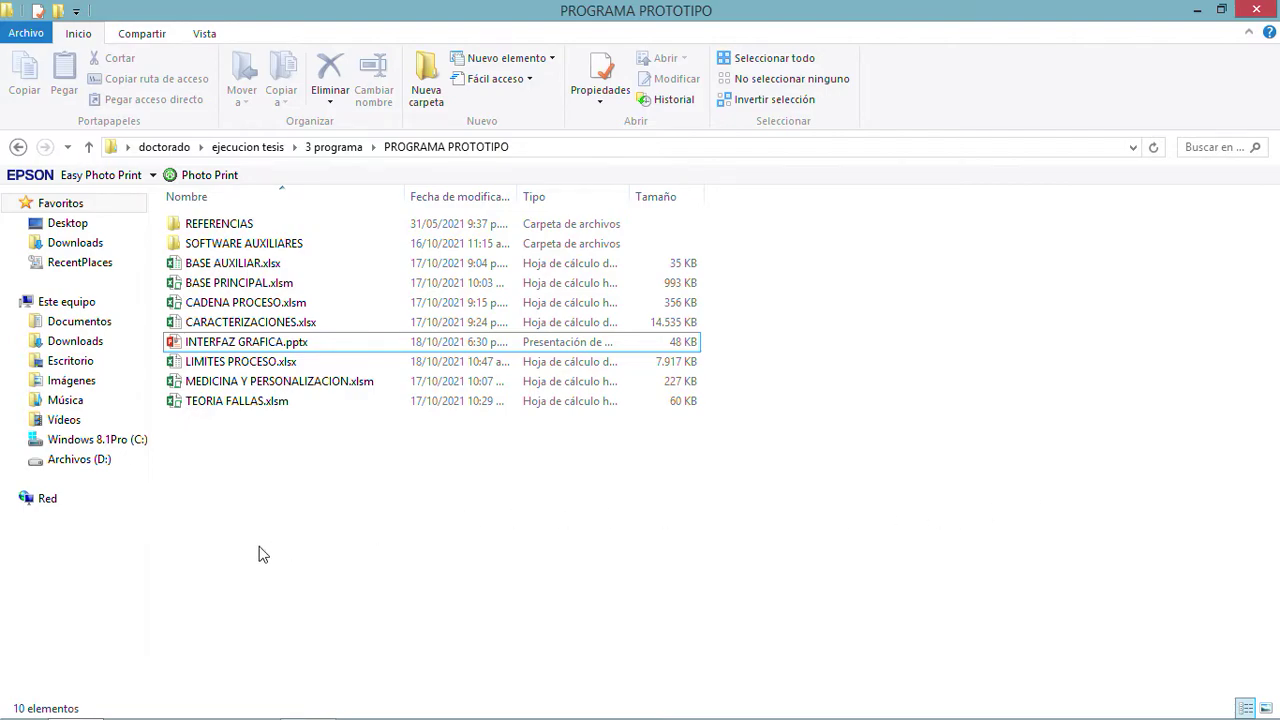
pyautogui.doubleClick(232, 284)
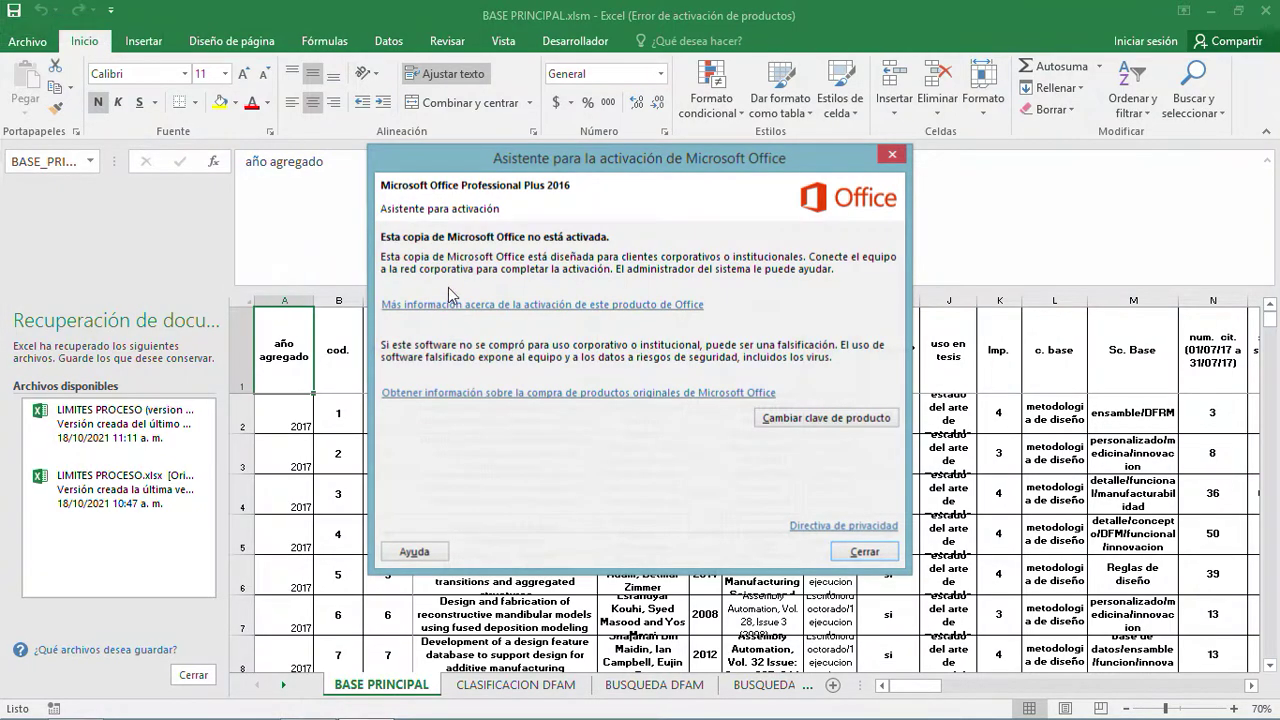
pyautogui.click(892, 155)
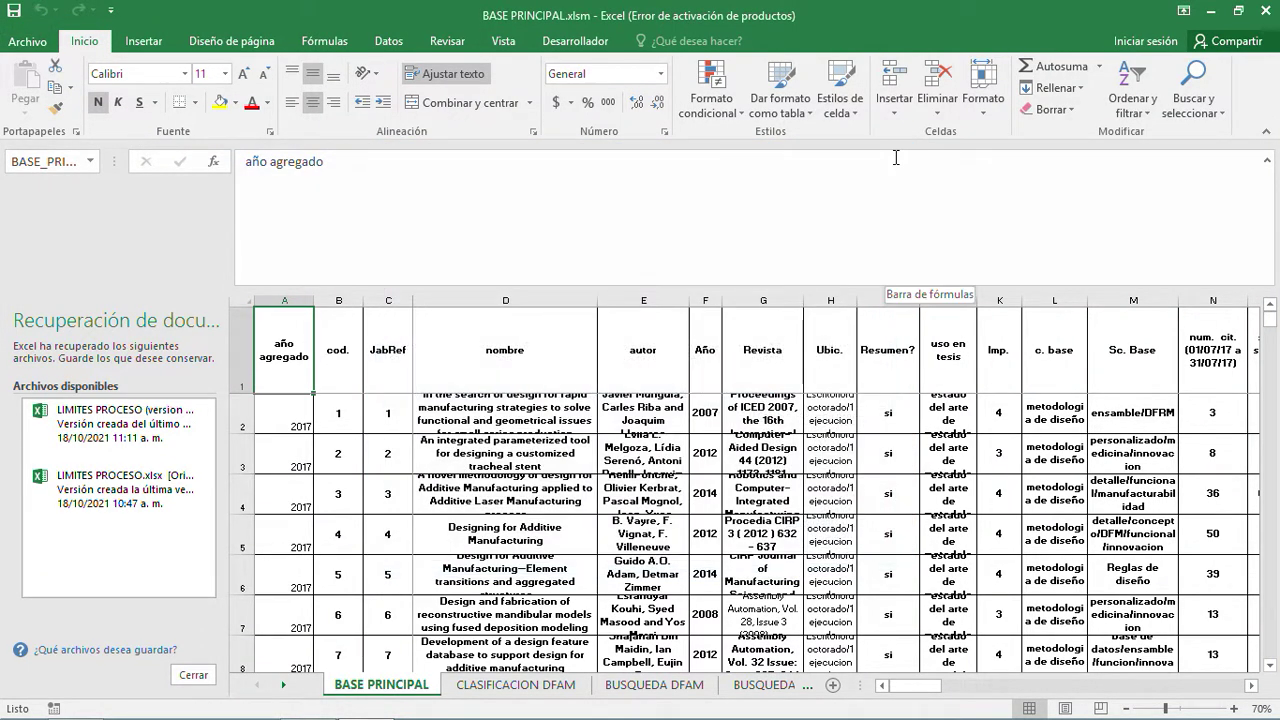
# Step: Open the recovered LIMITES PROCESO version and save it as LIMITES PROCESO (Autoguardado).xlsx in the 3 programa » PROGRAMA PROTOTIPO folder
pyautogui.click(145, 440)
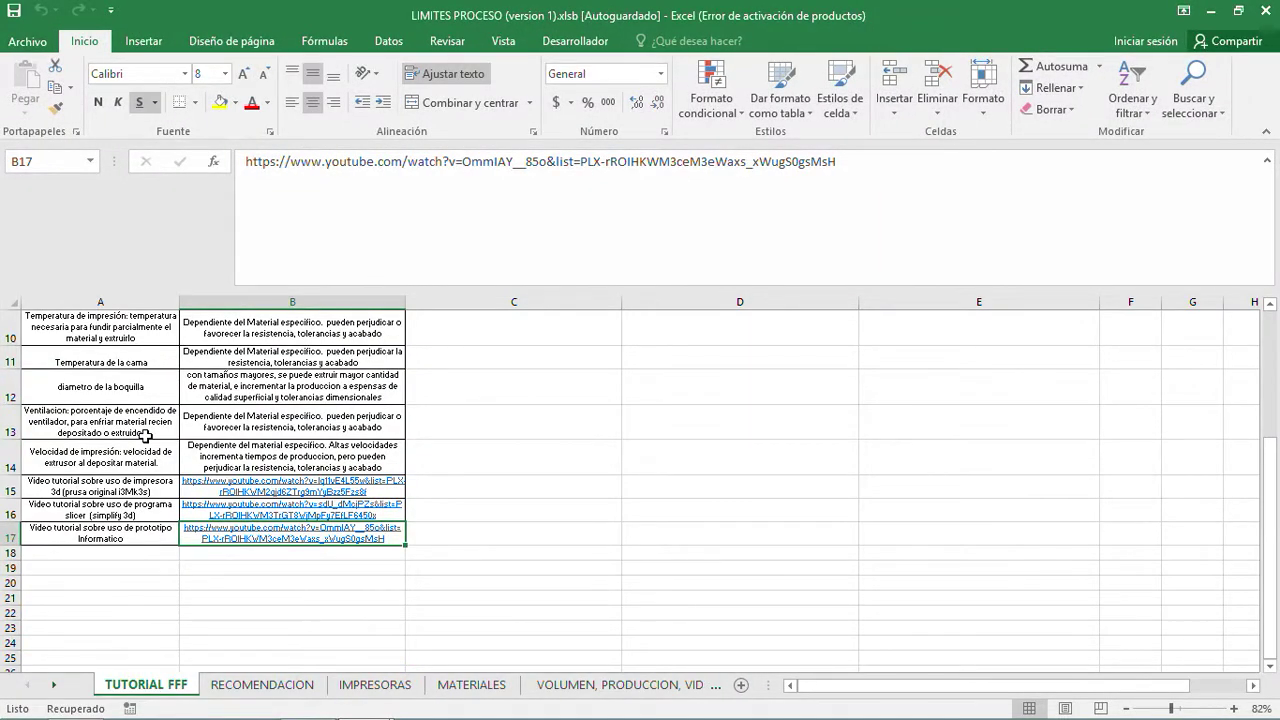
pyautogui.click(15, 12)
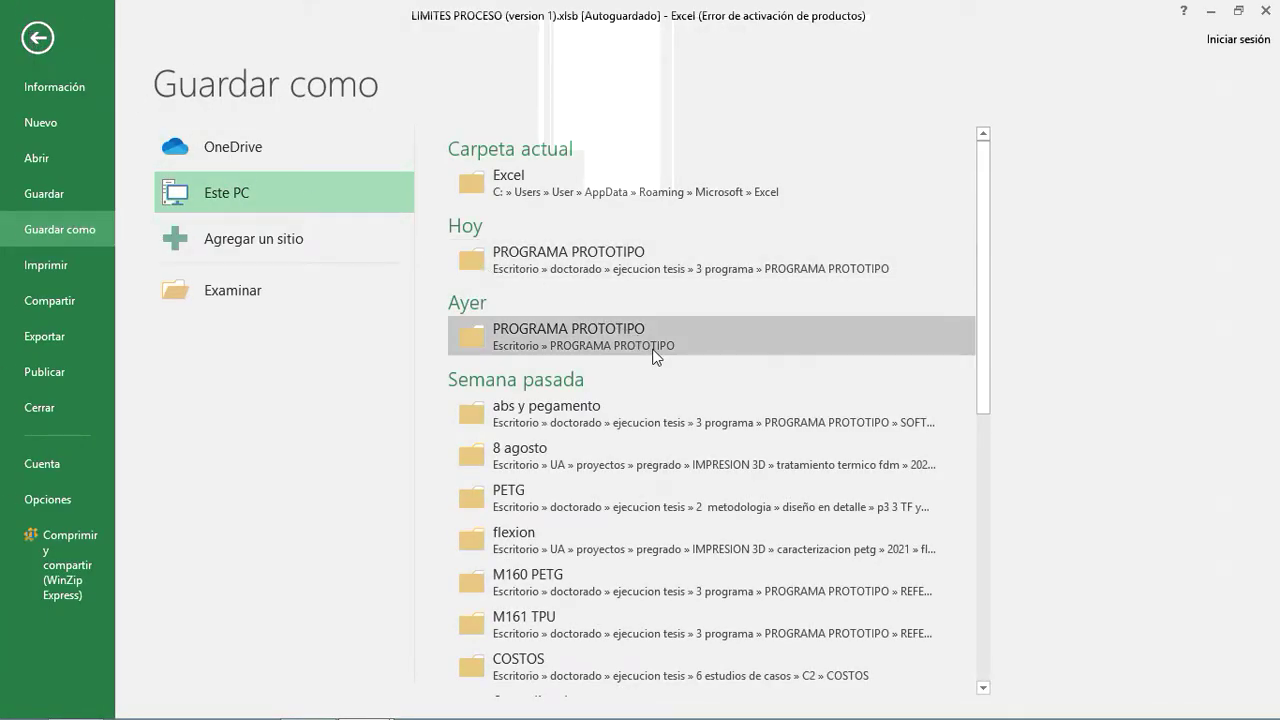
pyautogui.click(600, 265)
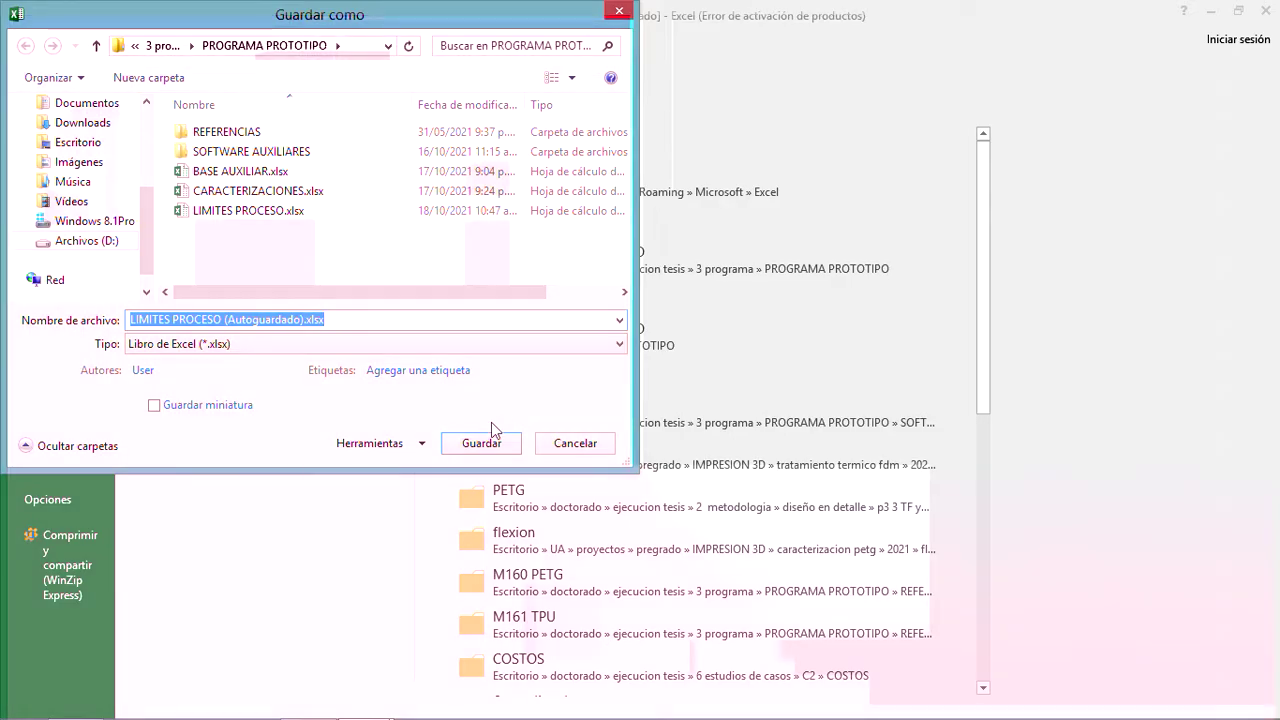
pyautogui.click(486, 446)
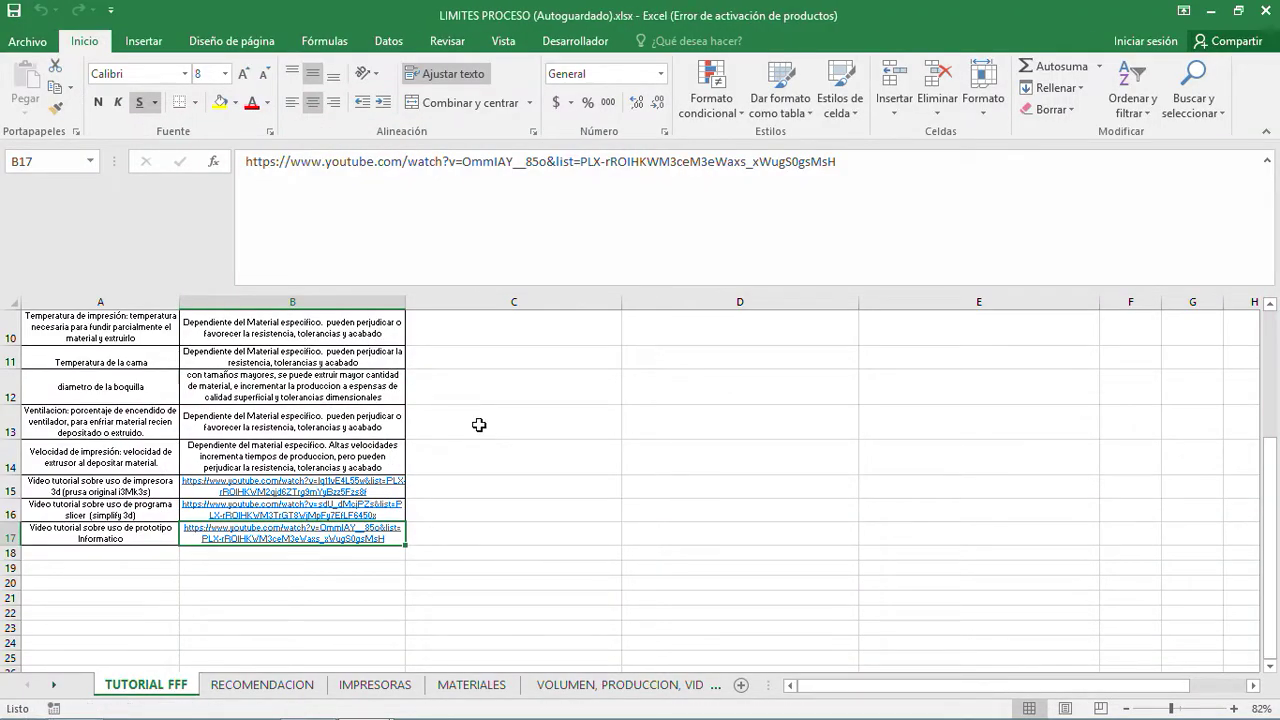
# Step: Close the LIMITES PROCESO (Autoguardado).xlsx workbook to return to BASE PRINCIPAL.xlsm
pyautogui.scroll(5, 602, 450)
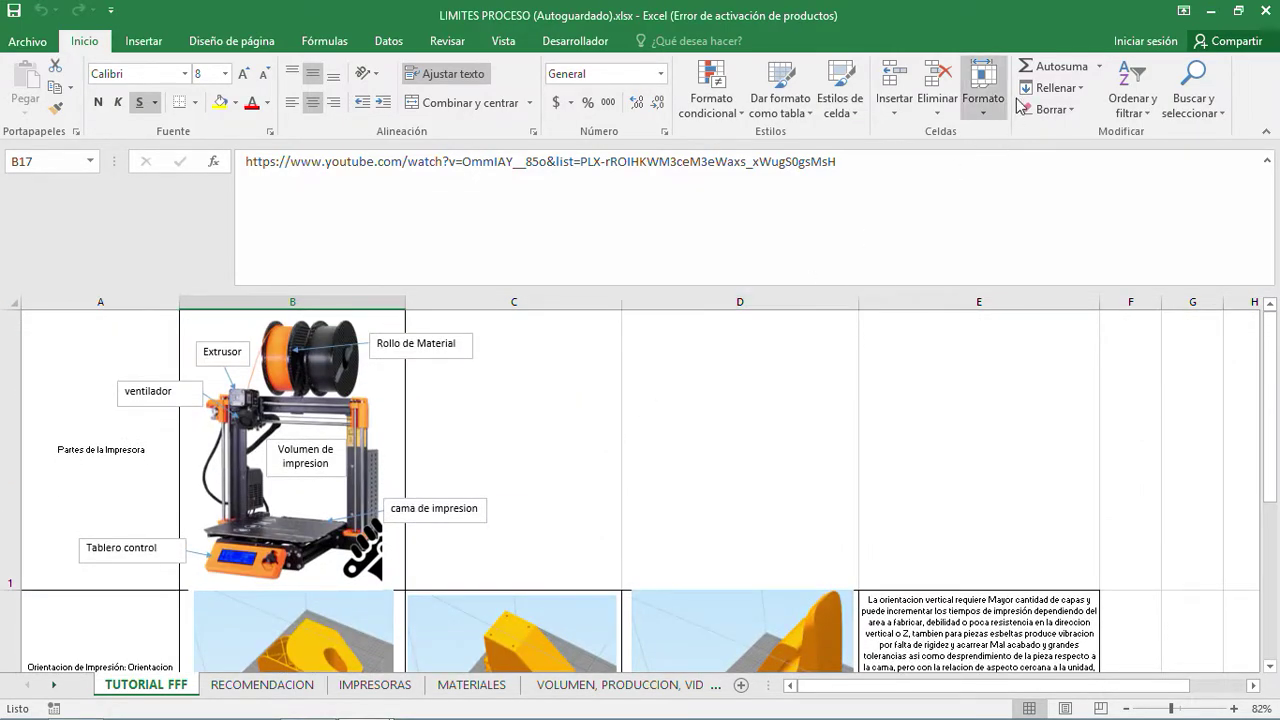
pyautogui.moveTo(1025, 17); pyautogui.dragTo(840, 88)
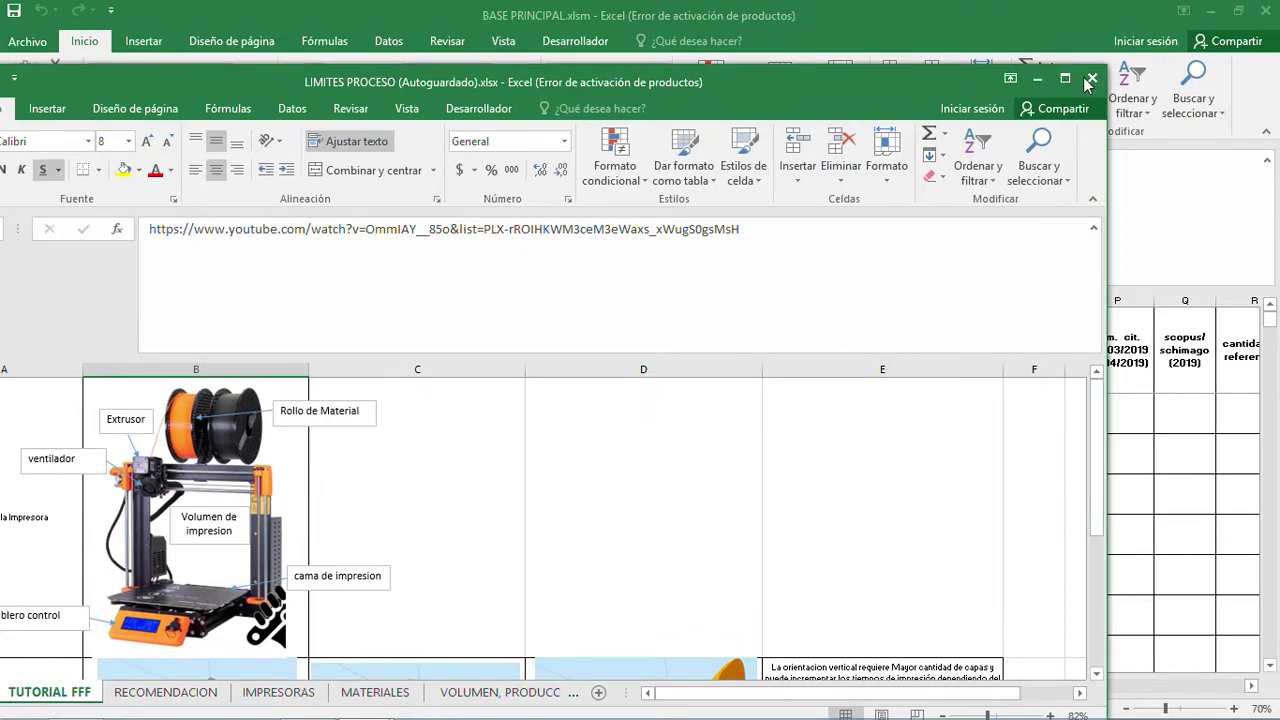
pyautogui.click(1091, 78)
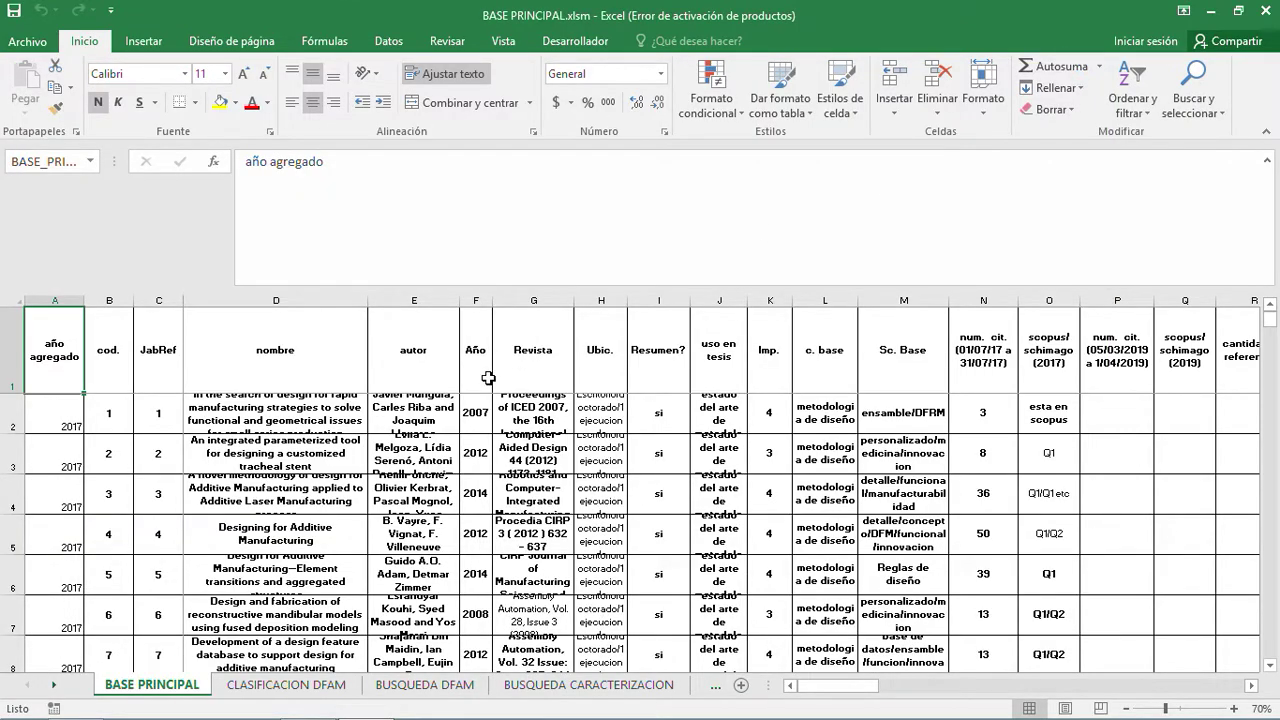
# Step: Examine the layout of the BASE PRINCIPAL sheet, from its article records to the citation and blue innovation columns
pyautogui.scroll(-5, 523, 335)
pyautogui.scroll(5, 523, 335)
pyautogui.moveTo(810, 689); pyautogui.dragTo(765, 700)
pyautogui.click(651, 418)
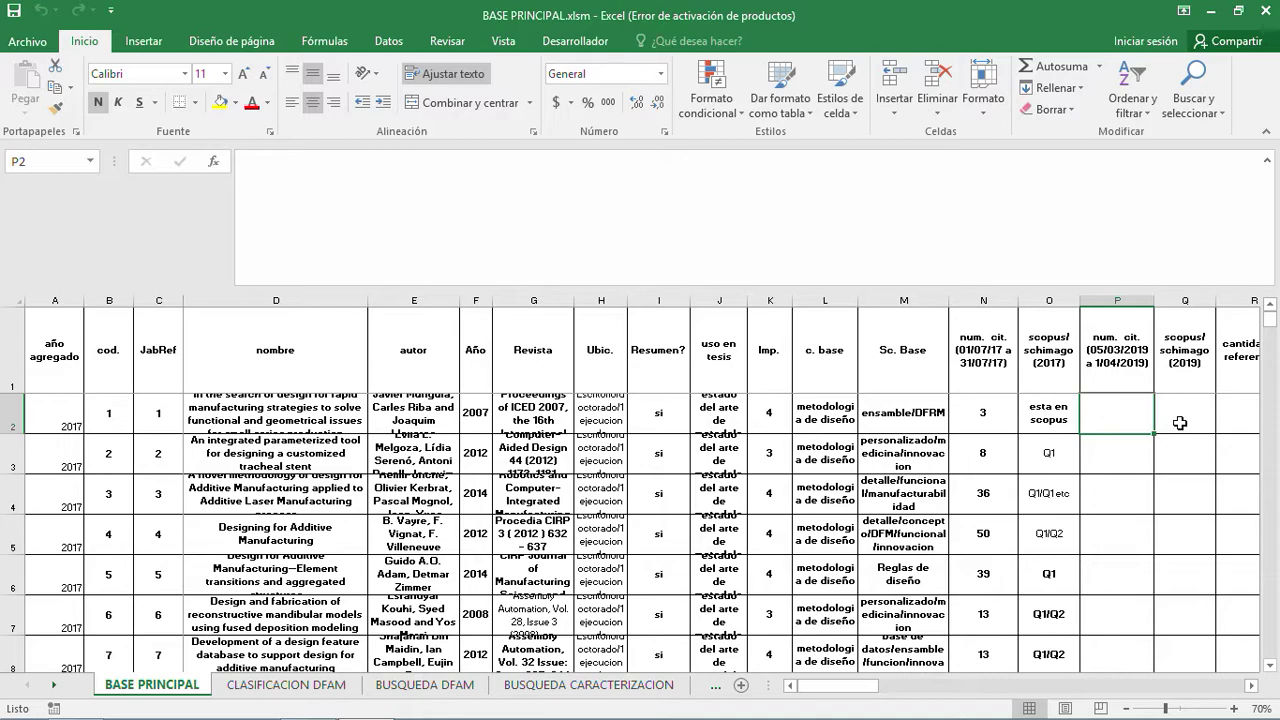
pyautogui.press('Left')
pyautogui.press('Left')
pyautogui.press('Right')
pyautogui.press('Right')
pyautogui.press('Right')
pyautogui.press('Right')
pyautogui.press('Right')
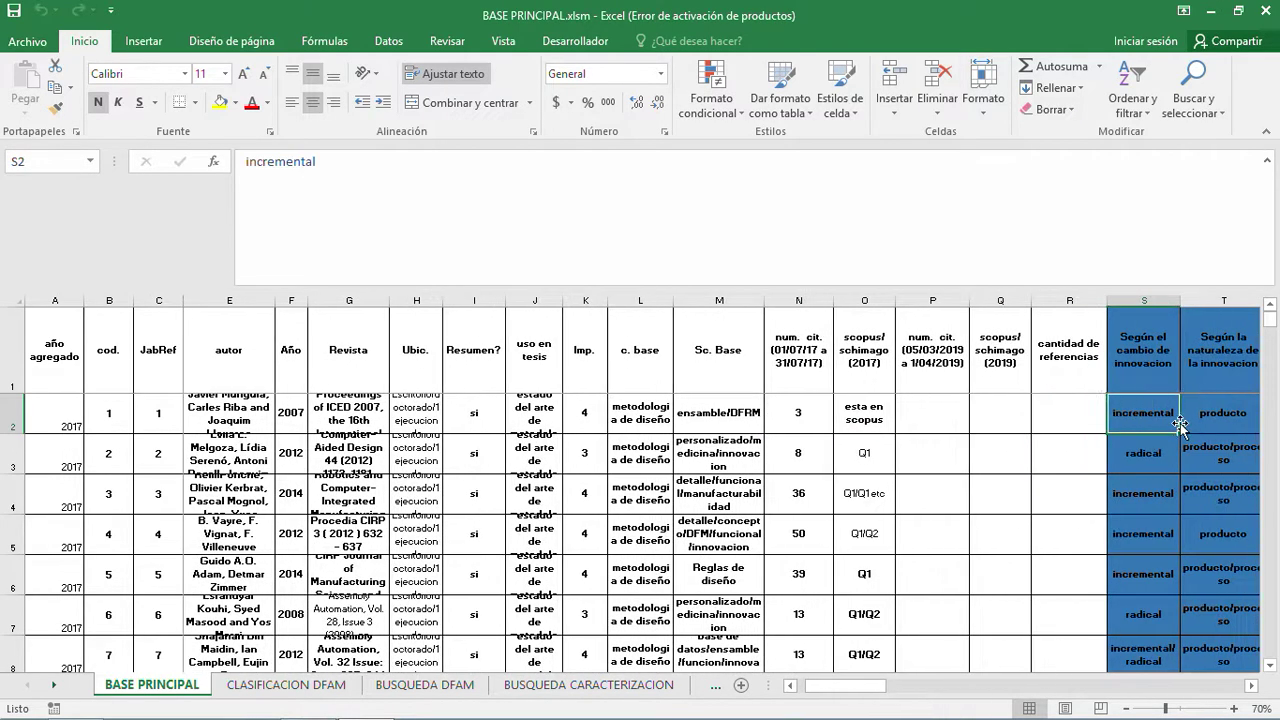
pyautogui.press('Left')
pyautogui.press('Left')
pyautogui.press('Left')
pyautogui.press('Left')
pyautogui.press('Left')
pyautogui.press('Left')
pyautogui.press('Right')
pyautogui.press('Right')
pyautogui.press('Right')
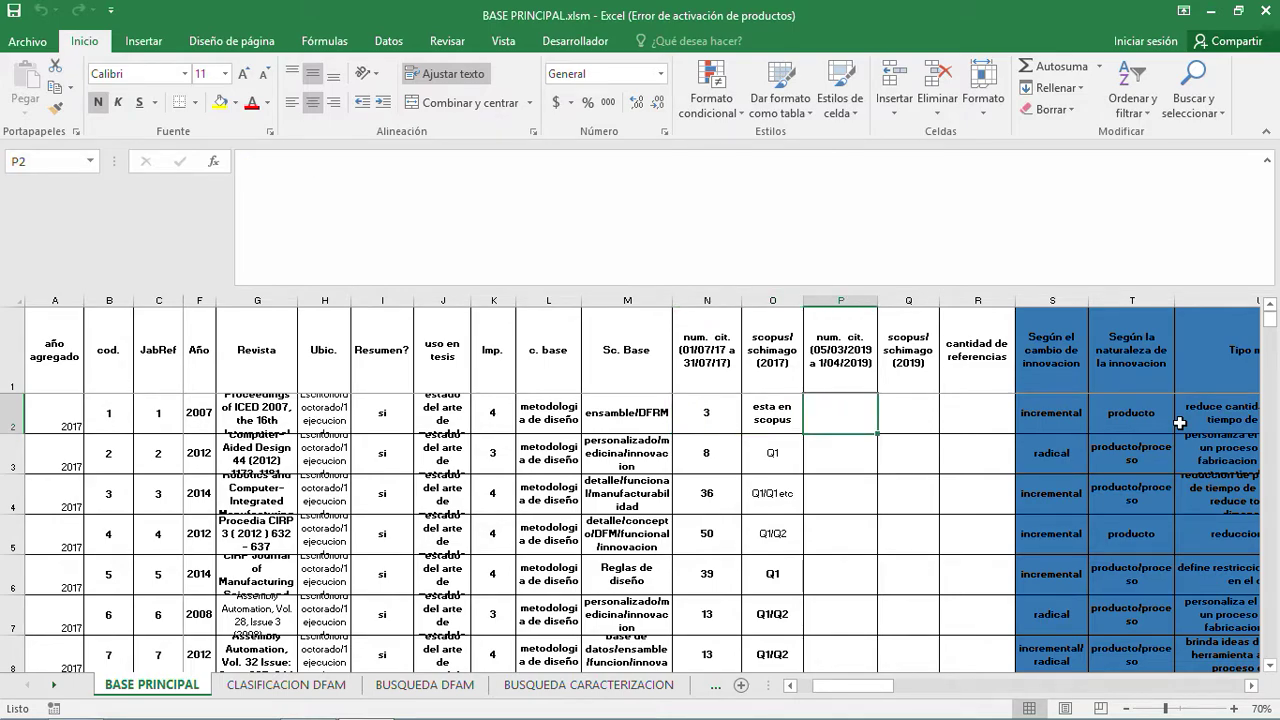
# Step: Examine the 2019 citation, 2019 scopus/schimago and reference-count columns down the records by selecting them from row 2
pyautogui.hotkey('shift', 'Right')
pyautogui.hotkey('shift', 'Right')
pyautogui.hotkey('shift', 'Down')
pyautogui.hotkey('shift', 'Down')
pyautogui.hotkey('shift', 'Down')
pyautogui.hotkey('shift', 'Down')
pyautogui.hotkey('shift', 'Down')
pyautogui.hotkey('shift', 'Down')
pyautogui.hotkey('shift', 'Down')
pyautogui.hotkey('shift', 'Down')
pyautogui.hotkey('shift', 'Down')
pyautogui.hotkey('shift', 'Down')
pyautogui.hotkey('shift', 'Down')
pyautogui.hotkey('shift', 'Down')
pyautogui.hotkey('shift', 'Down')
pyautogui.hotkey('shift', 'Down')
pyautogui.hotkey('shift', 'Down')
pyautogui.hotkey('shift', 'Down')
pyautogui.hotkey('shift', 'Down')
pyautogui.hotkey('shift', 'Down')
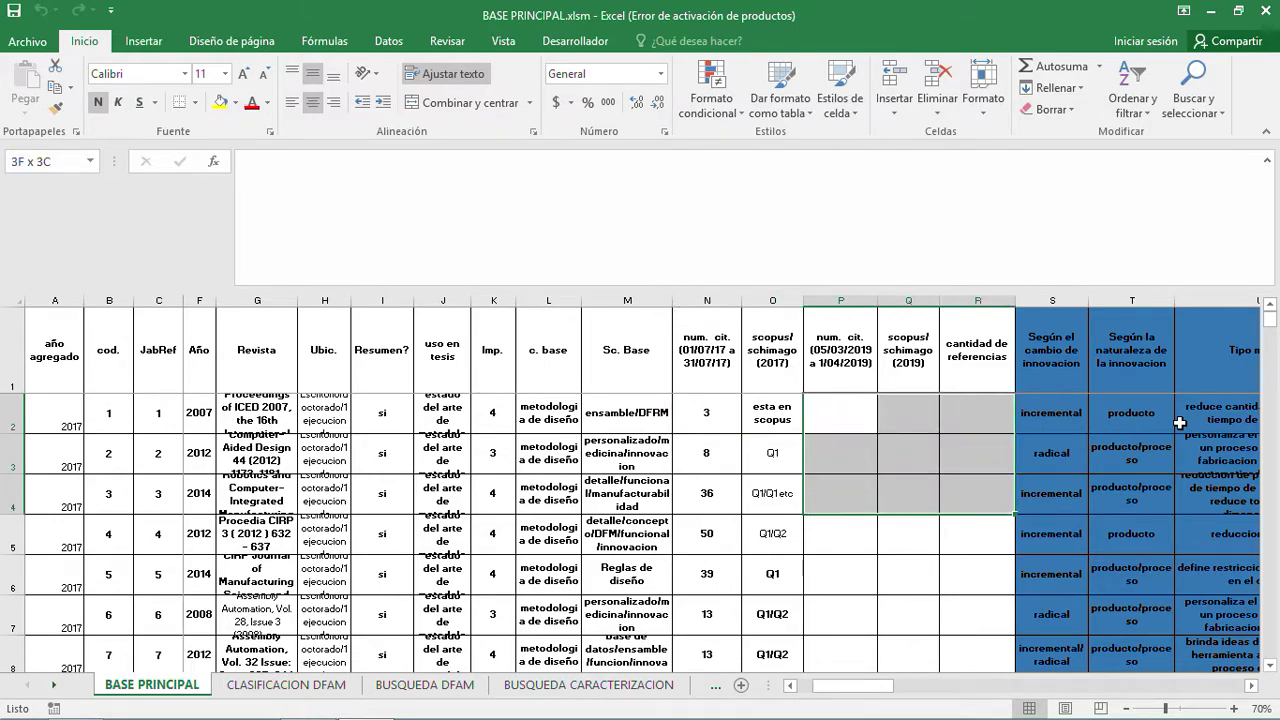
pyautogui.hotkey('shift', 'Up')
pyautogui.hotkey('shift', 'Up')
pyautogui.hotkey('shift', 'Up')
pyautogui.hotkey('shift', 'Up')
pyautogui.hotkey('shift', 'Up')
pyautogui.hotkey('shift', 'Up')
pyautogui.hotkey('shift', 'Up')
pyautogui.hotkey('shift', 'Up')
pyautogui.hotkey('shift', 'Up')
pyautogui.hotkey('shift', 'Up')
pyautogui.hotkey('shift', 'Up')
pyautogui.hotkey('shift', 'Up')
pyautogui.hotkey('shift', 'Up')
pyautogui.hotkey('shift', 'Up')
pyautogui.hotkey('shift', 'Up')
pyautogui.hotkey('shift', 'Up')
pyautogui.hotkey('shift', 'Up')
pyautogui.hotkey('shift', 'Up')
pyautogui.hotkey('shift', 'Up')
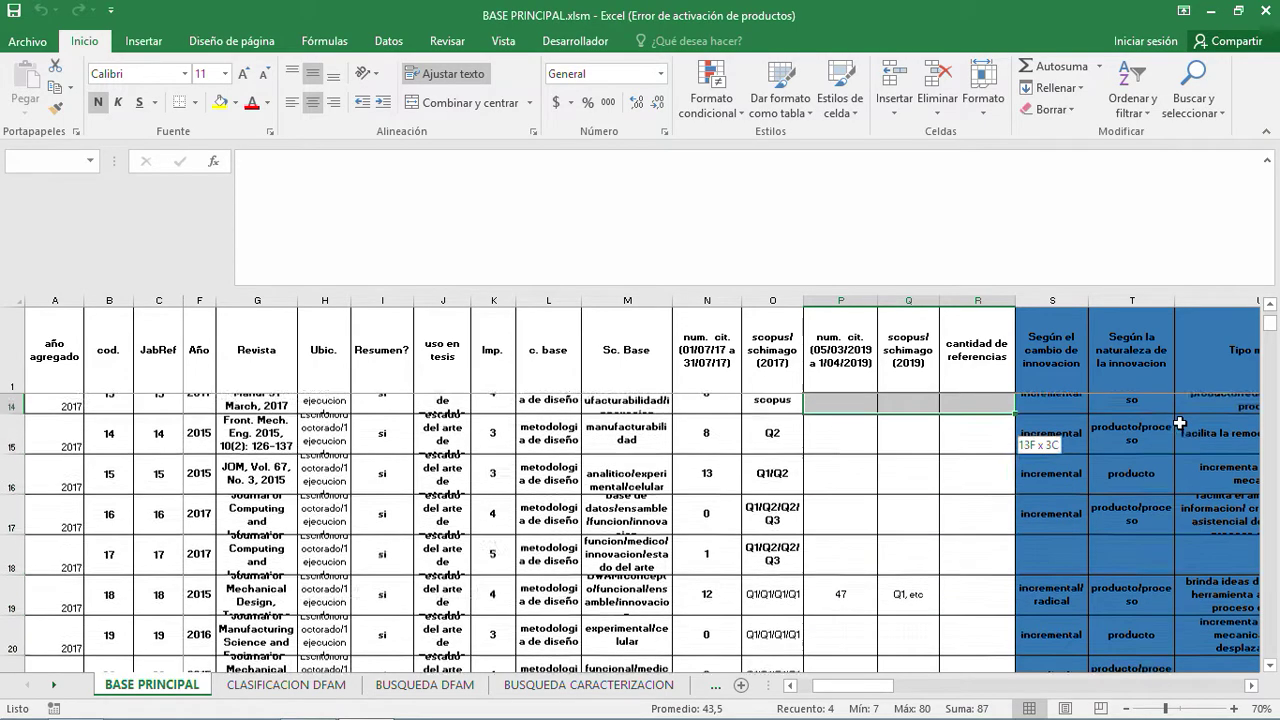
# Step: Compare the 2017 citation and scopus/schimago columns with their 2019 counterparts for the first record
pyautogui.press('Down')
pyautogui.press('Down')
pyautogui.press('Up')
pyautogui.press('Up')
pyautogui.press('Up')
pyautogui.press('Down')
pyautogui.press('Down')
pyautogui.press('Left')
pyautogui.press('Left')
pyautogui.press('Up')
pyautogui.press('Up')
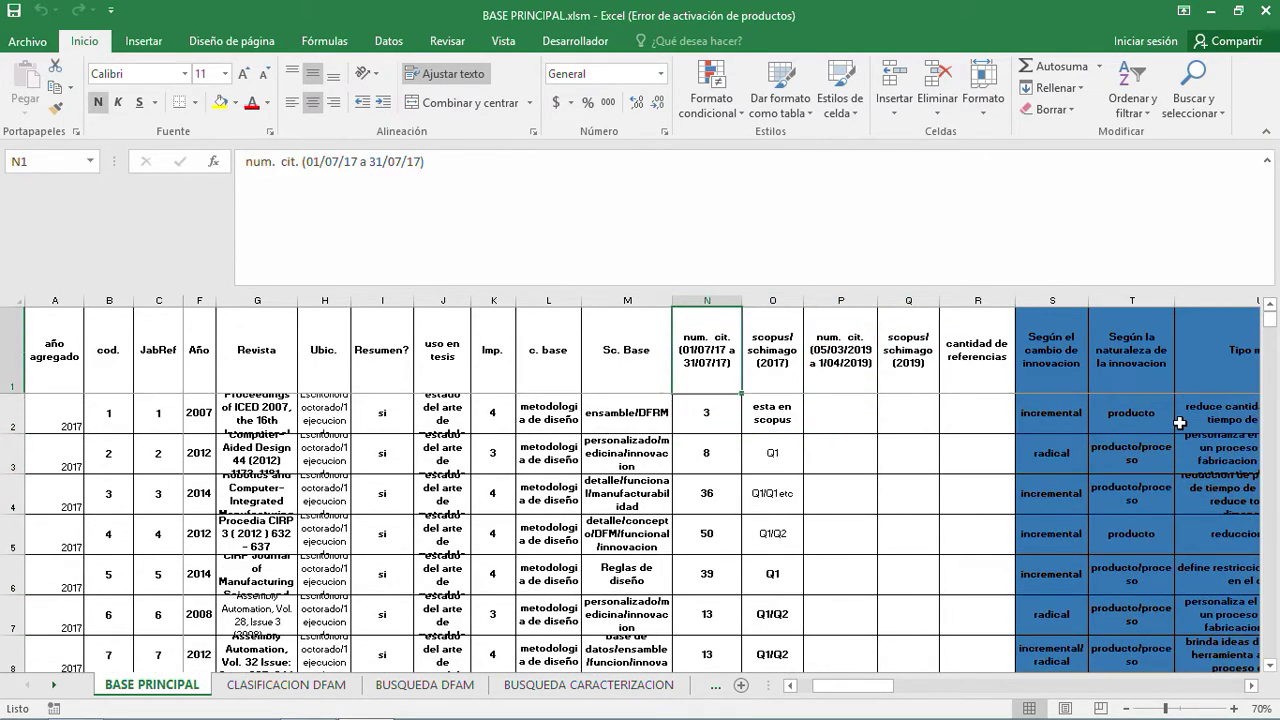
pyautogui.press('Down')
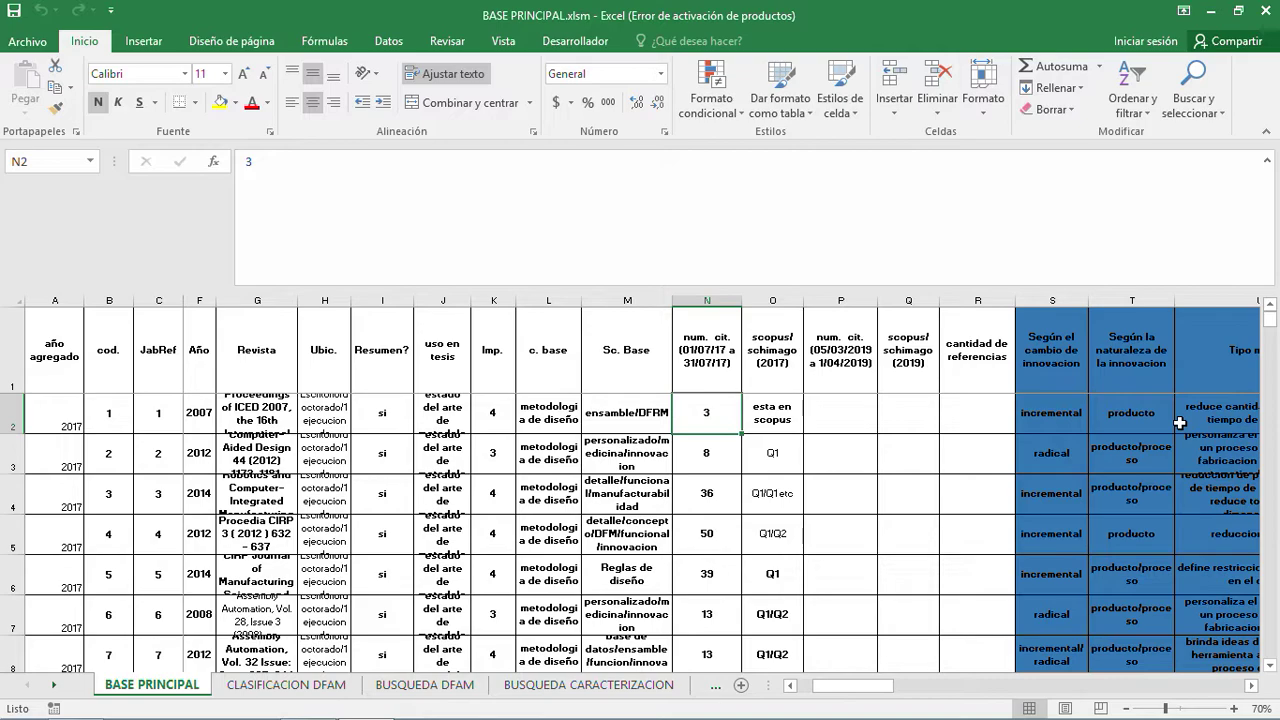
pyautogui.press('Right')
pyautogui.press('Right')
pyautogui.press('Left')
pyautogui.press('Left')
pyautogui.press('Right')
pyautogui.press('Right')
pyautogui.press('Right')
pyautogui.press('Left')
pyautogui.press('Left')
pyautogui.press('Left')
pyautogui.press('Right')
pyautogui.press('Right')
pyautogui.hotkey('shift', 'Right')
pyautogui.hotkey('shift', 'Right')
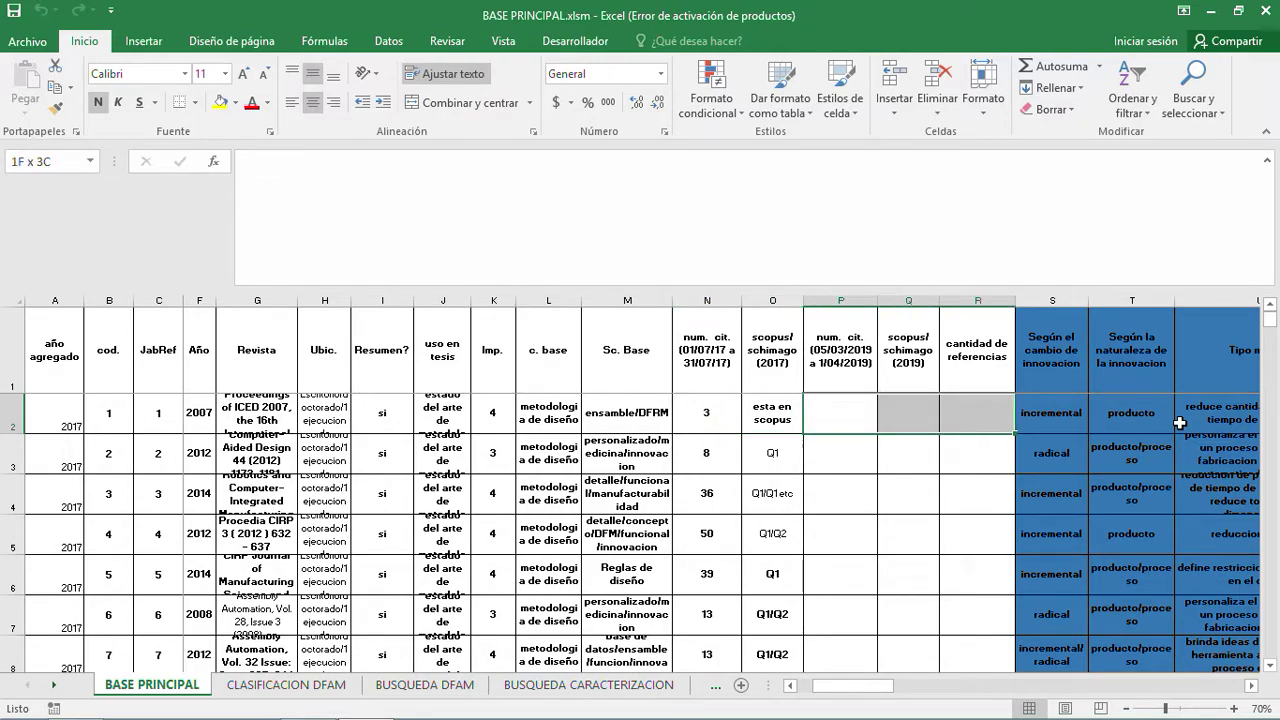
pyautogui.press('Left')
pyautogui.press('Left')
pyautogui.press('Left')
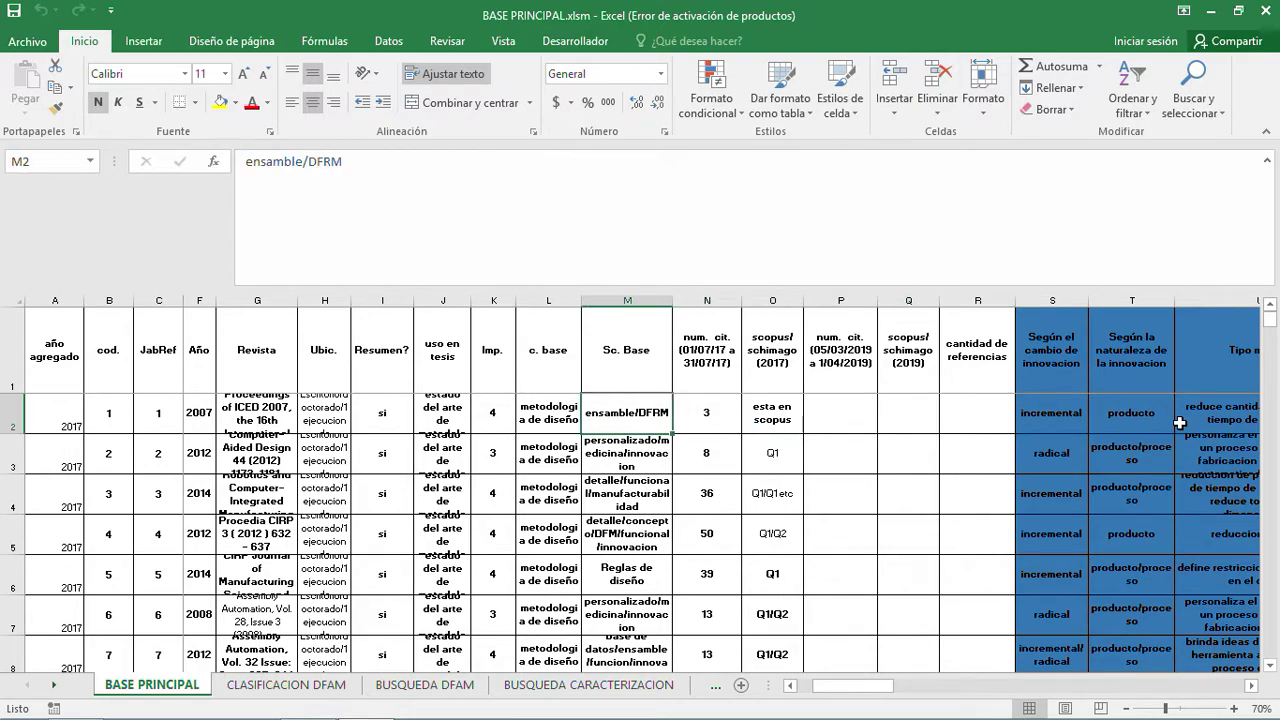
# Step: Examine the "año agregado" column for the first records of the BASE PRINCIPAL sheet
pyautogui.press('Left')
pyautogui.press('Left')
pyautogui.press('Left')
pyautogui.press('Left')
pyautogui.press('Left')
pyautogui.press('Left')
pyautogui.press('Left')
pyautogui.press('Left')
pyautogui.press('Left')
pyautogui.press('Left')
pyautogui.press('Left')
pyautogui.press('Left')
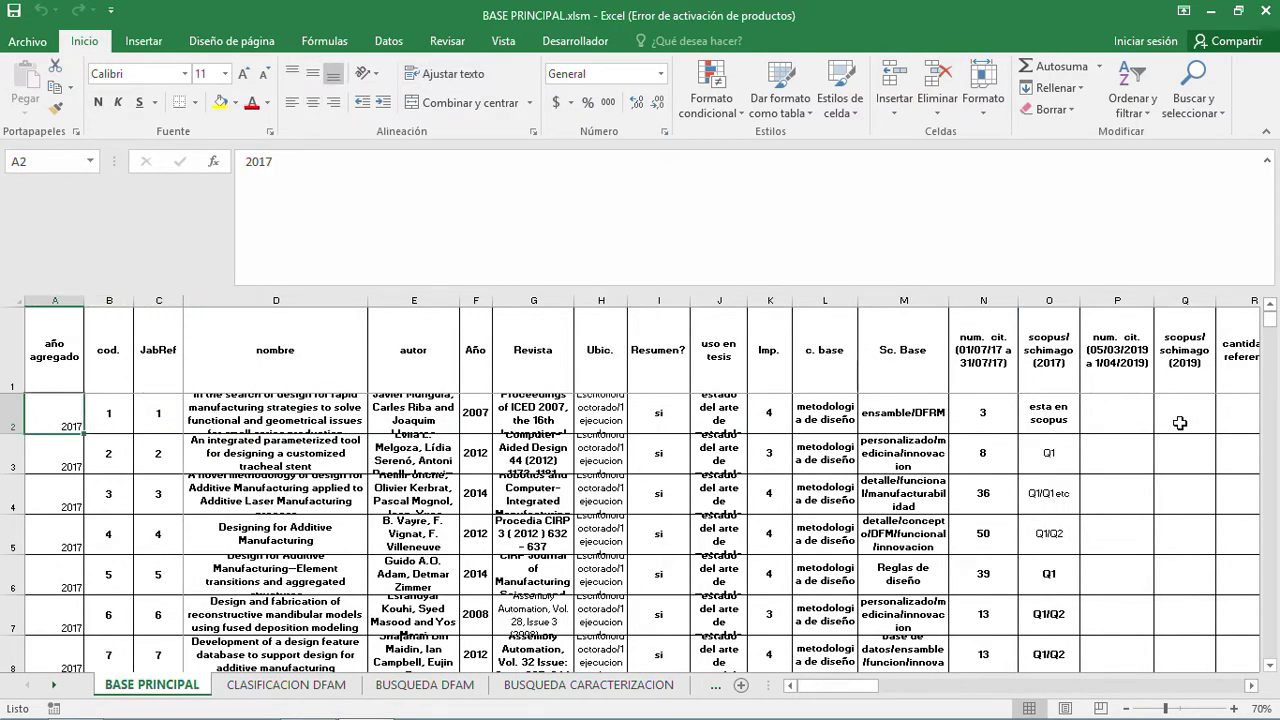
pyautogui.hotkey('shift', 'Down')
pyautogui.hotkey('shift', 'Down')
pyautogui.hotkey('shift', 'Down')
pyautogui.hotkey('shift', 'Down')
pyautogui.hotkey('shift', 'Down')
pyautogui.hotkey('shift', 'Down')
pyautogui.hotkey('shift', 'Down')
pyautogui.hotkey('shift', 'Down')
pyautogui.hotkey('shift', 'Down')
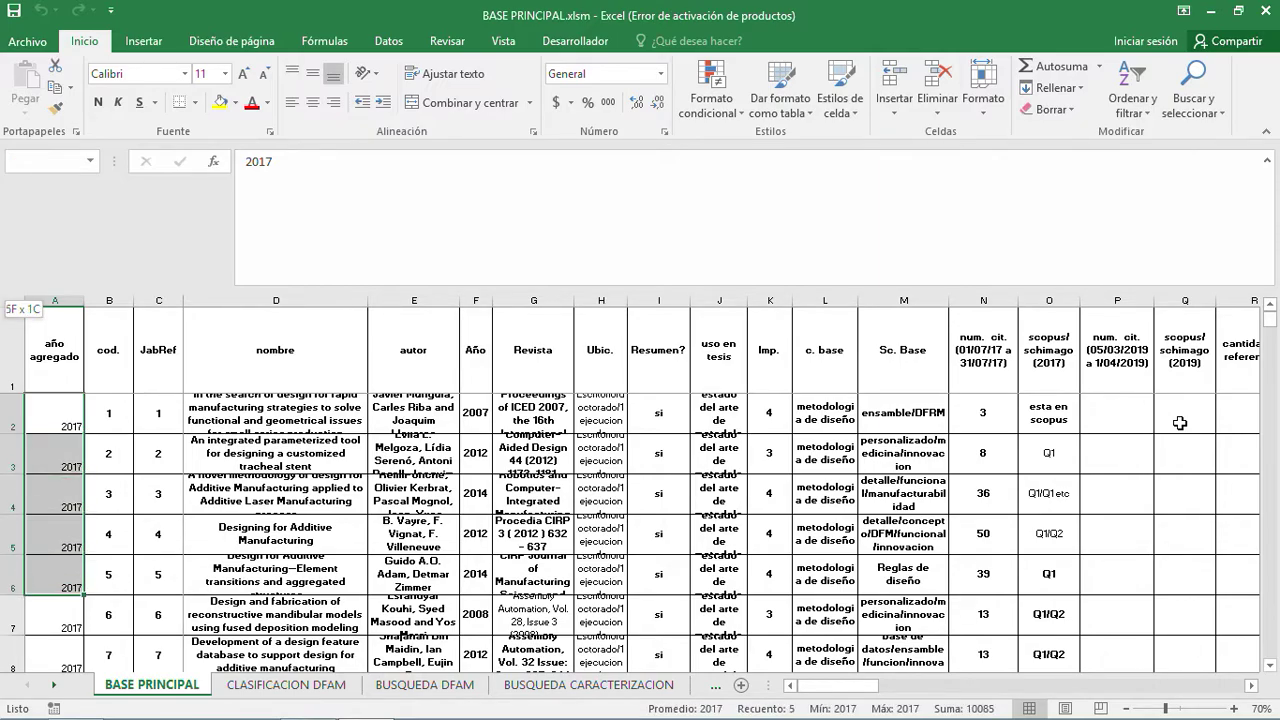
pyautogui.hotkey('shift', 'Down')
pyautogui.hotkey('ctrl', 'Up')
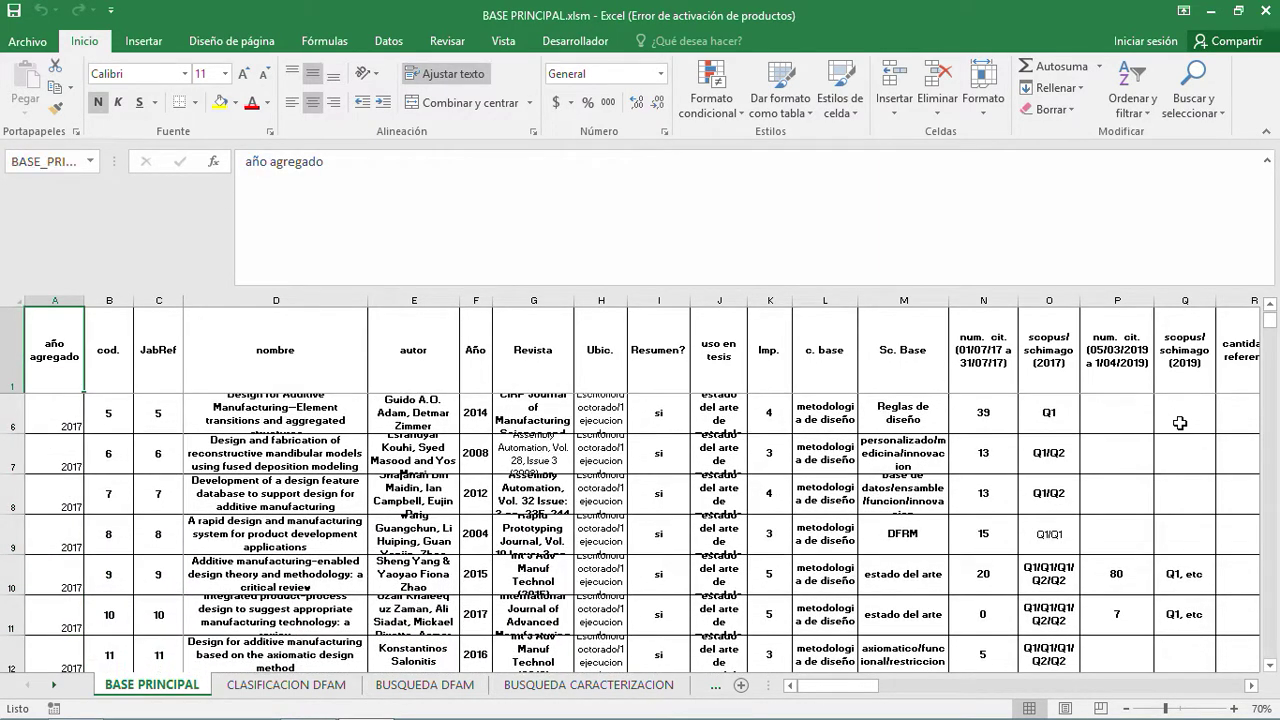
pyautogui.press('Down')
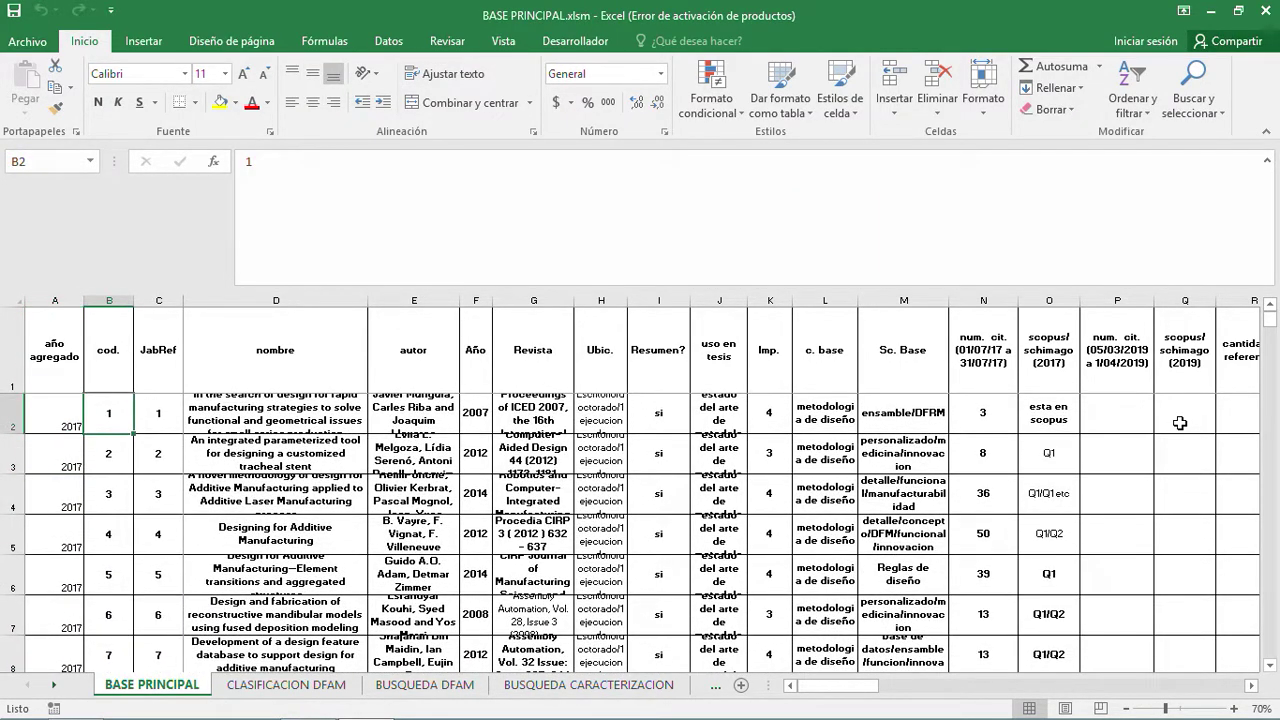
# Step: Examine the first record's fields across row 2 from "cod." to the innovation classification columns
pyautogui.press('Right')
pyautogui.press('Right')
pyautogui.press('Right')
pyautogui.press('Right')
pyautogui.press('Right')
pyautogui.press('Right')
pyautogui.press('Right')
pyautogui.press('Right')
pyautogui.press('Right')
pyautogui.press('Right')
pyautogui.press('Right')
pyautogui.press('Right')
pyautogui.press('Right')
pyautogui.press('Right')
pyautogui.press('Right')
pyautogui.press('Right')
pyautogui.press('Right')
pyautogui.press('Right')
pyautogui.press('Left')
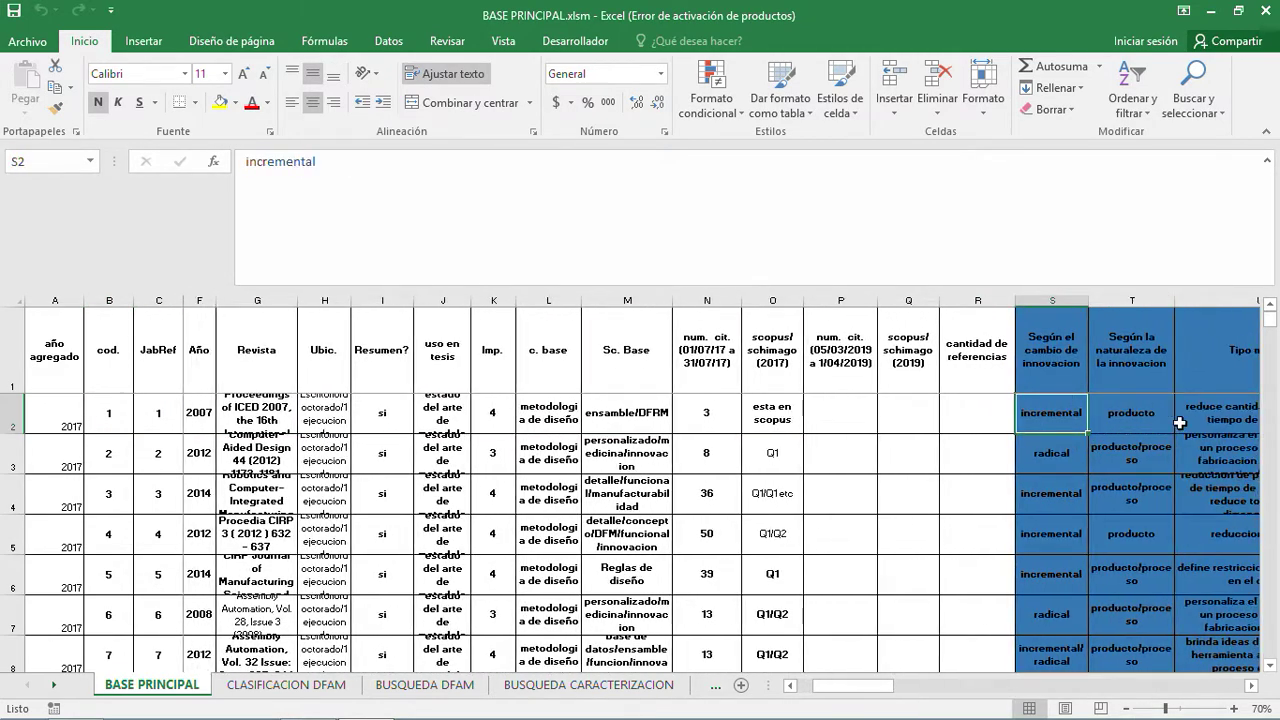
pyautogui.press('Left')
pyautogui.press('Left')
pyautogui.press('Left')
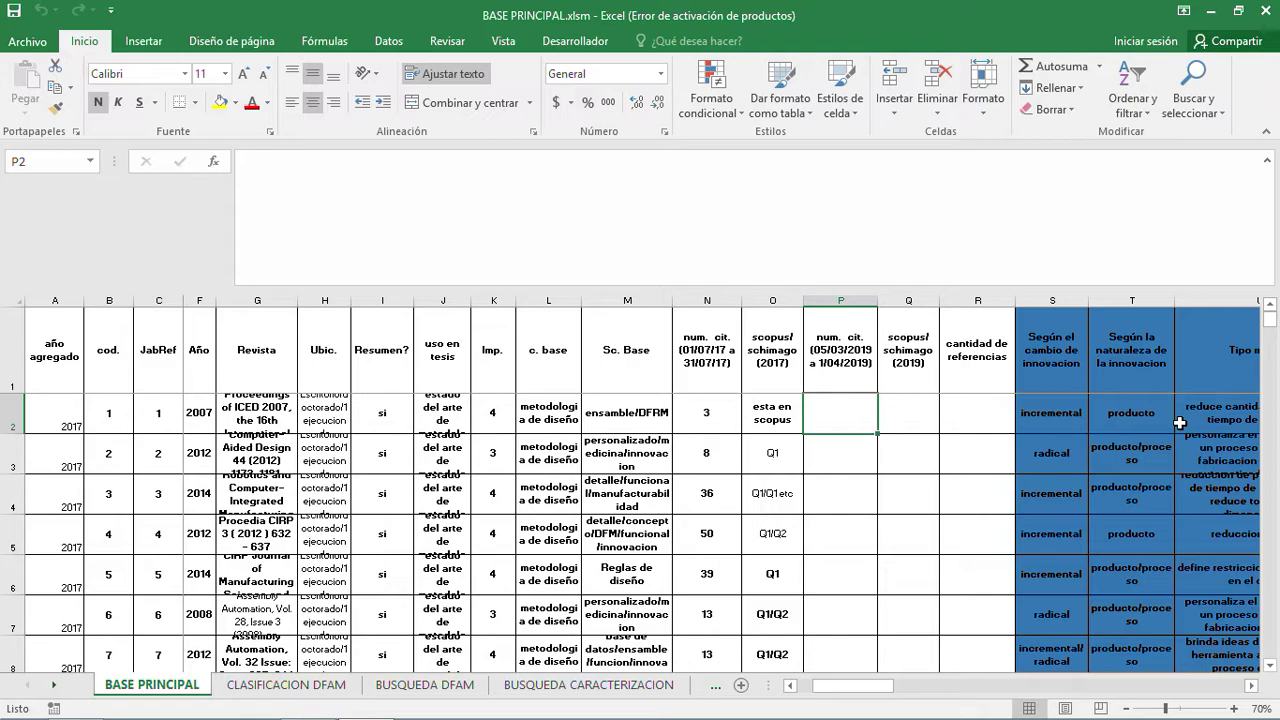
# Step: Review the first record's cells P2:R2 for 2019 citations, 2019 scopus/schimago and reference count beside its 2017 data
pyautogui.hotkey('shift', 'Right')
pyautogui.hotkey('shift', 'Right')
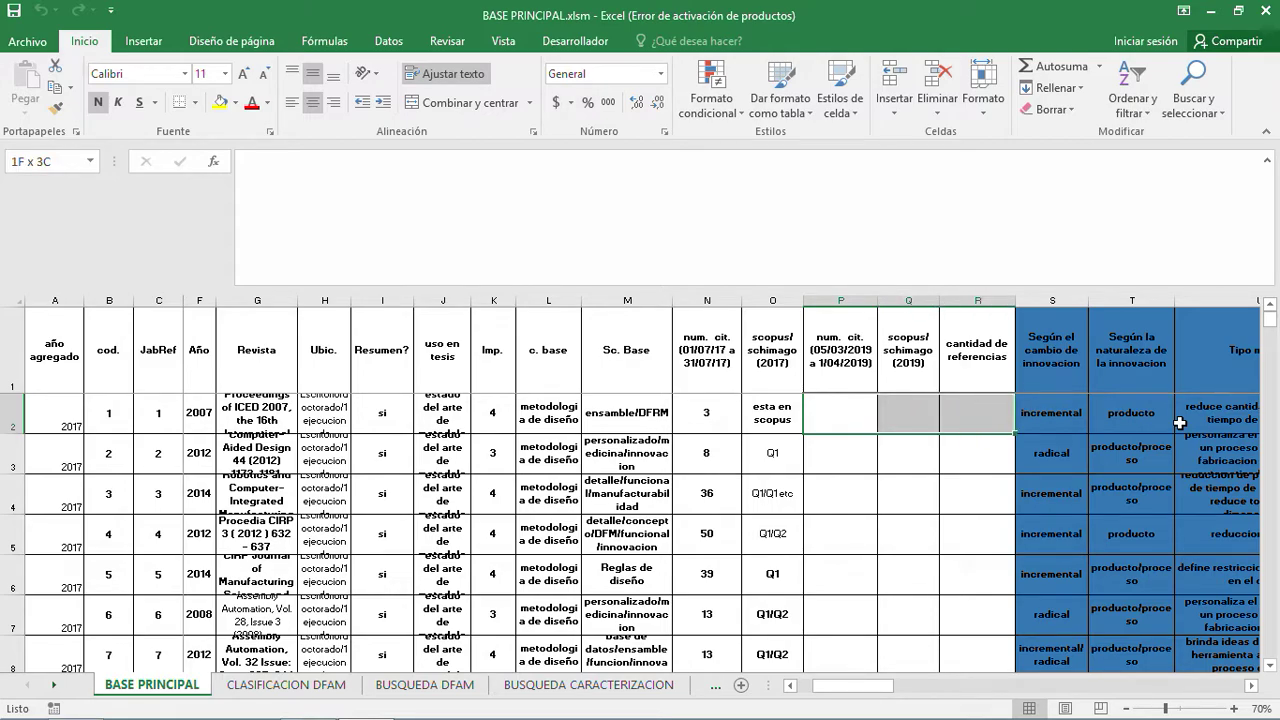
pyautogui.hotkey('shift', 'Left')
pyautogui.hotkey('shift', 'Left')
pyautogui.hotkey('shift', 'Left')
pyautogui.hotkey('shift', 'Right')
pyautogui.hotkey('shift', 'Right')
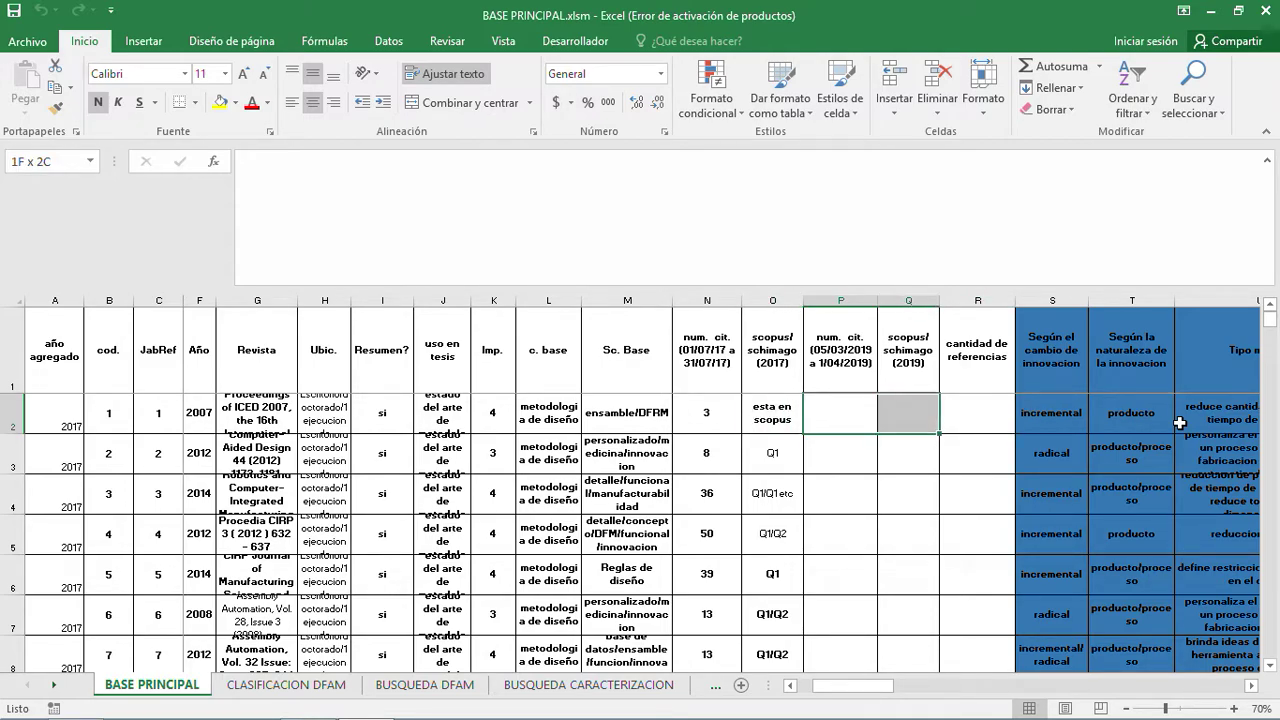
pyautogui.hotkey('shift', 'Right')
pyautogui.press('Left')
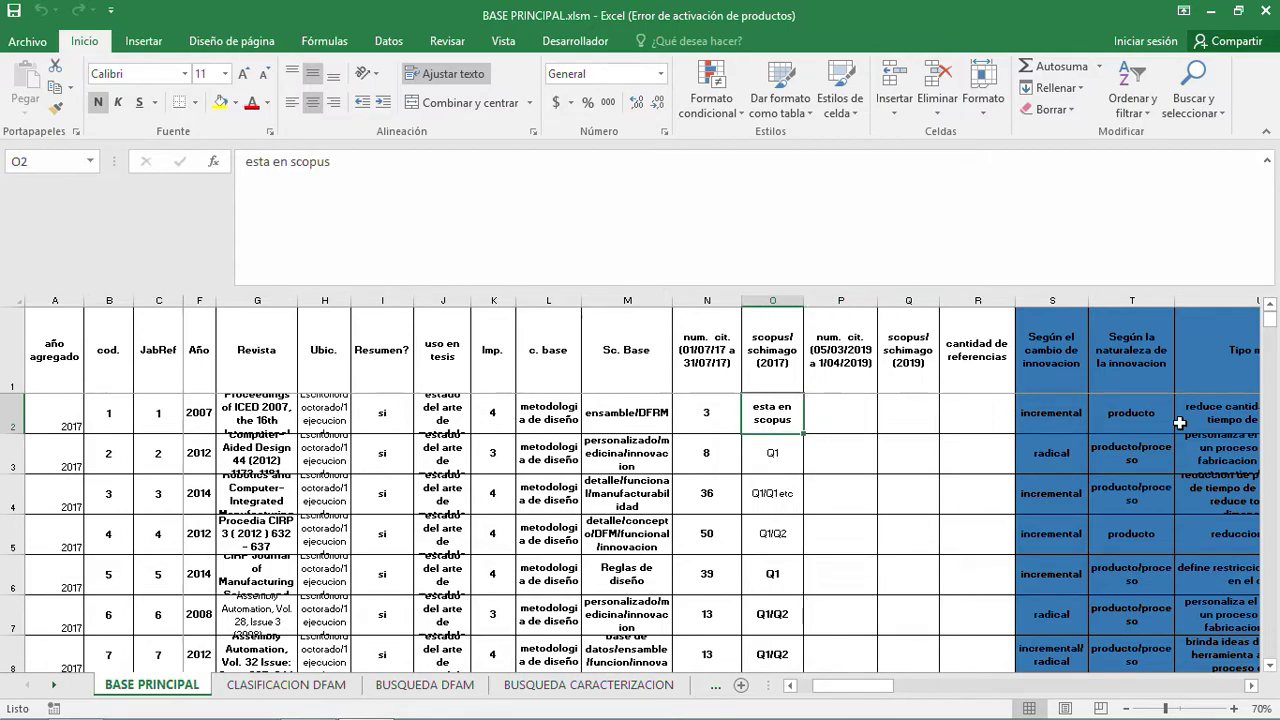
pyautogui.press('Left')
pyautogui.press('Right')
pyautogui.press('Right')
pyautogui.press('Right')
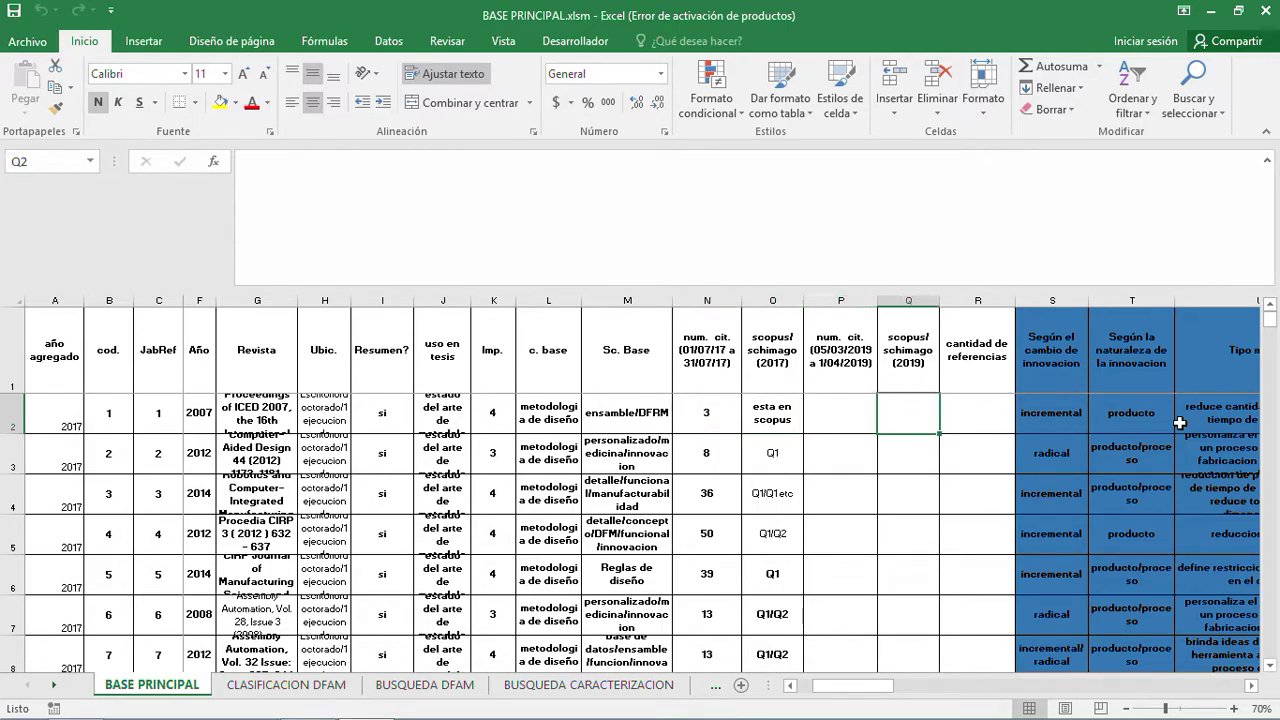
# Step: Examine the 2019 citation, 2019 scopus/schimago and "cantidad de referencias" columns together from the first record down through the following records
pyautogui.hotkey('shift', 'Right')
pyautogui.hotkey('shift', 'Right')
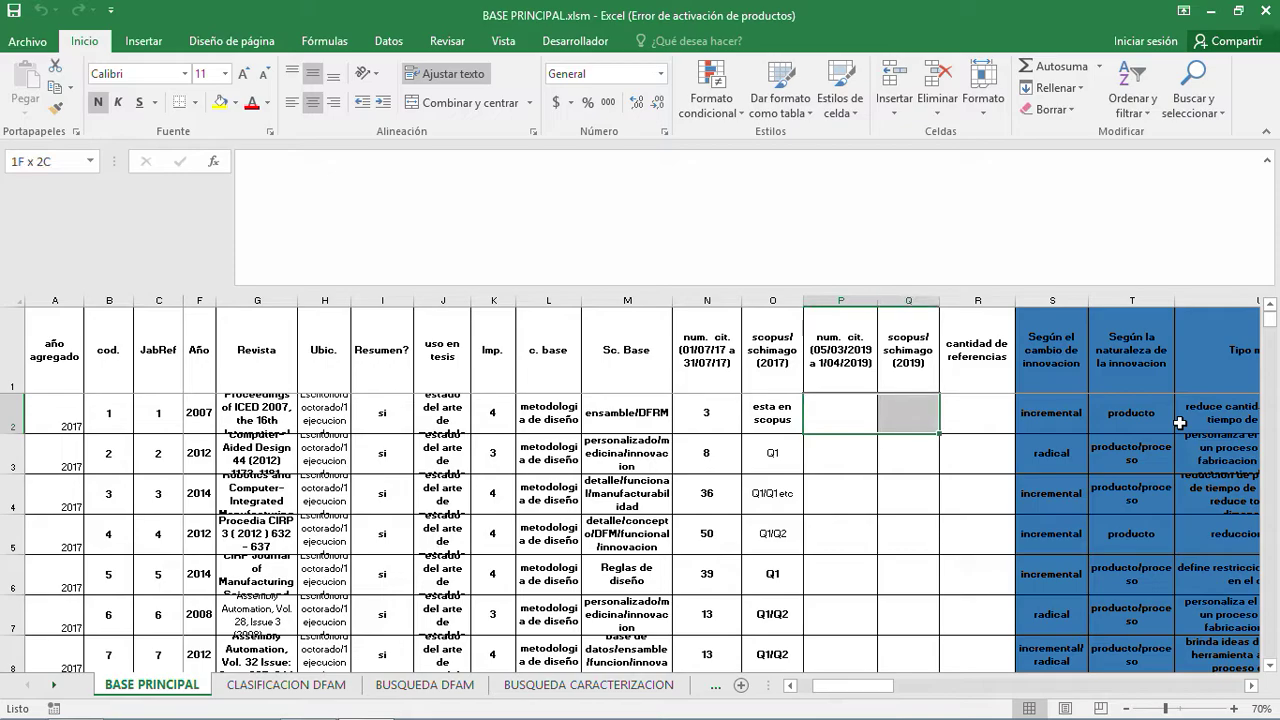
pyautogui.hotkey('shift', 'Down')
pyautogui.hotkey('shift', 'Down')
pyautogui.hotkey('shift', 'Down')
pyautogui.hotkey('shift', 'Down')
pyautogui.hotkey('shift', 'Down')
pyautogui.hotkey('shift', 'Down')
pyautogui.hotkey('shift', 'Down')
pyautogui.hotkey('shift', 'Down')
pyautogui.hotkey('shift', 'Down')
pyautogui.hotkey('shift', 'Down')
pyautogui.hotkey('shift', 'Down')
pyautogui.hotkey('shift', 'Down')
pyautogui.hotkey('shift', 'Down')
pyautogui.hotkey('shift', 'Down')
pyautogui.hotkey('shift', 'Down')
pyautogui.hotkey('shift', 'Down')
pyautogui.hotkey('shift', 'Down')
pyautogui.hotkey('shift', 'Down')
pyautogui.hotkey('shift', 'Down')
pyautogui.hotkey('shift', 'Down')
pyautogui.hotkey('shift', 'Down')
pyautogui.hotkey('shift', 'Down')
pyautogui.hotkey('shift', 'Down')
pyautogui.hotkey('shift', 'Down')
pyautogui.hotkey('shift', 'Down')
pyautogui.hotkey('shift', 'Down')
pyautogui.hotkey('shift', 'Down')
pyautogui.hotkey('shift', 'Down')
pyautogui.hotkey('shift', 'Down')
pyautogui.hotkey('shift', 'Down')
pyautogui.hotkey('shift', 'Down')
pyautogui.hotkey('shift', 'Down')
pyautogui.hotkey('shift', 'Down')
pyautogui.hotkey('shift', 'Down')
pyautogui.hotkey('shift', 'Down')
pyautogui.hotkey('shift', 'Down')
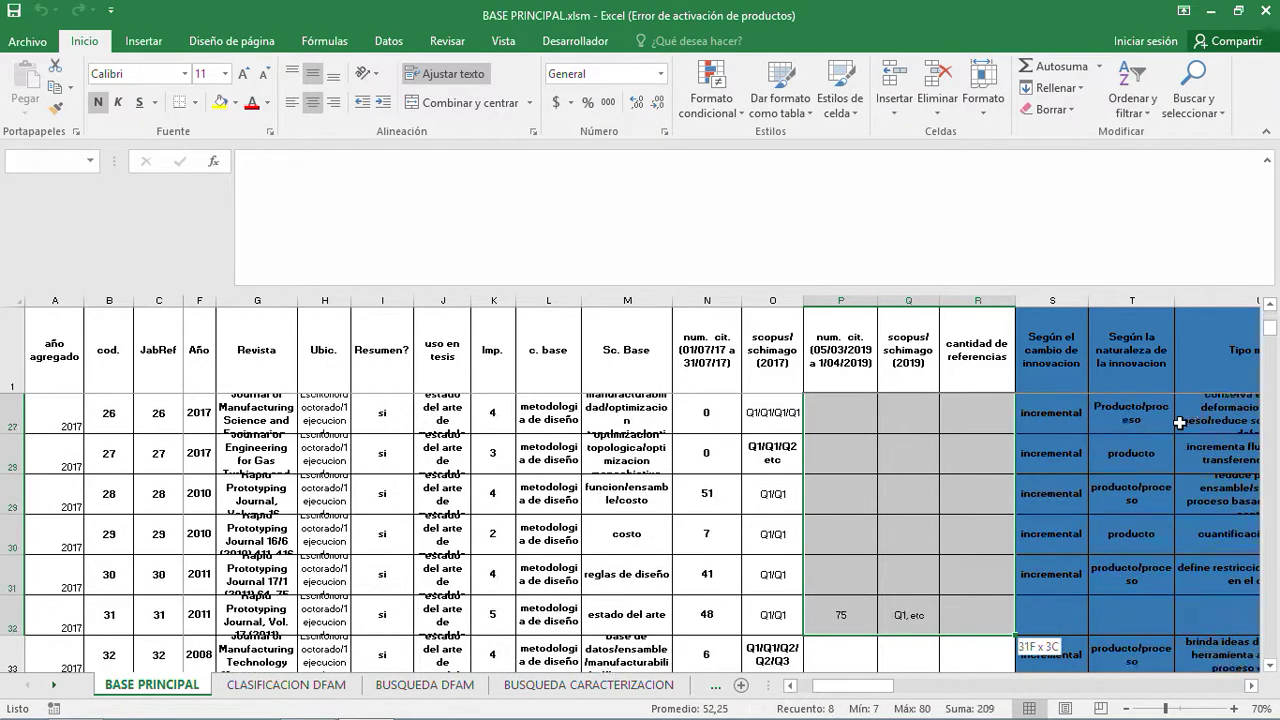
pyautogui.press('Up')
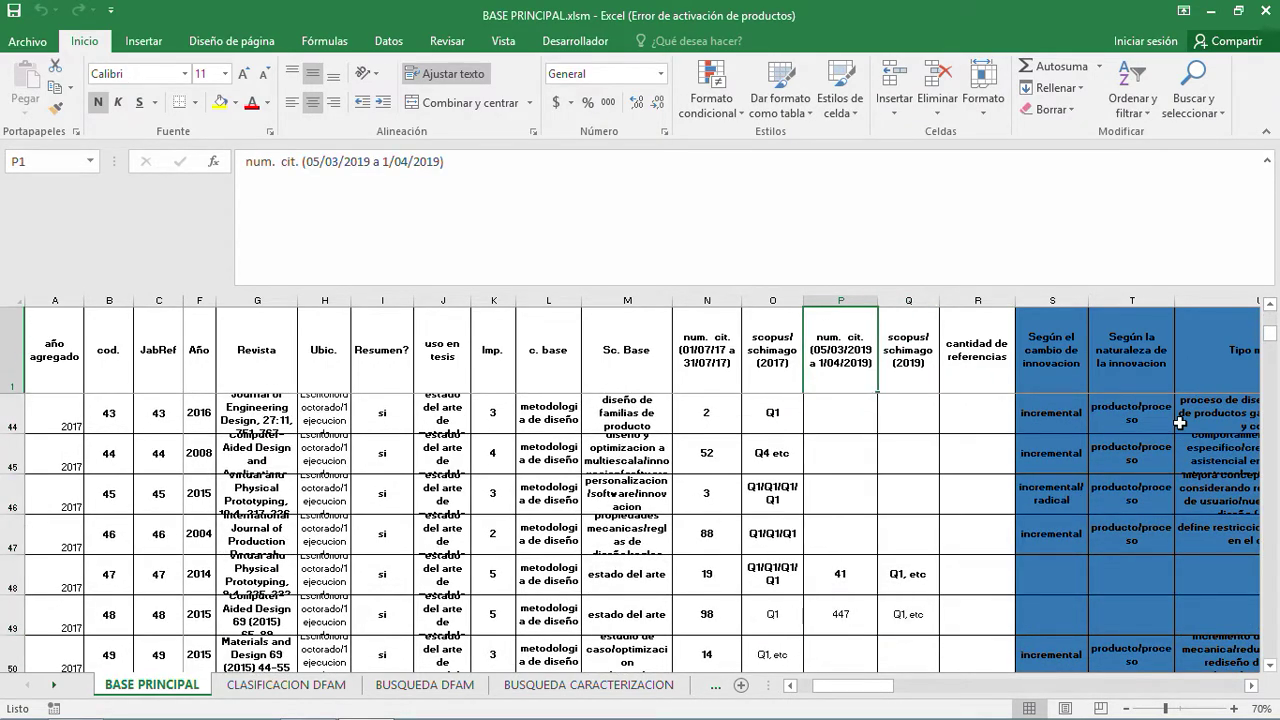
# Step: Examine the second record's fields in row 3 from "cantidad de referencias" across to "resistencia mecanica/peso"
pyautogui.press('Down')
pyautogui.press('Down')
pyautogui.press('Right')
pyautogui.press('Right')
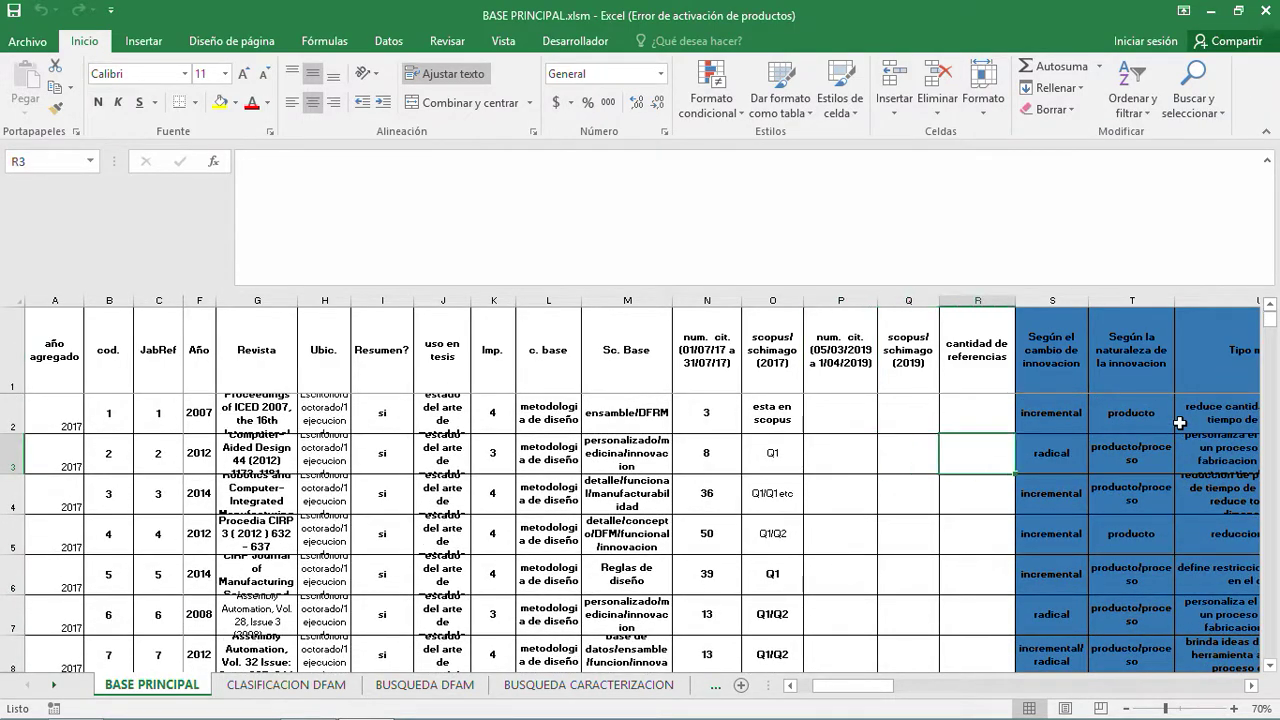
pyautogui.press('Right')
pyautogui.press('Right')
pyautogui.press('Right')
pyautogui.press('Right')
pyautogui.press('Right')
pyautogui.press('Right')
pyautogui.press('Right')
pyautogui.press('Right')
pyautogui.press('Right')
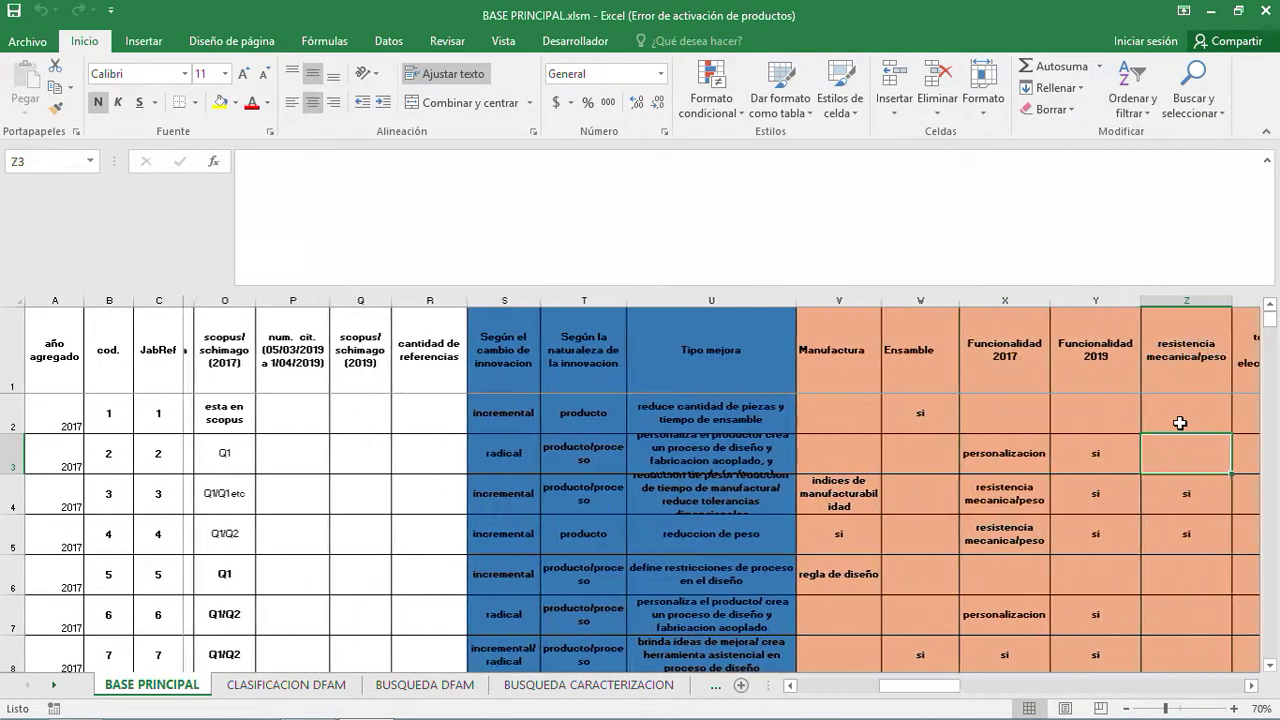
# Step: Return to the second record's innovation classification and read its full "Tipo mejora" entry in cell U3
pyautogui.press('Left')
pyautogui.press('Left')
pyautogui.press('Left')
pyautogui.press('Left')
pyautogui.press('Left')
pyautogui.press('Left')
pyautogui.press('Left')
pyautogui.press('Right')
pyautogui.press('Right')
pyautogui.press('Right')
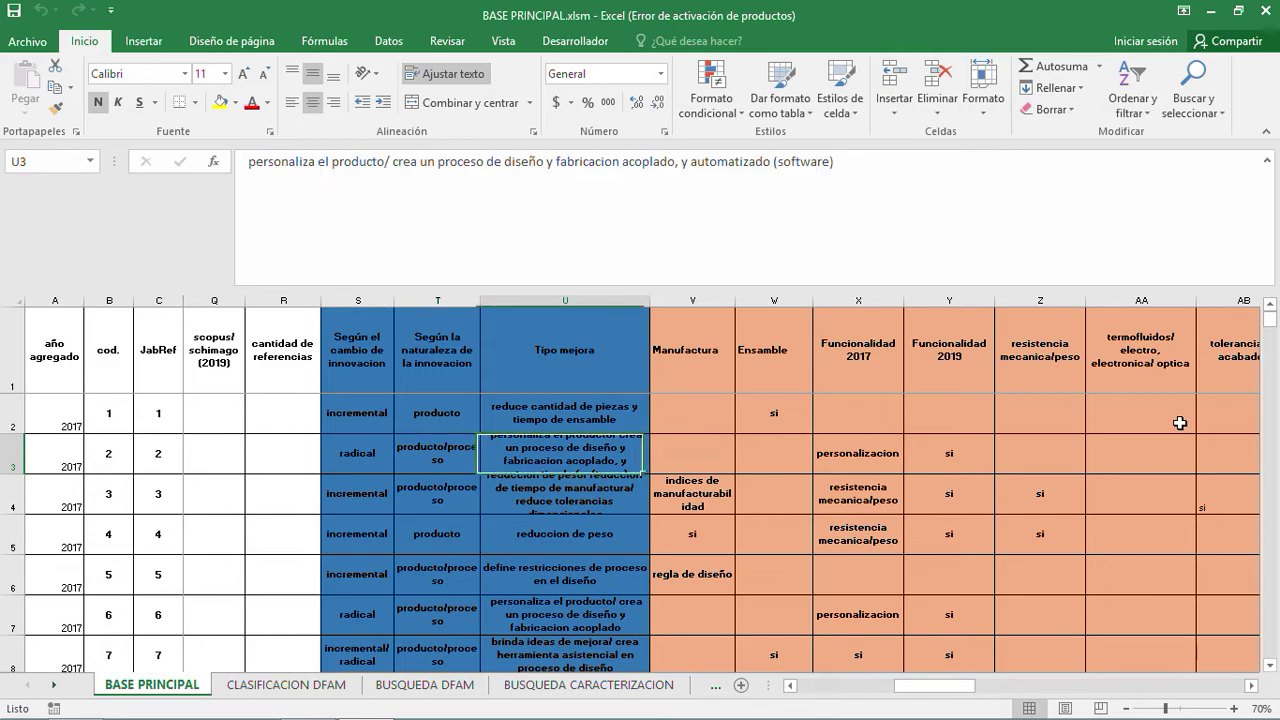
# Step: Highlight the first record's cells V2:Z2, covering "Manufactura" through "resistencia mecanica/peso"
pyautogui.press('Up')
pyautogui.press('Left')
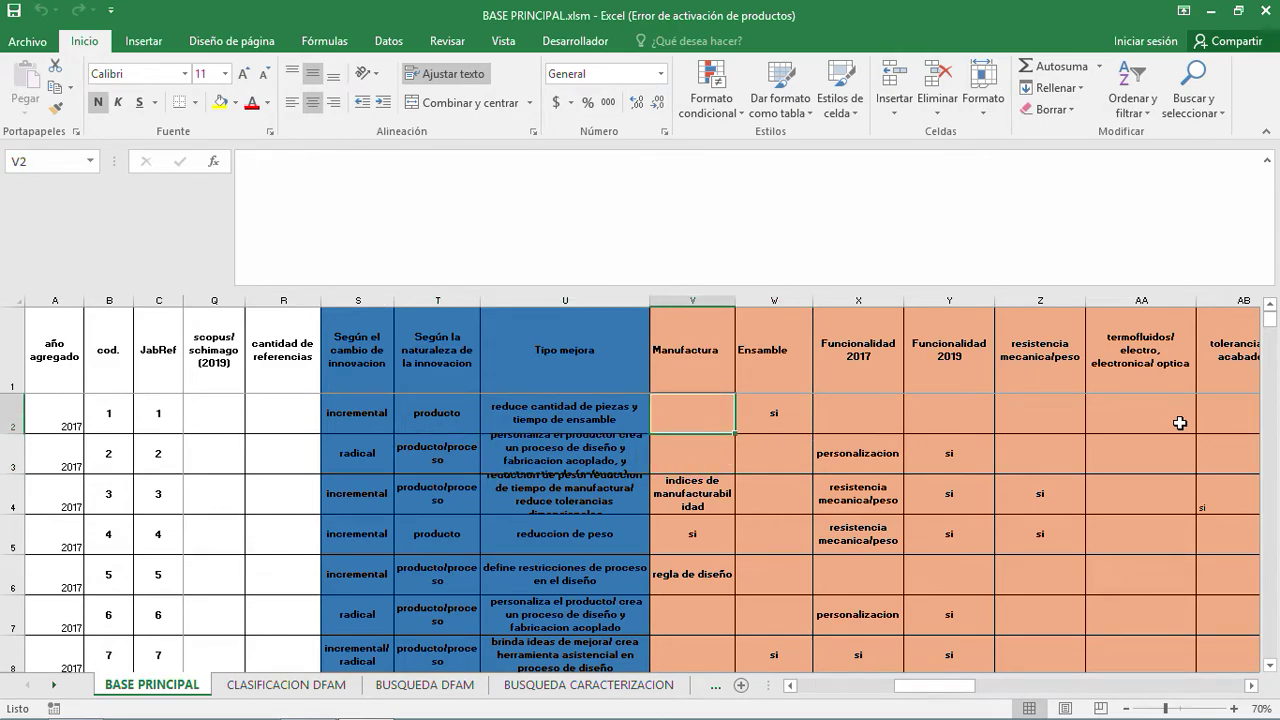
pyautogui.hotkey('shift', 'Right')
pyautogui.hotkey('shift', 'Right')
pyautogui.hotkey('shift', 'Right')
pyautogui.hotkey('shift', 'Right')
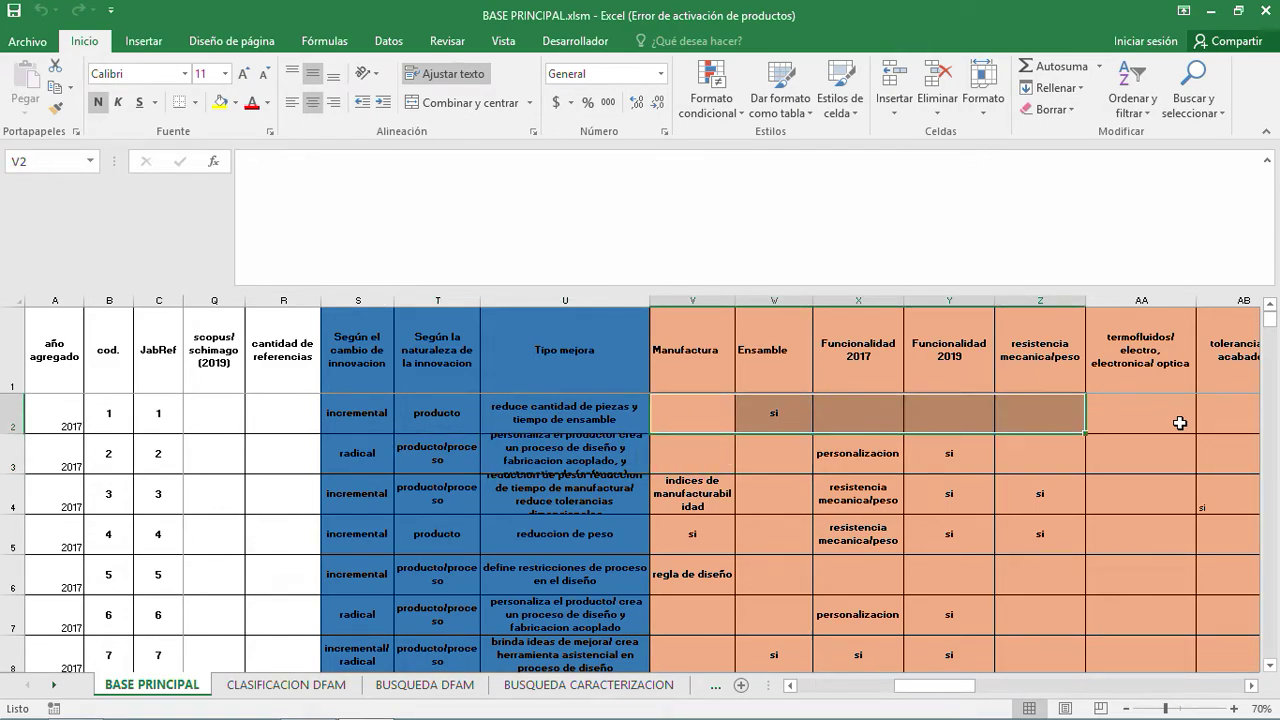
# Step: Highlight the classification headers in row 1 from "Según el cambio de innovacion" through "Evaluacion del Diseño"
pyautogui.press('Left')
pyautogui.press('Left')
pyautogui.press('Up')
pyautogui.press('Left')
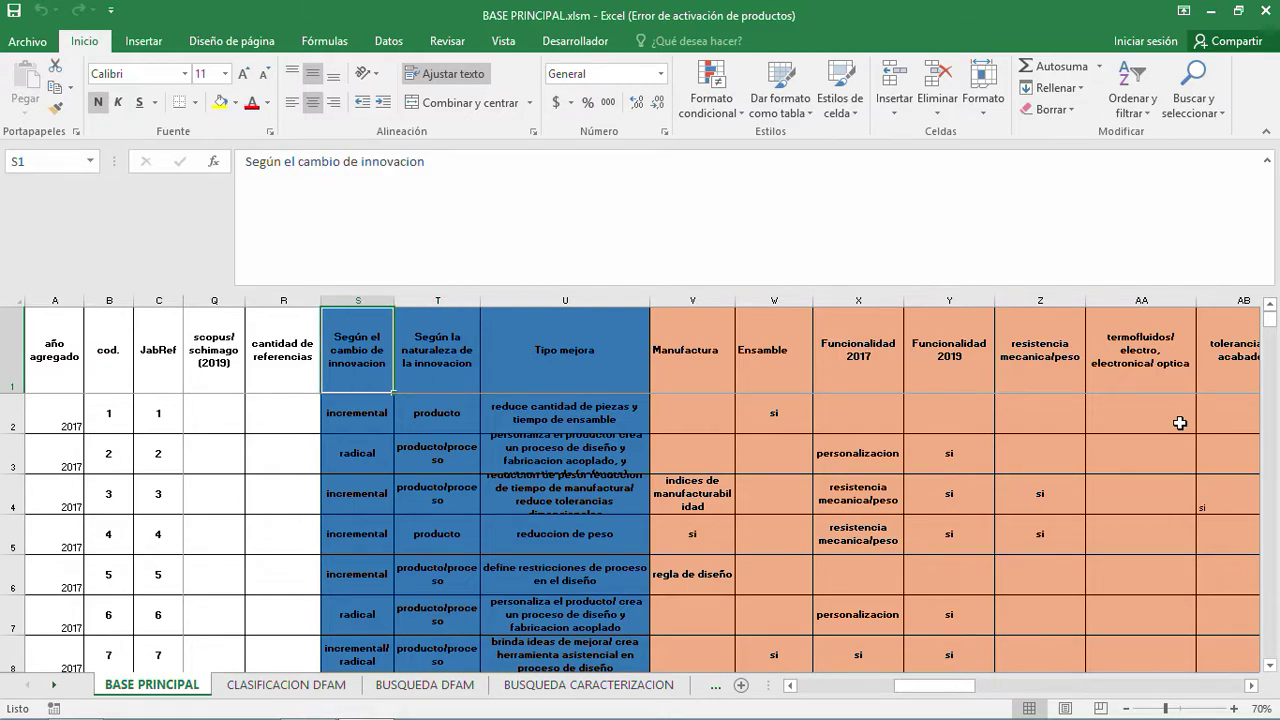
pyautogui.hotkey('shift', 'Right')
pyautogui.hotkey('shift', 'Right')
pyautogui.hotkey('shift', 'Right')
pyautogui.hotkey('shift', 'Right')
pyautogui.hotkey('shift', 'Right')
pyautogui.hotkey('shift', 'Right')
pyautogui.hotkey('shift', 'Right')
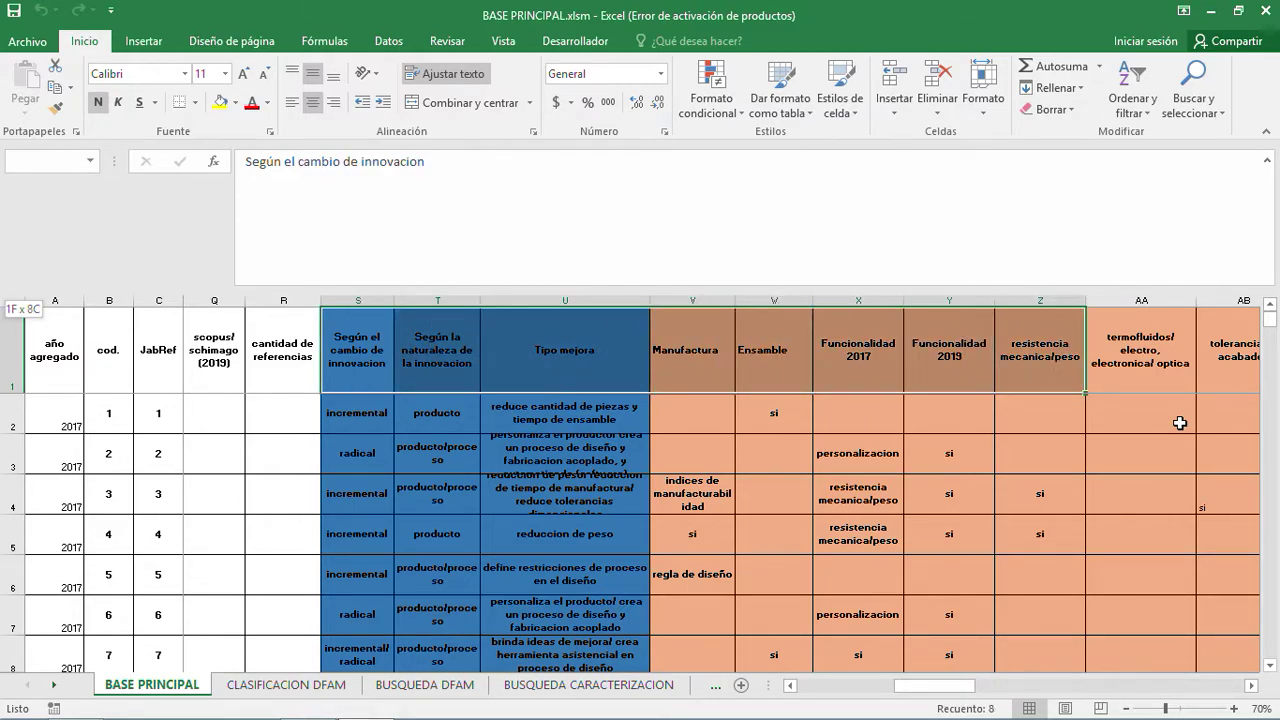
pyautogui.hotkey('shift', 'Right')
pyautogui.hotkey('shift', 'Right')
pyautogui.hotkey('shift', 'Right')
pyautogui.hotkey('shift', 'Right')
pyautogui.hotkey('shift', 'Right')
pyautogui.hotkey('shift', 'Right')
pyautogui.hotkey('shift', 'Right')
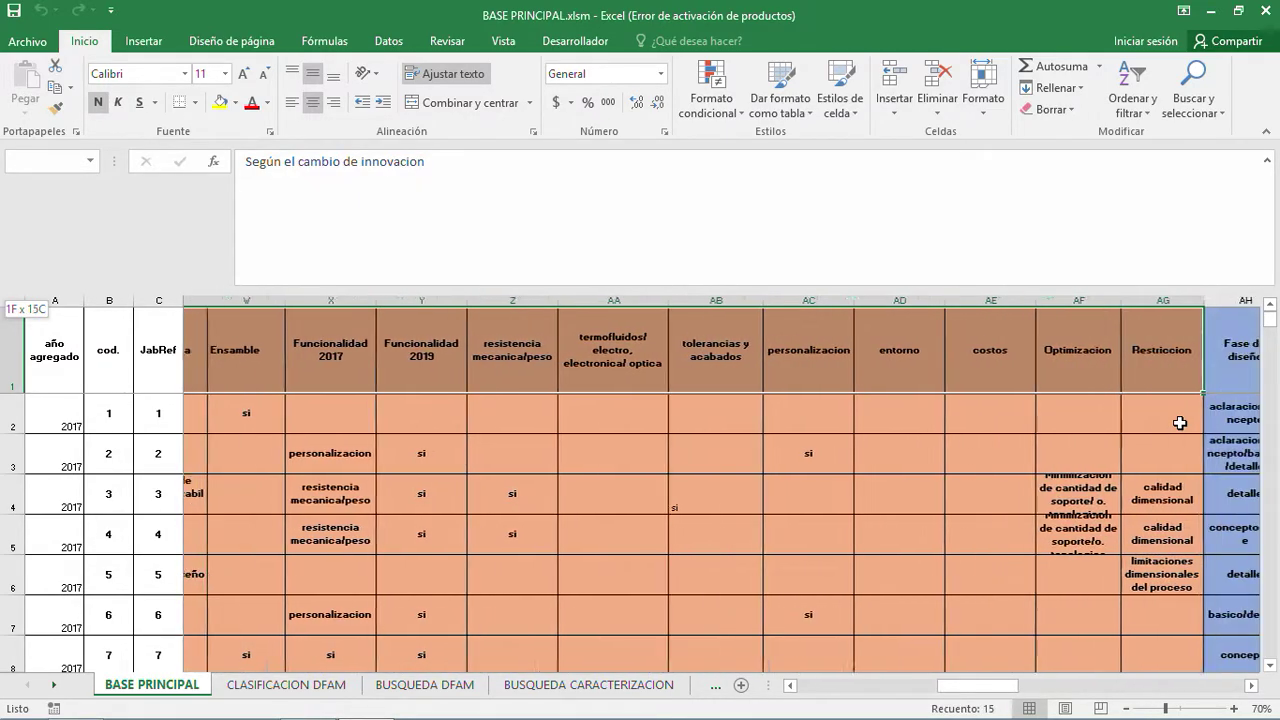
pyautogui.hotkey('shift', 'Right')
pyautogui.hotkey('shift', 'Right')
pyautogui.hotkey('shift', 'Right')
pyautogui.hotkey('shift', 'Right')
pyautogui.hotkey('shift', 'Right')
pyautogui.hotkey('shift', 'Right')
pyautogui.hotkey('shift', 'Right')
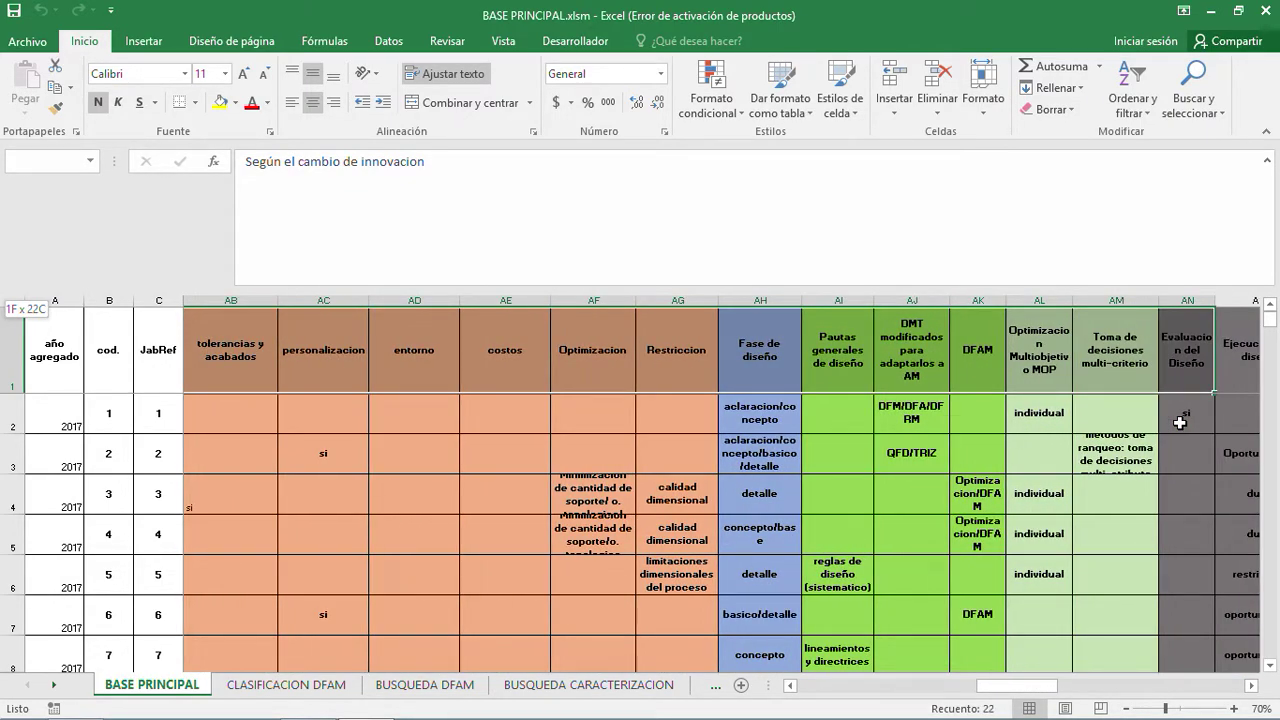
# Step: Shrink the header selection back to "Restriccion" and extend it again over "Fase de diseño" through "Toma de decisiones multi-criterio"
pyautogui.hotkey('shift', 'Left')
pyautogui.hotkey('shift', 'Left')
pyautogui.hotkey('shift', 'Left')
pyautogui.hotkey('shift', 'Left')
pyautogui.hotkey('shift', 'Left')
pyautogui.hotkey('shift', 'Left')
pyautogui.hotkey('shift', 'Left')
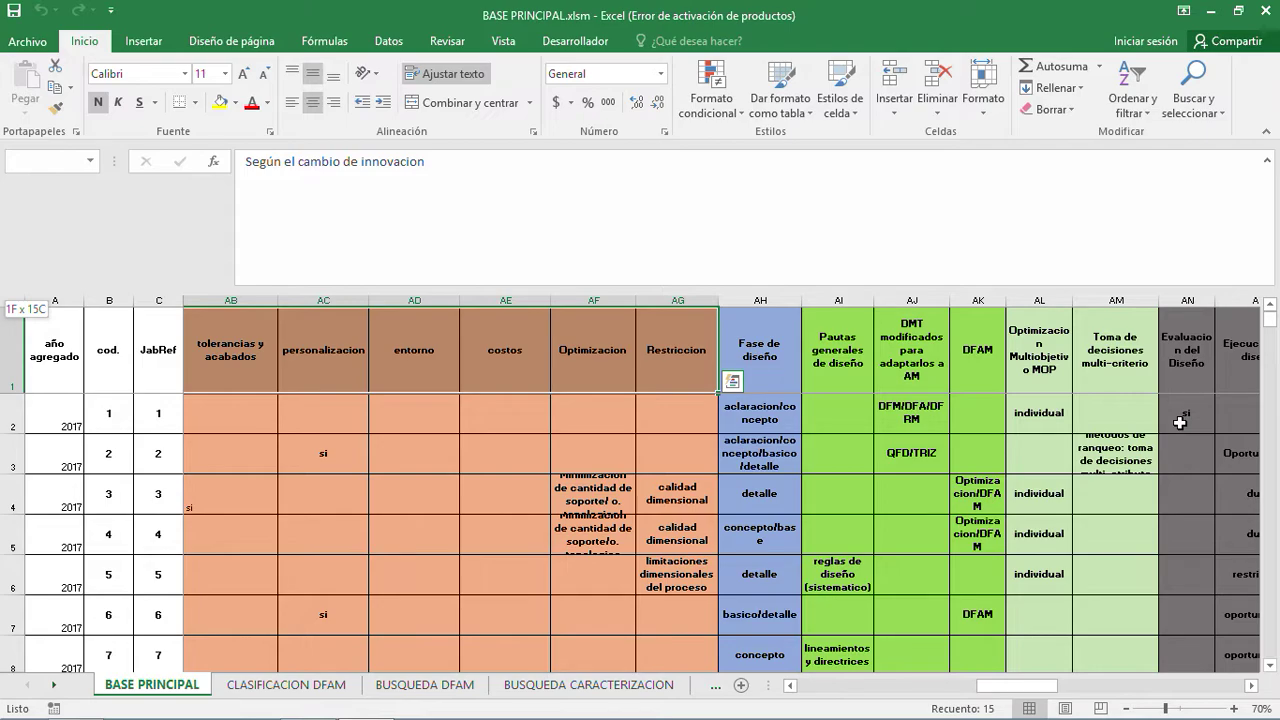
pyautogui.hotkey('shift', 'Right')
pyautogui.hotkey('shift', 'Right')
pyautogui.hotkey('shift', 'Right')
pyautogui.hotkey('shift', 'Right')
pyautogui.hotkey('shift', 'Right')
pyautogui.hotkey('shift', 'Right')
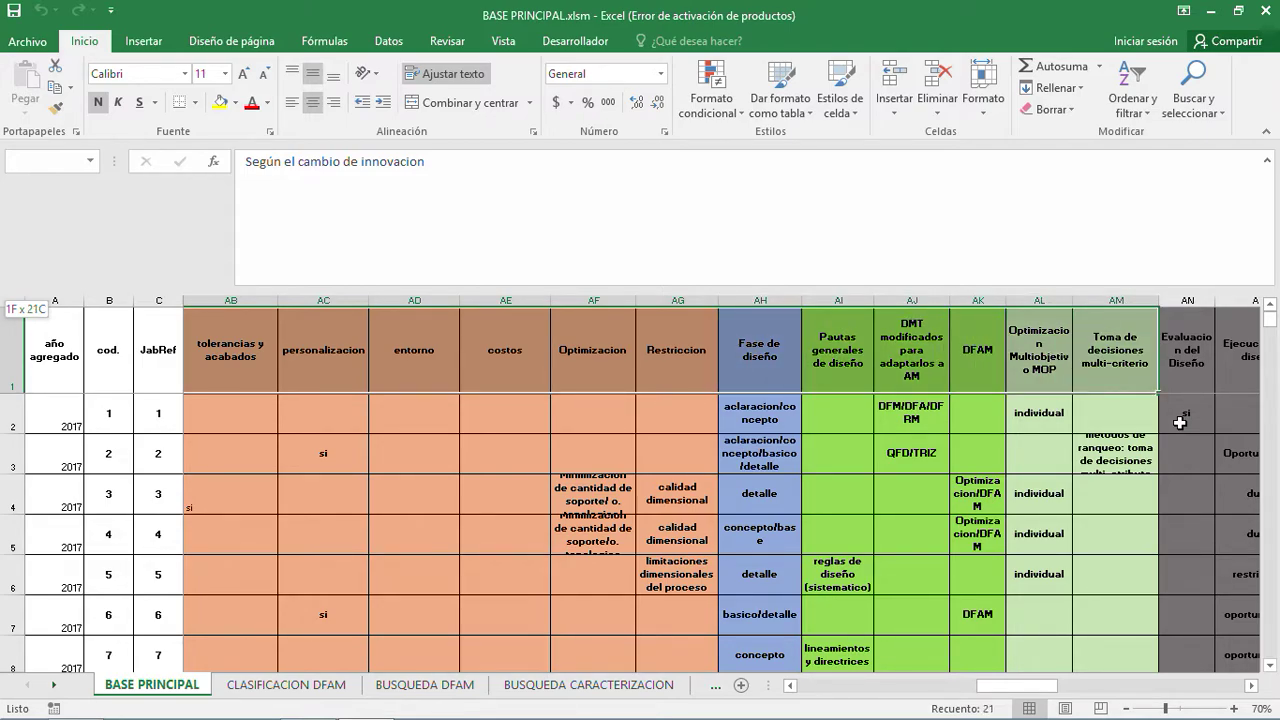
# Step: Extend the header selection across the remaining colored classification columns to end at "DfAM for decision making"
pyautogui.hotkey('shift', 'Right')
pyautogui.hotkey('shift', 'Right')
pyautogui.hotkey('shift', 'Right')
pyautogui.hotkey('shift', 'Right')
pyautogui.hotkey('shift', 'Right')
pyautogui.hotkey('shift', 'Right')
pyautogui.hotkey('shift', 'Right')
pyautogui.hotkey('shift', 'Right')
pyautogui.hotkey('shift', 'Right')
pyautogui.hotkey('shift', 'Right')
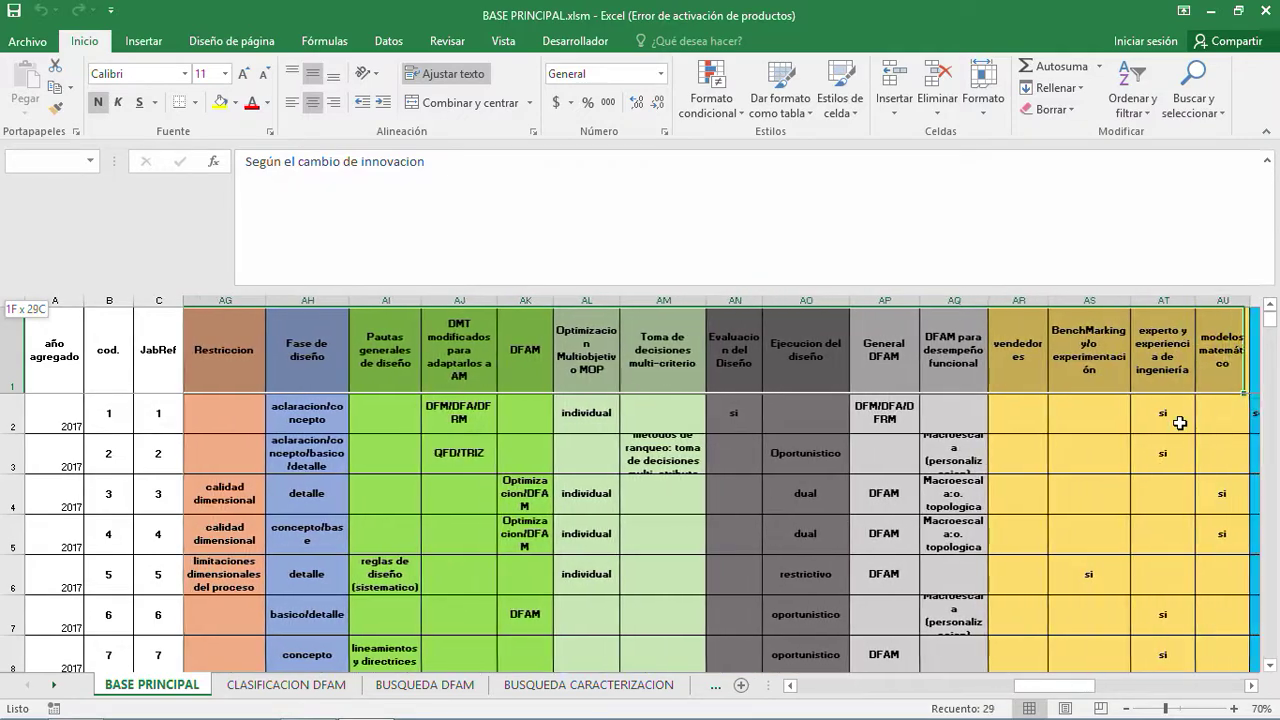
pyautogui.hotkey('shift', 'Right')
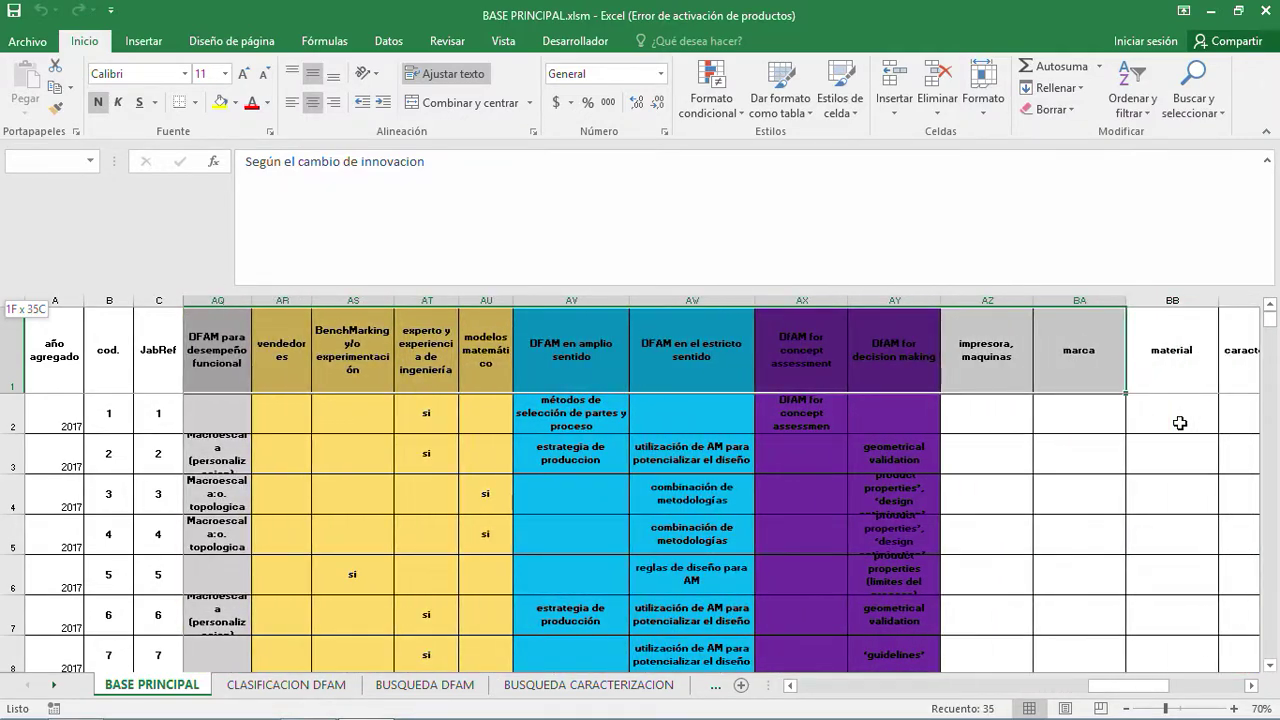
pyautogui.hotkey('shift', 'Right')
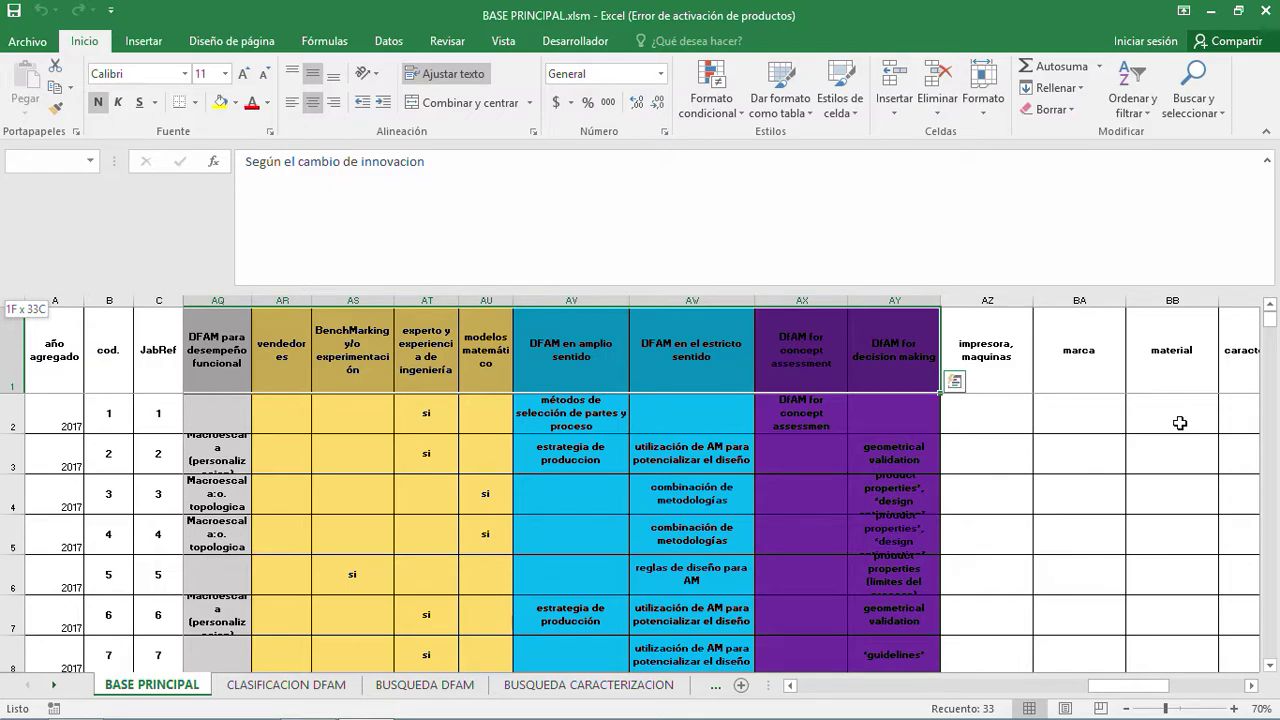
# Step: Examine the "Según el cambio de innovacion" entries from the first record in S2 down to S19
pyautogui.press('Left')
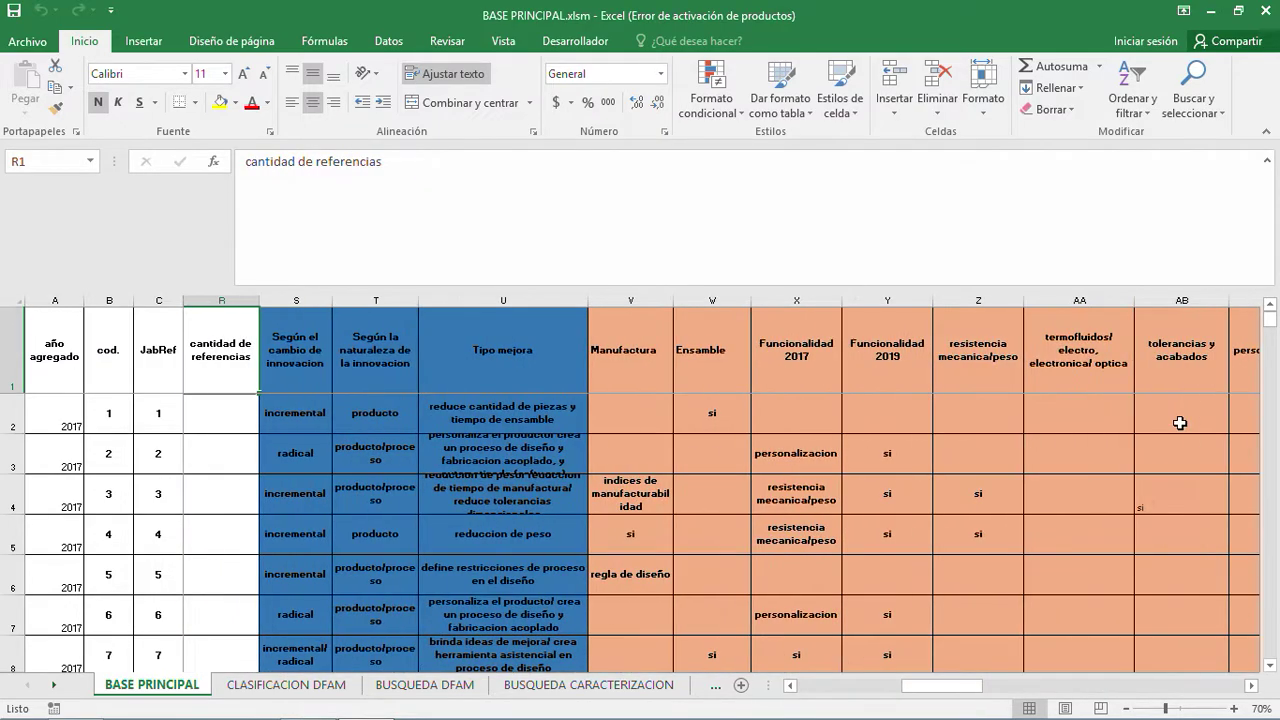
pyautogui.press('Right')
pyautogui.press('Down')
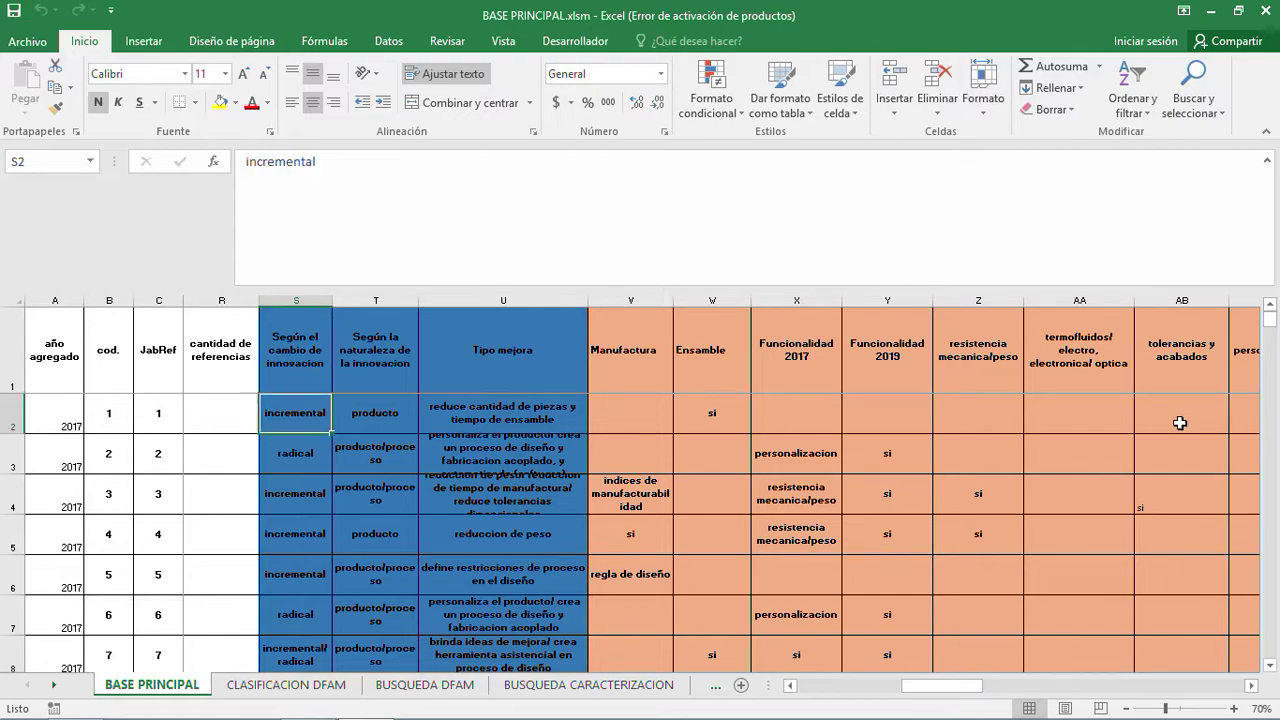
pyautogui.press('Down')
pyautogui.press('Down')
pyautogui.press('Down')
pyautogui.press('Down')
pyautogui.press('Down')
pyautogui.press('Down')
pyautogui.press('Down')
pyautogui.press('Down')
pyautogui.press('Down')
pyautogui.press('Down')
pyautogui.press('Down')
pyautogui.press('Down')
pyautogui.press('Down')
pyautogui.press('Down')
pyautogui.press('Down')
pyautogui.press('Down')
pyautogui.press('Down')
pyautogui.press('Down')
pyautogui.press('Down')
pyautogui.press('Down')
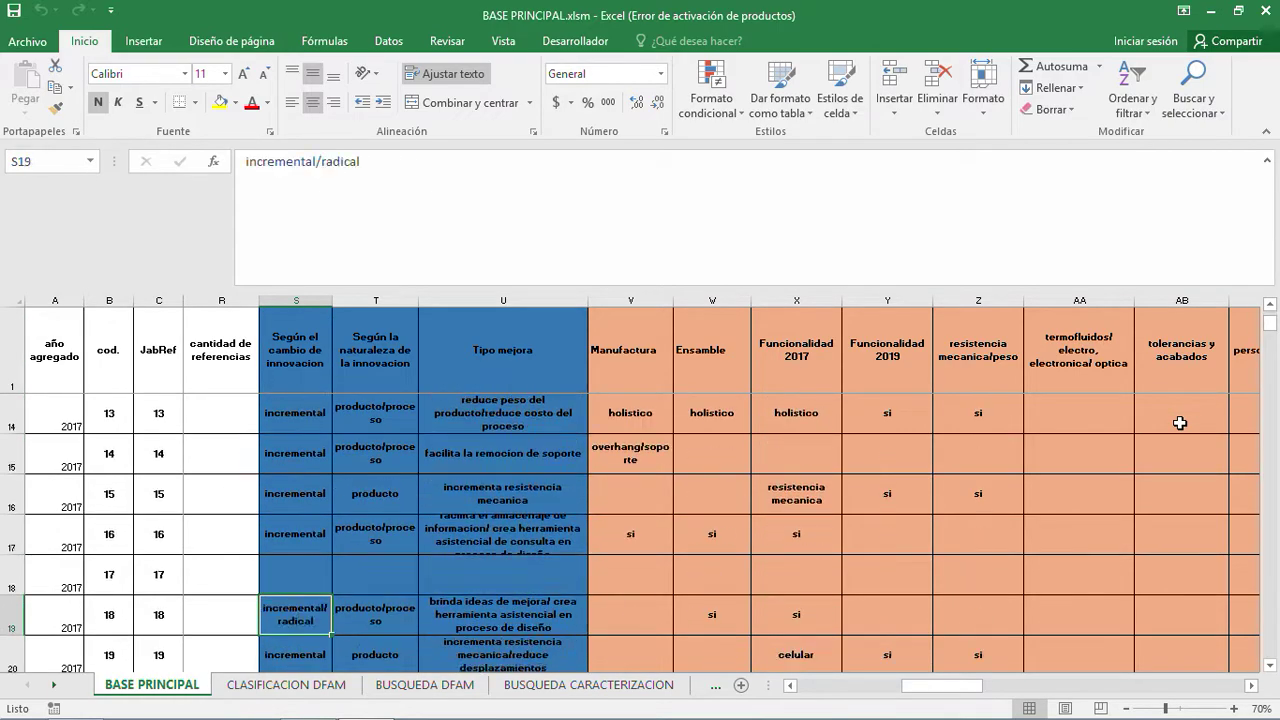
# Step: Examine the "Según el cambio de innovacion" entries in column S from row 19 down to row 138
pyautogui.press('Down')
pyautogui.press('Down')
pyautogui.press('Down')
pyautogui.press('Down')
pyautogui.press('Down')
pyautogui.press('Down')
pyautogui.press('Down')
pyautogui.press('Down')
pyautogui.press('Down')
pyautogui.press('Down')
pyautogui.press('Down')
pyautogui.press('Down')
pyautogui.press('Down')
pyautogui.press('Down')
pyautogui.press('Down')
pyautogui.press('Down')
pyautogui.press('Down')
pyautogui.press('Down')
pyautogui.press('Down')
pyautogui.press('Down')
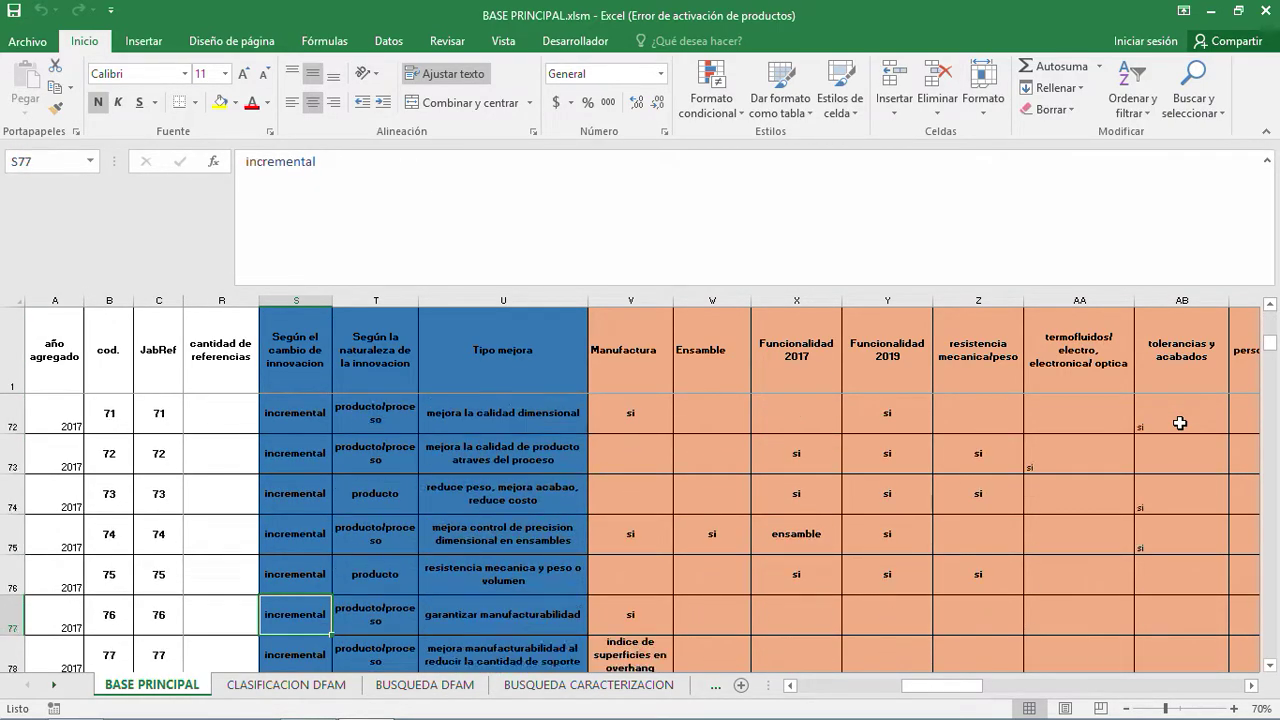
pyautogui.press('Down')
pyautogui.press('Down')
pyautogui.press('Down')
pyautogui.press('Down')
pyautogui.press('Down')
pyautogui.press('Down')
pyautogui.press('Down')
pyautogui.press('Down')
pyautogui.press('Down')
pyautogui.press('Down')
pyautogui.press('Down')
pyautogui.press('Down')
pyautogui.press('Down')
pyautogui.press('Down')
pyautogui.press('Down')
pyautogui.press('Down')
pyautogui.press('Down')
pyautogui.press('Down')
pyautogui.press('Down')
pyautogui.press('Down')
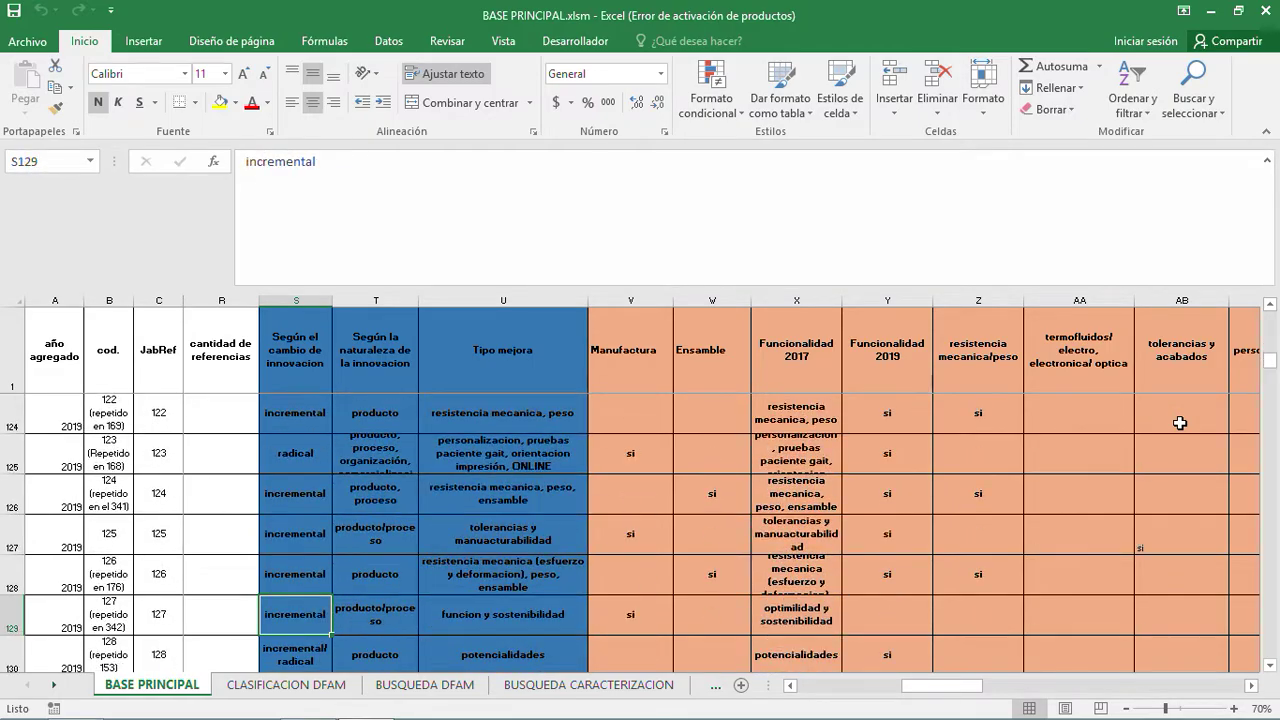
pyautogui.press('Down')
pyautogui.press('Down')
pyautogui.press('Down')
pyautogui.press('Down')
pyautogui.press('Down')
pyautogui.press('Down')
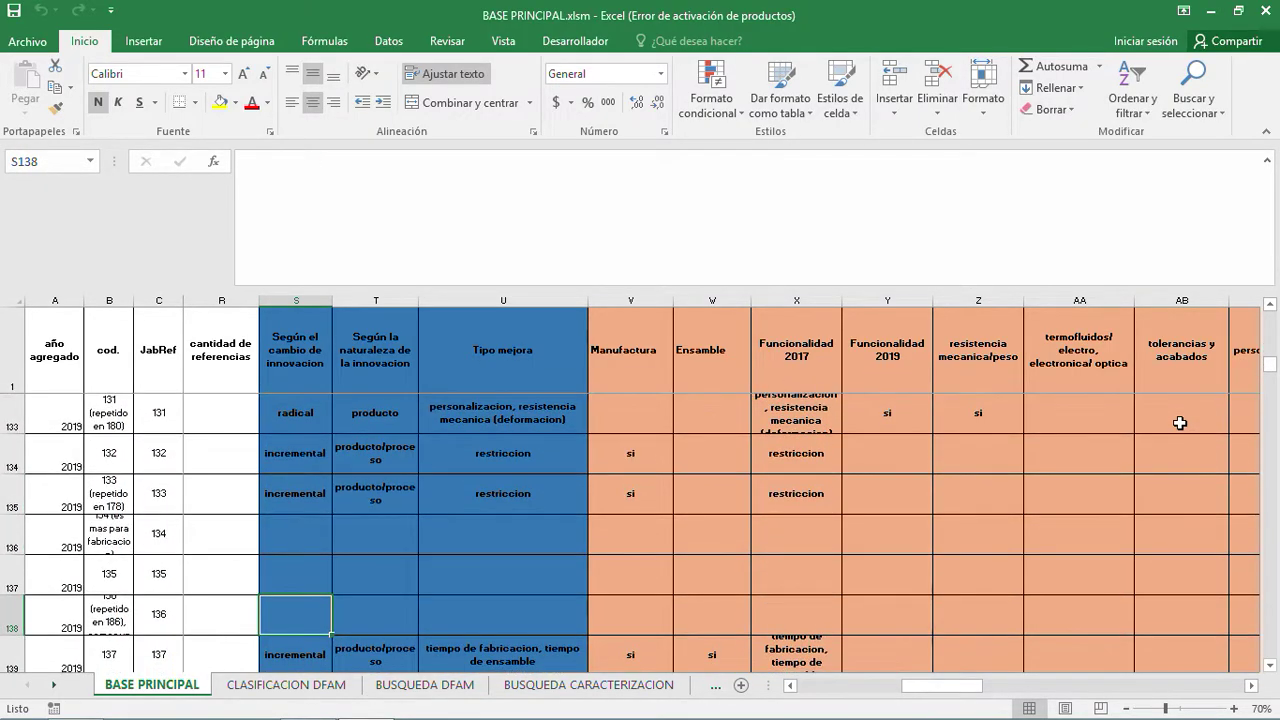
# Step: Highlight the classification entries of record 131 in row 133, from "Según el cambio de innovacion" through "DfAM for decision making"
pyautogui.press('Up')
pyautogui.press('Up')
pyautogui.press('Up')
pyautogui.press('Up')
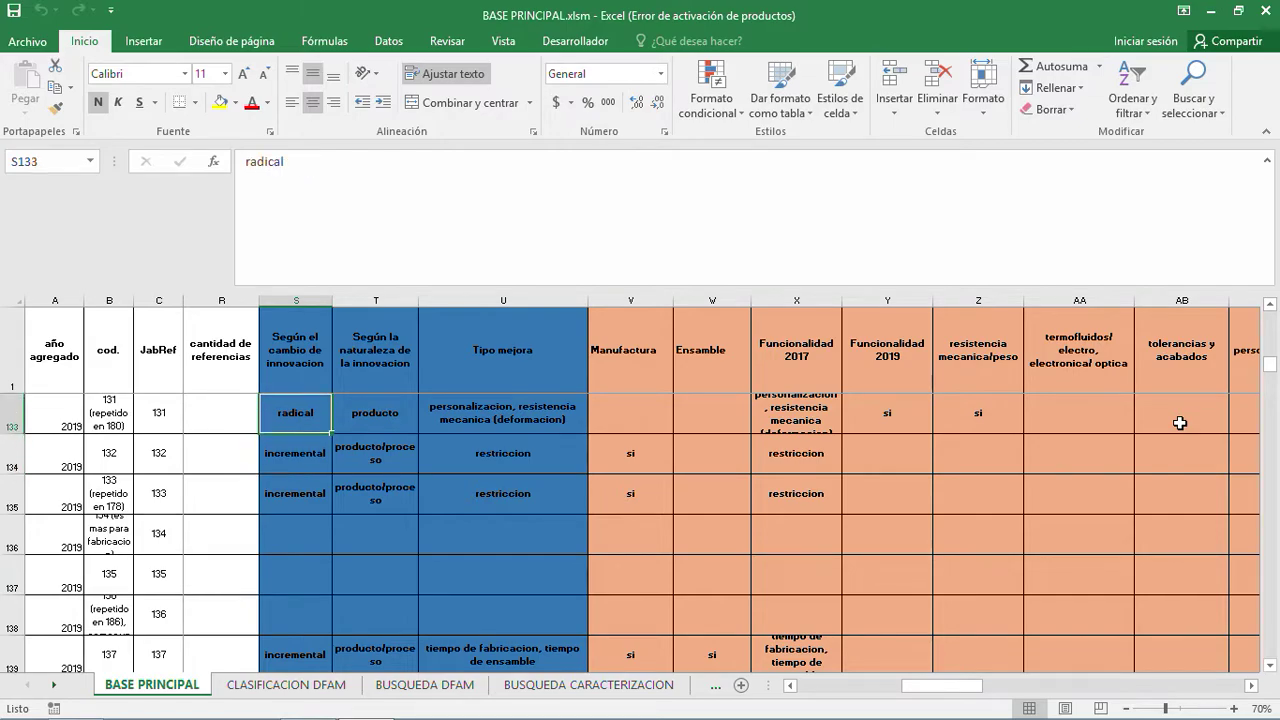
pyautogui.hotkey('shift', 'Right')
pyautogui.hotkey('shift', 'Right')
pyautogui.hotkey('shift', 'Right')
pyautogui.hotkey('shift', 'Right')
pyautogui.hotkey('shift', 'Right')
pyautogui.hotkey('shift', 'Right')
pyautogui.hotkey('shift', 'Right')
pyautogui.hotkey('shift', 'Right')
pyautogui.hotkey('shift', 'Right')
pyautogui.hotkey('shift', 'Right')
pyautogui.hotkey('shift', 'Right')
pyautogui.hotkey('shift', 'Right')
pyautogui.hotkey('shift', 'Right')
pyautogui.hotkey('shift', 'Right')
pyautogui.hotkey('shift', 'Right')
pyautogui.hotkey('shift', 'Right')
pyautogui.hotkey('shift', 'Right')
pyautogui.hotkey('shift', 'Right')
pyautogui.hotkey('shift', 'Right')
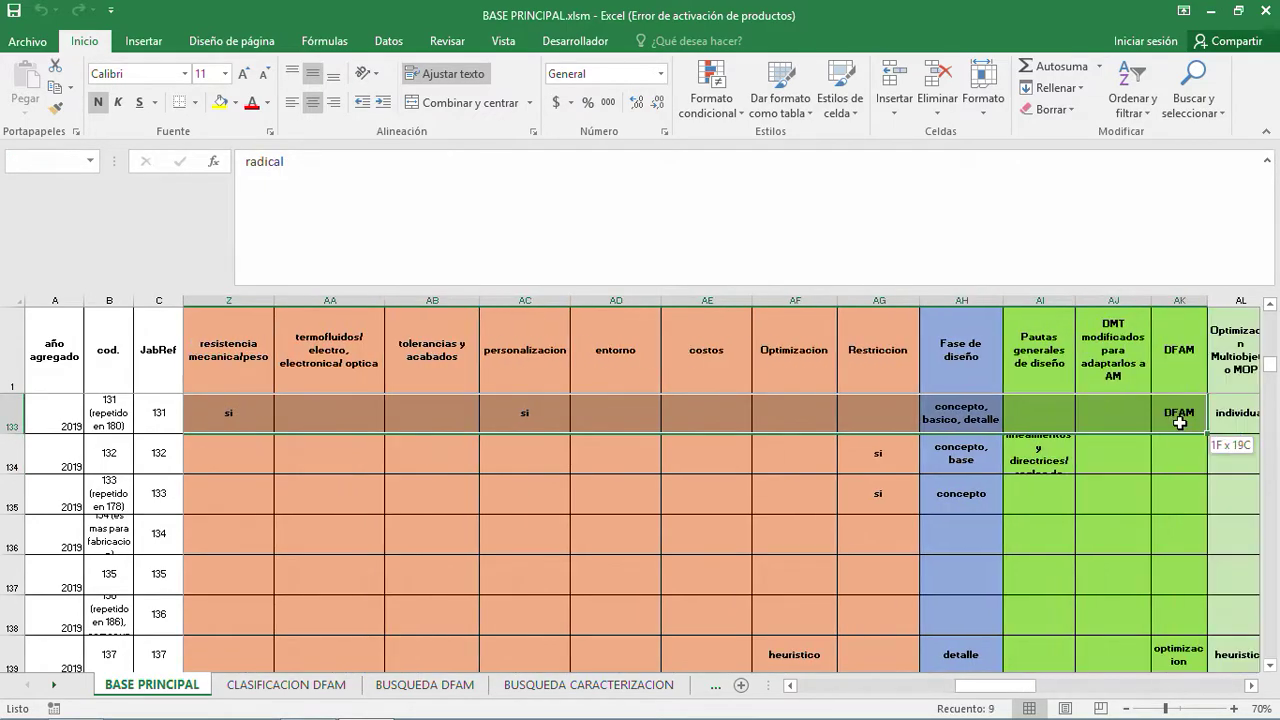
pyautogui.hotkey('shift', 'Right')
pyautogui.hotkey('shift', 'Right')
pyautogui.hotkey('shift', 'Right')
pyautogui.hotkey('shift', 'Right')
pyautogui.hotkey('shift', 'Right')
pyautogui.hotkey('shift', 'Right')
pyautogui.hotkey('shift', 'Right')
pyautogui.hotkey('shift', 'Right')
pyautogui.hotkey('shift', 'Right')
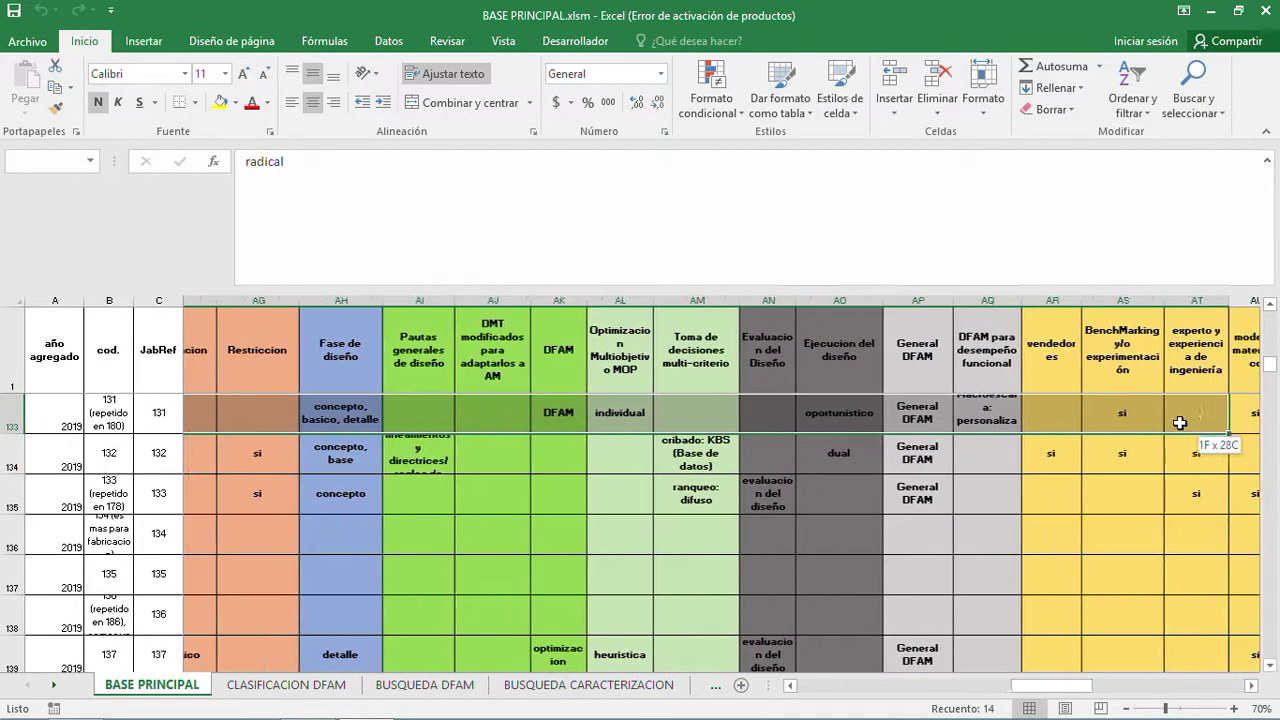
pyautogui.hotkey('shift', 'Right')
pyautogui.hotkey('shift', 'Right')
pyautogui.hotkey('shift', 'Right')
pyautogui.hotkey('shift', 'Right')
pyautogui.hotkey('shift', 'Right')
pyautogui.hotkey('shift', 'Right')
pyautogui.hotkey('shift', 'Right')
pyautogui.hotkey('shift', 'Right')
pyautogui.hotkey('shift', 'Left')
pyautogui.hotkey('shift', 'Left')
pyautogui.hotkey('shift', 'Left')
pyautogui.hotkey('shift', 'Left')
pyautogui.hotkey('shift', 'Left')
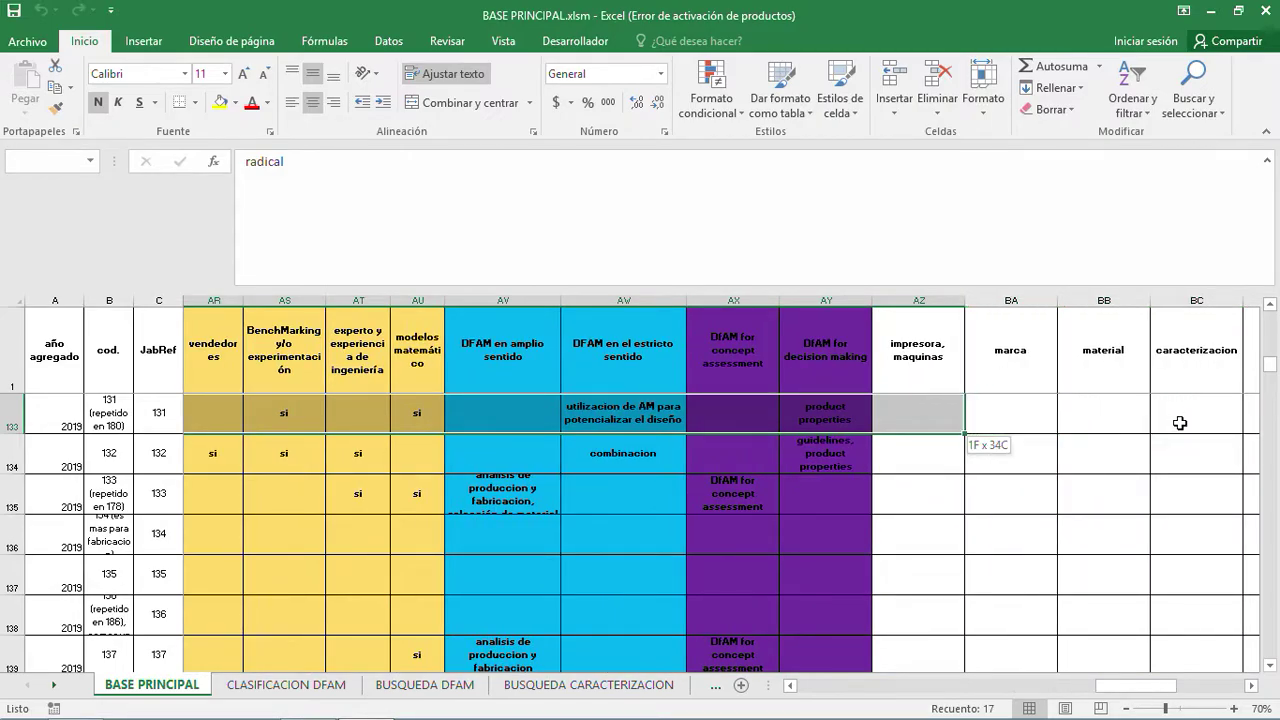
pyautogui.hotkey('shift', 'Right')
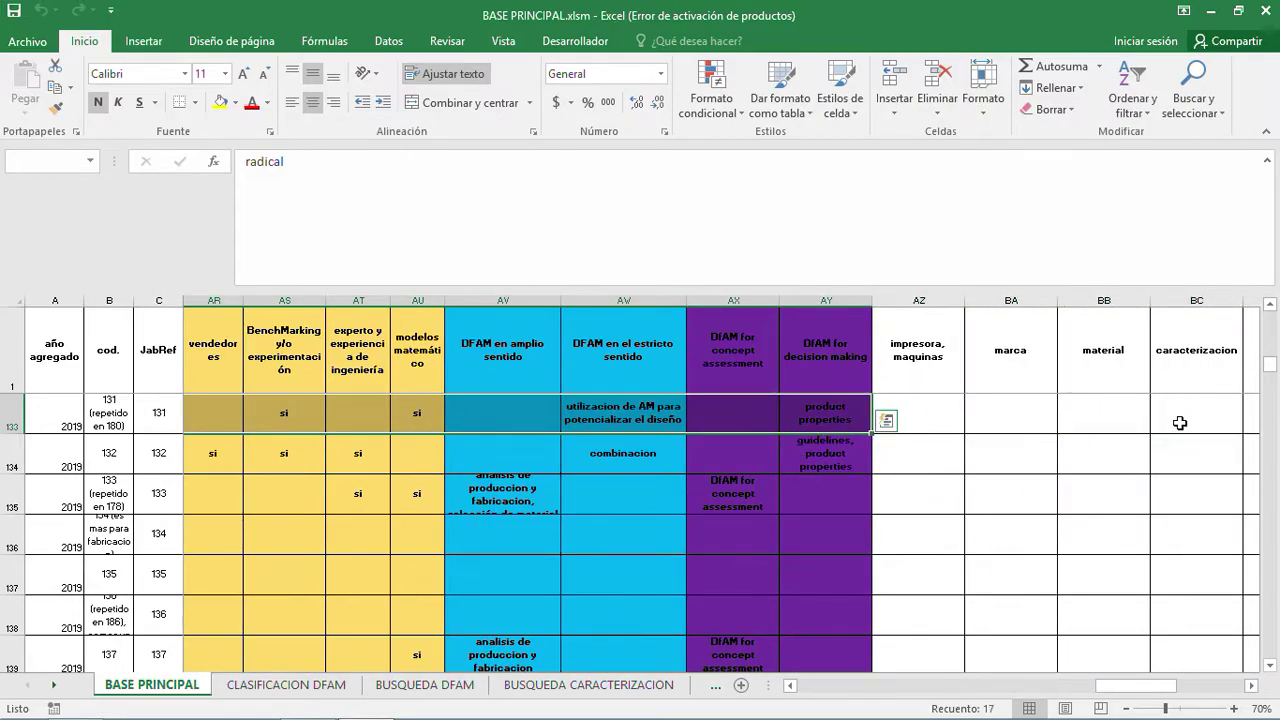
# Step: Go back to the article title of record 131 in cell D133
pyautogui.press('Left')
pyautogui.press('Left')
pyautogui.press('Left')
pyautogui.press('Left')
pyautogui.press('Left')
pyautogui.press('Left')
pyautogui.press('Left')
pyautogui.press('Left')
pyautogui.press('Left')
pyautogui.press('Left')
pyautogui.press('Left')
pyautogui.press('Left')
pyautogui.press('Left')
pyautogui.press('Left')
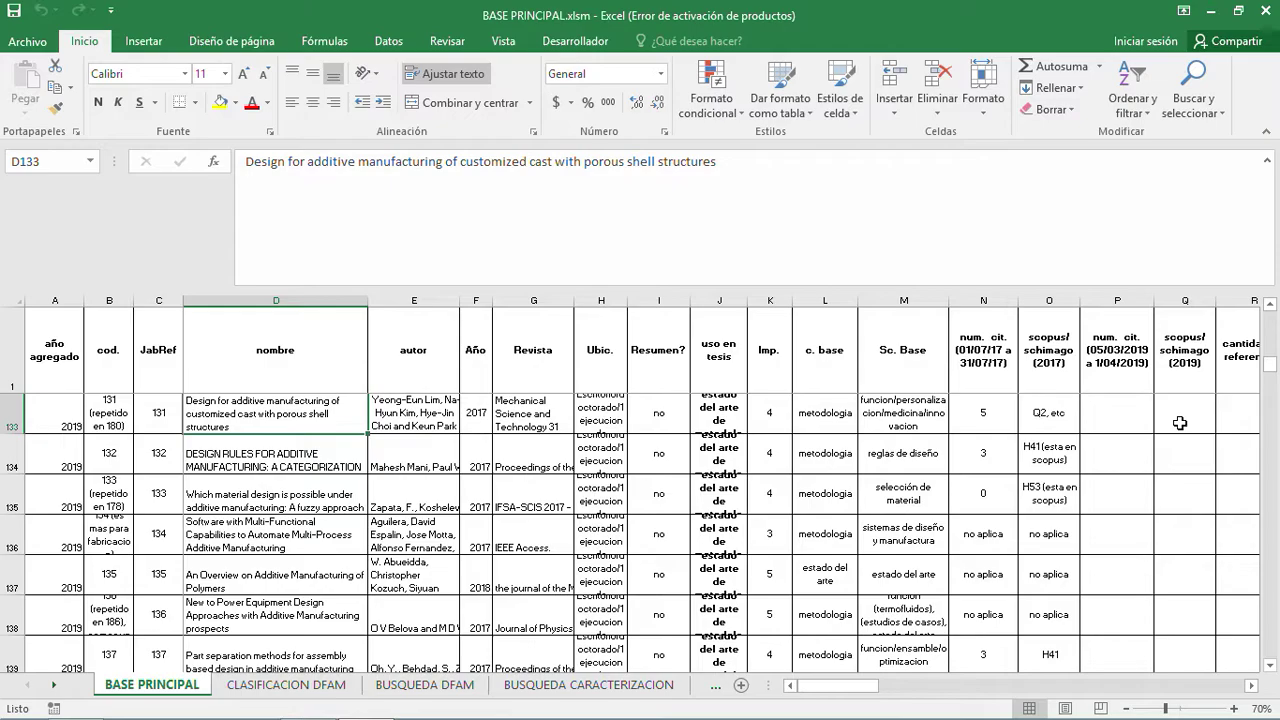
# Step: Examine the "Tipo mejora" entries in column U from record 131 in row 133 down to row 387
pyautogui.press('Right')
pyautogui.press('Right')
pyautogui.press('Right')
pyautogui.press('Right')
pyautogui.press('Right')
pyautogui.press('Right')
pyautogui.press('Right')
pyautogui.press('Right')
pyautogui.press('Right')
pyautogui.press('Right')
pyautogui.press('Right')
pyautogui.press('Right')
pyautogui.press('Right')
pyautogui.press('Right')
pyautogui.press('Right')
pyautogui.press('Right')
pyautogui.press('Down')
pyautogui.press('Down')
pyautogui.press('Down')
pyautogui.press('Down')
pyautogui.press('Down')
pyautogui.press('Down')
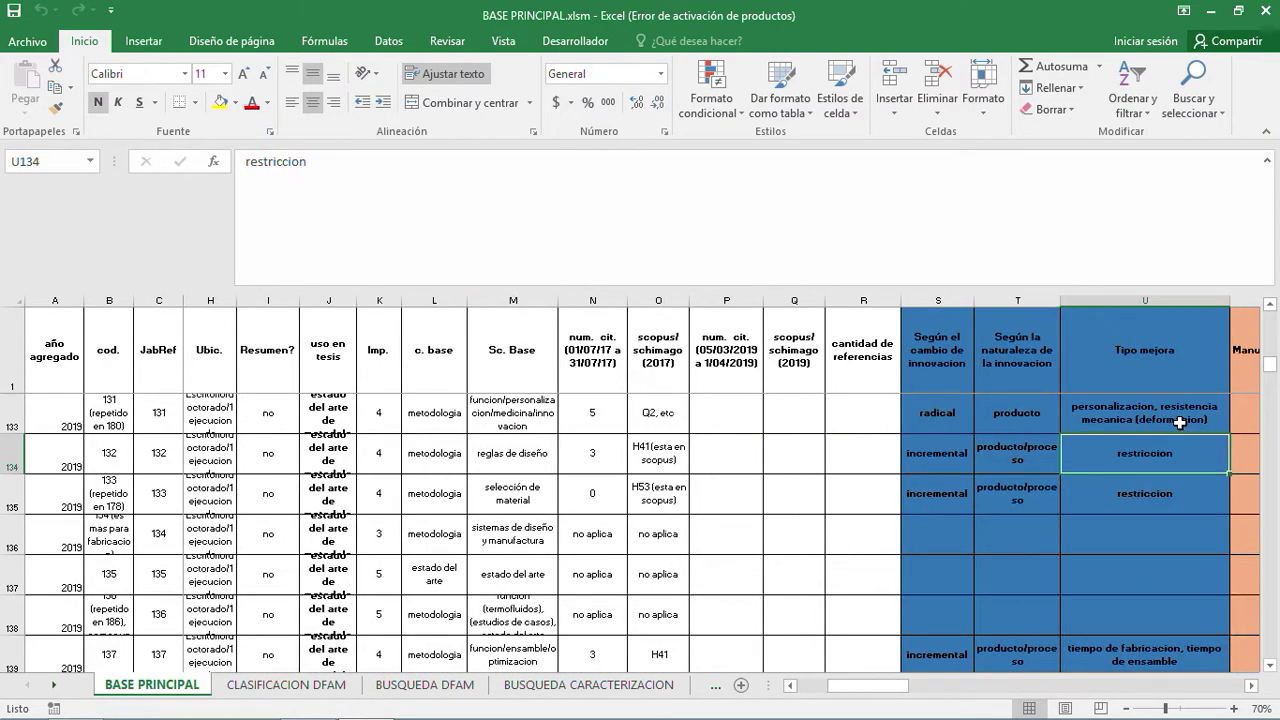
pyautogui.press('Down')
pyautogui.press('Down')
pyautogui.press('Down')
pyautogui.press('Down')
pyautogui.press('Down')
pyautogui.press('Down')
pyautogui.press('Down')
pyautogui.press('Down')
pyautogui.press('Down')
pyautogui.press('Down')
pyautogui.press('Down')
pyautogui.press('Down')
pyautogui.press('Down')
pyautogui.press('Down')
pyautogui.press('Down')
pyautogui.press('Down')
pyautogui.press('Down')
pyautogui.press('Down')
pyautogui.press('Down')
pyautogui.press('Down')
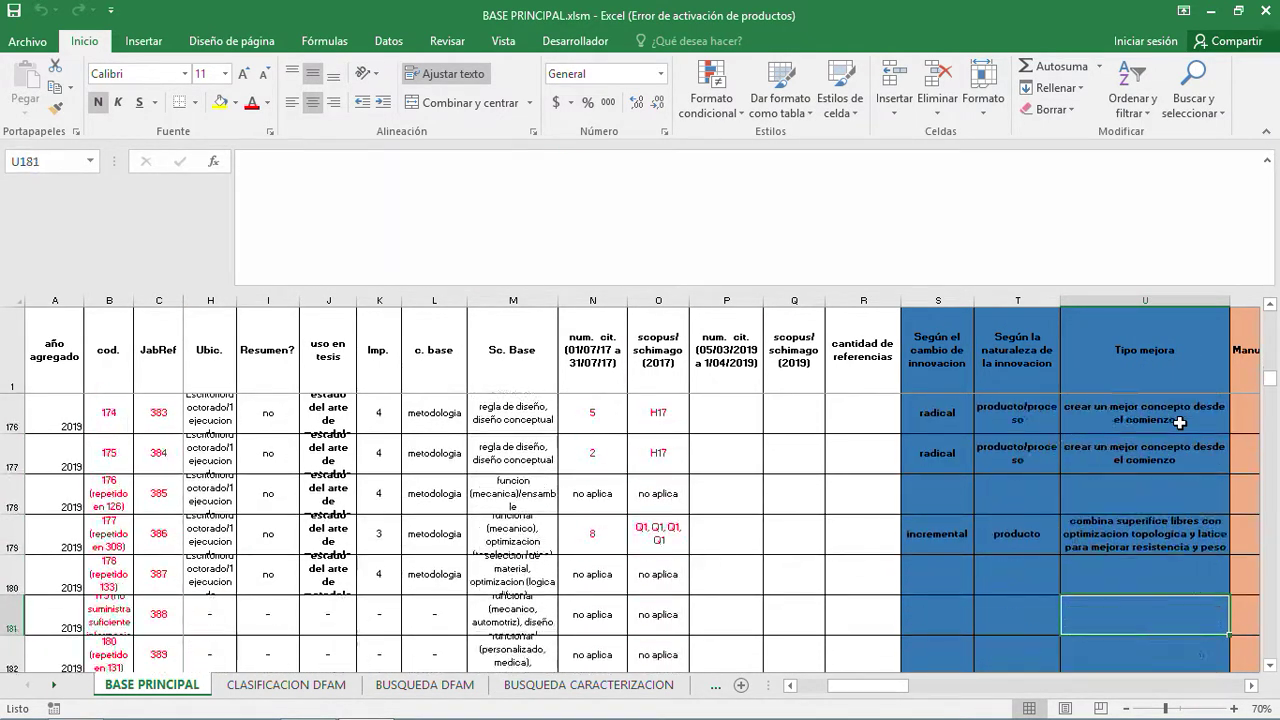
pyautogui.press('Down')
pyautogui.press('Down')
pyautogui.press('Down')
pyautogui.press('Down')
pyautogui.press('Down')
pyautogui.press('Down')
pyautogui.press('Down')
pyautogui.press('Down')
pyautogui.press('Down')
pyautogui.press('Down')
pyautogui.press('Down')
pyautogui.press('Down')
pyautogui.press('Down')
pyautogui.press('Down')
pyautogui.press('Down')
pyautogui.press('Down')
pyautogui.press('Down')
pyautogui.press('Down')
pyautogui.press('Down')
pyautogui.press('Down')
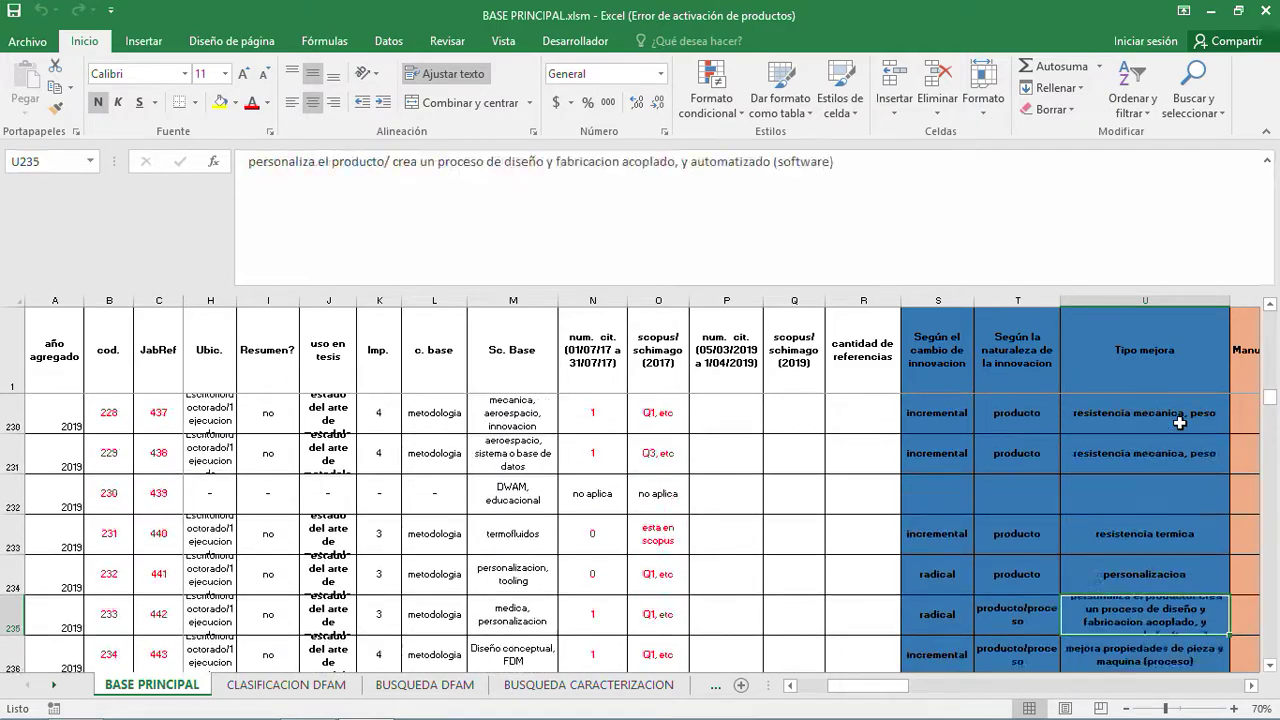
pyautogui.press('Down')
pyautogui.press('Down')
pyautogui.press('Down')
pyautogui.press('Down')
pyautogui.press('Down')
pyautogui.press('Down')
pyautogui.press('Down')
pyautogui.press('Down')
pyautogui.press('Down')
pyautogui.press('Down')
pyautogui.press('Down')
pyautogui.press('Down')
pyautogui.press('Down')
pyautogui.press('Down')
pyautogui.press('Down')
pyautogui.press('Down')
pyautogui.press('Down')
pyautogui.press('Down')
pyautogui.press('Down')
pyautogui.press('Down')
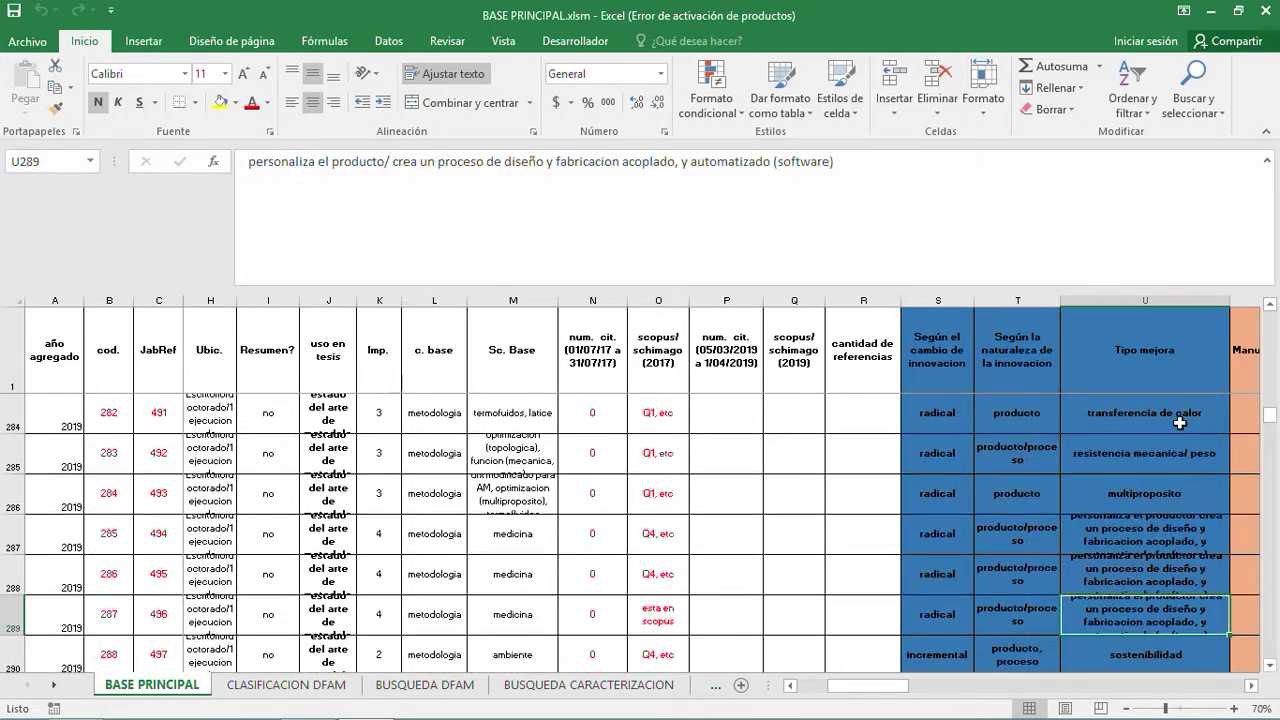
pyautogui.press('Down')
pyautogui.press('Down')
pyautogui.press('Down')
pyautogui.press('Down')
pyautogui.press('Down')
pyautogui.press('Down')
pyautogui.press('Down')
pyautogui.press('Down')
pyautogui.press('Down')
pyautogui.press('Down')
pyautogui.press('Down')
pyautogui.press('Down')
pyautogui.press('Down')
pyautogui.press('Down')
pyautogui.press('Down')
pyautogui.press('Down')
pyautogui.press('Down')
pyautogui.press('Down')
pyautogui.press('Down')
pyautogui.press('Down')
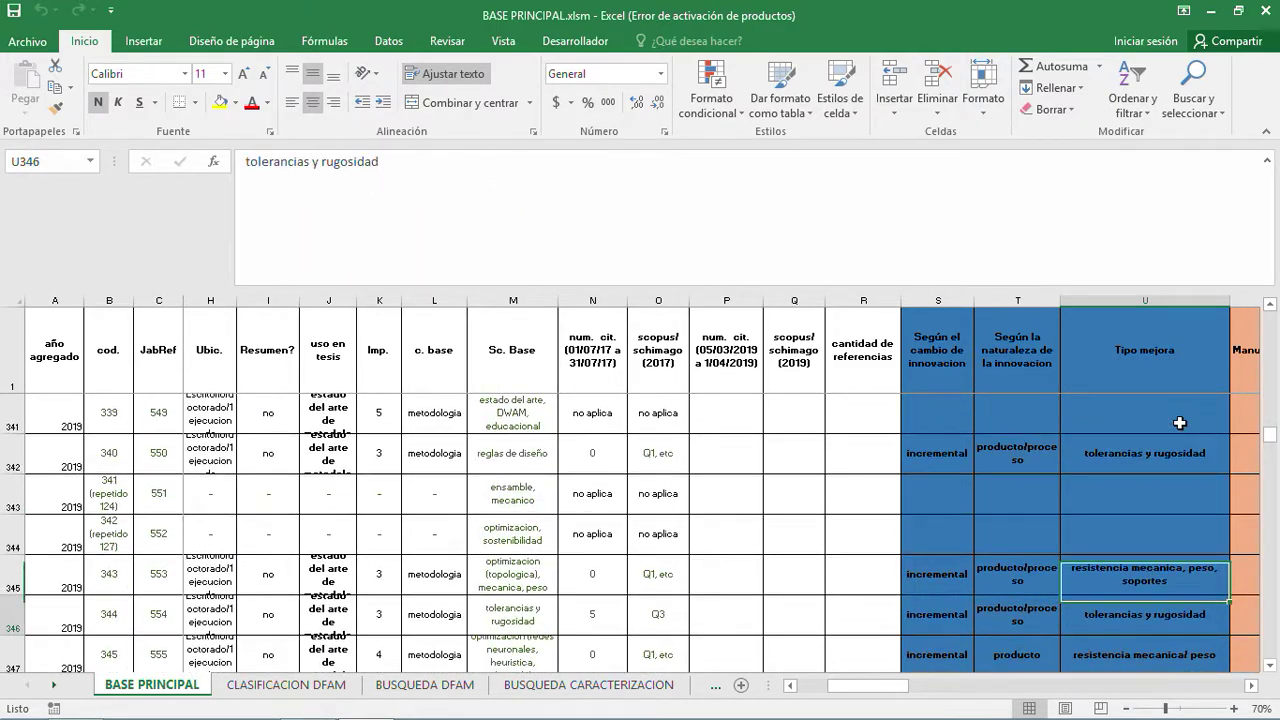
pyautogui.press('Down')
pyautogui.press('Down')
pyautogui.press('Down')
pyautogui.press('Down')
pyautogui.press('Down')
pyautogui.press('Down')
pyautogui.press('Down')
pyautogui.press('Down')
pyautogui.press('Down')
pyautogui.press('Down')
pyautogui.press('Down')
pyautogui.press('Down')
pyautogui.press('Down')
pyautogui.press('Down')
pyautogui.press('Down')
pyautogui.press('Down')
pyautogui.press('Down')
pyautogui.press('Down')
pyautogui.press('Down')
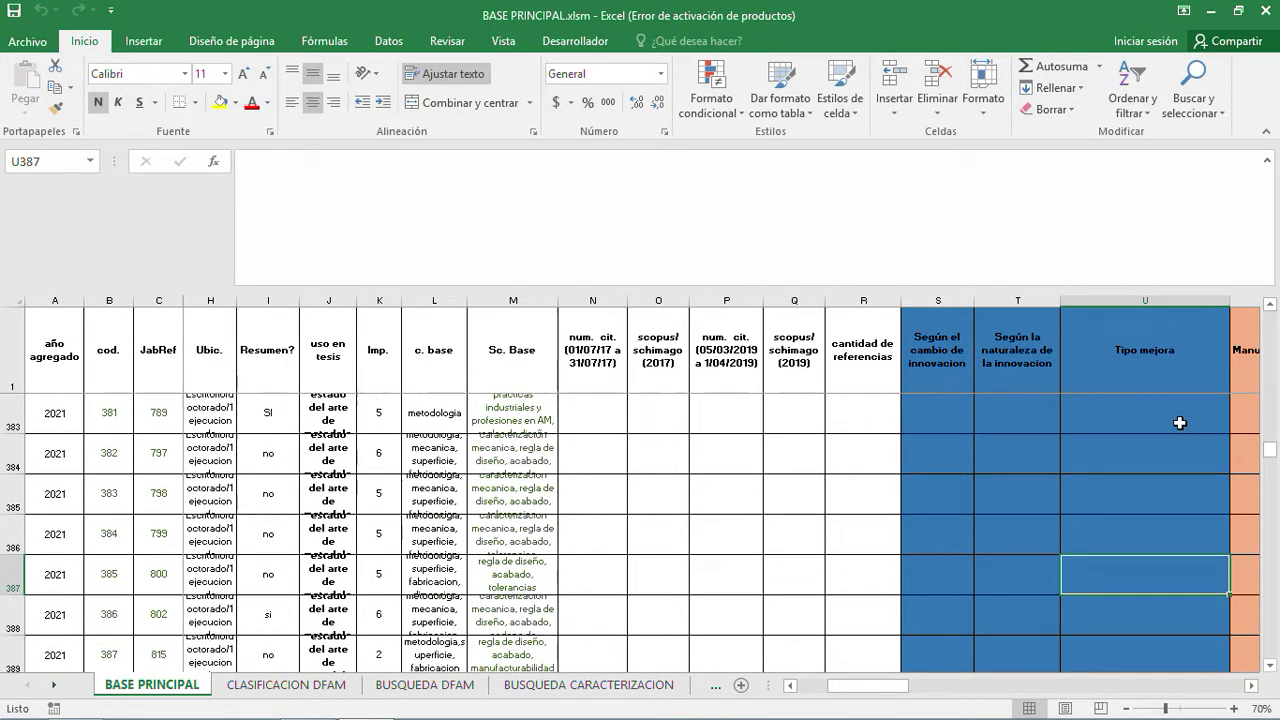
# Step: Go back up column U to examine where the "Tipo mejora" entries end, around rows 370 to 373
pyautogui.press('Up')
pyautogui.press('Up')
pyautogui.press('Up')
pyautogui.press('Up')
pyautogui.press('Up')
pyautogui.press('Up')
pyautogui.press('Up')
pyautogui.press('Up')
pyautogui.press('Up')
pyautogui.press('Down')
pyautogui.press('Down')
pyautogui.press('Down')
pyautogui.press('Down')
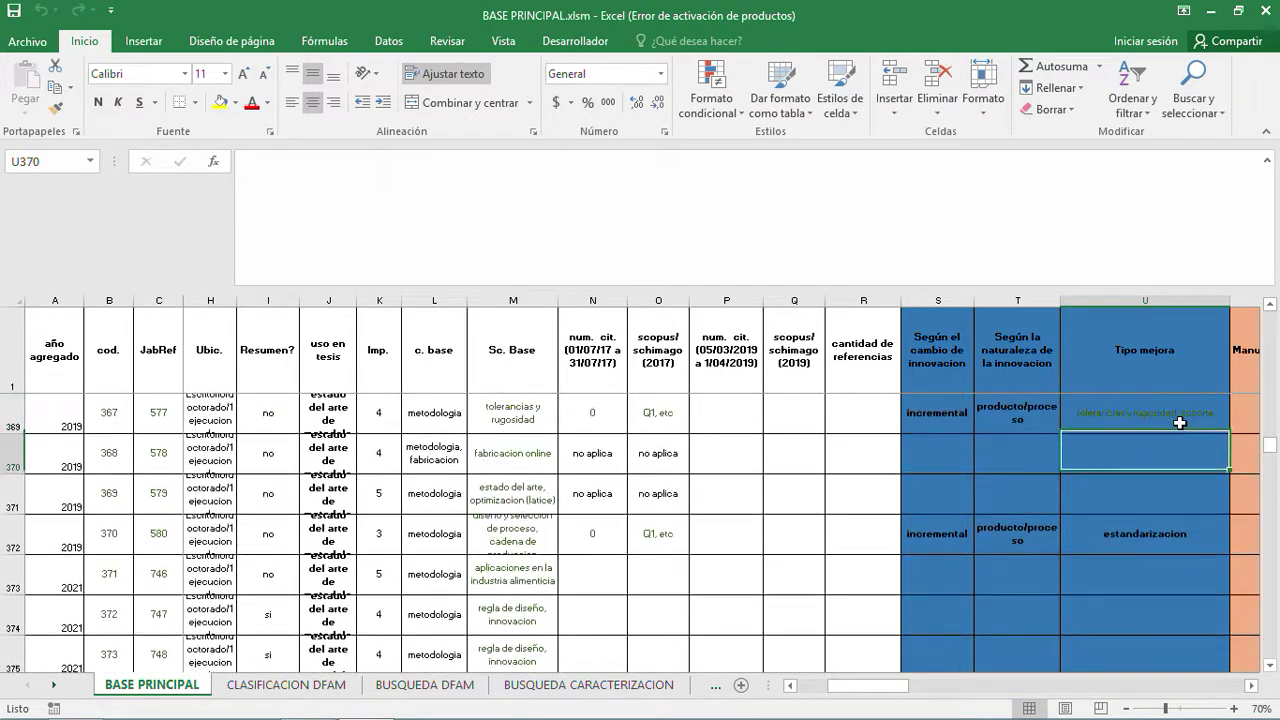
# Step: Return to the record codes in the "cod." column, at the first 2021 record in cell B373
pyautogui.press('Left')
pyautogui.press('Left')
pyautogui.press('Left')
pyautogui.press('Left')
pyautogui.press('Left')
pyautogui.press('Left')
pyautogui.press('Left')
pyautogui.press('Left')
pyautogui.press('Left')
pyautogui.press('Left')
pyautogui.press('Left')
pyautogui.press('Left')
pyautogui.press('Left')
pyautogui.press('Left')
pyautogui.press('Left')
pyautogui.press('Left')
pyautogui.press('Left')
pyautogui.press('Left')
pyautogui.press('Left')
pyautogui.press('Left')
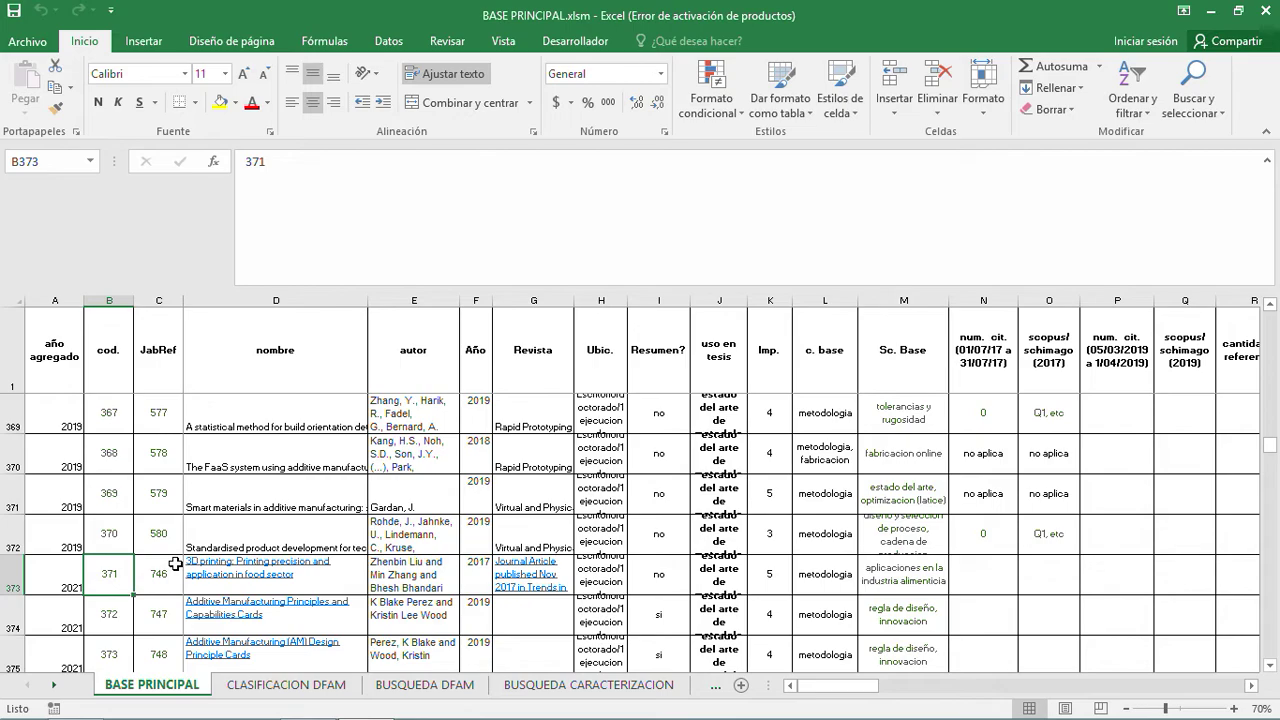
# Step: Examine the innovation and improvement columns of record 371 in row 373, across to the "entorno" column AD
pyautogui.press('Down')
pyautogui.press('Right')
pyautogui.press('Right')
pyautogui.press('Right')
pyautogui.press('Right')
pyautogui.press('Right')
pyautogui.press('Right')
pyautogui.press('Right')
pyautogui.press('Right')
pyautogui.press('Right')
pyautogui.press('Right')
pyautogui.press('Right')
pyautogui.press('Right')
pyautogui.press('Right')
pyautogui.press('Right')
pyautogui.press('Right')
pyautogui.press('Right')
pyautogui.press('Right')
pyautogui.press('Right')
pyautogui.press('Right')
pyautogui.press('Right')
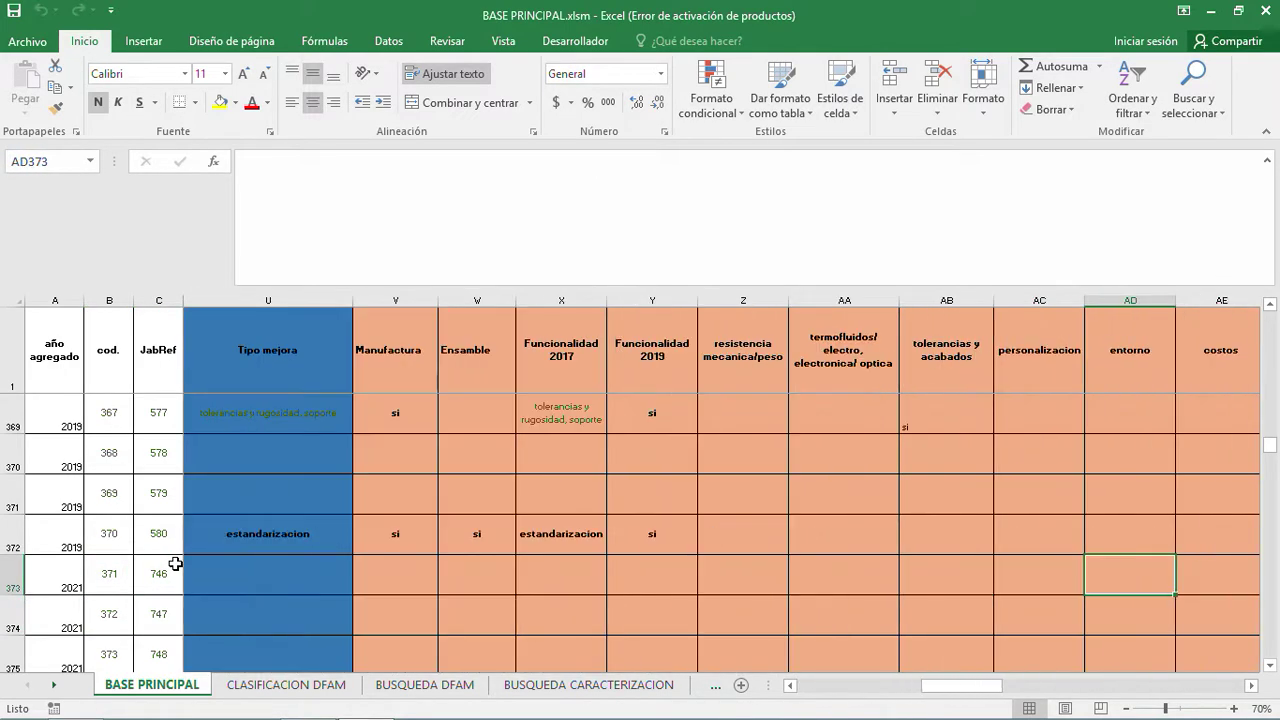
# Step: Go back to the "Ensamble" column W and examine the classification cells from row 373 down to row 425
pyautogui.press('Left')
pyautogui.press('Left')
pyautogui.press('Left')
pyautogui.press('Left')
pyautogui.press('Left')
pyautogui.press('Left')
pyautogui.press('Down')
pyautogui.press('Down')
pyautogui.press('Down')
pyautogui.press('Down')
pyautogui.press('Down')
pyautogui.press('Down')
pyautogui.press('Down')
pyautogui.press('Down')
pyautogui.press('Down')
pyautogui.press('Down')
pyautogui.press('Down')
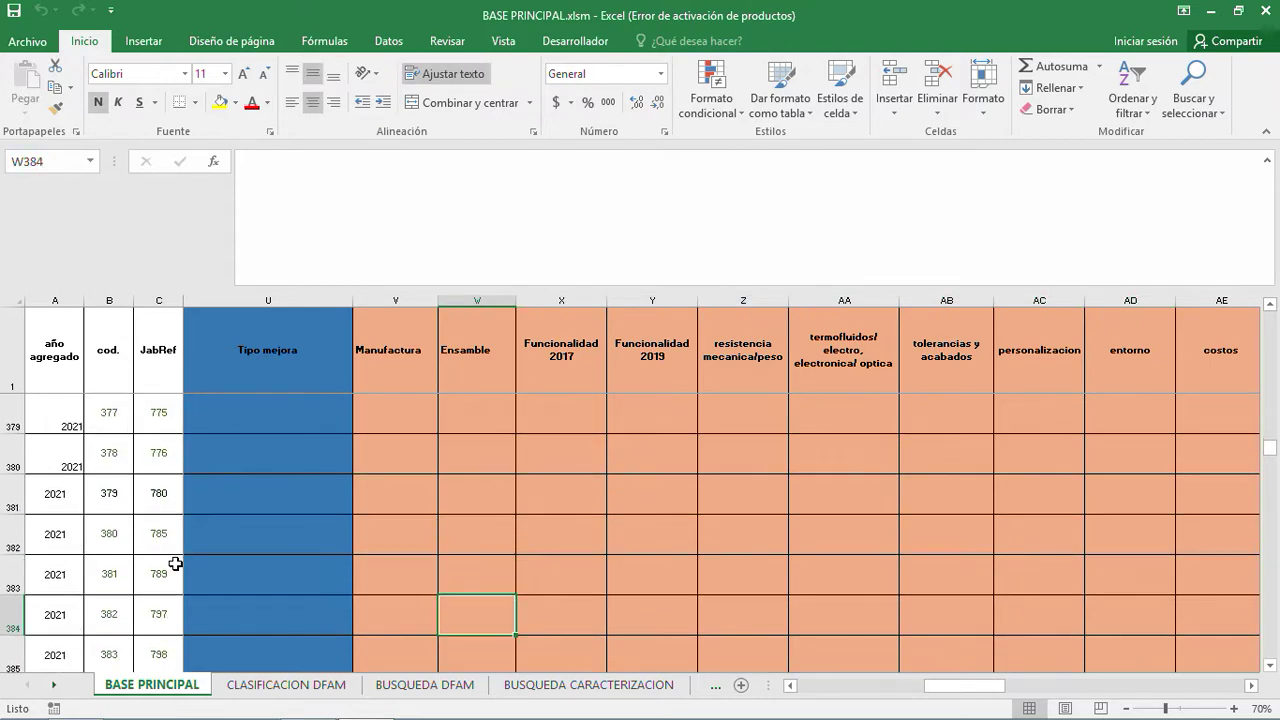
pyautogui.press('Down')
pyautogui.press('Down')
pyautogui.press('Down')
pyautogui.press('Down')
pyautogui.press('Down')
pyautogui.press('Down')
pyautogui.press('Down')
pyautogui.press('Down')
pyautogui.press('Down')
pyautogui.press('Down')
pyautogui.press('Down')
pyautogui.press('Down')
pyautogui.press('Down')
pyautogui.press('Down')
pyautogui.press('Down')
pyautogui.press('Down')
pyautogui.press('Down')
pyautogui.press('Down')
pyautogui.press('Down')
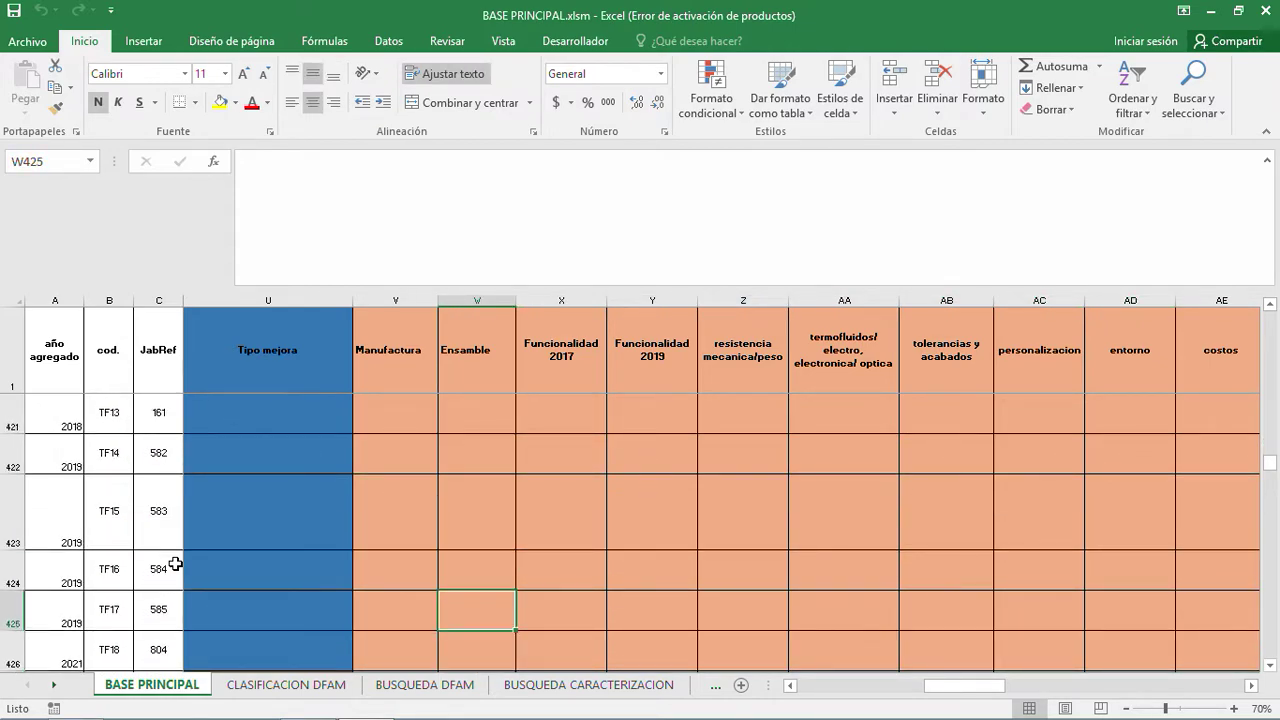
# Step: Select the classification cells of record TF4 in row 411, from "Según el cambio de innovacion" in column S to column AY
pyautogui.press('Left')
pyautogui.press('Left')
pyautogui.press('Left')
pyautogui.press('Left')
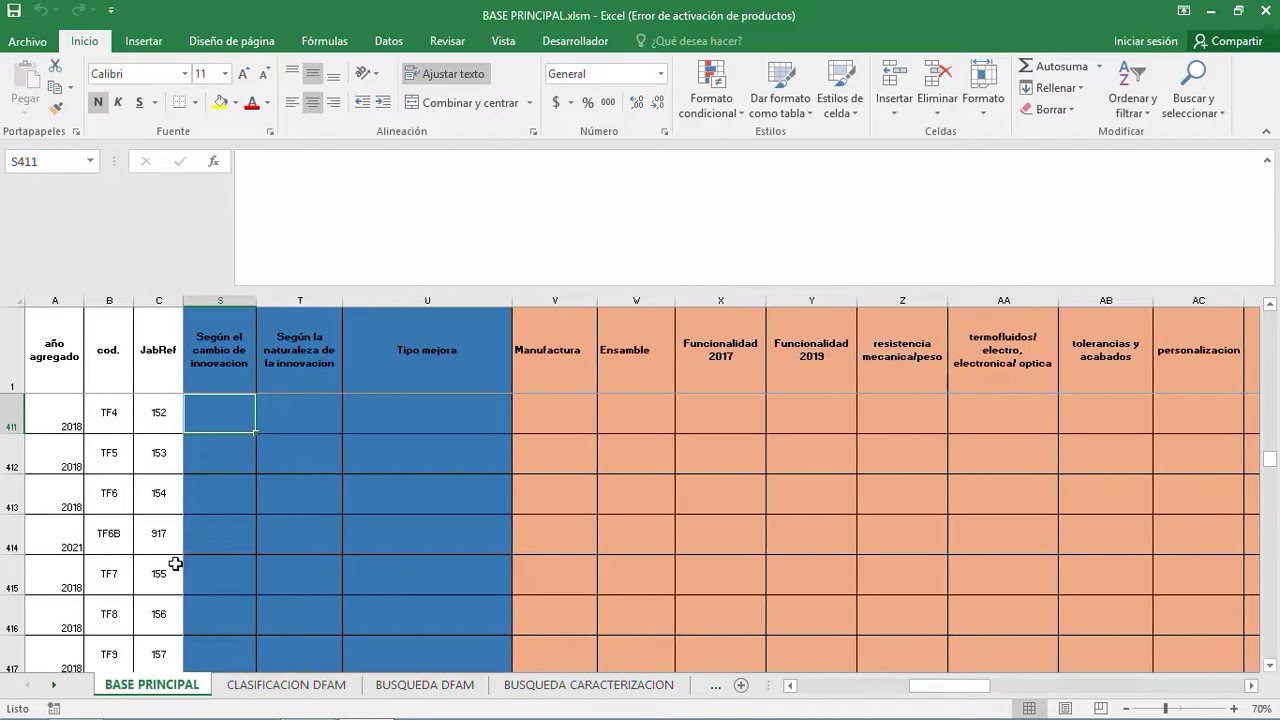
pyautogui.hotkey('shift', 'Right')
pyautogui.hotkey('shift', 'Right')
pyautogui.hotkey('shift', 'Right')
pyautogui.hotkey('shift', 'Right')
pyautogui.hotkey('shift', 'Right')
pyautogui.hotkey('shift', 'Right')
pyautogui.hotkey('shift', 'Right')
pyautogui.hotkey('shift', 'Right')
pyautogui.hotkey('shift', 'Right')
pyautogui.hotkey('shift', 'Right')
pyautogui.hotkey('shift', 'Right')
pyautogui.hotkey('shift', 'Right')
pyautogui.hotkey('shift', 'Right')
pyautogui.hotkey('shift', 'Right')
pyautogui.hotkey('shift', 'Right')
pyautogui.hotkey('shift', 'Right')
pyautogui.hotkey('shift', 'Right')
pyautogui.hotkey('shift', 'Right')
pyautogui.hotkey('shift', 'Right')
pyautogui.hotkey('shift', 'Right')
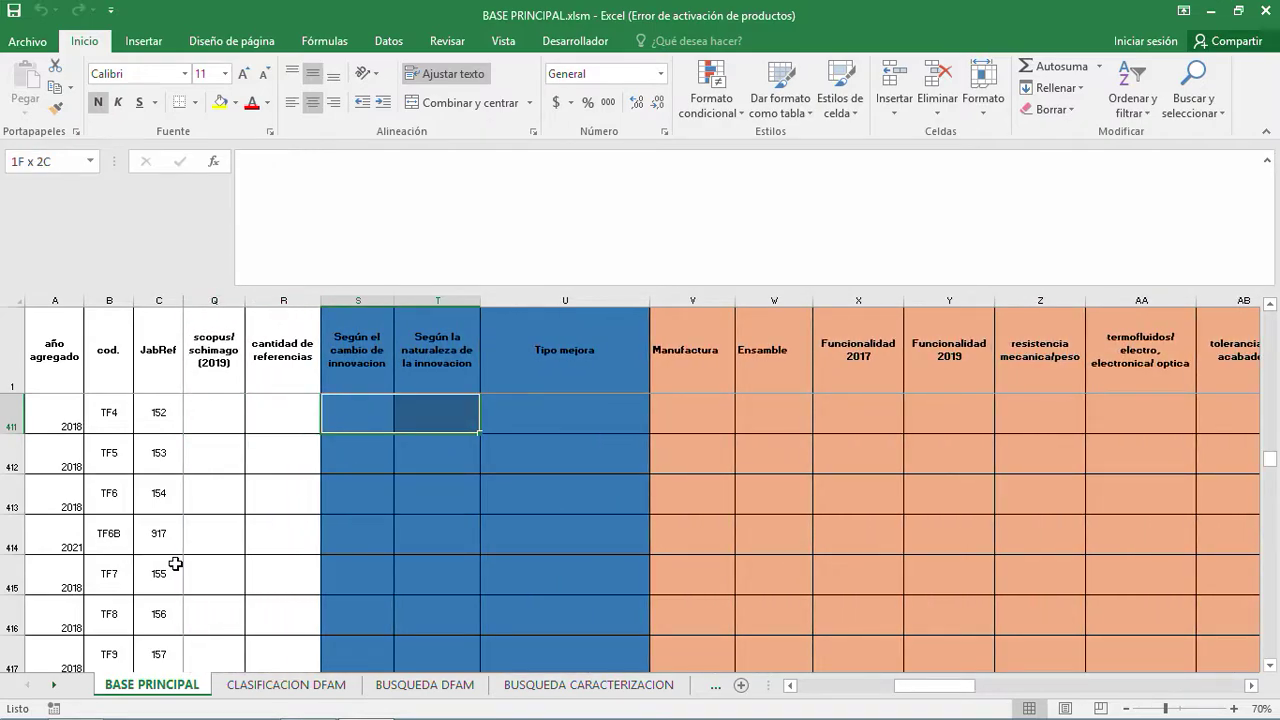
pyautogui.hotkey('shift', 'Right')
pyautogui.hotkey('shift', 'Right')
pyautogui.hotkey('shift', 'Right')
pyautogui.hotkey('shift', 'Right')
pyautogui.hotkey('shift', 'Right')
pyautogui.hotkey('shift', 'Right')
pyautogui.hotkey('shift', 'Right')
pyautogui.hotkey('shift', 'Right')
pyautogui.hotkey('shift', 'Right')
pyautogui.hotkey('shift', 'Right')
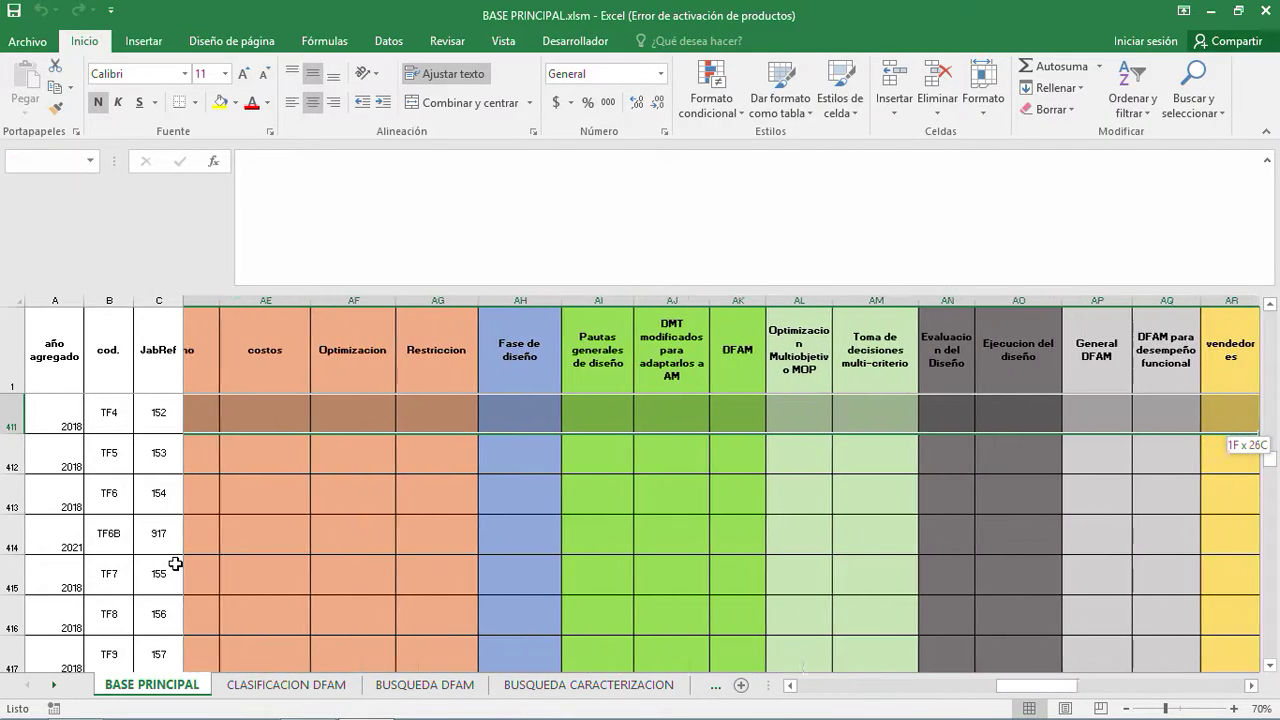
pyautogui.hotkey('shift', 'Right')
pyautogui.hotkey('shift', 'Right')
pyautogui.hotkey('shift', 'Right')
pyautogui.hotkey('shift', 'Right')
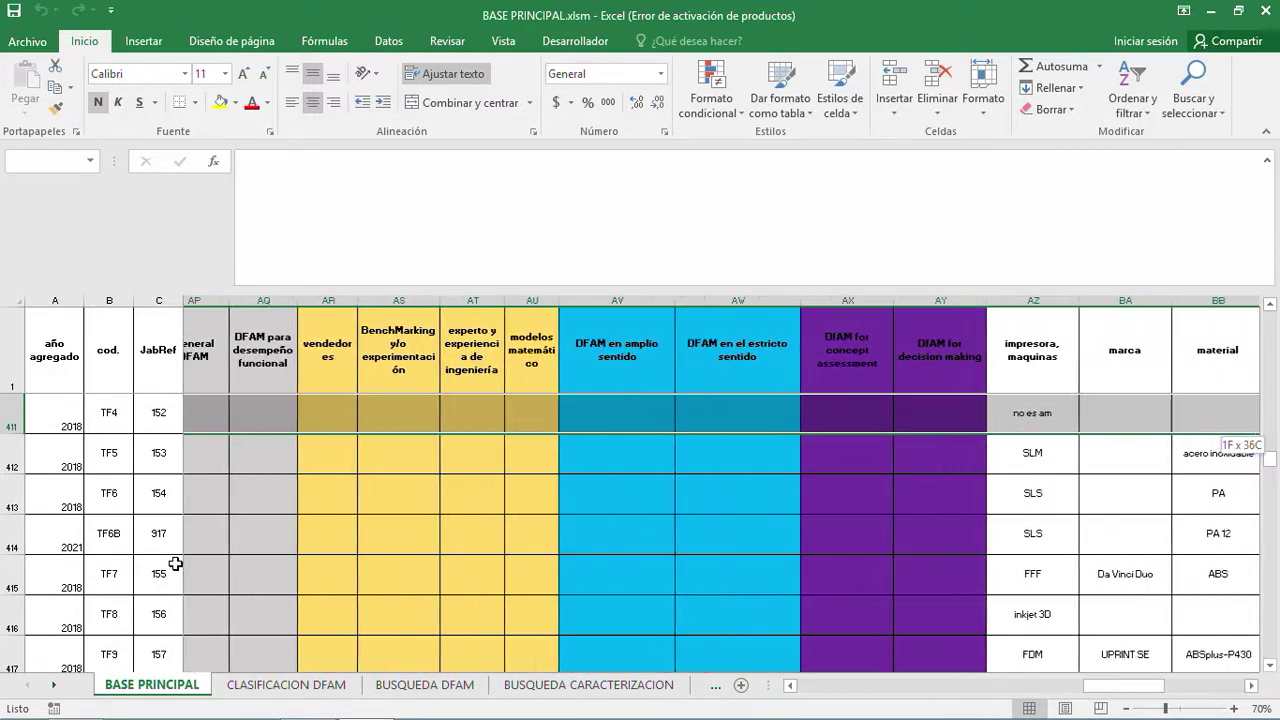
pyautogui.hotkey('shift', 'Left')
pyautogui.hotkey('shift', 'Left')
pyautogui.hotkey('shift', 'Left')
pyautogui.hotkey('shift', 'Left')
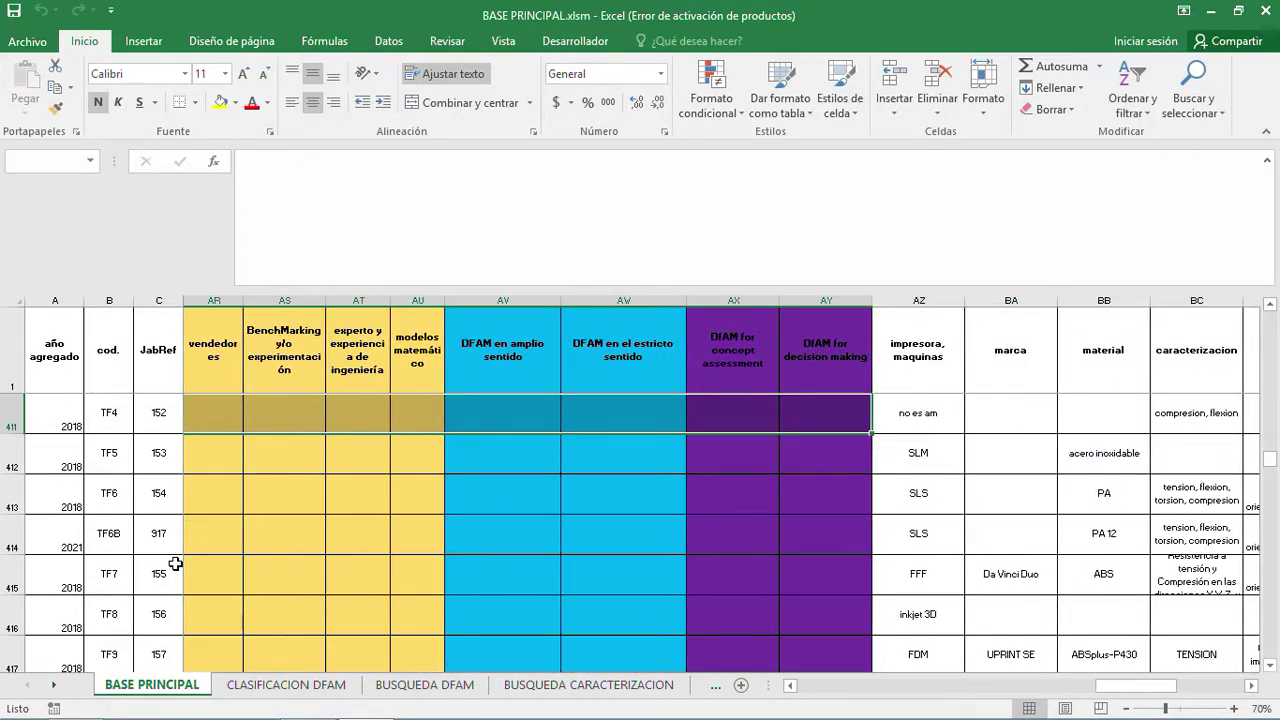
# Step: Extend the selection of columns S to AY from row 411 down through the M records to around row 461
pyautogui.hotkey('shift', 'Down')
pyautogui.hotkey('shift', 'Down')
pyautogui.hotkey('shift', 'Down')
pyautogui.hotkey('shift', 'Down')
pyautogui.hotkey('shift', 'Down')
pyautogui.hotkey('shift', 'Down')
pyautogui.hotkey('shift', 'Down')
pyautogui.hotkey('shift', 'Down')
pyautogui.hotkey('shift', 'Down')
pyautogui.hotkey('shift', 'Down')
pyautogui.hotkey('shift', 'Down')
pyautogui.hotkey('shift', 'Down')
pyautogui.hotkey('shift', 'Down')
pyautogui.hotkey('shift', 'Down')
pyautogui.hotkey('shift', 'Down')
pyautogui.hotkey('shift', 'Down')
pyautogui.hotkey('shift', 'Down')
pyautogui.hotkey('shift', 'Down')
pyautogui.hotkey('shift', 'Down')
pyautogui.hotkey('shift', 'Down')
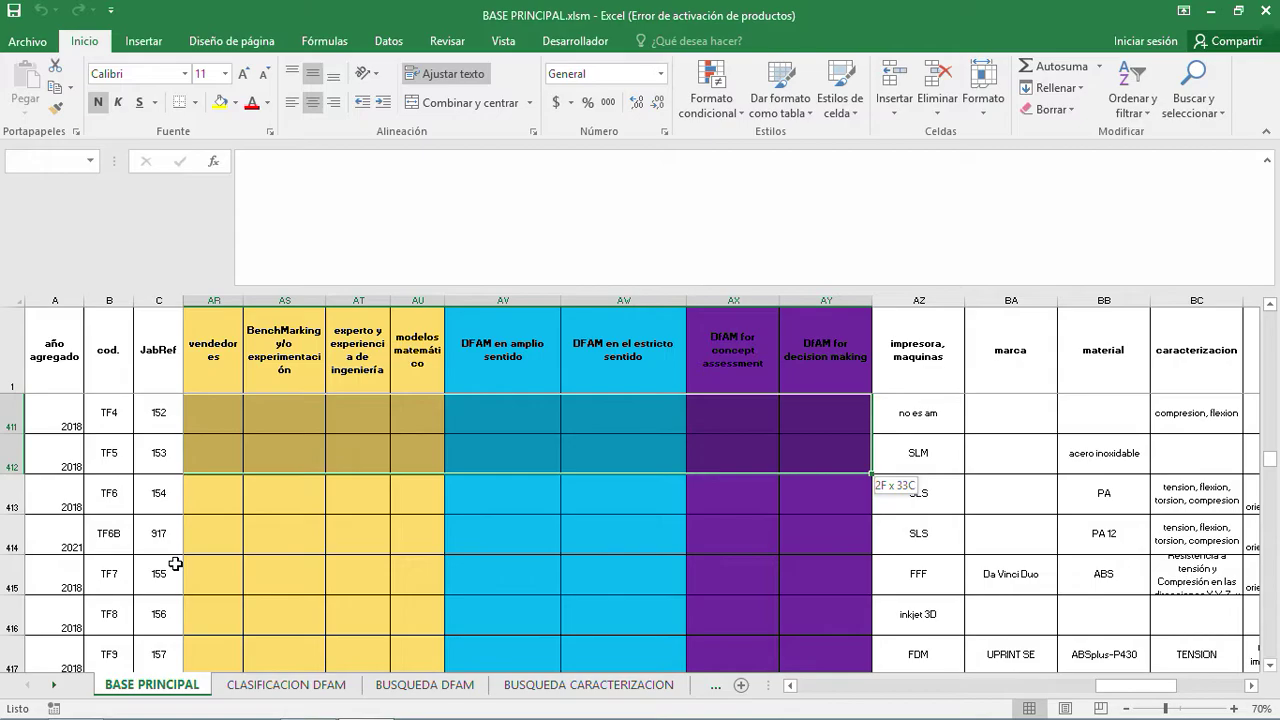
pyautogui.hotkey('shift', 'Down')
pyautogui.hotkey('shift', 'Down')
pyautogui.hotkey('shift', 'Down')
pyautogui.hotkey('shift', 'Down')
pyautogui.hotkey('shift', 'Down')
pyautogui.hotkey('shift', 'Down')
pyautogui.hotkey('shift', 'Down')
pyautogui.hotkey('shift', 'Down')
pyautogui.hotkey('shift', 'Down')
pyautogui.hotkey('shift', 'Down')
pyautogui.hotkey('shift', 'Down')
pyautogui.hotkey('shift', 'Down')
pyautogui.hotkey('shift', 'Down')
pyautogui.hotkey('shift', 'Down')
pyautogui.hotkey('shift', 'Down')
pyautogui.hotkey('shift', 'Down')
pyautogui.hotkey('shift', 'Down')
pyautogui.hotkey('shift', 'Down')
pyautogui.hotkey('shift', 'Down')
pyautogui.hotkey('shift', 'Down')
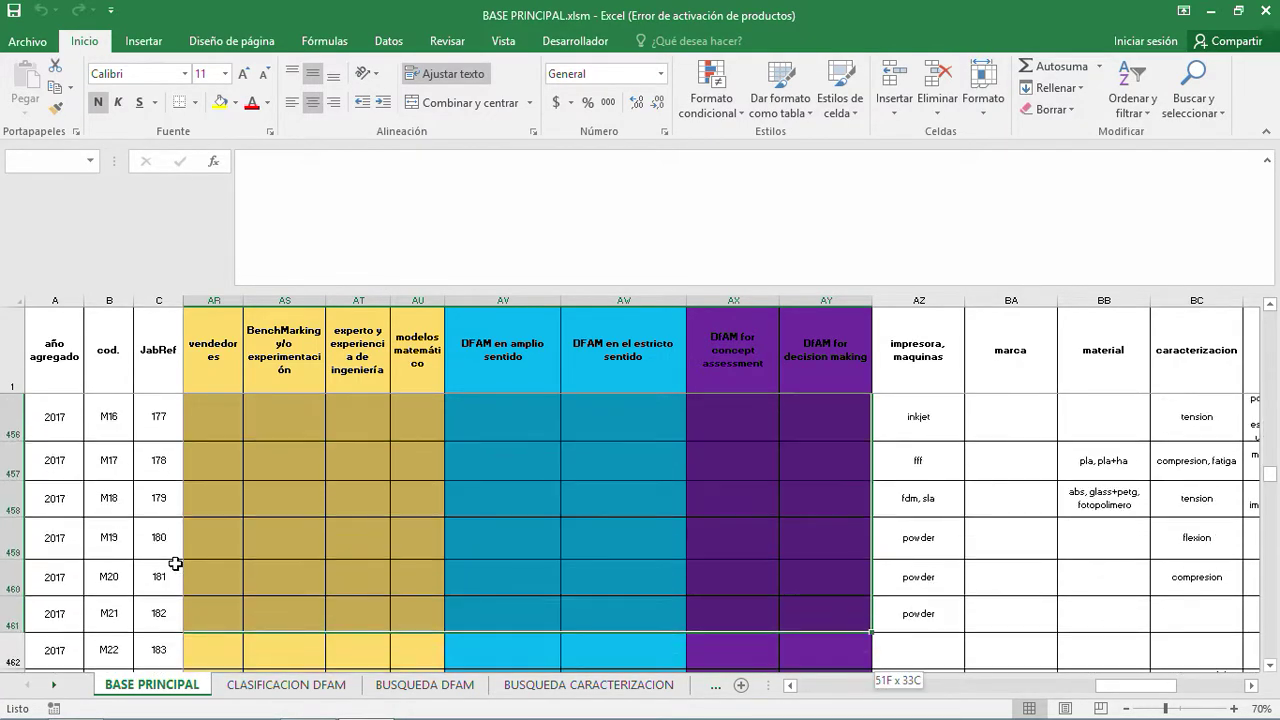
pyautogui.hotkey('shift', 'Down')
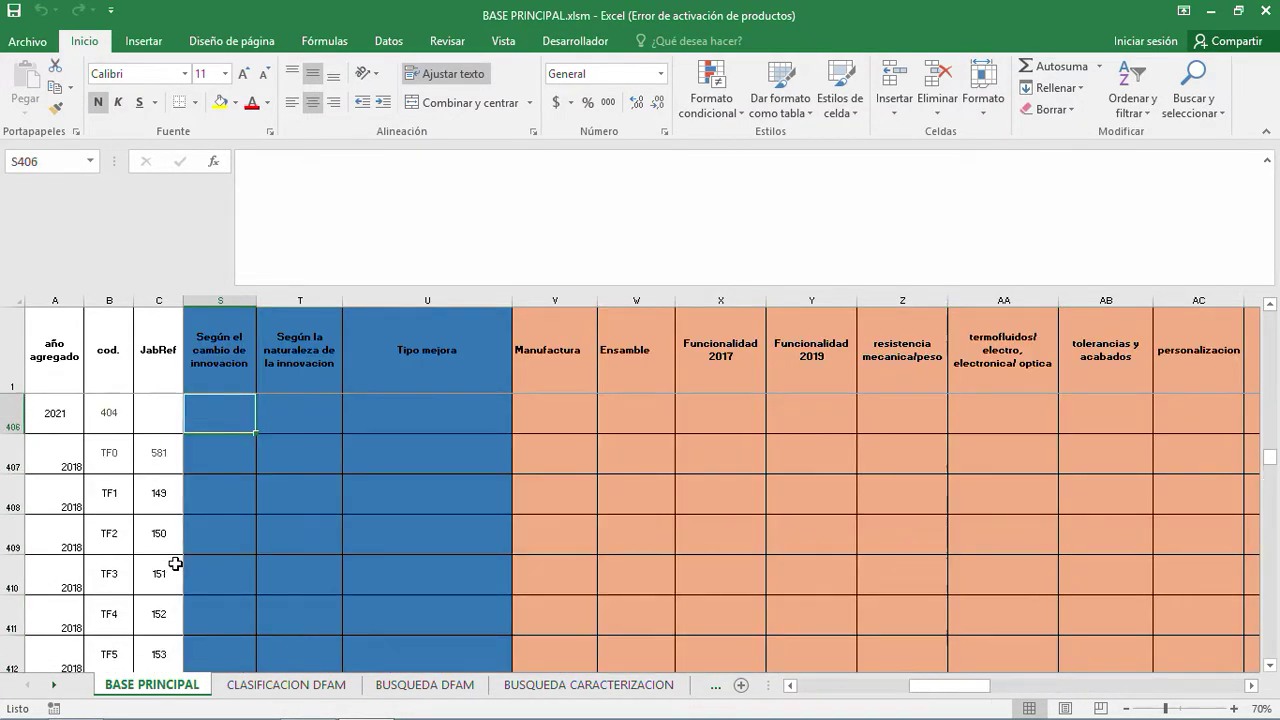
# Step: Examine the classification cells of column S from record 404 in row 406 up to record 373 in row 375
pyautogui.press('Up')
pyautogui.press('Up')
pyautogui.press('Up')
pyautogui.press('Up')
pyautogui.press('Up')
pyautogui.press('Up')
pyautogui.press('Up')
pyautogui.press('Up')
pyautogui.press('Up')
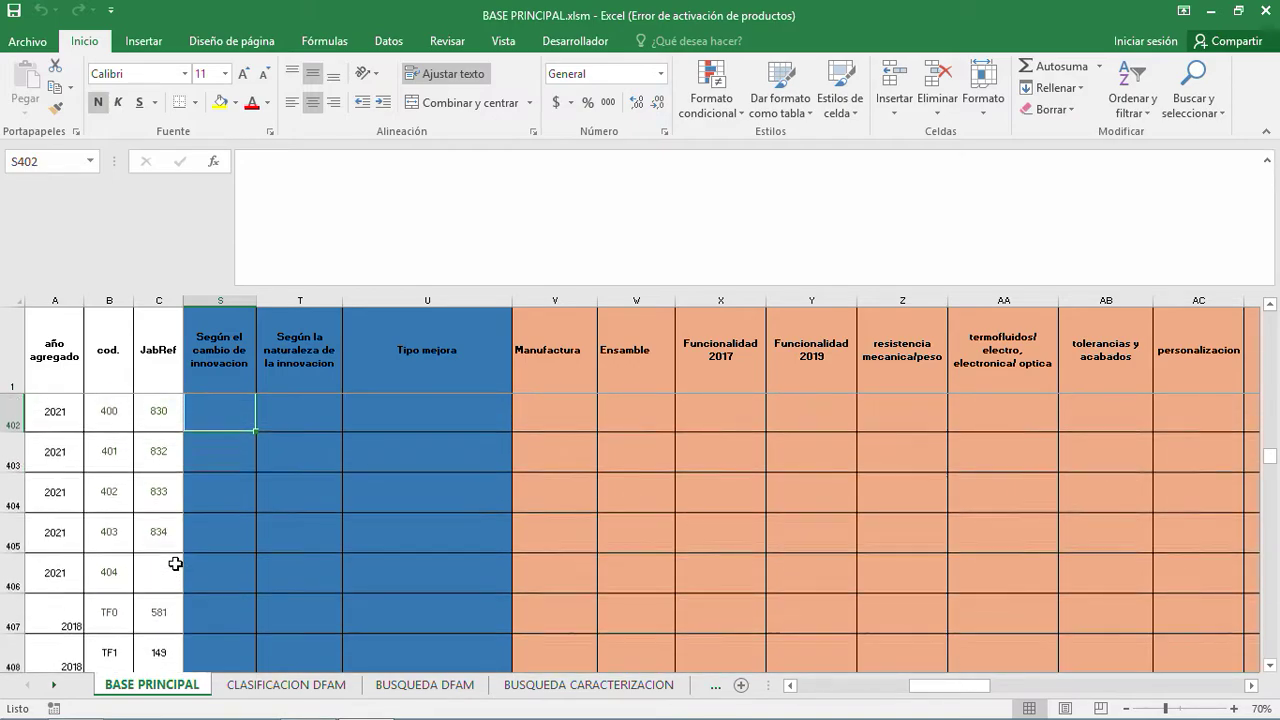
pyautogui.press('Down')
pyautogui.press('Down')
pyautogui.press('Down')
pyautogui.press('Down')
pyautogui.press('Down')
pyautogui.press('Down')
pyautogui.press('Down')
pyautogui.press('Down')
pyautogui.press('Down')
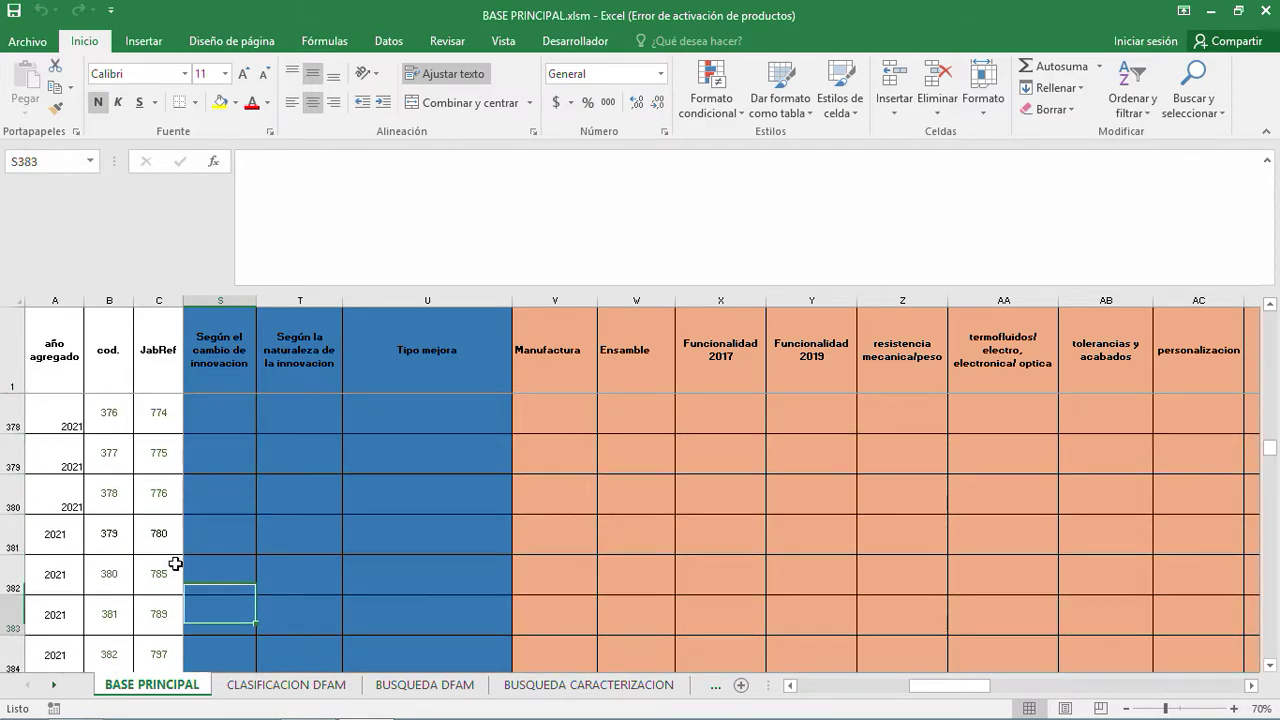
pyautogui.press('Up')
pyautogui.press('Up')
pyautogui.press('Up')
pyautogui.press('Up')
pyautogui.press('Up')
pyautogui.press('Up')
pyautogui.press('Up')
pyautogui.press('Up')
pyautogui.press('Up')
pyautogui.press('Up')
pyautogui.press('Up')
pyautogui.press('Up')
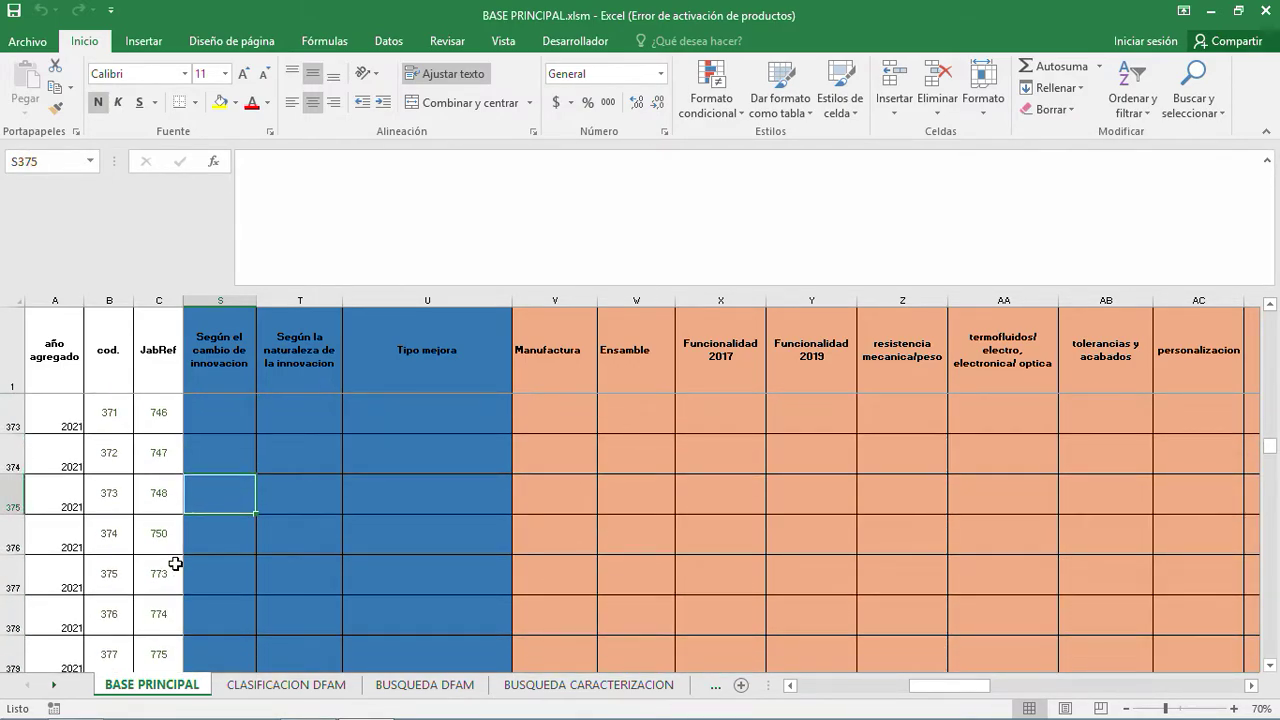
# Step: Examine record 373 in row 375 across the DFAM, printer, material and parameter columns to "revisiones" and the empty column BO
pyautogui.press('Right')
pyautogui.press('Right')
pyautogui.press('Right')
pyautogui.press('Right')
pyautogui.press('Right')
pyautogui.press('Right')
pyautogui.press('Right')
pyautogui.press('Right')
pyautogui.press('Right')
pyautogui.press('Right')
pyautogui.press('Right')
pyautogui.press('Right')
pyautogui.press('Right')
pyautogui.press('Right')
pyautogui.press('Right')
pyautogui.press('Right')
pyautogui.press('Right')
pyautogui.press('Right')
pyautogui.press('Right')
pyautogui.press('Right')
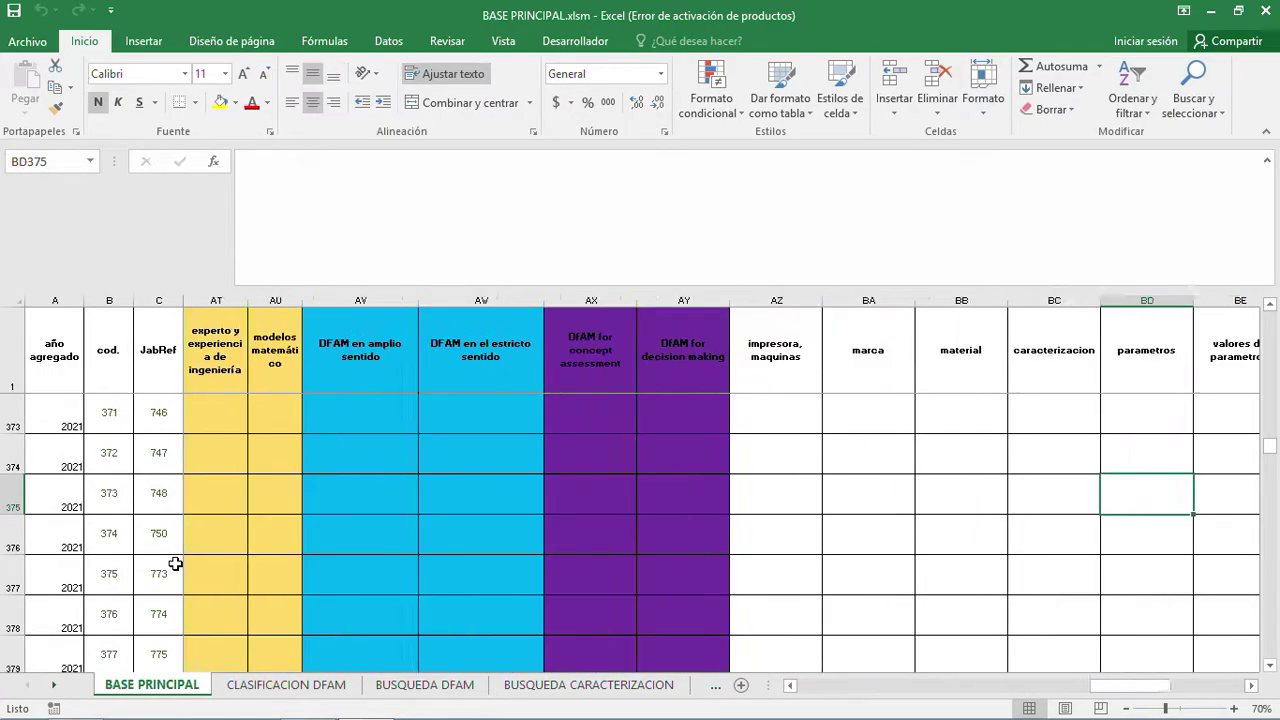
pyautogui.press('Right')
pyautogui.press('Right')
pyautogui.press('Right')
pyautogui.press('Right')
pyautogui.press('Right')
pyautogui.press('Right')
pyautogui.press('Right')
pyautogui.press('Right')
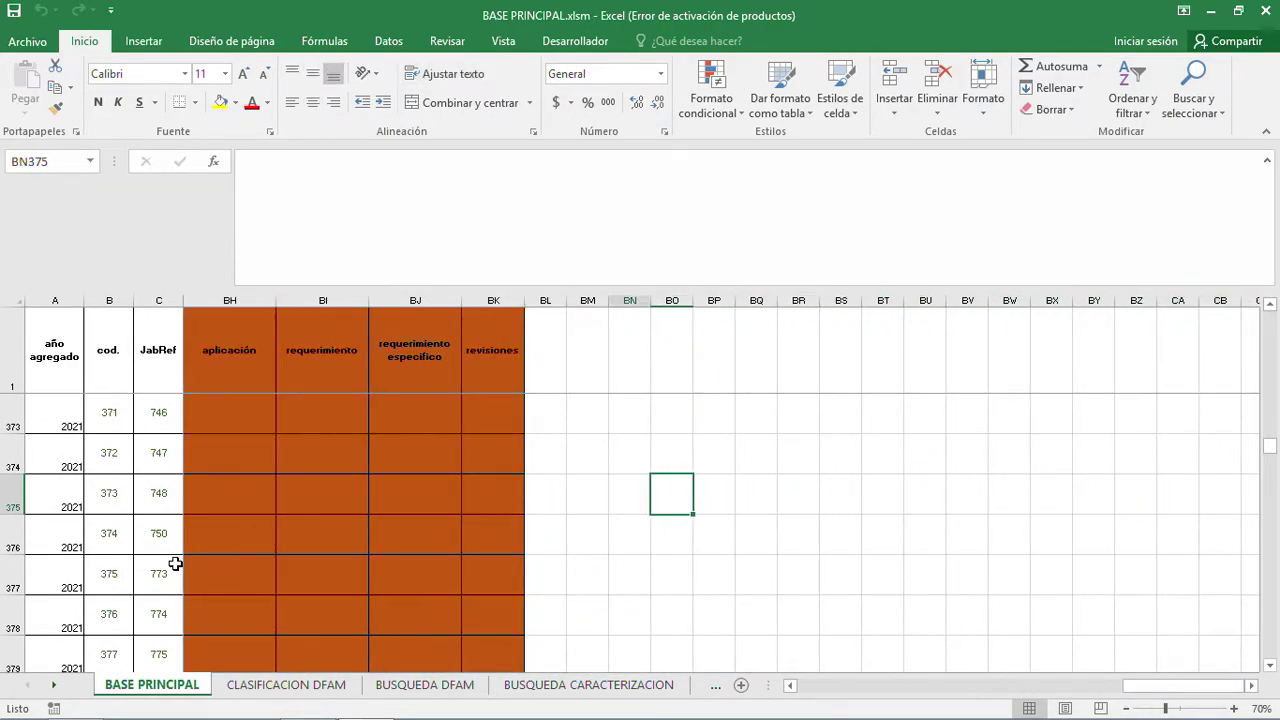
# Step: Go back to the "DfAM for decision making" column AY and examine the DFAM classifications from row 375 up to row 331
pyautogui.press('Left')
pyautogui.press('Left')
pyautogui.press('Left')
pyautogui.press('Left')
pyautogui.press('Left')
pyautogui.press('Left')
pyautogui.press('Left')
pyautogui.press('Left')
pyautogui.press('Left')
pyautogui.press('Left')
pyautogui.press('Left')
pyautogui.press('Left')
pyautogui.press('Left')
pyautogui.press('Left')
pyautogui.press('Left')
pyautogui.press('Up')
pyautogui.press('Up')
pyautogui.press('Up')
pyautogui.press('Up')
pyautogui.press('Up')
pyautogui.press('Up')
pyautogui.press('Up')
pyautogui.press('Up')
pyautogui.press('Up')
pyautogui.press('Up')
pyautogui.press('Up')
pyautogui.press('Up')
pyautogui.press('Up')
pyautogui.press('Up')
pyautogui.press('Up')
pyautogui.press('Up')
pyautogui.press('Up')
pyautogui.press('Up')
pyautogui.press('Up')
pyautogui.press('Up')
pyautogui.press('Up')
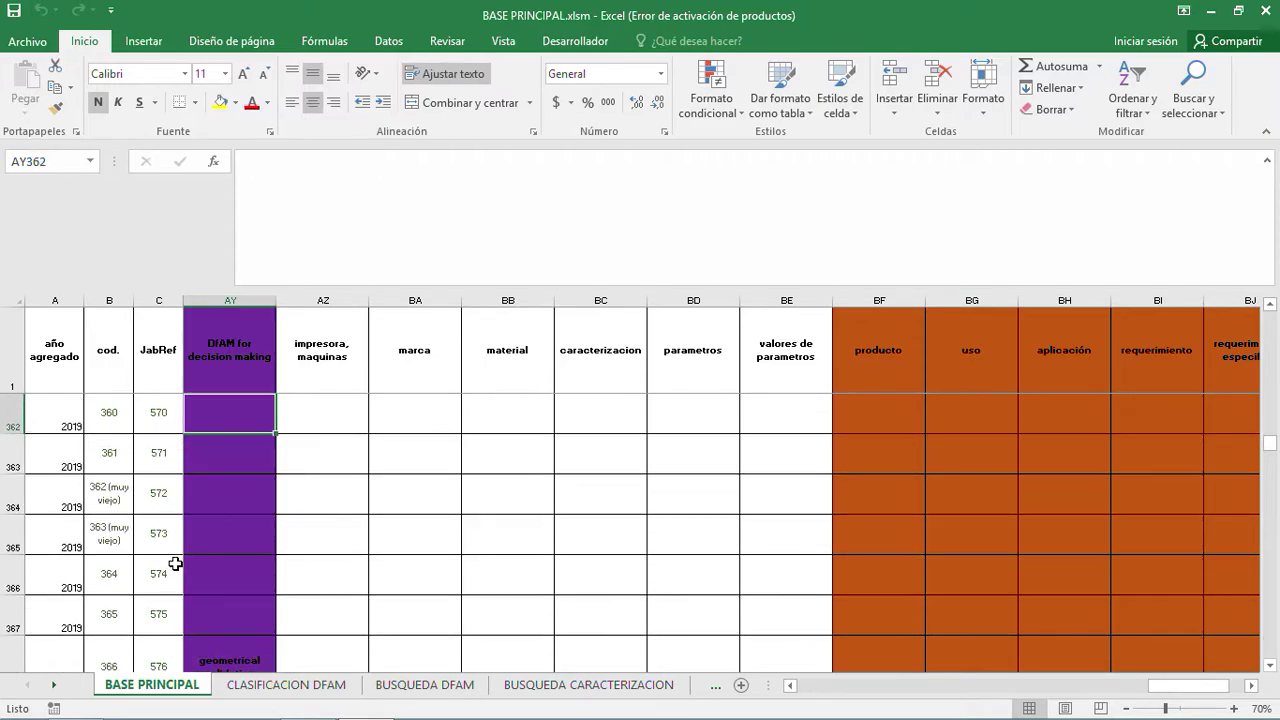
pyautogui.press('Left')
pyautogui.press('Left')
pyautogui.press('Left')
pyautogui.press('Left')
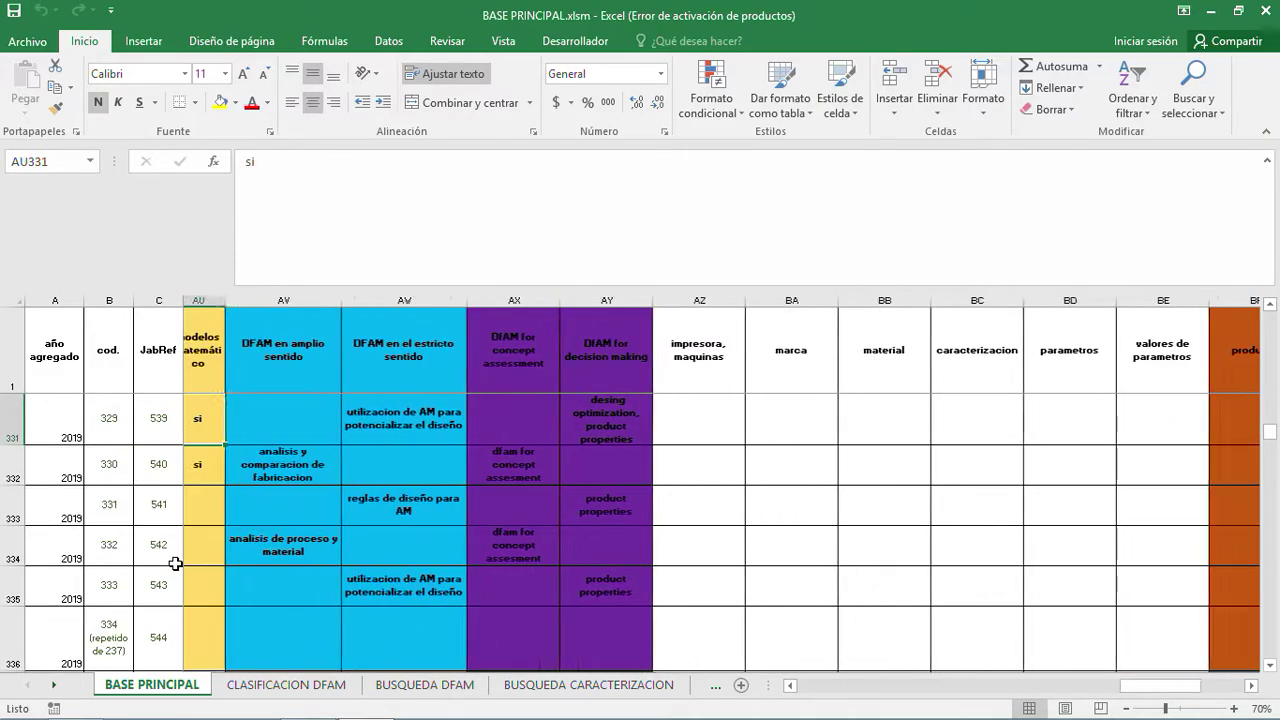
# Step: Move to the "impresora, maquinas" column AZ and examine the records from row 331 up to record 295 in row 297
pyautogui.press('Right')
pyautogui.press('Right')
pyautogui.press('Right')
pyautogui.press('Right')
pyautogui.press('Right')
pyautogui.press('Up')
pyautogui.press('Up')
pyautogui.press('Up')
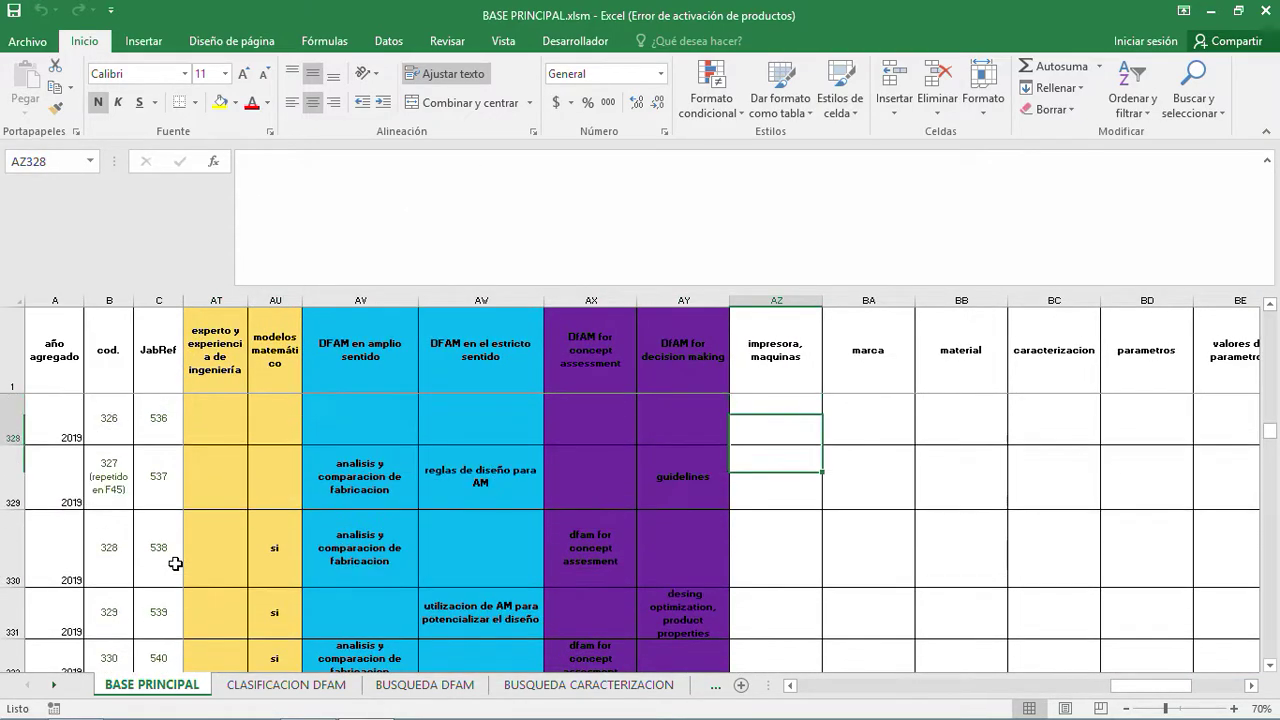
pyautogui.press('Up')
pyautogui.press('Up')
pyautogui.press('Up')
pyautogui.press('Up')
pyautogui.press('Up')
pyautogui.press('Up')
pyautogui.press('Up')
pyautogui.press('Up')
pyautogui.press('Up')
pyautogui.press('Up')
pyautogui.press('Up')
pyautogui.press('Up')
pyautogui.press('Up')
pyautogui.press('Up')
pyautogui.press('Up')
pyautogui.press('Up')
pyautogui.press('Up')
pyautogui.press('Up')
pyautogui.press('Up')
pyautogui.press('Up')
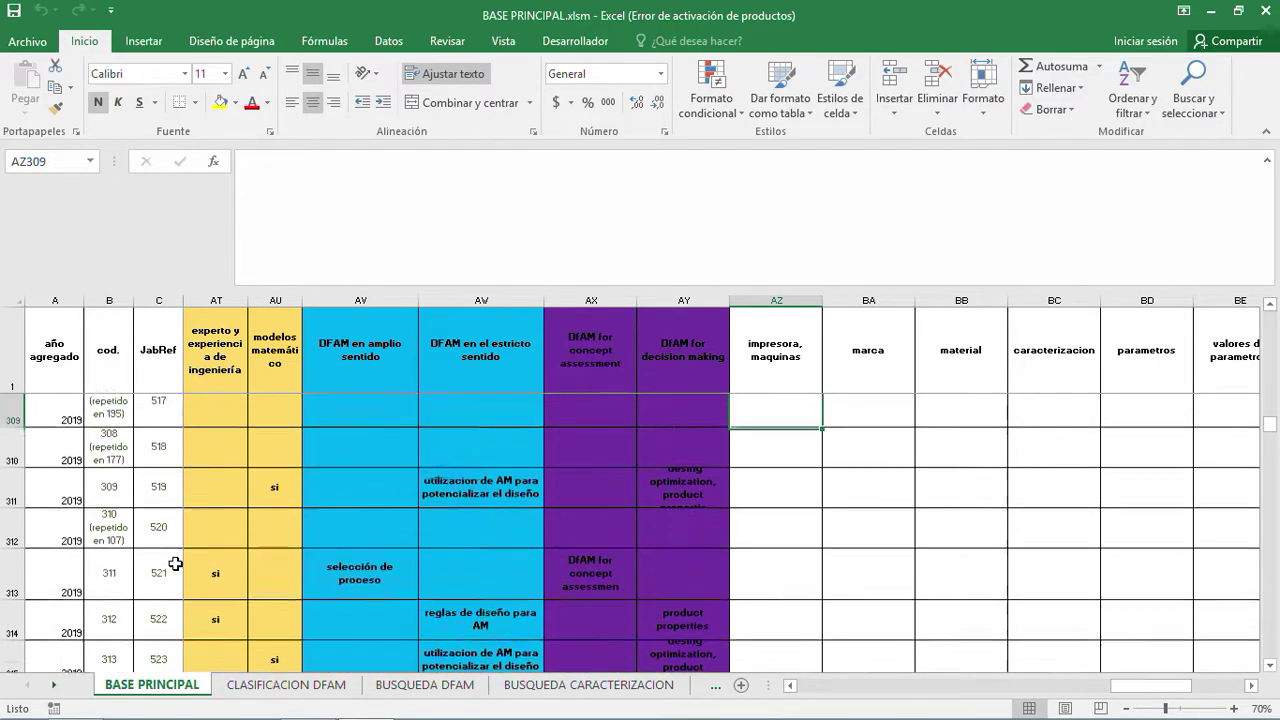
pyautogui.press('Up')
pyautogui.press('Up')
pyautogui.press('Up')
pyautogui.press('Up')
pyautogui.press('Up')
pyautogui.press('Up')
pyautogui.press('Up')
pyautogui.press('Up')
pyautogui.press('Up')
pyautogui.press('Up')
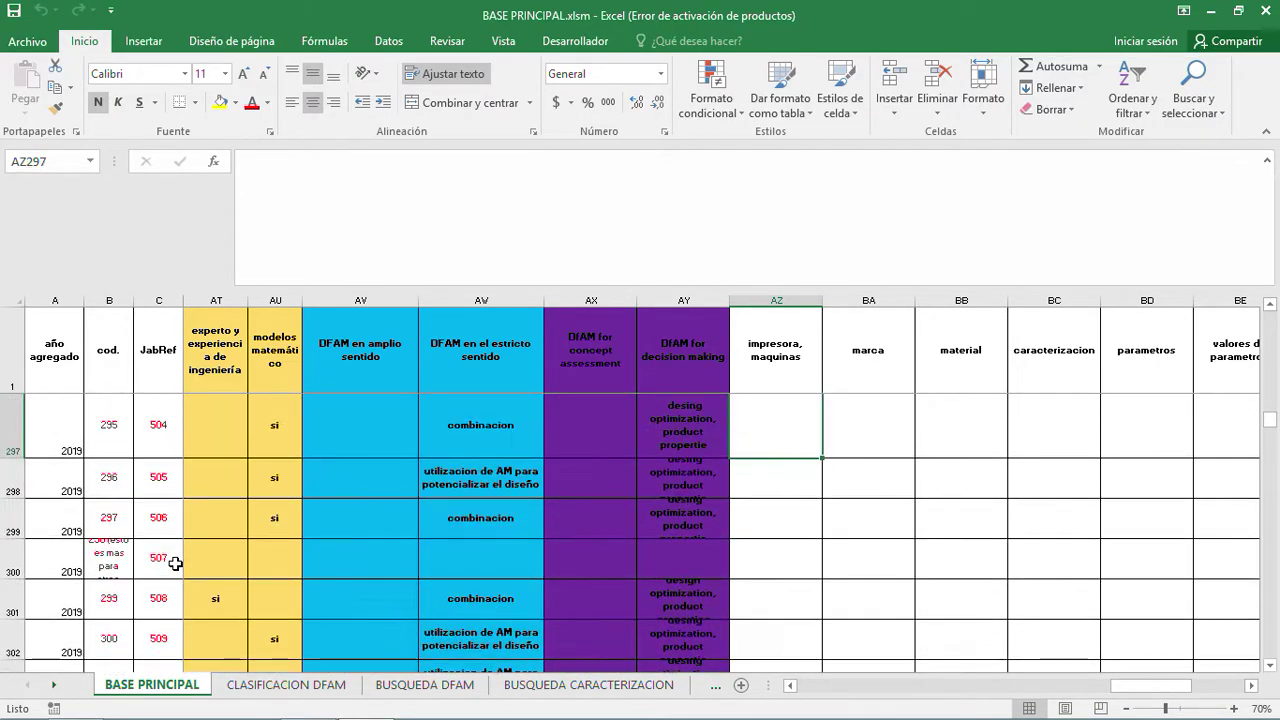
# Step: Examine the "impresora, maquinas" column AZ and the neighbouring DFAM classifications from row 297 up to row 284
pyautogui.press('Right')
pyautogui.press('Left')
pyautogui.press('Left')
pyautogui.press('Right')
pyautogui.press('Up')
pyautogui.press('Up')
pyautogui.press('Up')
pyautogui.press('Up')
pyautogui.press('Up')
pyautogui.press('Up')
pyautogui.press('Up')
pyautogui.press('Up')
pyautogui.press('Up')
pyautogui.press('Up')
pyautogui.press('Up')
pyautogui.press('Up')
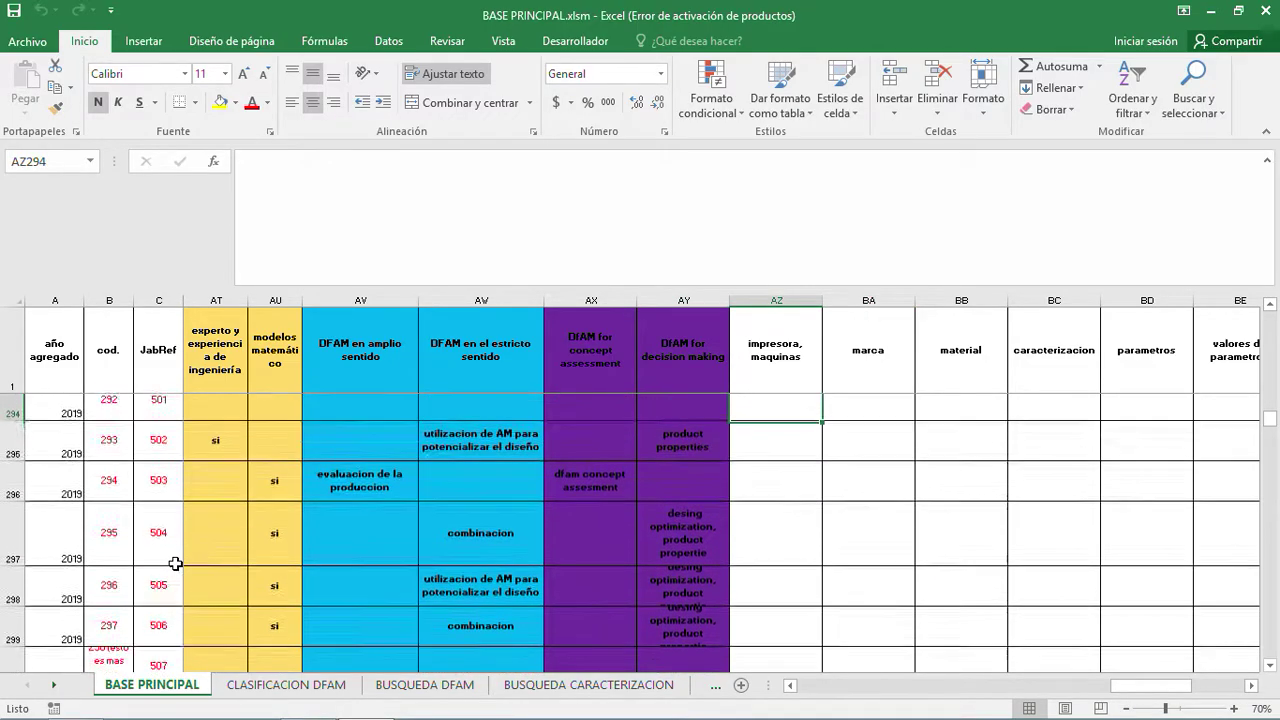
pyautogui.press('Down')
pyautogui.press('Down')
pyautogui.press('Down')
pyautogui.press('Up')
pyautogui.press('Up')
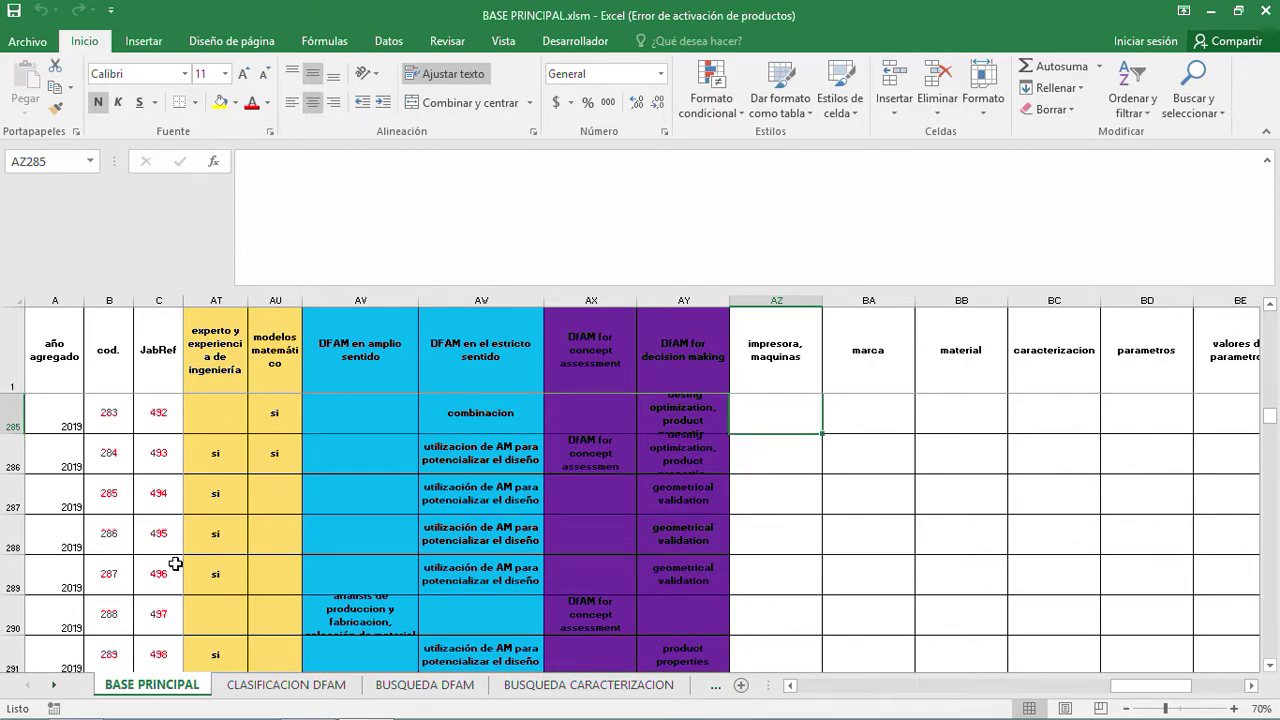
pyautogui.press('Up')
pyautogui.press('Down')
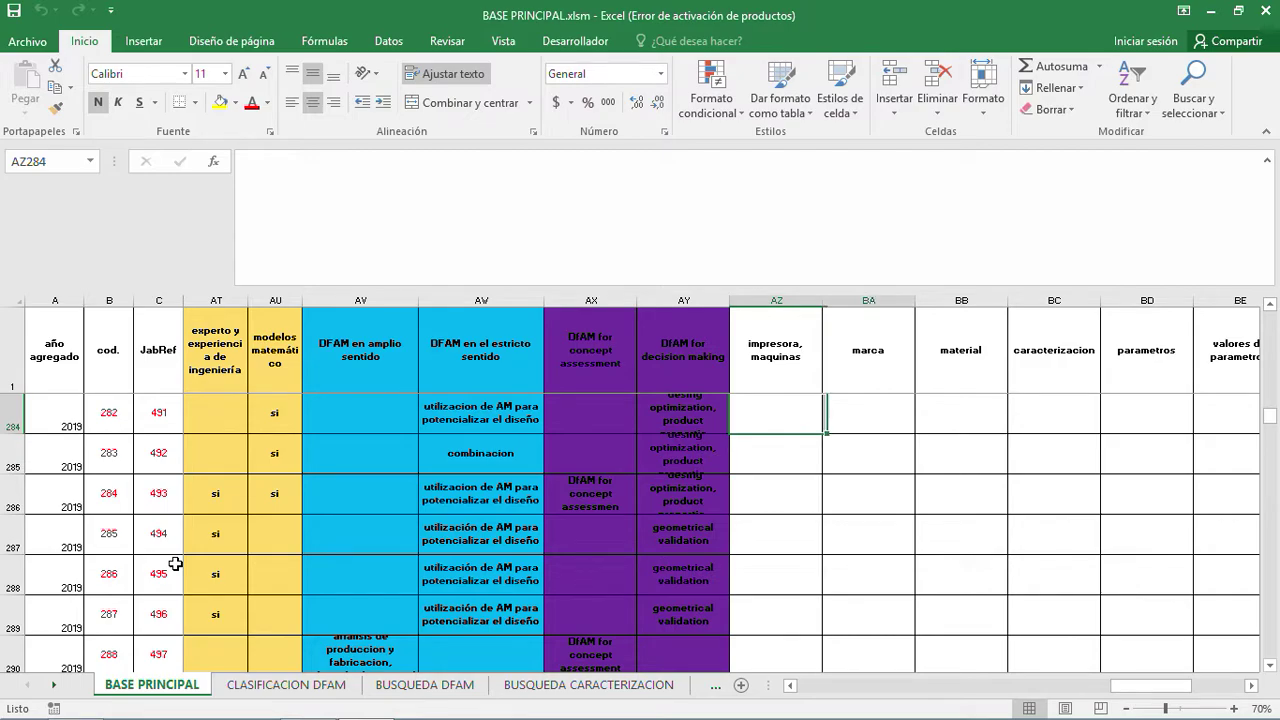
# Step: Highlight record 282 in row 284 from "impresora, maquinas" through "requerimiento" to inspect its cells, and reduce the selection back to column AZ
pyautogui.hotkey('shift', 'Right')
pyautogui.hotkey('shift', 'Right')
pyautogui.hotkey('shift', 'Right')
pyautogui.hotkey('shift', 'Right')
pyautogui.hotkey('shift', 'Right')
pyautogui.hotkey('shift', 'Right')
pyautogui.hotkey('shift', 'Right')
pyautogui.hotkey('shift', 'Right')
pyautogui.hotkey('shift', 'Right')
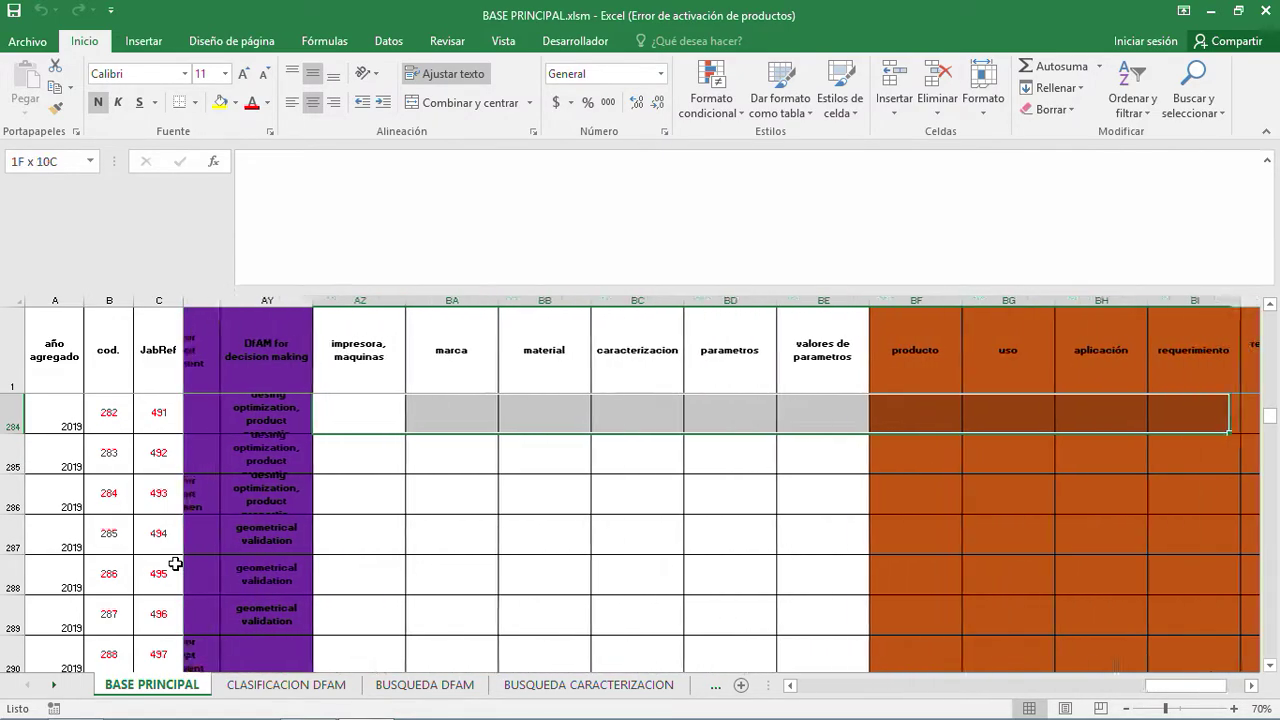
pyautogui.hscroll(3, 175, 564)
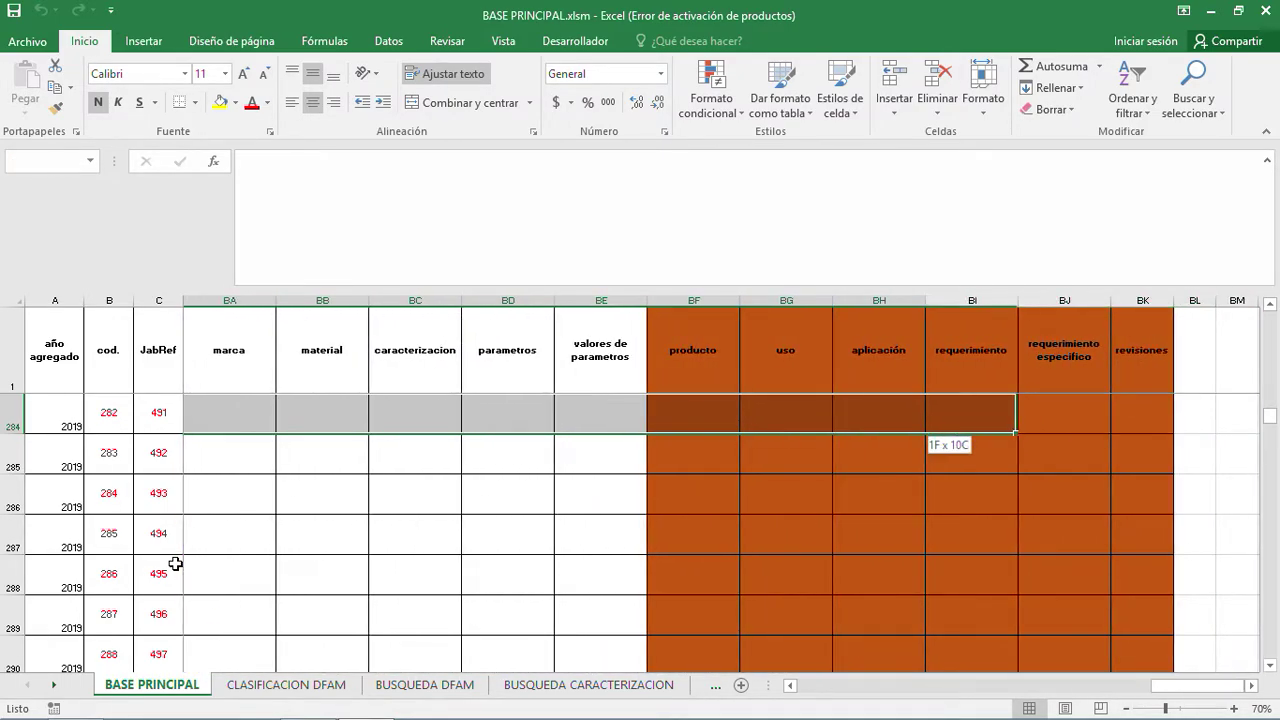
pyautogui.hotkey('shift', 'Left')
pyautogui.hotkey('shift', 'Left')
pyautogui.hotkey('shift', 'Left')
pyautogui.hotkey('shift', 'Left')
pyautogui.hotkey('shift', 'Left')
pyautogui.hotkey('shift', 'Left')
pyautogui.hotkey('shift', 'Left')
pyautogui.hotkey('shift', 'Left')
pyautogui.hotkey('shift', 'Left')
pyautogui.hotkey('shift', 'Left')
# Step: Examine record 281 in row 283 across the material, parameter, product and requirement columns to "revisiones" in column BK
pyautogui.press('Up')
pyautogui.press('Right')
pyautogui.press('Right')
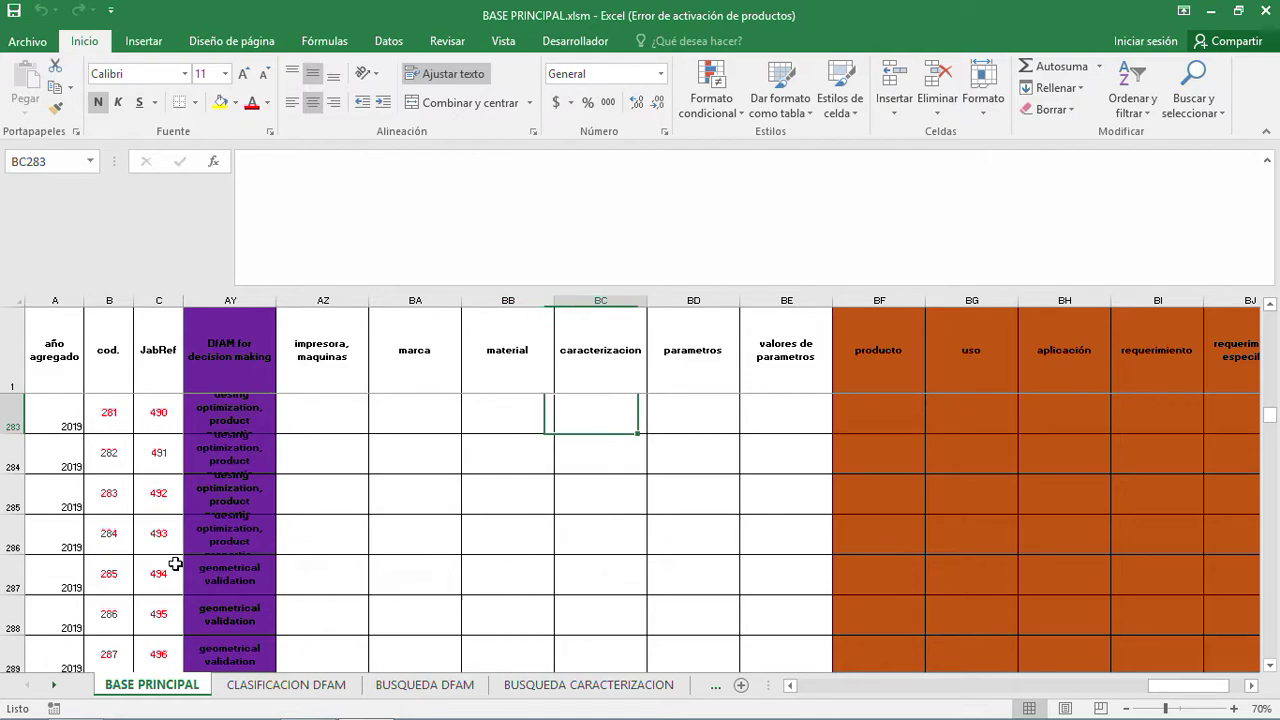
pyautogui.press('Right')
pyautogui.press('Right')
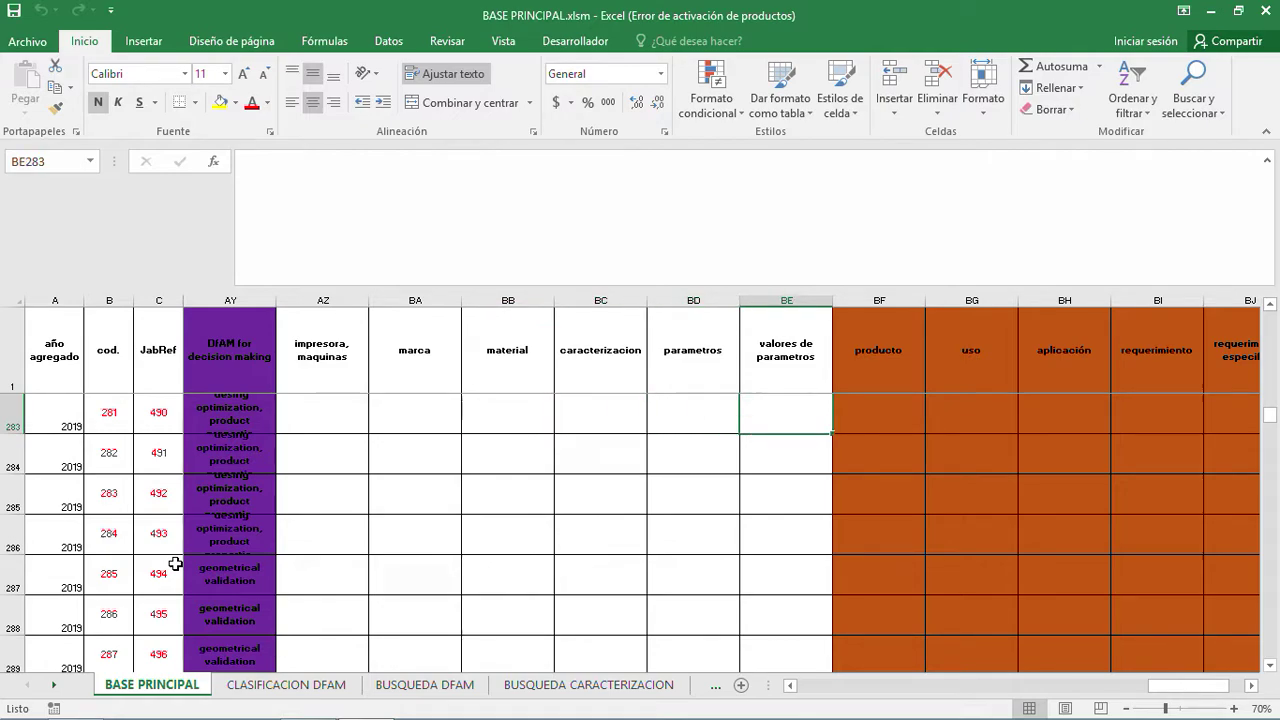
pyautogui.press('Right')
pyautogui.press('Right')
pyautogui.press('Right')
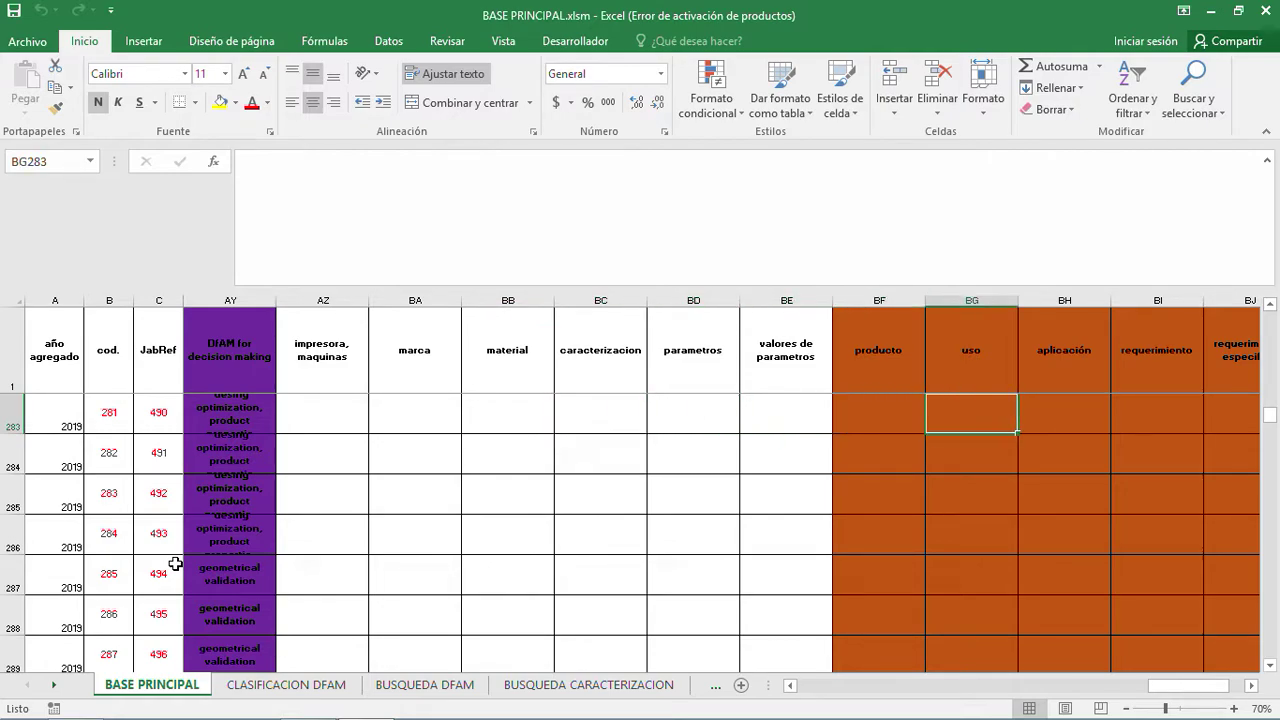
pyautogui.press('Right')
pyautogui.press('Right')
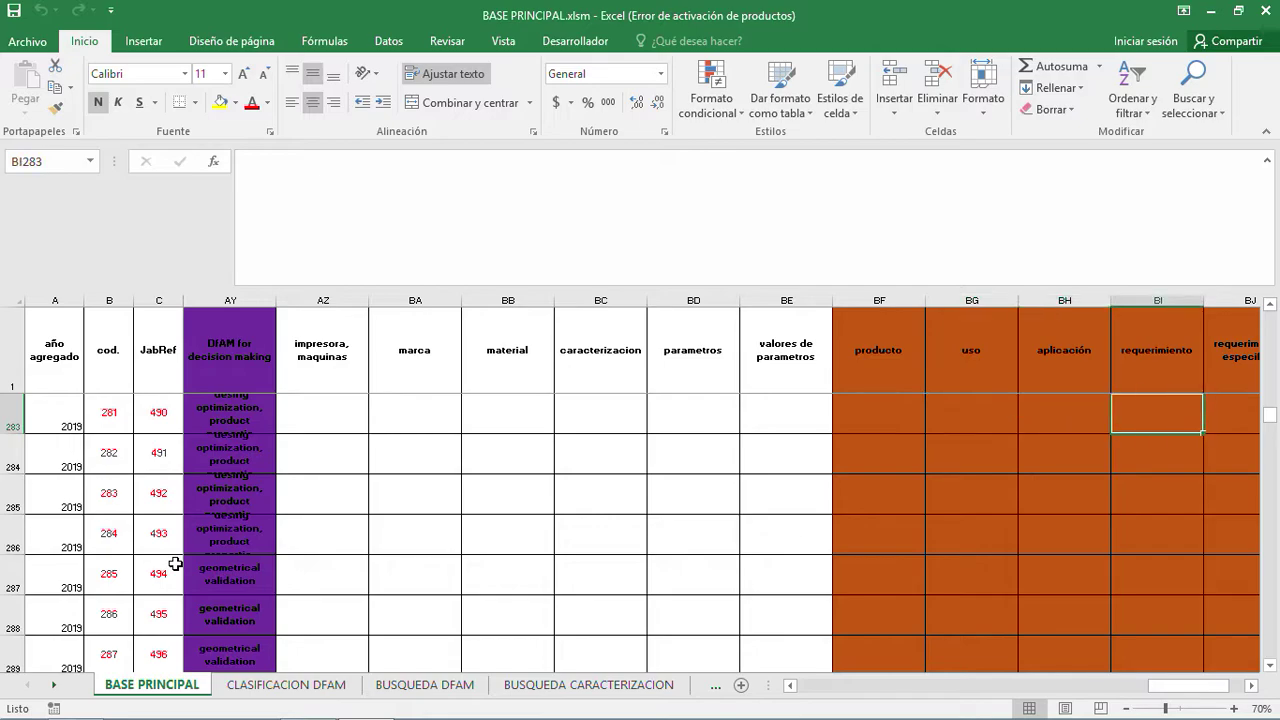
pyautogui.press('Right')
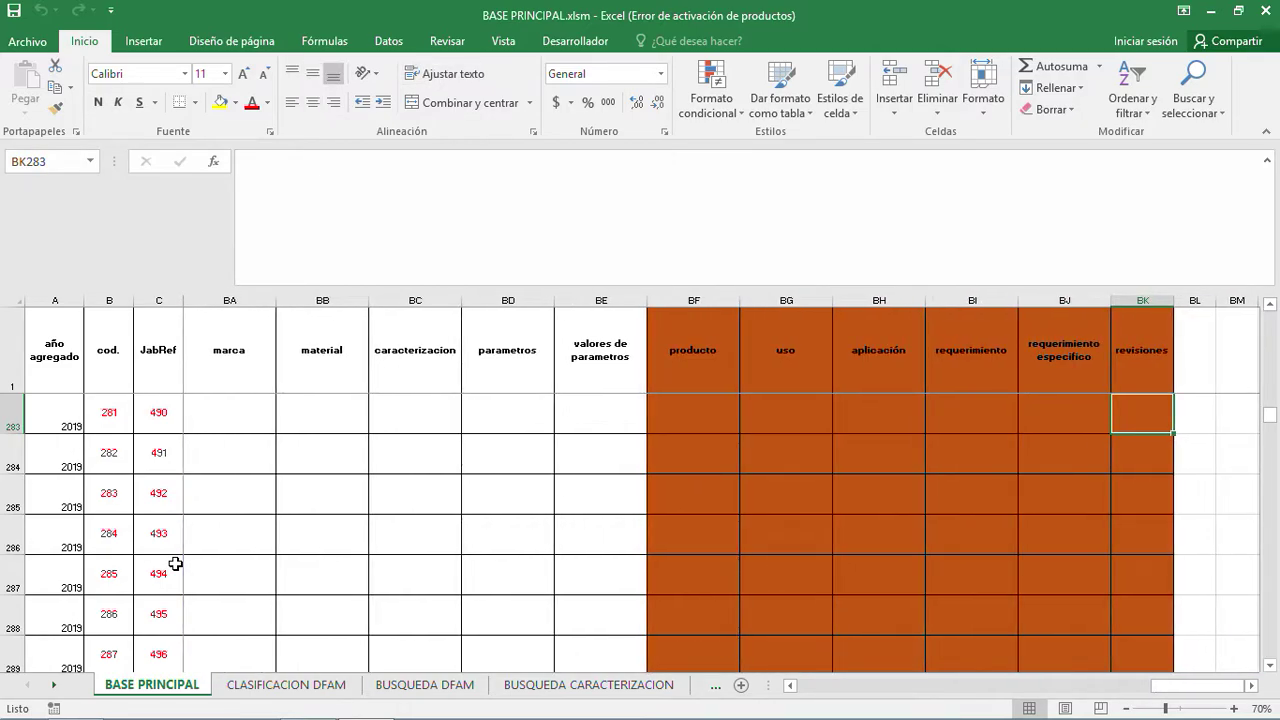
# Step: Return to the "producto" column BF and examine the product and requirement columns from row 283 up to row 228
pyautogui.press('Left')
pyautogui.press('Left')
pyautogui.press('Left')
pyautogui.press('Left')
pyautogui.press('Left')
pyautogui.press('Up')
pyautogui.press('Up')
pyautogui.press('Up')
pyautogui.press('Up')
pyautogui.press('Up')
pyautogui.press('Up')
pyautogui.press('Up')
pyautogui.press('Up')
pyautogui.press('Up')
pyautogui.press('Up')
pyautogui.press('Up')
pyautogui.press('Up')
pyautogui.press('Up')
pyautogui.press('Up')
pyautogui.press('Up')
pyautogui.press('Up')
pyautogui.press('Up')
pyautogui.press('Up')
pyautogui.press('Up')
pyautogui.press('Up')
pyautogui.press('Up')
pyautogui.press('Up')
pyautogui.press('Up')
pyautogui.press('Up')
pyautogui.press('Up')
pyautogui.press('Up')
pyautogui.press('Up')
pyautogui.press('Up')
pyautogui.press('Up')
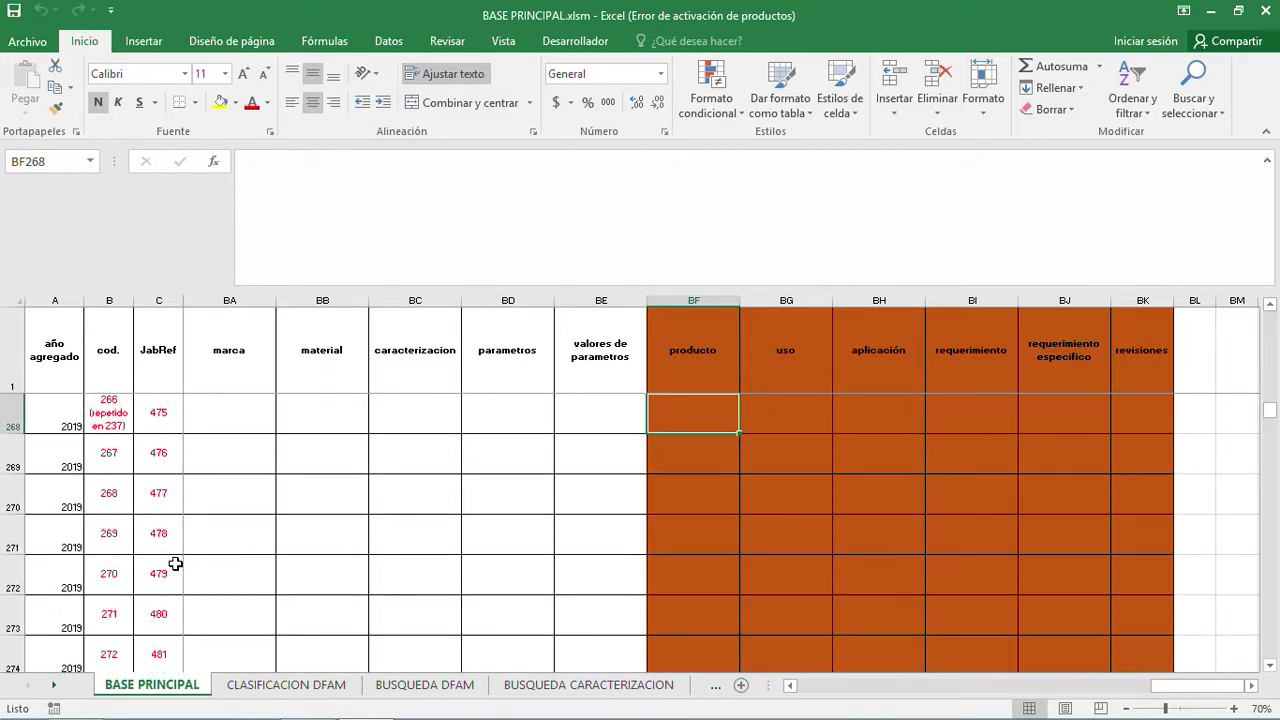
# Step: Examine the "producto" column BF and the "revisiones" column back down from row 228 past row 257
pyautogui.press('Down')
pyautogui.press('Down')
pyautogui.press('Down')
pyautogui.press('Down')
pyautogui.press('Down')
pyautogui.press('Down')
pyautogui.press('Down')
pyautogui.press('Down')
pyautogui.press('Down')
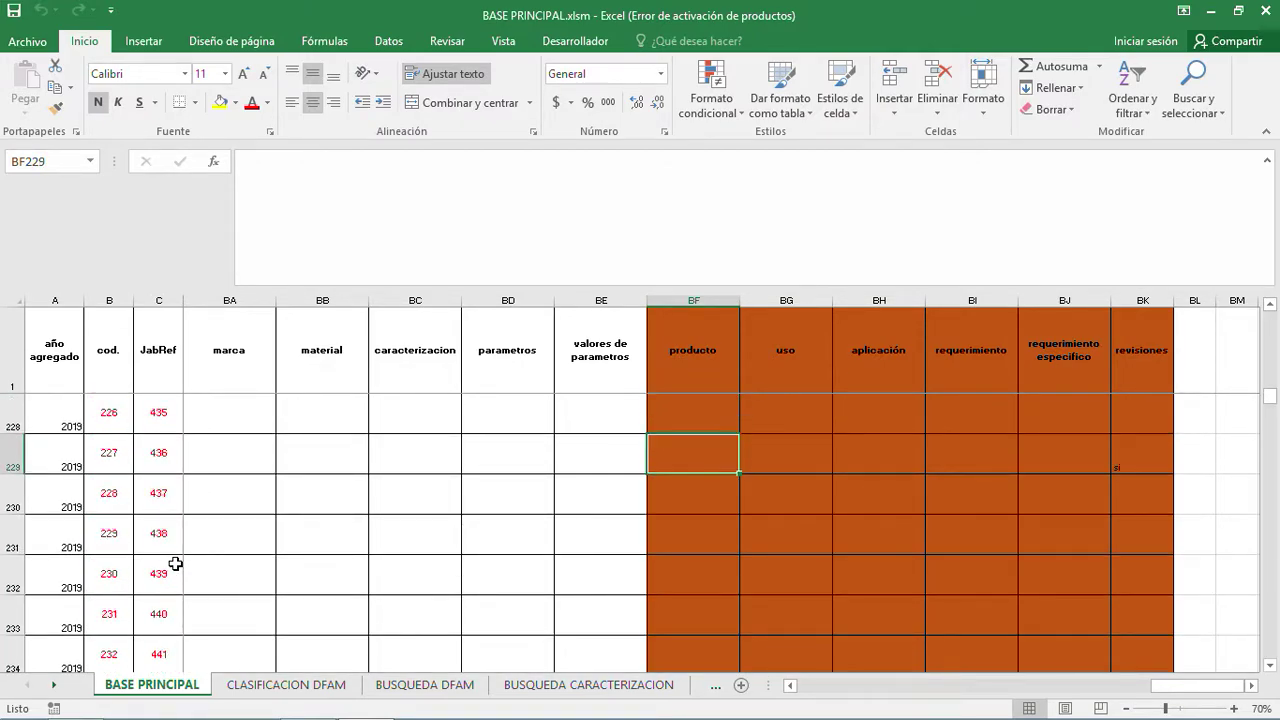
pyautogui.press('Down')
pyautogui.press('Down')
pyautogui.press('Down')
pyautogui.press('Down')
pyautogui.press('Down')
pyautogui.press('Down')
pyautogui.press('Down')
pyautogui.press('Down')
pyautogui.press('Down')
pyautogui.press('Down')
pyautogui.press('Down')
pyautogui.press('Down')
pyautogui.press('Down')
pyautogui.press('Down')
pyautogui.press('Down')
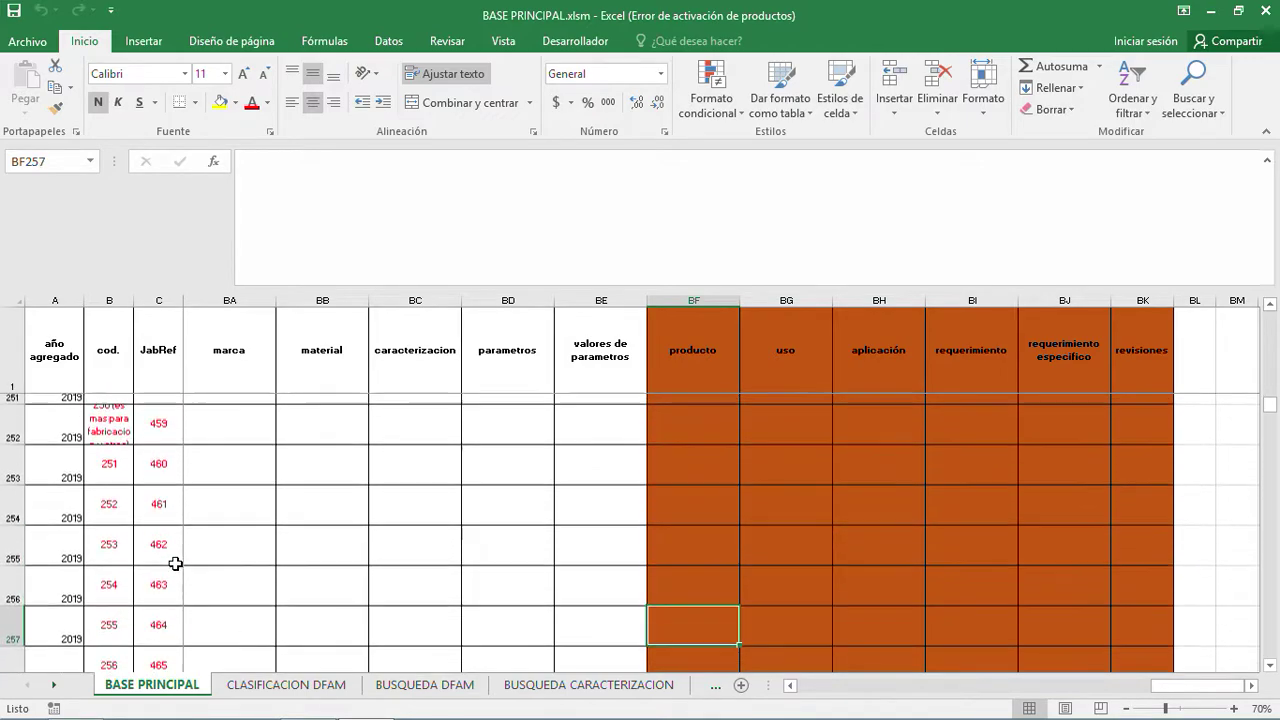
pyautogui.press('Down')
pyautogui.press('Down')
# Step: Examine the material, parameter, product and requirement columns upward along column BF from row 263 to record 146 in row 148
pyautogui.press('Up')
pyautogui.press('Up')
pyautogui.press('Up')
pyautogui.press('Up')
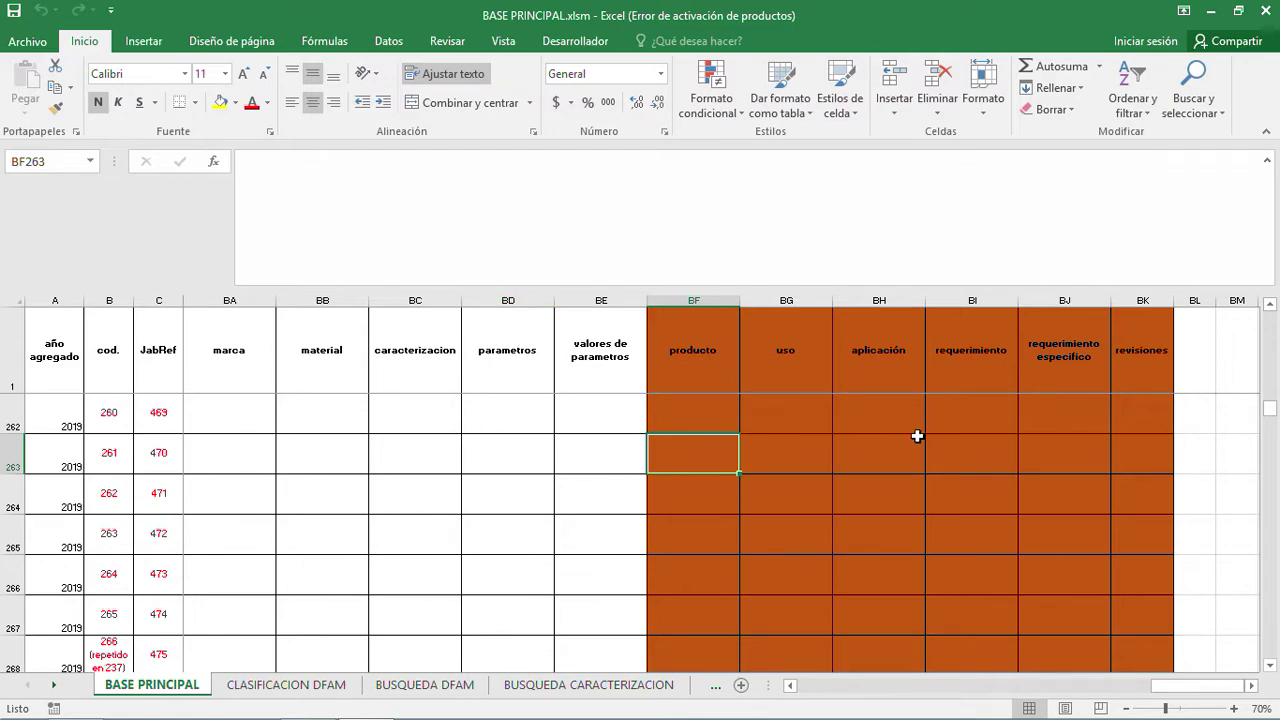
pyautogui.press('Up')
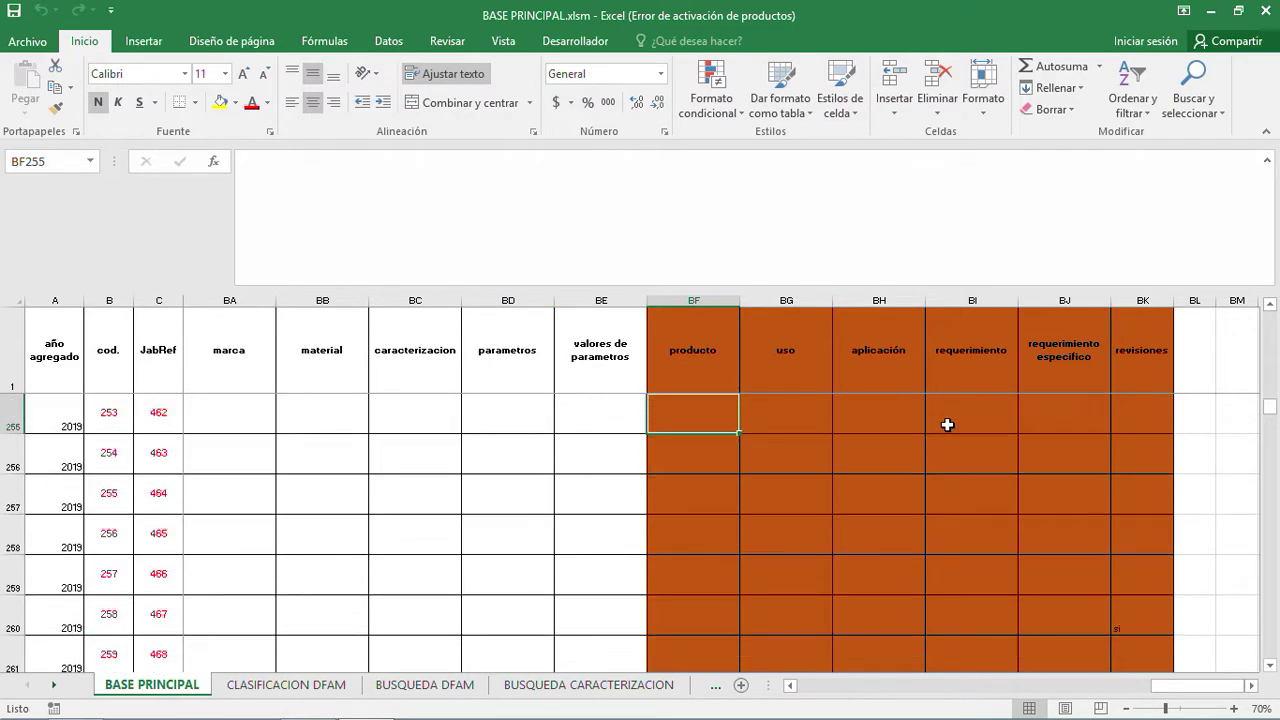
pyautogui.press('Up')
pyautogui.press('Up')
pyautogui.press('Up')
pyautogui.press('Up')
pyautogui.press('Up')
pyautogui.press('Up')
pyautogui.press('Up')
pyautogui.press('Up')
pyautogui.press('Up')
pyautogui.press('Up')
pyautogui.press('Up')
pyautogui.press('Up')
pyautogui.press('Up')
pyautogui.press('Up')
pyautogui.press('Up')
pyautogui.press('Up')
pyautogui.press('Up')
pyautogui.press('Up')
pyautogui.press('Up')
pyautogui.press('Up')
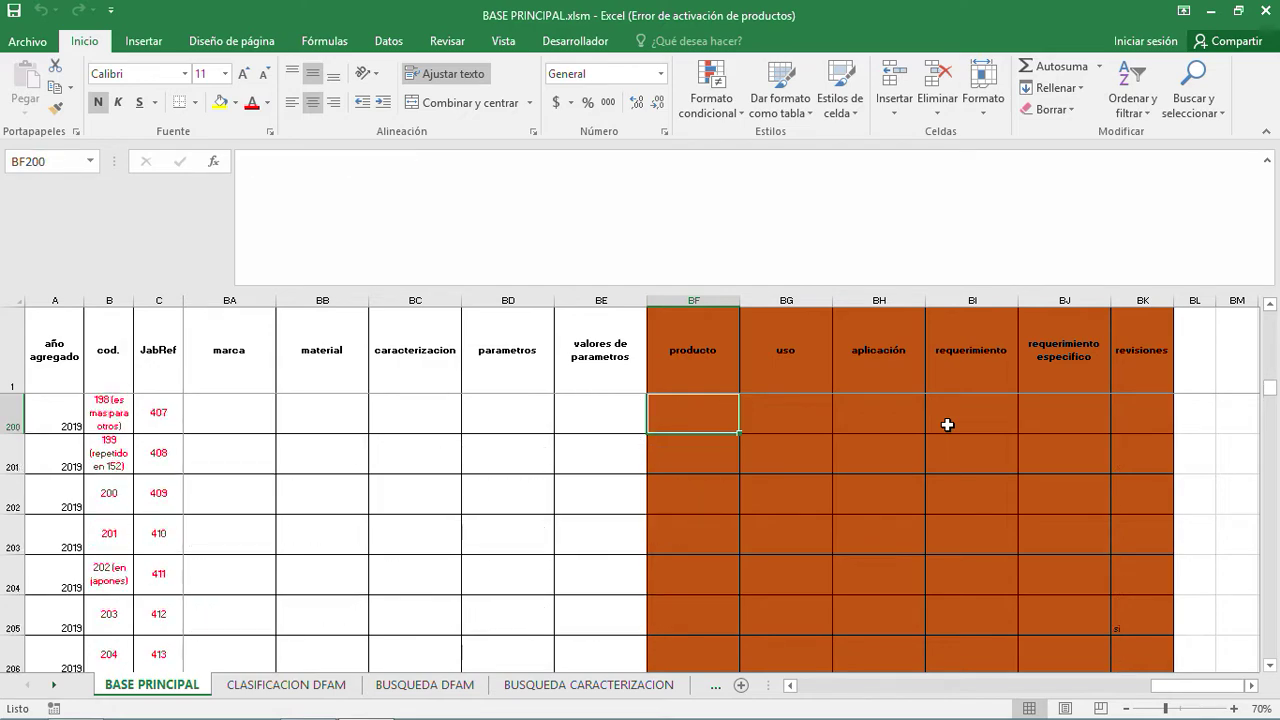
pyautogui.press('Up')
pyautogui.press('Up')
pyautogui.press('Up')
pyautogui.press('Up')
pyautogui.press('Up')
pyautogui.press('Up')
pyautogui.press('Up')
pyautogui.press('Up')
pyautogui.press('Up')
pyautogui.press('Up')
pyautogui.press('Up')
pyautogui.press('Up')
pyautogui.press('Up')
pyautogui.press('Up')
pyautogui.press('Up')
pyautogui.press('Up')
pyautogui.press('Up')
pyautogui.press('Up')
pyautogui.press('Up')
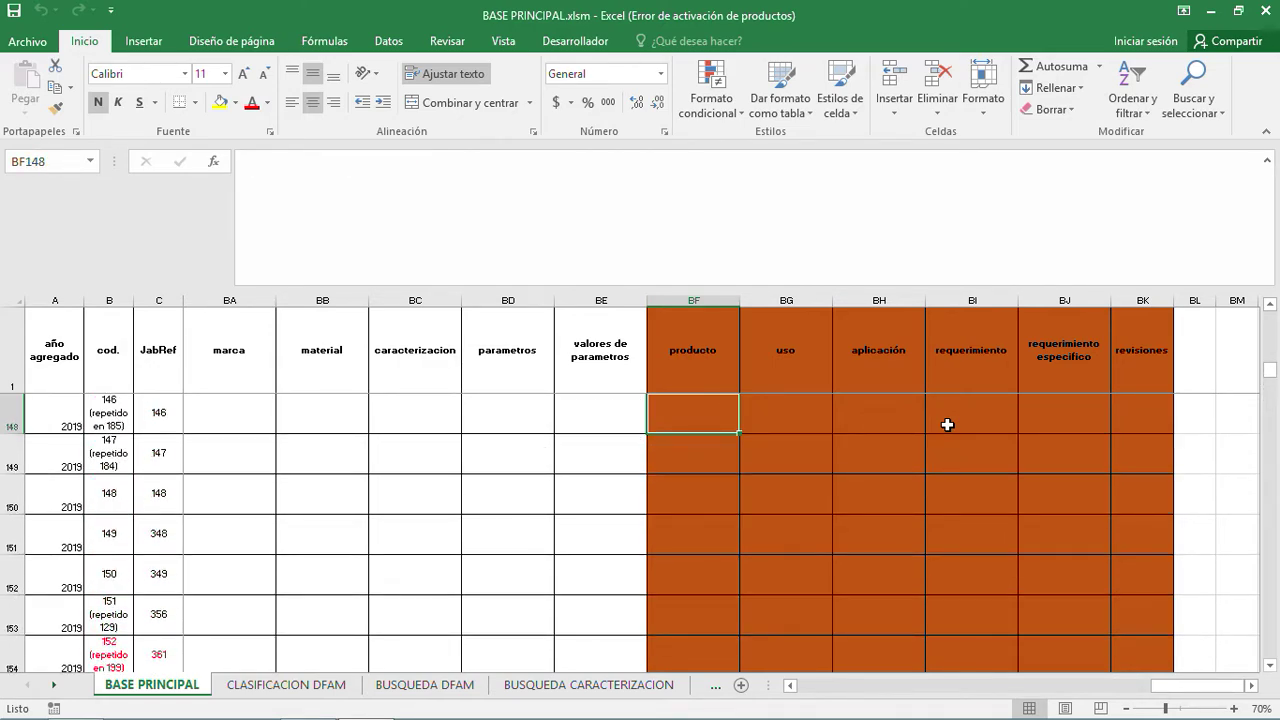
# Step: Examine the material, parameter, product and requirement columns downward along column BF from row 148 to record 383 in row 385
pyautogui.press('Down')
pyautogui.press('Down')
pyautogui.press('Down')
pyautogui.press('Down')
pyautogui.press('Down')
pyautogui.press('Down')
pyautogui.press('Down')
pyautogui.press('Down')
pyautogui.press('Down')
pyautogui.press('Down')
pyautogui.press('Down')
pyautogui.press('Down')
pyautogui.press('Down')
pyautogui.press('Down')
pyautogui.press('Down')
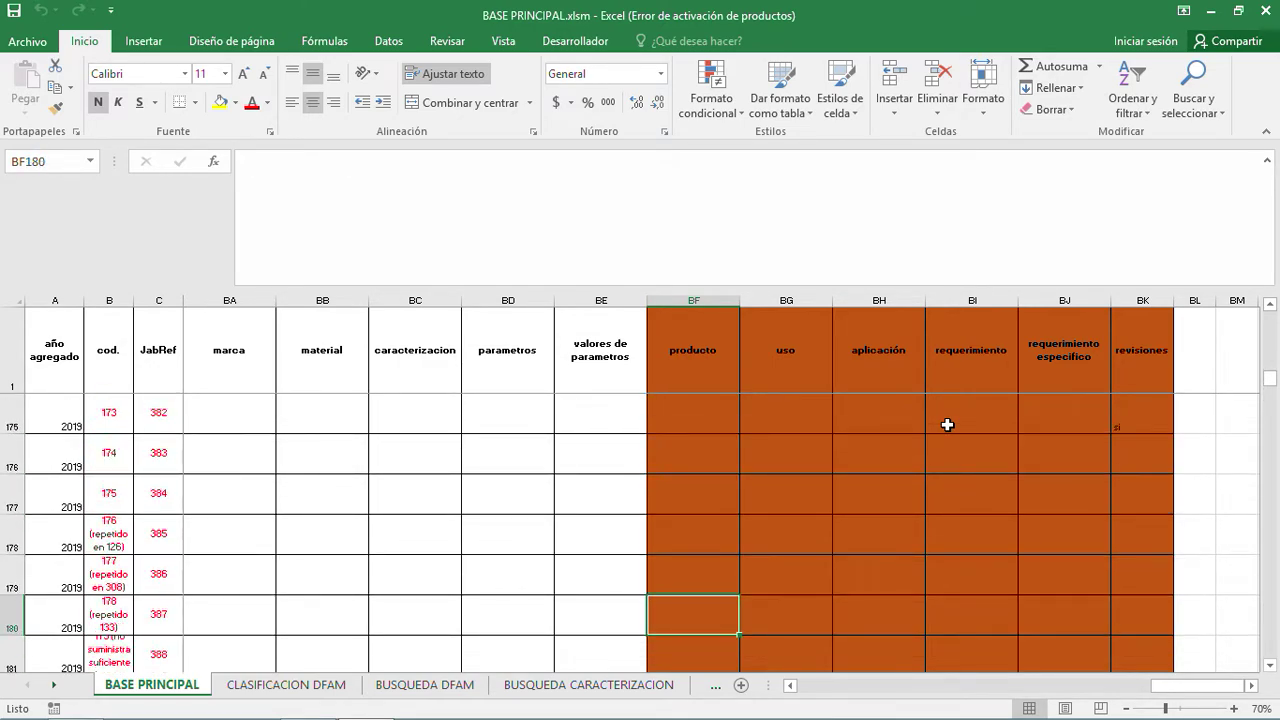
pyautogui.press('Down')
pyautogui.press('Down')
pyautogui.press('Down')
pyautogui.press('Down')
pyautogui.press('Down')
pyautogui.press('Down')
pyautogui.press('Down')
pyautogui.press('Down')
pyautogui.press('Down')
pyautogui.press('Down')
pyautogui.press('Down')
pyautogui.press('Down')
pyautogui.press('Down')
pyautogui.press('Down')
pyautogui.press('Down')
pyautogui.press('Down')
pyautogui.press('Down')
pyautogui.press('Down')
pyautogui.press('Down')
pyautogui.press('Down')
pyautogui.press('Down')
pyautogui.press('Down')
pyautogui.press('Down')
pyautogui.press('Down')
pyautogui.press('Down')
pyautogui.press('Down')
pyautogui.press('Down')
pyautogui.press('Down')
pyautogui.press('Down')
pyautogui.press('Down')
pyautogui.press('Down')
pyautogui.press('Down')
pyautogui.press('Down')
pyautogui.press('Down')
pyautogui.press('Down')
pyautogui.press('Down')
pyautogui.press('Down')
pyautogui.press('Down')
pyautogui.press('Down')
pyautogui.press('Down')
pyautogui.press('Down')
pyautogui.press('Down')
pyautogui.press('Down')
pyautogui.press('Down')
pyautogui.press('Down')
pyautogui.press('Down')
pyautogui.press('Down')
pyautogui.press('Down')
pyautogui.press('Down')
pyautogui.press('Down')
pyautogui.press('Down')
pyautogui.press('Down')
pyautogui.press('Down')
pyautogui.press('Down')
pyautogui.press('Down')
pyautogui.press('Down')
pyautogui.press('Down')
pyautogui.press('Down')
pyautogui.press('Down')
pyautogui.press('Down')
pyautogui.press('Down')
pyautogui.press('Down')
pyautogui.press('Down')
pyautogui.press('Down')
pyautogui.press('Down')
pyautogui.press('Down')
pyautogui.press('Down')
pyautogui.press('Down')
pyautogui.press('Down')
pyautogui.press('Down')
pyautogui.press('Down')
pyautogui.press('Down')
pyautogui.press('Down')
pyautogui.press('Down')
pyautogui.press('Down')
pyautogui.press('Down')
pyautogui.press('Down')
pyautogui.press('Down')
pyautogui.press('Down')
pyautogui.press('Down')
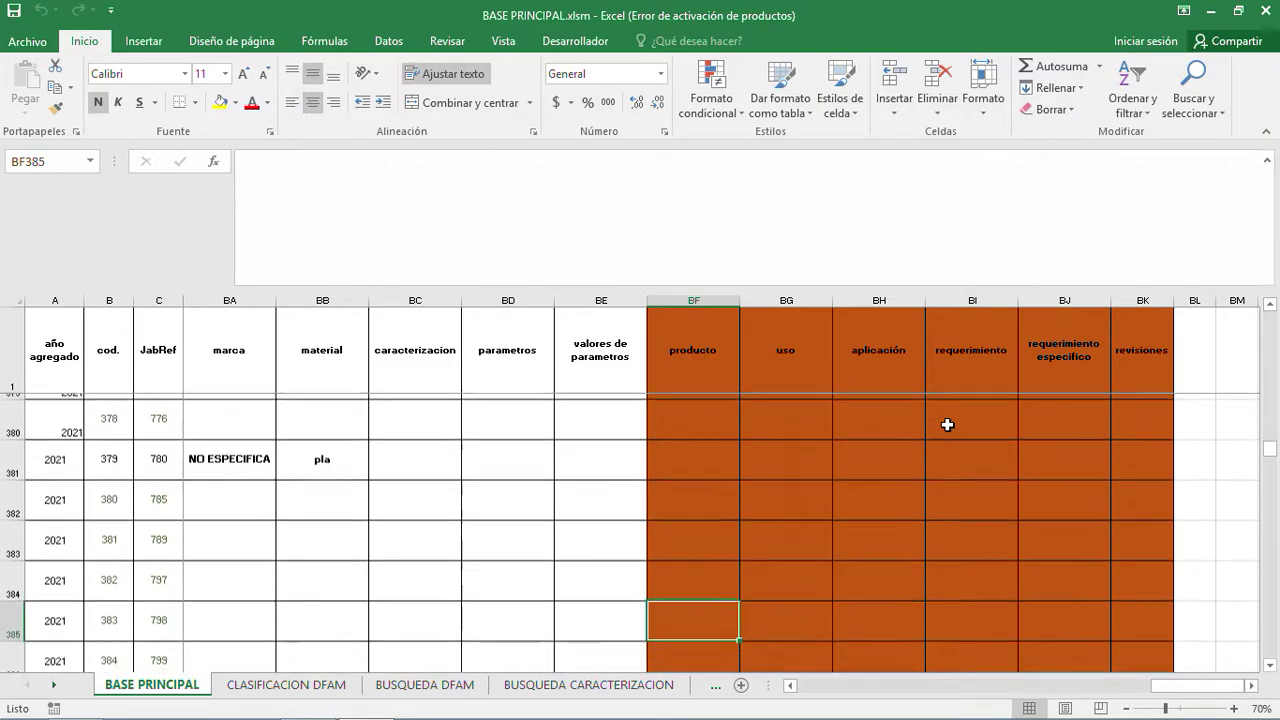
# Step: Examine the material, parameter and product columns of the 2021 records around rows 381 to 388, ending on "producto" cell BF386
pyautogui.press('Up')
pyautogui.press('Up')
pyautogui.press('Up')
pyautogui.press('Up')
pyautogui.press('Down')
pyautogui.press('Down')
pyautogui.press('Down')
pyautogui.press('Down')
pyautogui.press('Down')
pyautogui.press('Down')
pyautogui.press('Down')
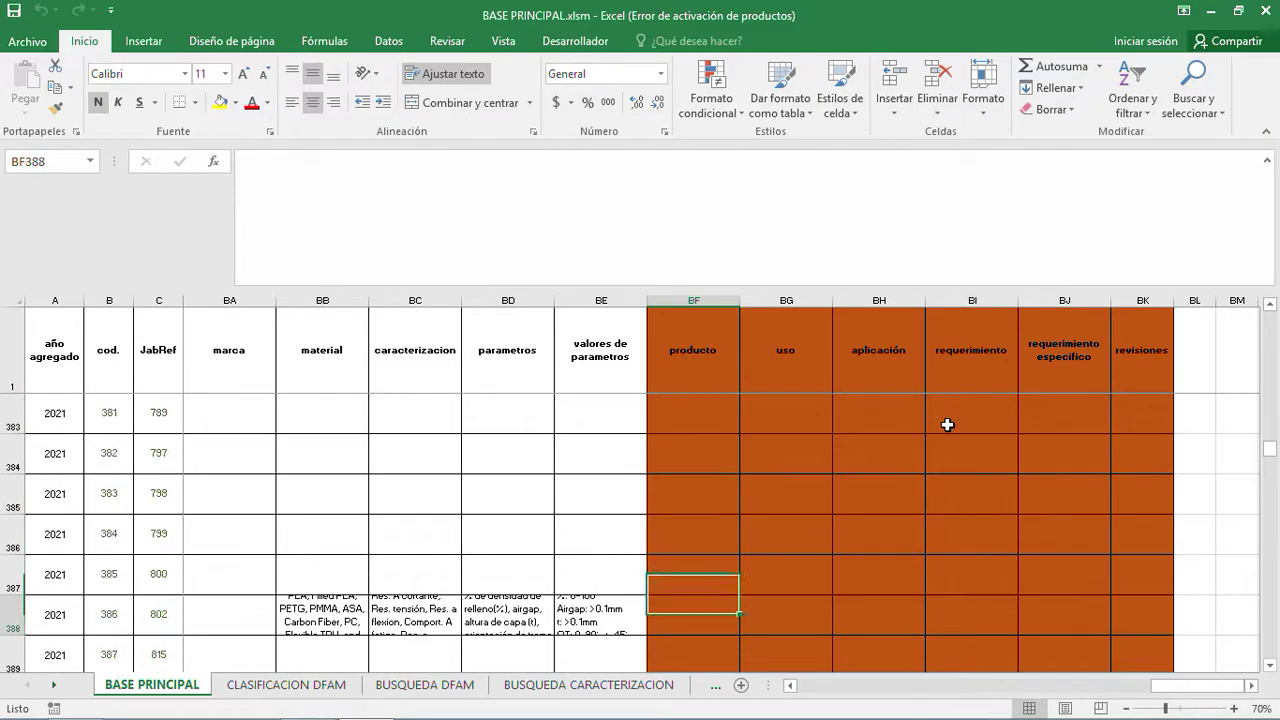
pyautogui.press('Up')
pyautogui.press('Up')
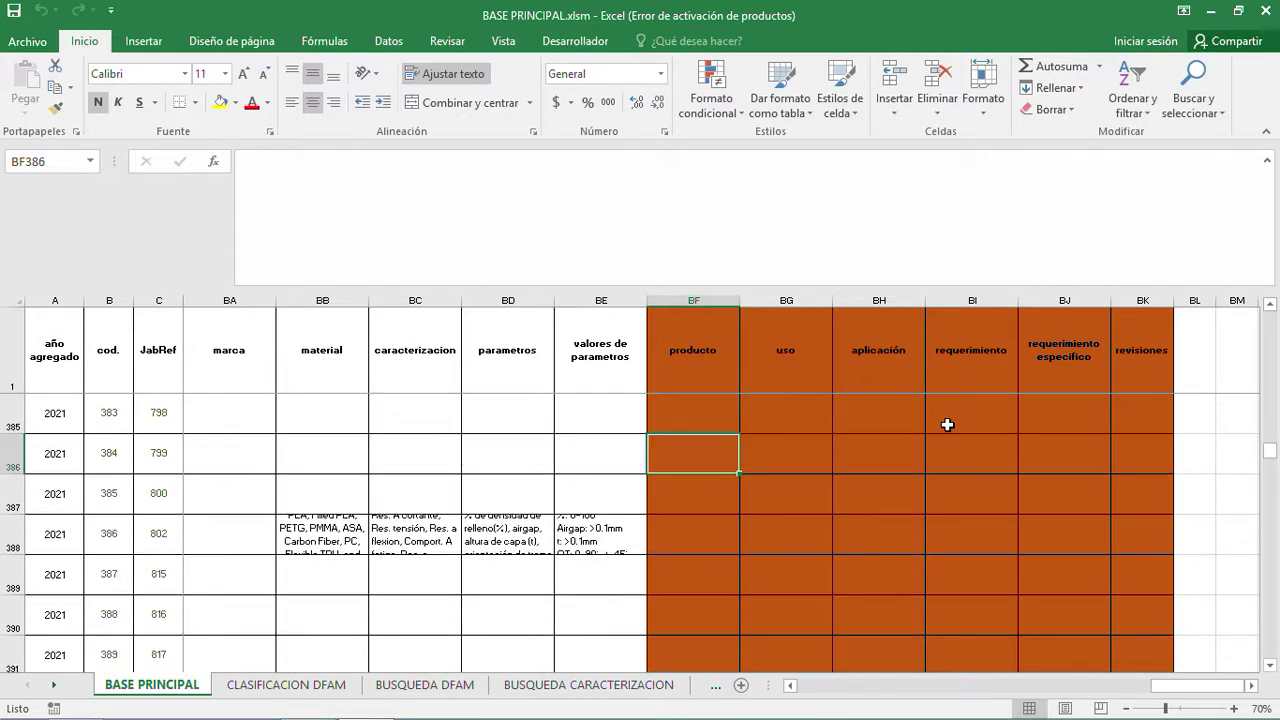
# Step: Examine record 386 in row 388 from "producto" back through its parameter values, parameters and characterization, and return to cell BF388
pyautogui.press('Down')
pyautogui.press('Down')
pyautogui.press('Left')
pyautogui.press('Left')
pyautogui.press('Left')
pyautogui.press('Right')
pyautogui.press('Right')
pyautogui.press('Right')
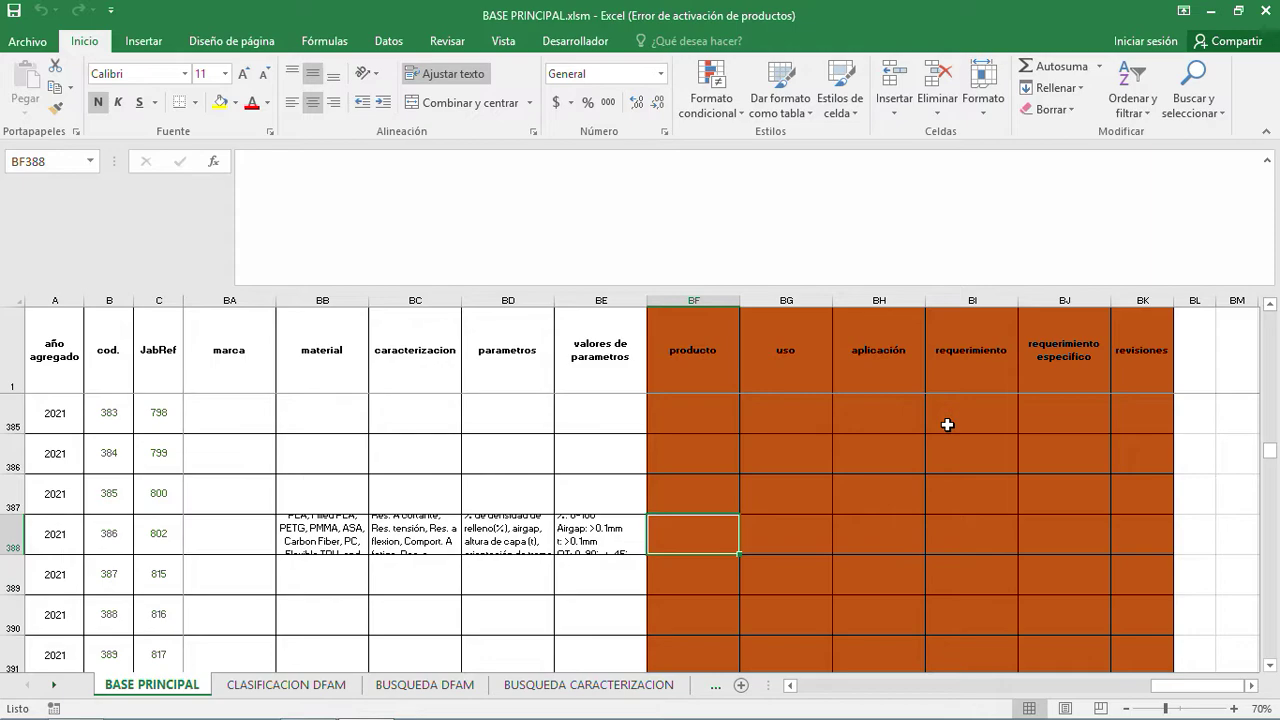
# Step: Review row 388 across columns BA to BF, from "marca" to "producto", and read its "parametros" entry in BD388
pyautogui.press('Left')
pyautogui.press('Left')
pyautogui.press('Left')
pyautogui.press('Left')
pyautogui.press('Left')
pyautogui.press('Right')
pyautogui.press('Right')
pyautogui.press('Right')
pyautogui.press('Right')
pyautogui.press('Right')
pyautogui.press('Left')
pyautogui.press('Left')
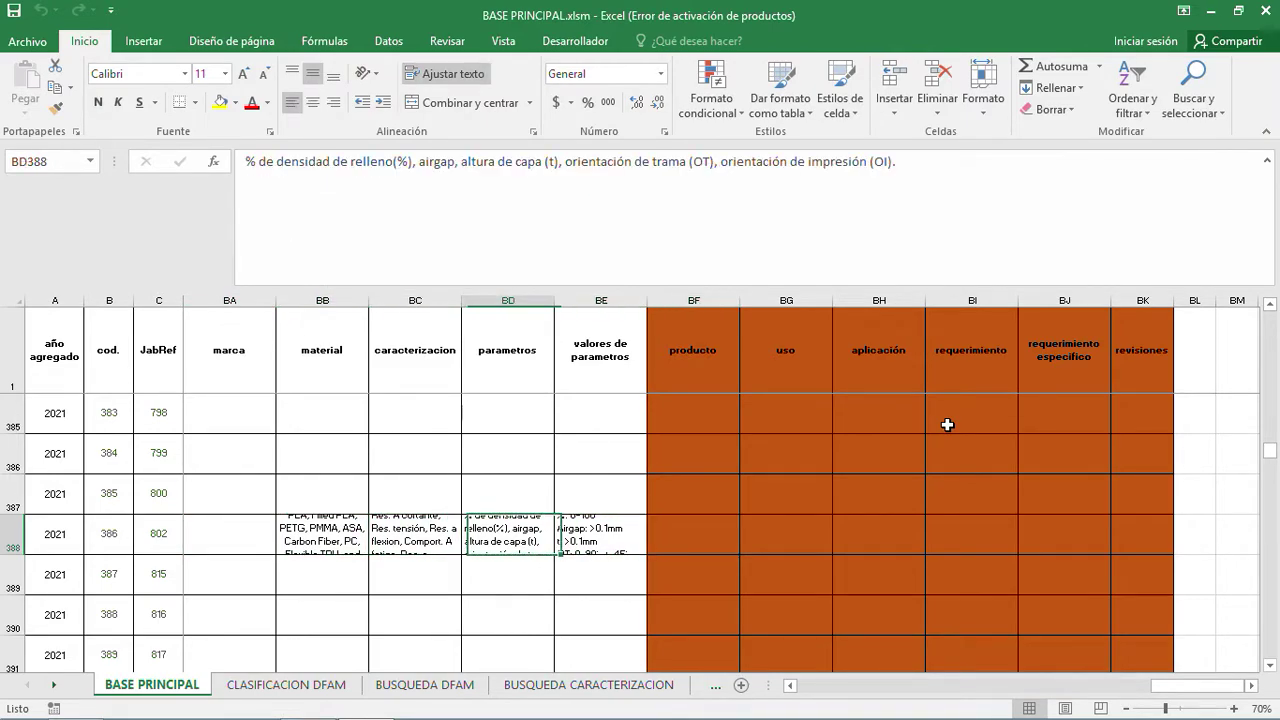
# Step: Examine the "marca" column BA for the records just above row 388, and select the code of record 382 in cell B384
pyautogui.press('Left')
pyautogui.press('Left')
pyautogui.press('Left')
pyautogui.press('Up')
pyautogui.press('Up')
pyautogui.press('Up')
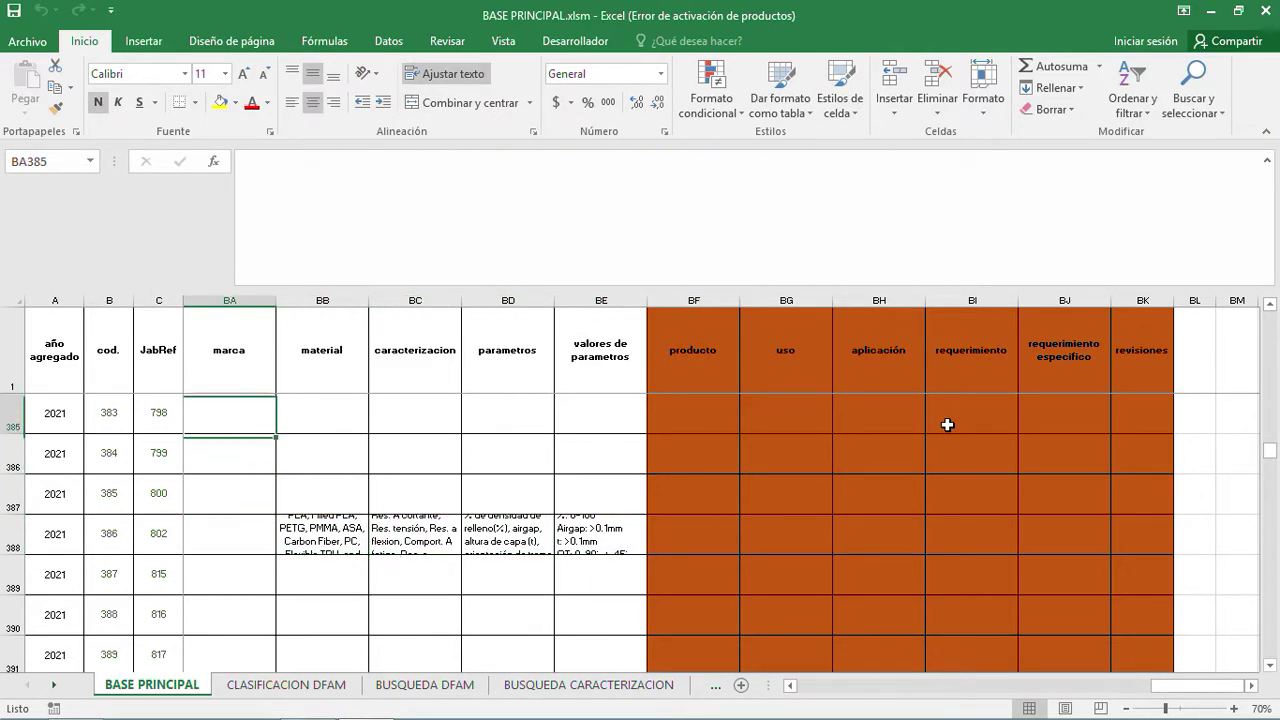
pyautogui.press('Up')
pyautogui.press('Up')
pyautogui.press('Down')
pyautogui.press('Down')
pyautogui.press('Down')
pyautogui.press('Down')
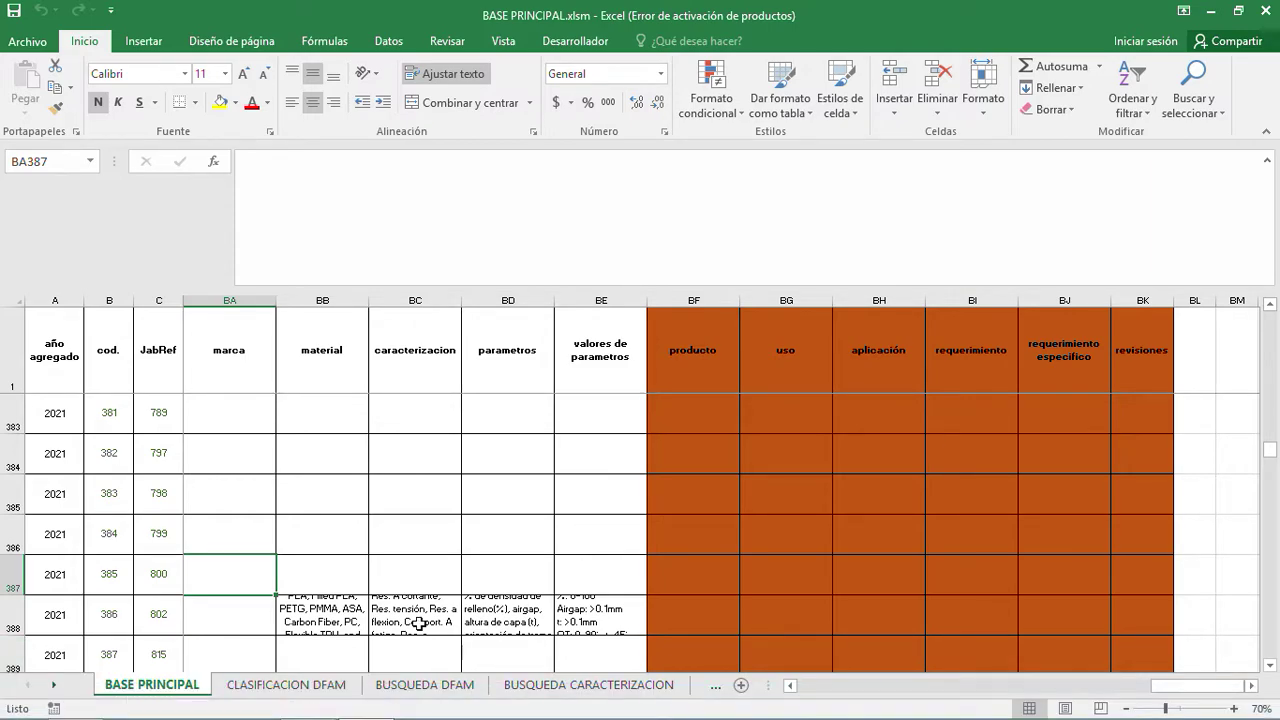
pyautogui.click(94, 458)
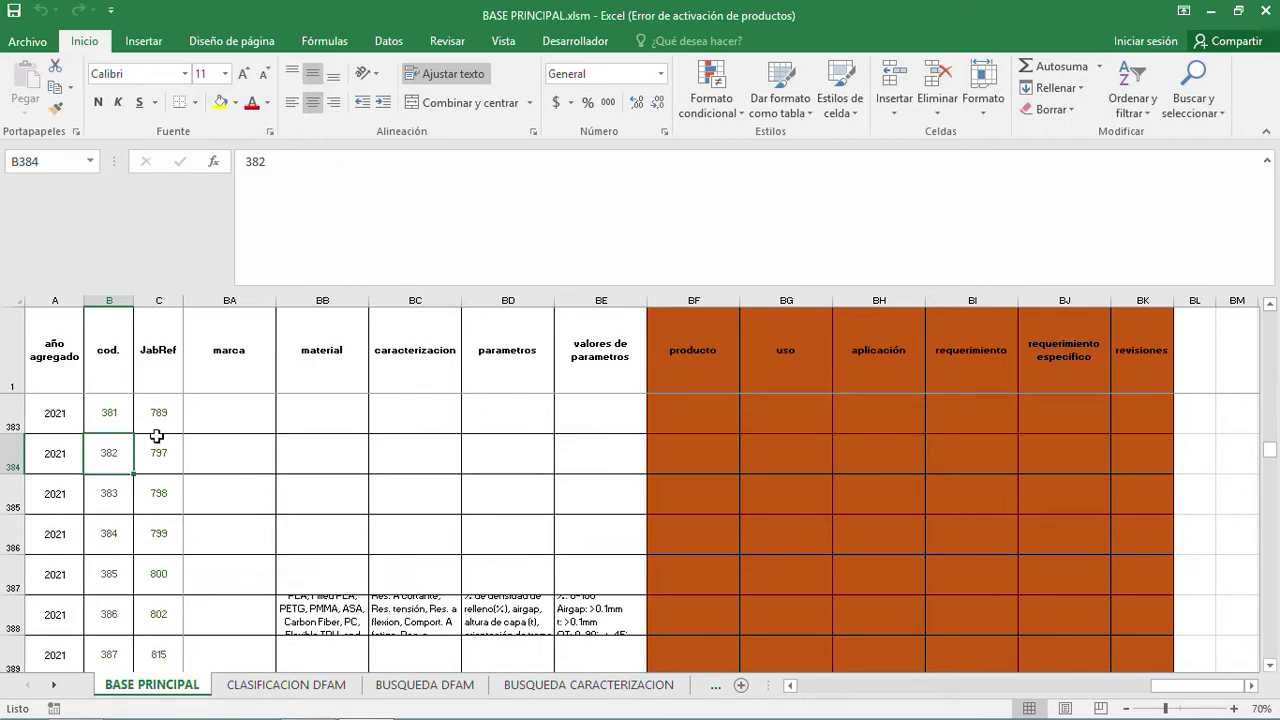
# Step: Examine record 383 in row 385 from its code across the name, author and year to the "Revista" cell G385
pyautogui.press('Down')
pyautogui.press('Down')
pyautogui.press('Down')
pyautogui.press('Up')
pyautogui.press('Up')
pyautogui.press('Up')
pyautogui.press('Down')
pyautogui.press('Right')
pyautogui.press('Right')
pyautogui.press('Right')
pyautogui.press('Right')
pyautogui.press('Right')
pyautogui.press('Right')
pyautogui.press('Right')
pyautogui.press('Right')
pyautogui.press('Right')
pyautogui.press('Right')
pyautogui.press('Right')
pyautogui.press('Right')
pyautogui.press('Right')
pyautogui.press('Right')
pyautogui.press('Right')
pyautogui.press('Right')
pyautogui.press('Right')
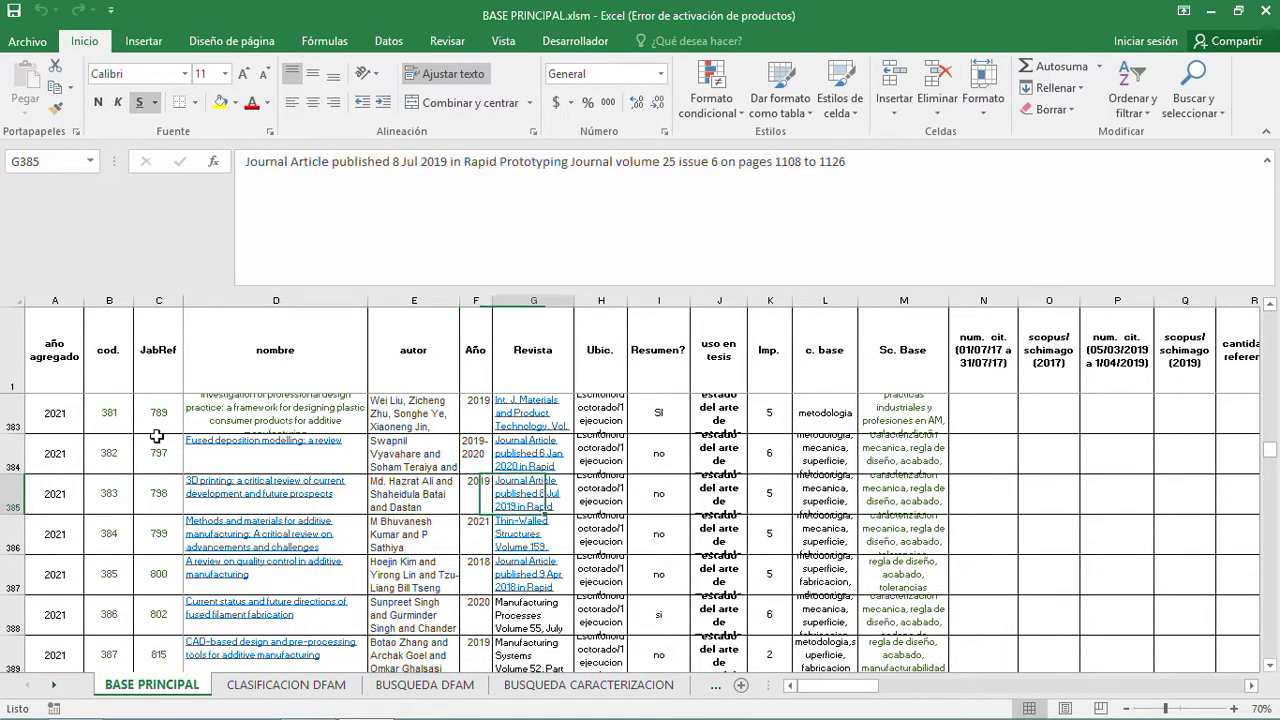
# Step: Review the classification, printer, material and parameter columns of row 385 through to the "uso" cell BG385
pyautogui.press('Right')
pyautogui.press('Right')
pyautogui.press('Right')
pyautogui.press('Right')
pyautogui.press('Right')
pyautogui.press('Right')
pyautogui.press('Right')
pyautogui.press('Right')
pyautogui.press('Right')
pyautogui.press('Right')
pyautogui.press('Right')
pyautogui.press('Right')
pyautogui.press('Right')
pyautogui.press('Right')
pyautogui.press('Right')
pyautogui.press('Right')
pyautogui.press('Right')
pyautogui.press('Right')
pyautogui.press('Right')
pyautogui.press('Right')
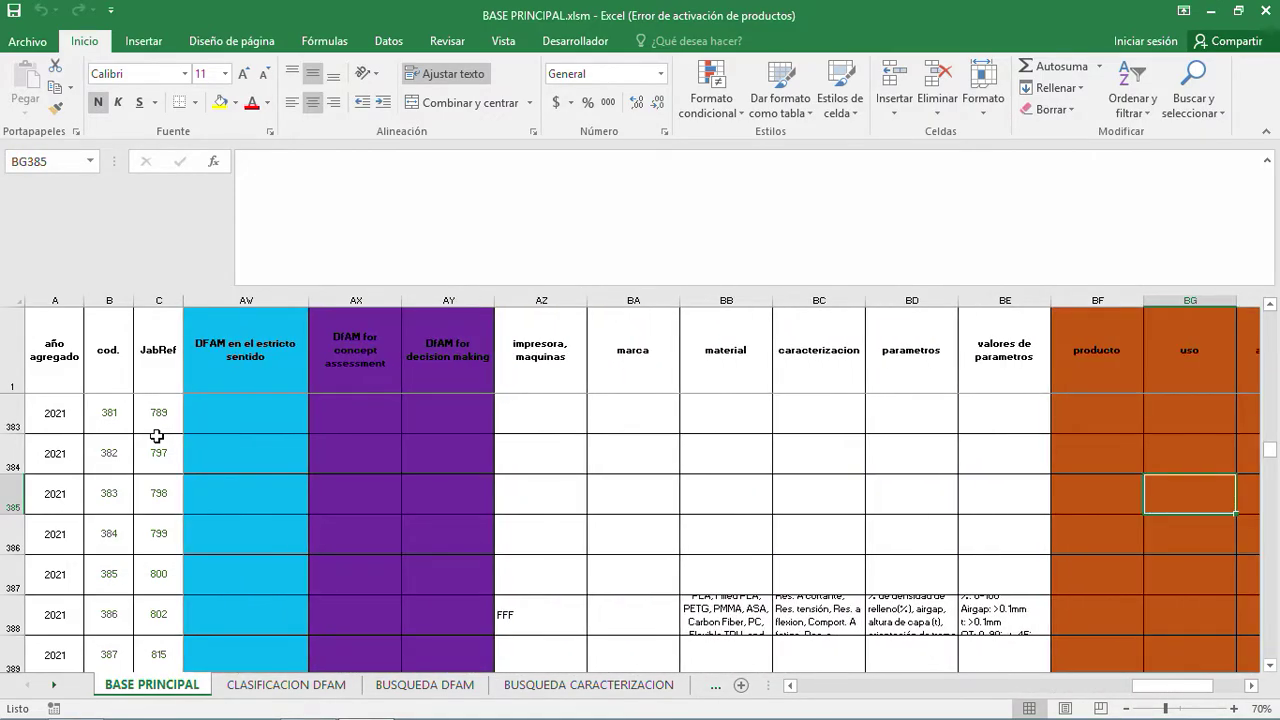
# Step: Examine the remaining requirement columns of row 385, and return past the material columns to the "impresora, maquinas" cell AZ385
pyautogui.press('Right')
pyautogui.press('Right')
pyautogui.press('Left')
pyautogui.press('Left')
pyautogui.press('Left')
pyautogui.press('Left')
pyautogui.press('Left')
pyautogui.press('Left')
pyautogui.press('Left')
pyautogui.press('Left')
pyautogui.press('Left')
pyautogui.press('Left')
pyautogui.press('Left')
pyautogui.press('Left')
pyautogui.press('Left')
pyautogui.press('Left')
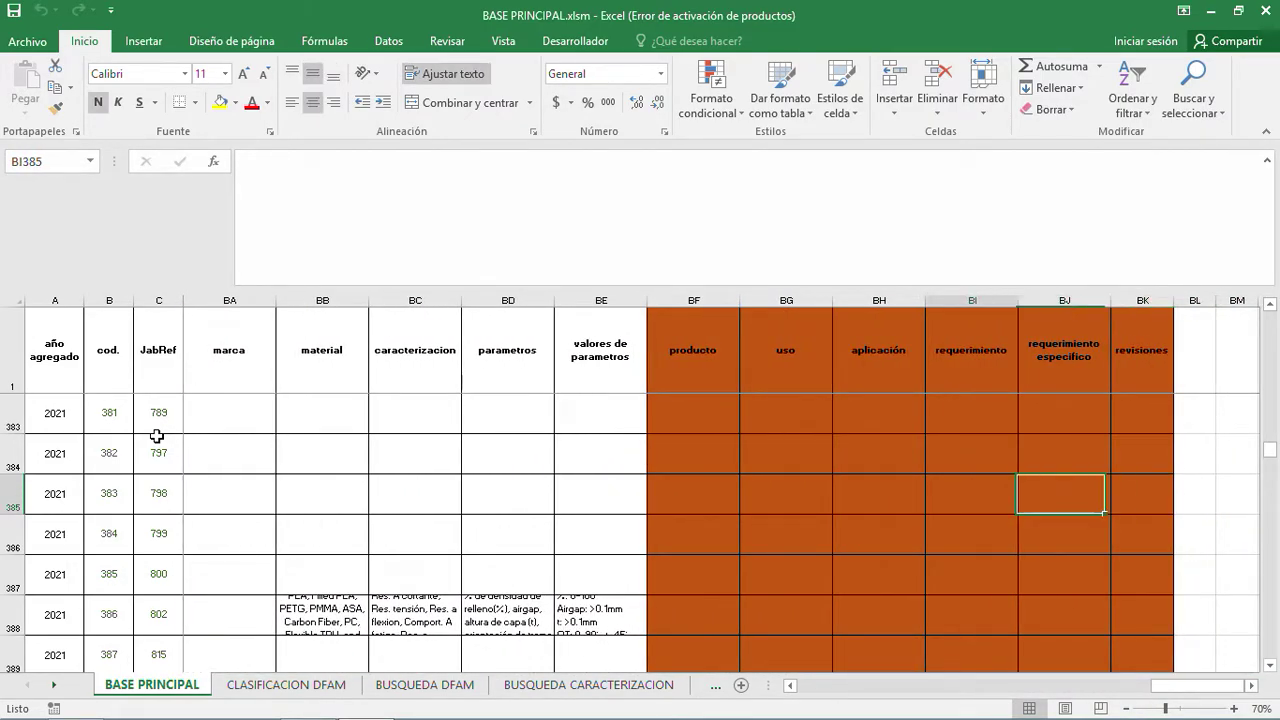
pyautogui.press('Left')
pyautogui.press('Left')
pyautogui.press('Left')
pyautogui.press('Left')
pyautogui.press('Right')
pyautogui.press('Right')
pyautogui.press('Right')
pyautogui.press('Right')
pyautogui.press('Right')
pyautogui.press('Right')
pyautogui.press('Right')
pyautogui.press('Right')
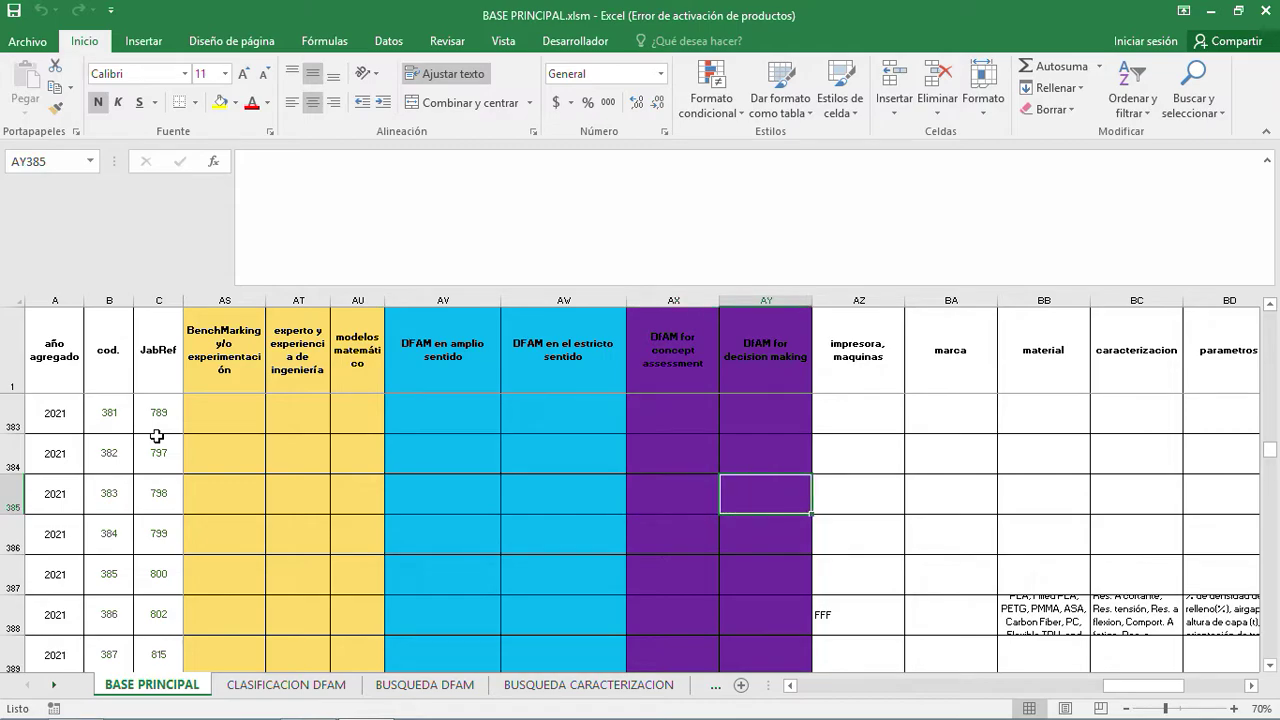
pyautogui.press('Left')
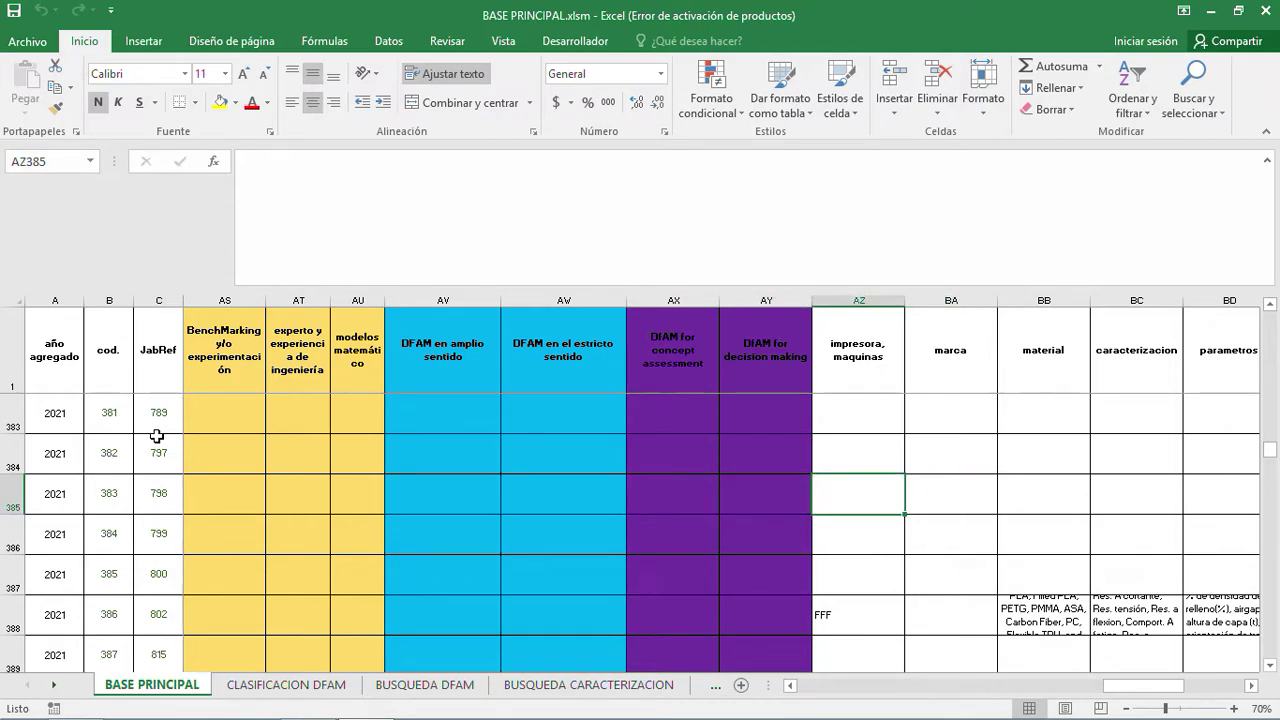
# Step: Examine the "impresora, maquinas" column from row 385 down through the TF records to cell AZ422
pyautogui.press('Down')
pyautogui.press('Down')
pyautogui.press('Down')
pyautogui.press('Down')
pyautogui.press('Down')
pyautogui.press('Down')
pyautogui.press('Down')
pyautogui.press('Down')
pyautogui.press('Down')
pyautogui.press('Down')
pyautogui.press('Down')
pyautogui.press('Down')
pyautogui.press('Down')
pyautogui.press('Down')
pyautogui.press('Down')
pyautogui.press('Down')
pyautogui.press('Down')
pyautogui.press('Down')
pyautogui.press('Down')
pyautogui.press('Down')
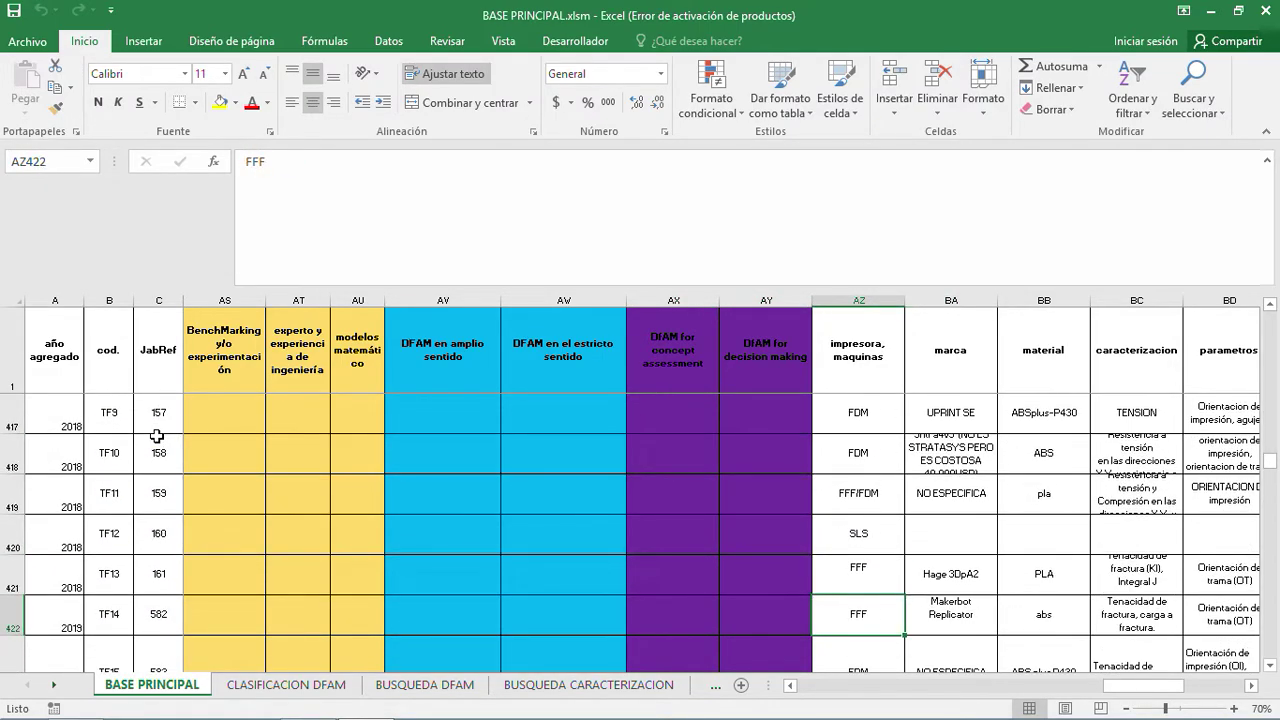
# Step: Go back up the "impresora, maquinas" column to the first TF record, TF0, in cell AZ407
pyautogui.press('Up')
pyautogui.press('Up')
pyautogui.press('Up')
pyautogui.press('Up')
pyautogui.press('Up')
pyautogui.press('Up')
pyautogui.press('Up')
pyautogui.press('Up')
pyautogui.press('Up')
pyautogui.press('Up')
pyautogui.press('Up')
pyautogui.press('Up')
pyautogui.press('Up')
pyautogui.press('Up')
pyautogui.press('Up')
pyautogui.press('Up')
pyautogui.press('Up')
pyautogui.press('Down')
pyautogui.press('Down')
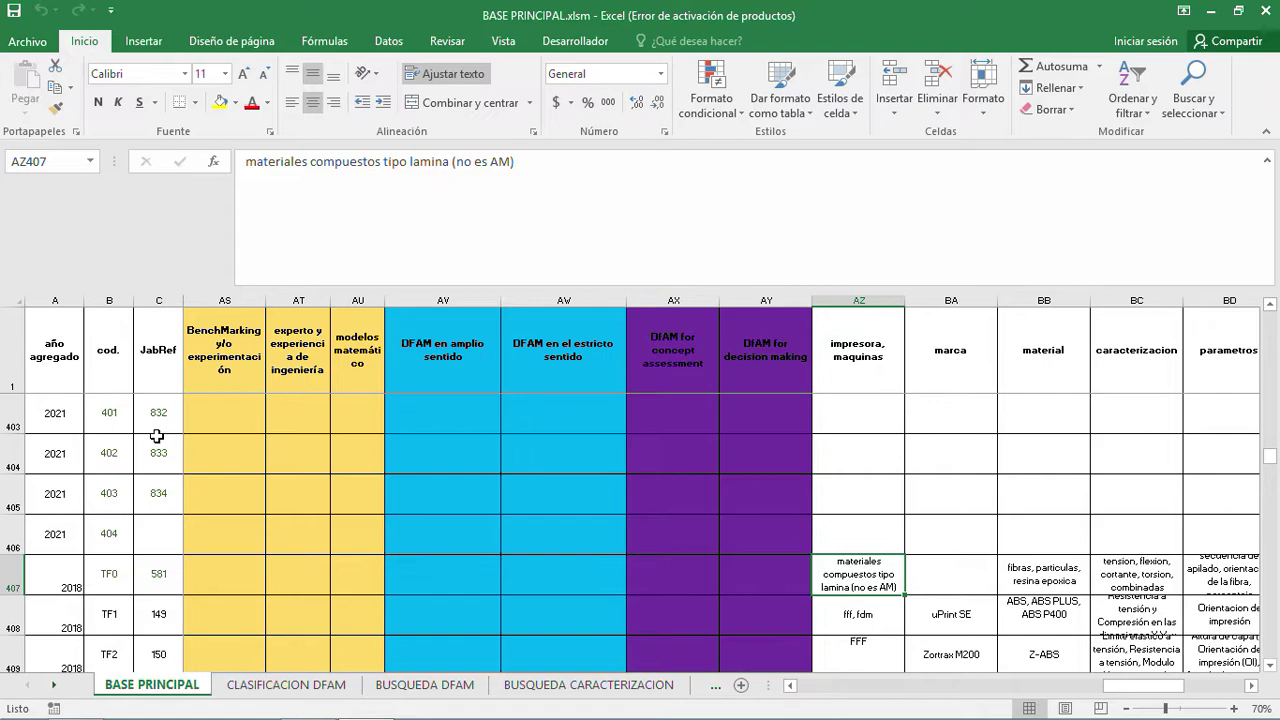
# Step: Select the TF0 record's cells in row 407 from "impresora, maquinas" across to the "revisiones" column
pyautogui.press('Left')
pyautogui.press('Left')
pyautogui.press('Left')
pyautogui.press('Right')
pyautogui.press('Right')
pyautogui.press('Right')
pyautogui.hotkey('shift', 'Right')
pyautogui.hotkey('shift', 'Right')
pyautogui.hotkey('shift', 'Right')
pyautogui.hotkey('shift', 'Right')
pyautogui.hotkey('shift', 'Right')
pyautogui.hotkey('shift', 'Right')
pyautogui.hotkey('shift', 'Right')
pyautogui.hotkey('shift', 'Right')
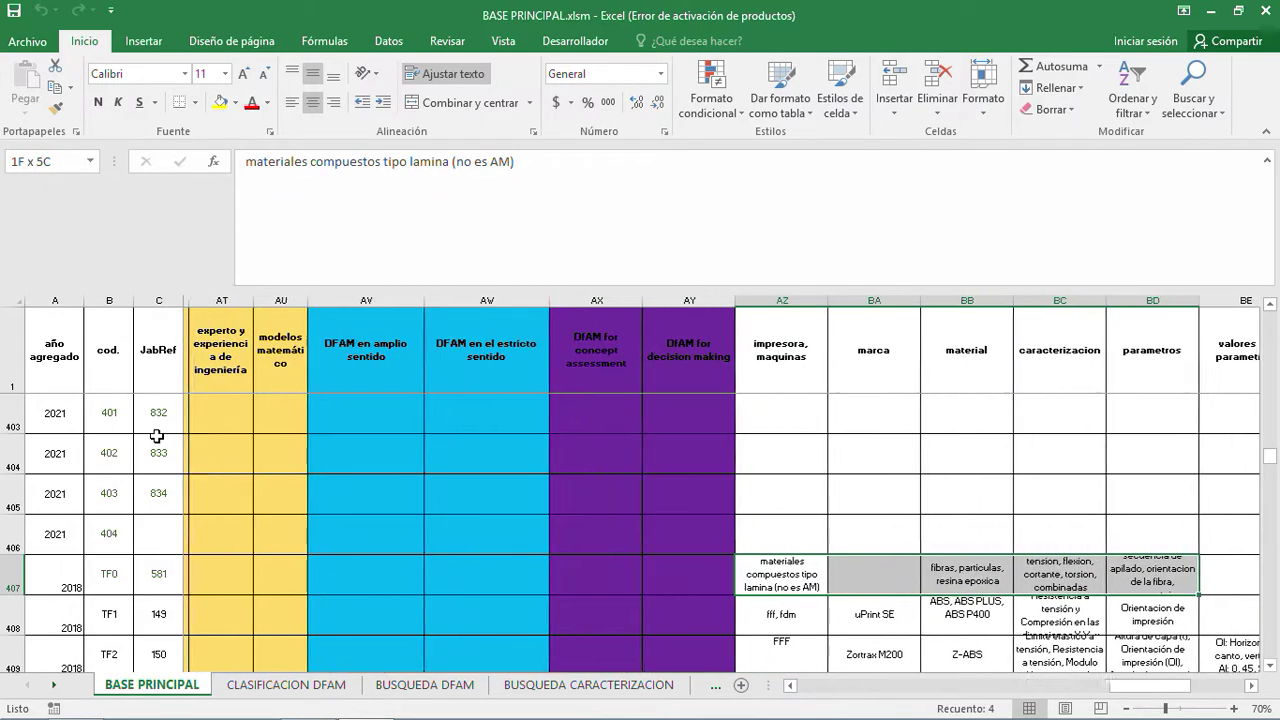
pyautogui.hotkey('shift', 'Right')
pyautogui.hotkey('shift', 'Right')
pyautogui.hotkey('shift', 'Right')
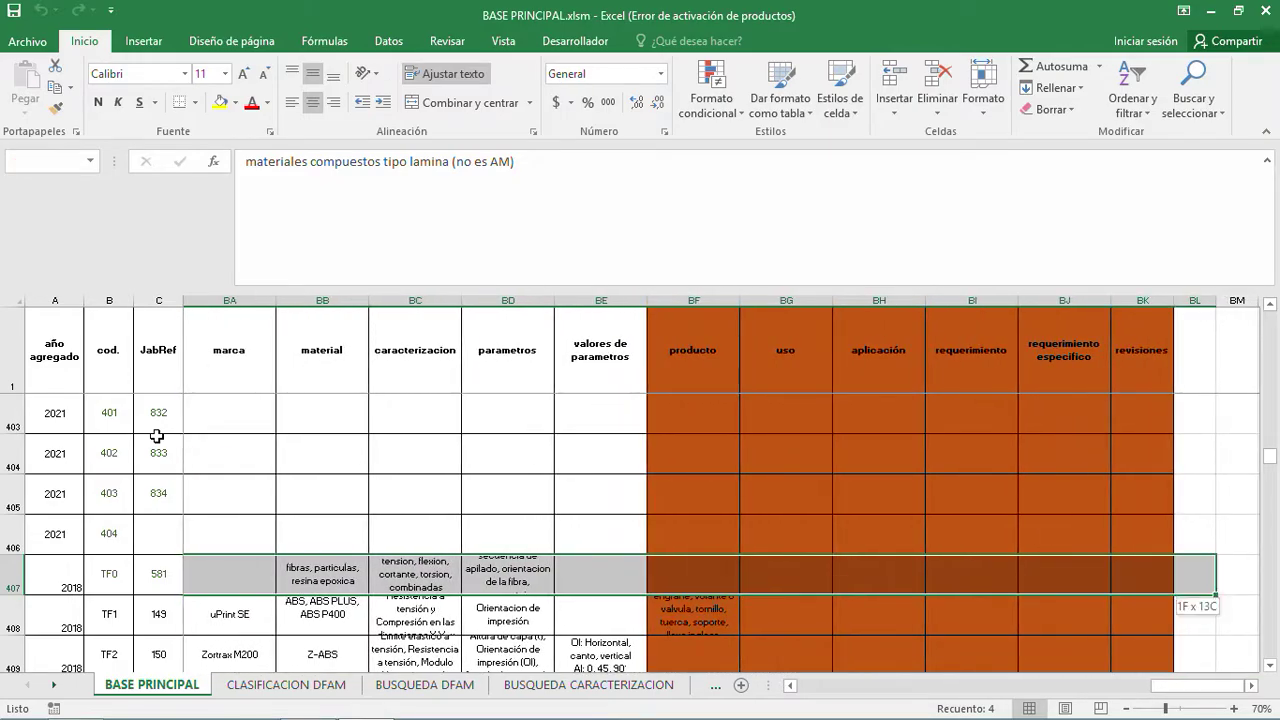
# Step: Extend the row 407 selection down through record M180 in row 621, and narrow it to the columns from "impresora, maquinas" through "producto"
pyautogui.hotkey('shift', 'Down')
pyautogui.hotkey('shift', 'Down')
pyautogui.hotkey('shift', 'Down')
pyautogui.hotkey('shift', 'Down')
pyautogui.hotkey('shift', 'Down')
pyautogui.hotkey('shift', 'Down')
pyautogui.hotkey('shift', 'Down')
pyautogui.hotkey('shift', 'Down')
pyautogui.hotkey('shift', 'Down')
pyautogui.hotkey('shift', 'Down')
pyautogui.hotkey('shift', 'Down')
pyautogui.hotkey('shift', 'Down')
pyautogui.hotkey('shift', 'Down')
pyautogui.hotkey('shift', 'Down')
pyautogui.hotkey('shift', 'Down')
pyautogui.hotkey('shift', 'Down')
pyautogui.hotkey('shift', 'Down')
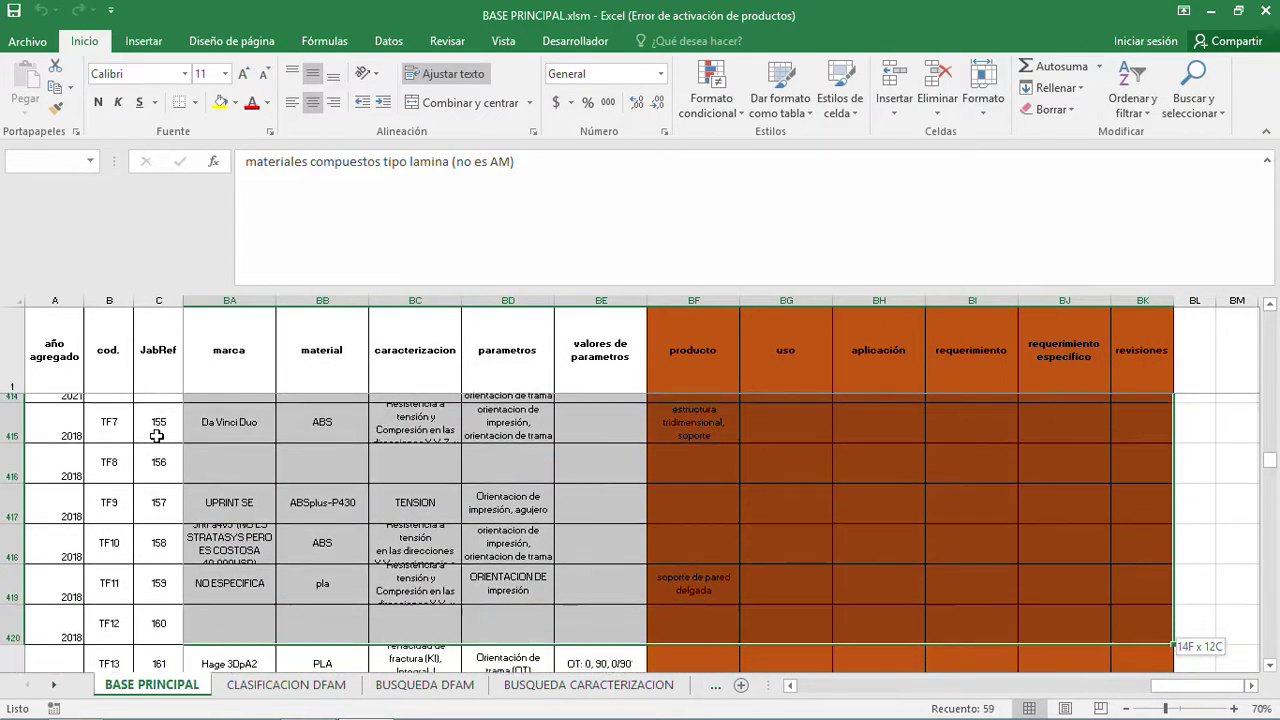
pyautogui.hotkey('shift', 'Down')
pyautogui.hotkey('shift', 'Down')
pyautogui.hotkey('shift', 'Down')
pyautogui.hotkey('shift', 'Down')
pyautogui.hotkey('shift', 'Down')
pyautogui.hotkey('shift', 'Down')
pyautogui.hotkey('shift', 'Down')
pyautogui.hotkey('shift', 'Down')
pyautogui.hotkey('shift', 'Down')
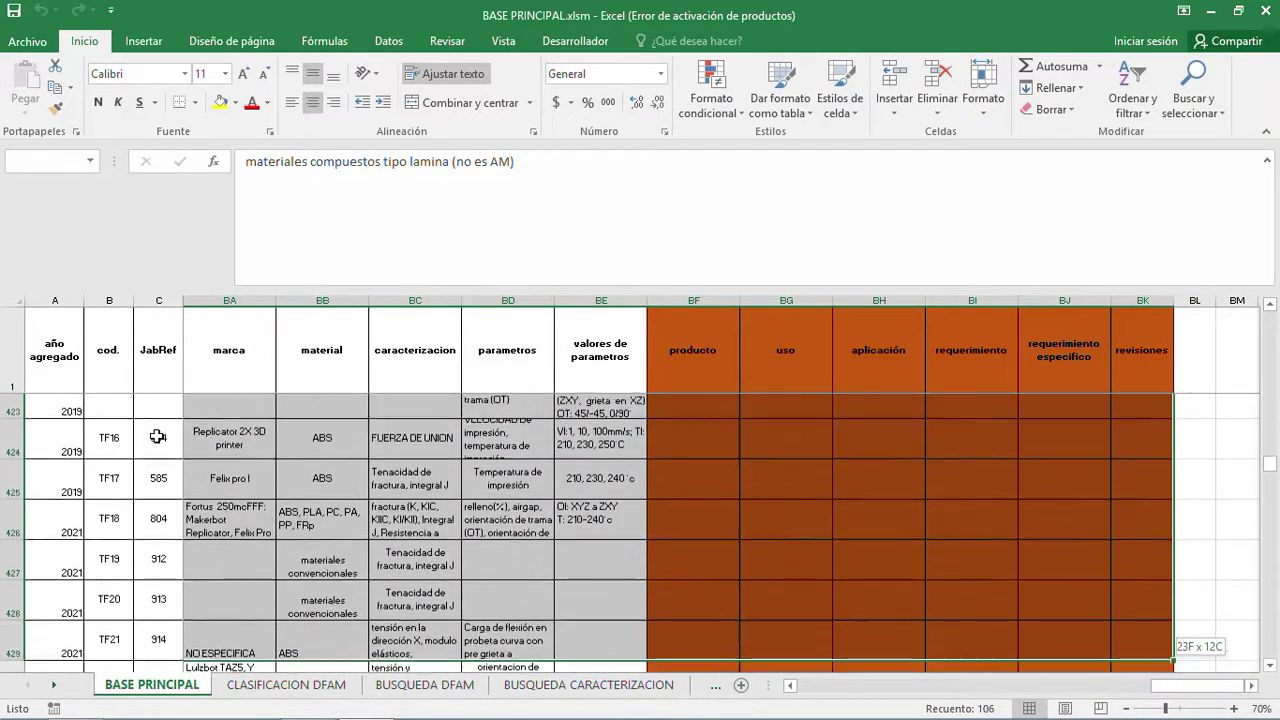
pyautogui.hotkey('shift', 'Down')
pyautogui.hotkey('shift', 'Down')
pyautogui.hotkey('shift', 'Down')
pyautogui.hotkey('shift', 'Down')
pyautogui.hotkey('shift', 'Down')
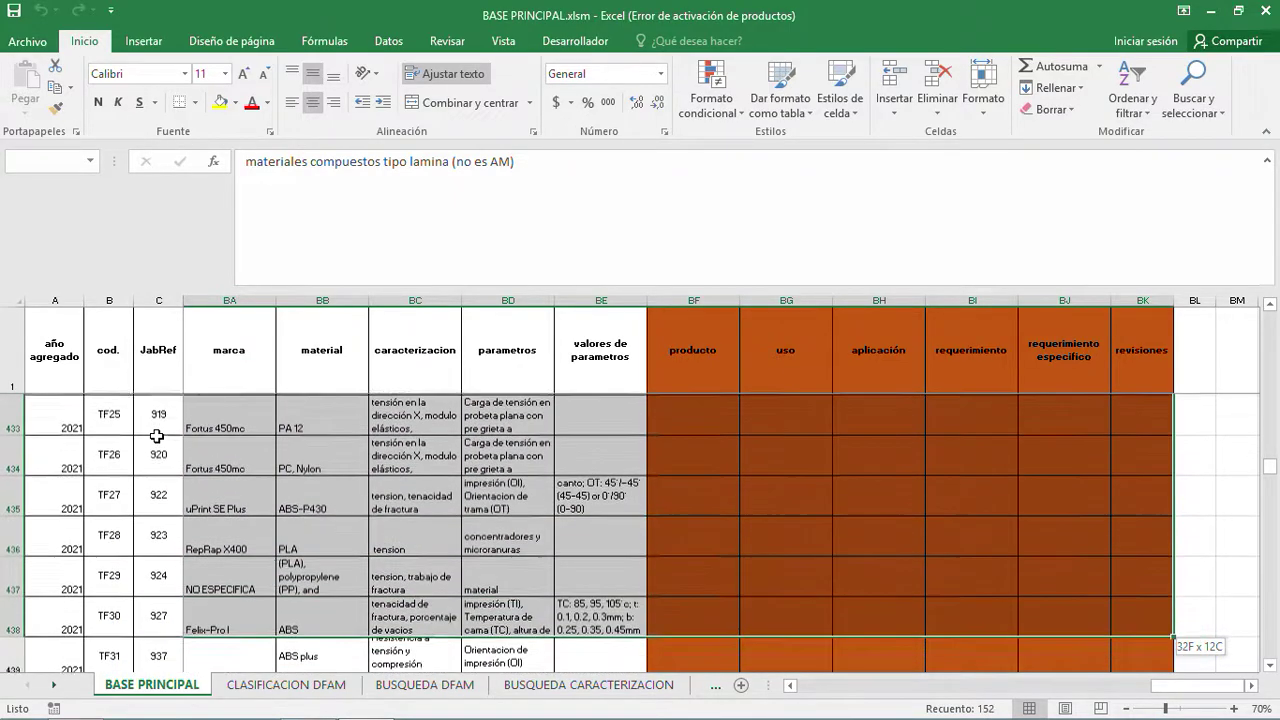
pyautogui.hotkey('shift', 'Down')
pyautogui.hotkey('shift', 'Down')
pyautogui.hotkey('shift', 'Down')
pyautogui.hotkey('shift', 'Down')
pyautogui.hotkey('shift', 'Down')
pyautogui.hotkey('shift', 'Down')
pyautogui.hotkey('shift', 'Down')
pyautogui.hotkey('shift', 'Down')
pyautogui.hotkey('shift', 'Down')
pyautogui.hotkey('shift', 'Down')
pyautogui.hotkey('shift', 'Down')
pyautogui.hotkey('shift', 'Down')
pyautogui.hotkey('shift', 'Down')
pyautogui.hotkey('shift', 'Down')
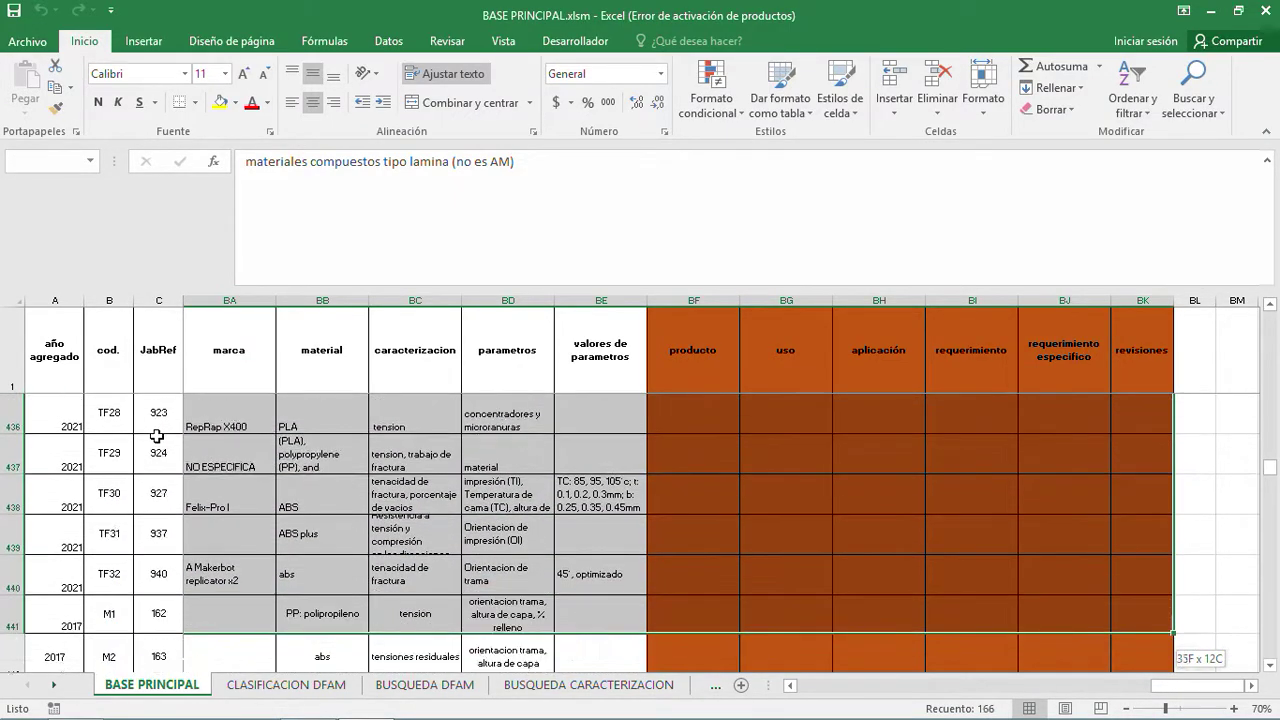
pyautogui.hotkey('shift', 'Down')
pyautogui.hotkey('shift', 'Down')
pyautogui.hotkey('shift', 'Down')
pyautogui.hotkey('shift', 'Down')
pyautogui.hotkey('shift', 'Down')
pyautogui.hotkey('shift', 'Down')
pyautogui.hotkey('shift', 'Down')
pyautogui.hotkey('shift', 'Down')
pyautogui.hotkey('shift', 'Down')
pyautogui.hotkey('shift', 'Down')
pyautogui.hotkey('shift', 'Down')
pyautogui.hotkey('shift', 'Down')
pyautogui.hotkey('shift', 'Down')
pyautogui.hotkey('shift', 'Down')
pyautogui.hotkey('shift', 'Down')
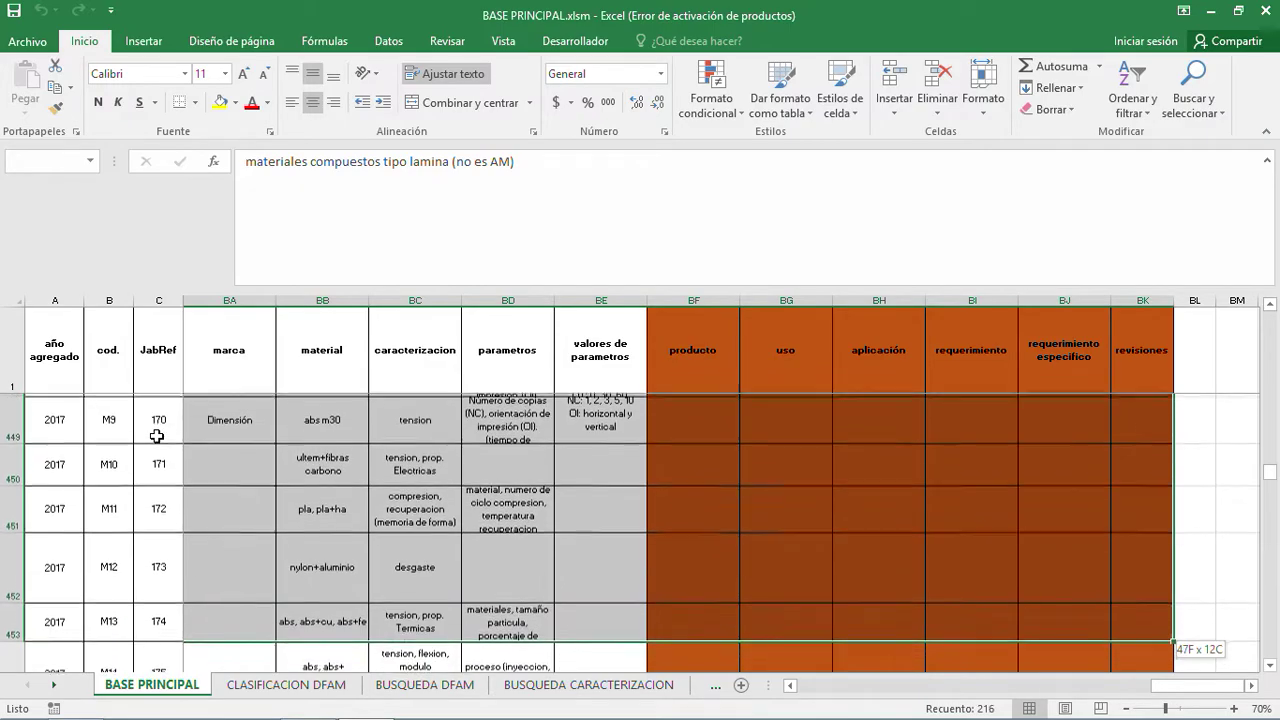
pyautogui.hotkey('shift', 'Down')
pyautogui.hotkey('shift', 'Down')
pyautogui.hotkey('shift', 'Down')
pyautogui.hotkey('shift', 'Down')
pyautogui.hotkey('shift', 'Down')
pyautogui.hotkey('shift', 'Down')
pyautogui.hotkey('shift', 'Down')
pyautogui.hotkey('shift', 'Down')
pyautogui.hotkey('shift', 'Down')
pyautogui.hotkey('shift', 'Down')
pyautogui.hotkey('shift', 'Down')
pyautogui.hotkey('shift', 'Down')
pyautogui.hotkey('shift', 'Down')
pyautogui.hotkey('shift', 'Down')
pyautogui.hotkey('shift', 'Down')
pyautogui.hotkey('shift', 'Down')
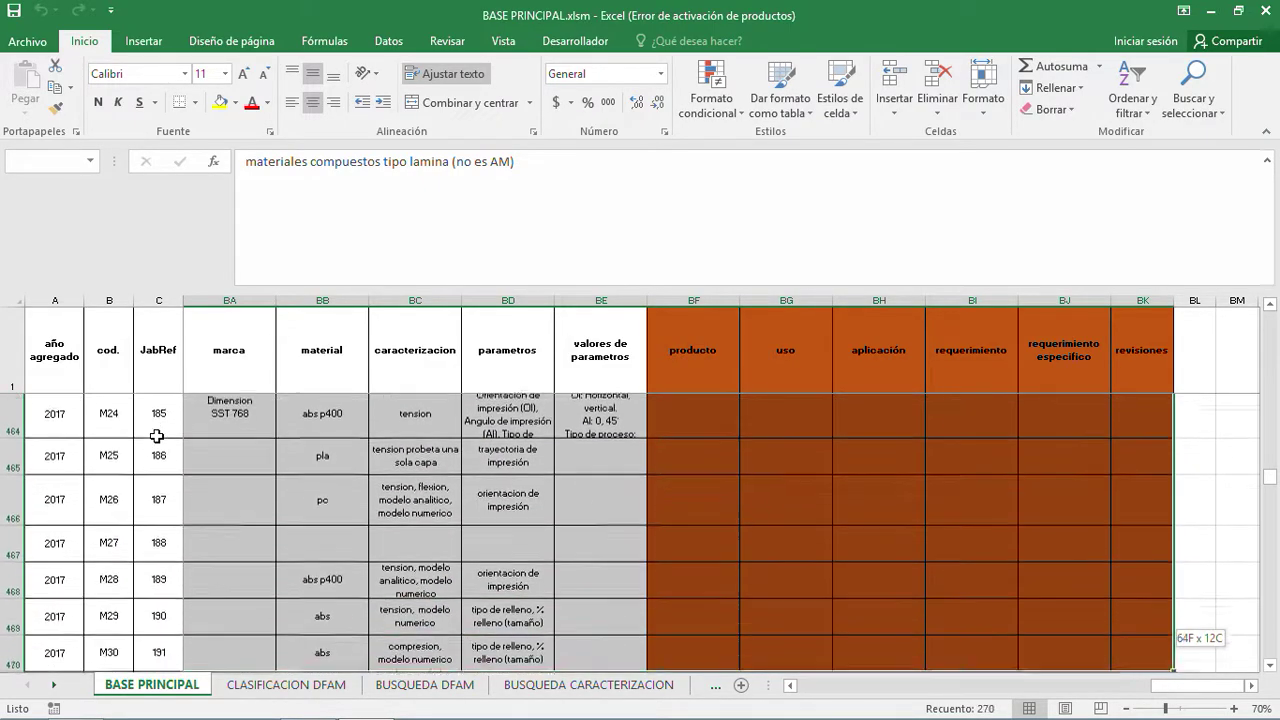
pyautogui.hotkey('shift', 'Down')
pyautogui.hotkey('shift', 'Down')
pyautogui.hotkey('shift', 'Down')
pyautogui.hotkey('shift', 'Down')
pyautogui.hotkey('shift', 'Down')
pyautogui.hotkey('shift', 'Down')
pyautogui.hotkey('shift', 'Down')
pyautogui.hotkey('shift', 'Down')
pyautogui.hotkey('shift', 'Down')
pyautogui.hotkey('shift', 'Down')
pyautogui.hotkey('shift', 'Down')
pyautogui.hotkey('shift', 'Down')
pyautogui.hotkey('shift', 'Down')
pyautogui.hotkey('shift', 'Down')
pyautogui.hotkey('shift', 'Down')
pyautogui.hotkey('shift', 'Down')
pyautogui.hotkey('shift', 'Down')
pyautogui.hotkey('shift', 'Down')
pyautogui.hotkey('shift', 'Down')
pyautogui.hotkey('shift', 'Down')
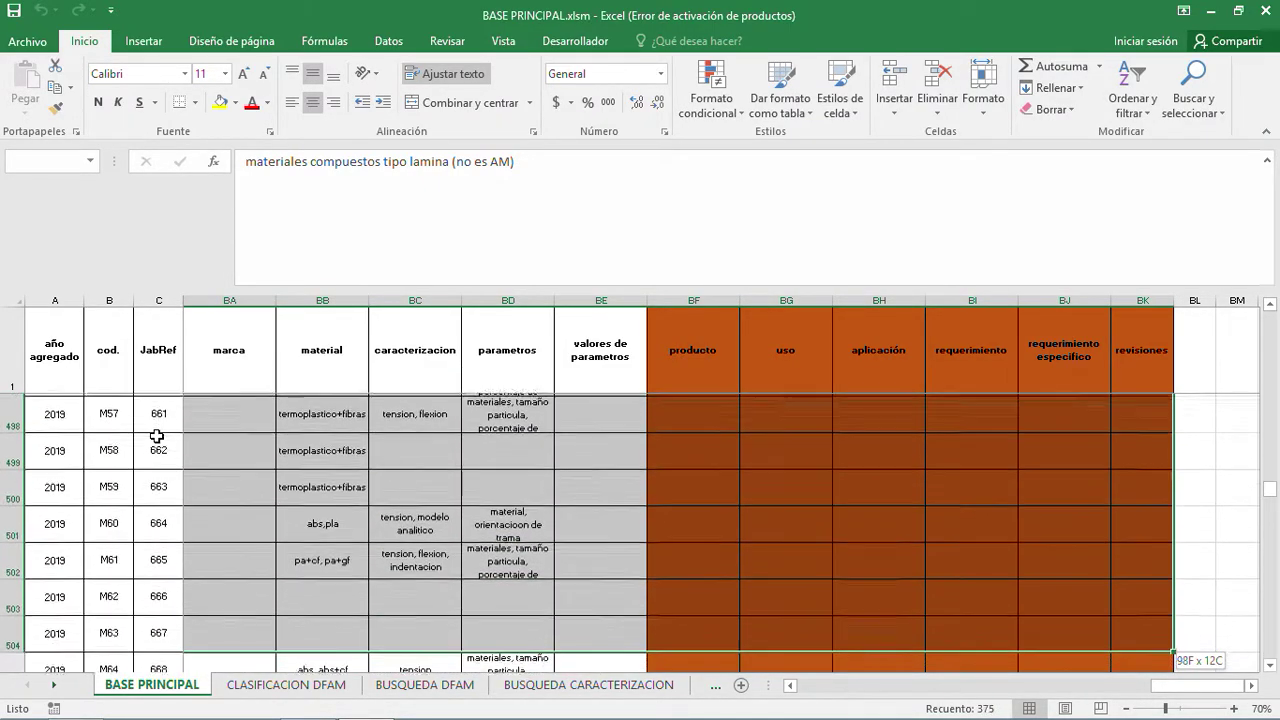
pyautogui.hotkey('shift', 'Down')
pyautogui.hotkey('shift', 'Down')
pyautogui.hotkey('shift', 'Down')
pyautogui.hotkey('shift', 'Down')
pyautogui.hotkey('shift', 'Down')
pyautogui.hotkey('shift', 'Down')
pyautogui.hotkey('shift', 'Down')
pyautogui.hotkey('shift', 'Down')
pyautogui.hotkey('shift', 'Down')
pyautogui.hotkey('shift', 'Down')
pyautogui.hotkey('shift', 'Down')
pyautogui.hotkey('shift', 'Down')
pyautogui.hotkey('shift', 'Down')
pyautogui.hotkey('shift', 'Down')
pyautogui.hotkey('shift', 'Down')
pyautogui.hotkey('shift', 'Down')
pyautogui.hotkey('shift', 'Down')
pyautogui.hotkey('shift', 'Down')
pyautogui.hotkey('shift', 'Down')
pyautogui.hotkey('shift', 'Down')
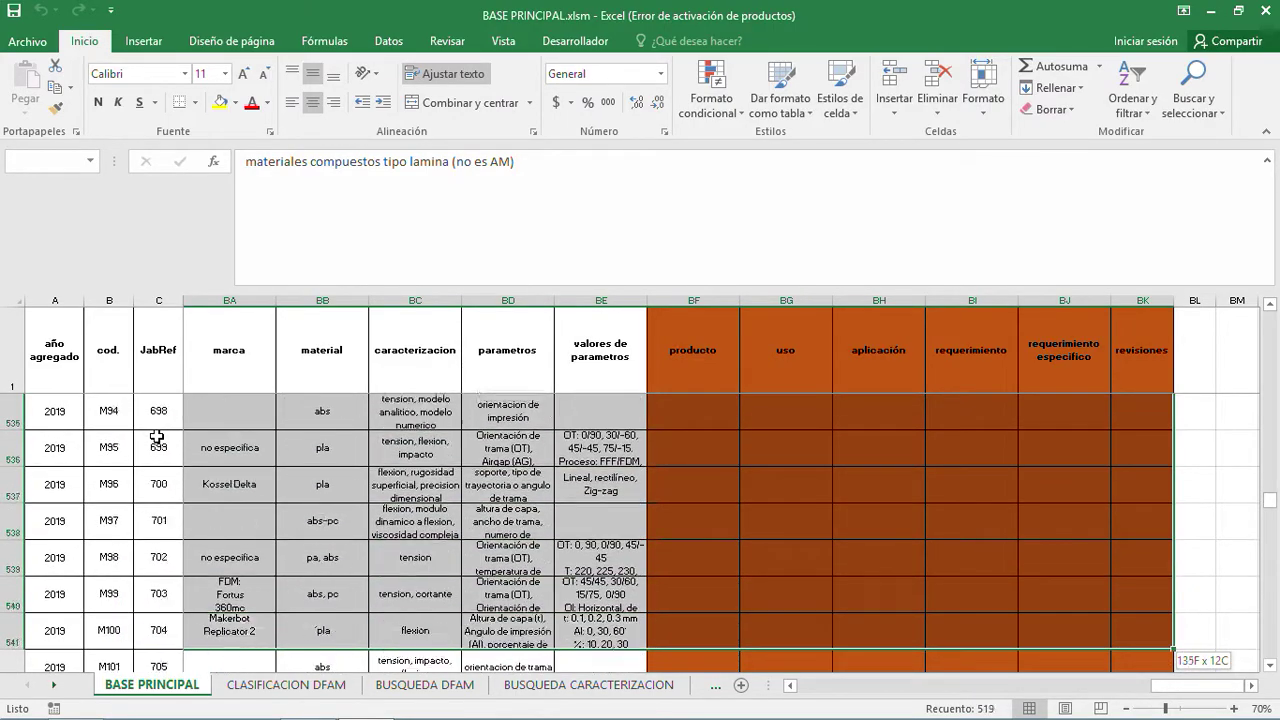
pyautogui.hotkey('shift', 'Down')
pyautogui.hotkey('shift', 'Down')
pyautogui.hotkey('shift', 'Down')
pyautogui.hotkey('shift', 'Down')
pyautogui.hotkey('shift', 'Down')
pyautogui.hotkey('shift', 'Down')
pyautogui.hotkey('shift', 'Down')
pyautogui.hotkey('shift', 'Down')
pyautogui.hotkey('shift', 'Down')
pyautogui.hotkey('shift', 'Down')
pyautogui.hotkey('shift', 'Down')
pyautogui.hotkey('shift', 'Down')
pyautogui.hotkey('shift', 'Down')
pyautogui.hotkey('shift', 'Down')
pyautogui.hotkey('shift', 'Down')
pyautogui.hotkey('shift', 'Down')
pyautogui.hotkey('shift', 'Down')
pyautogui.hotkey('shift', 'Down')
pyautogui.hotkey('shift', 'Down')
pyautogui.hotkey('shift', 'Down')
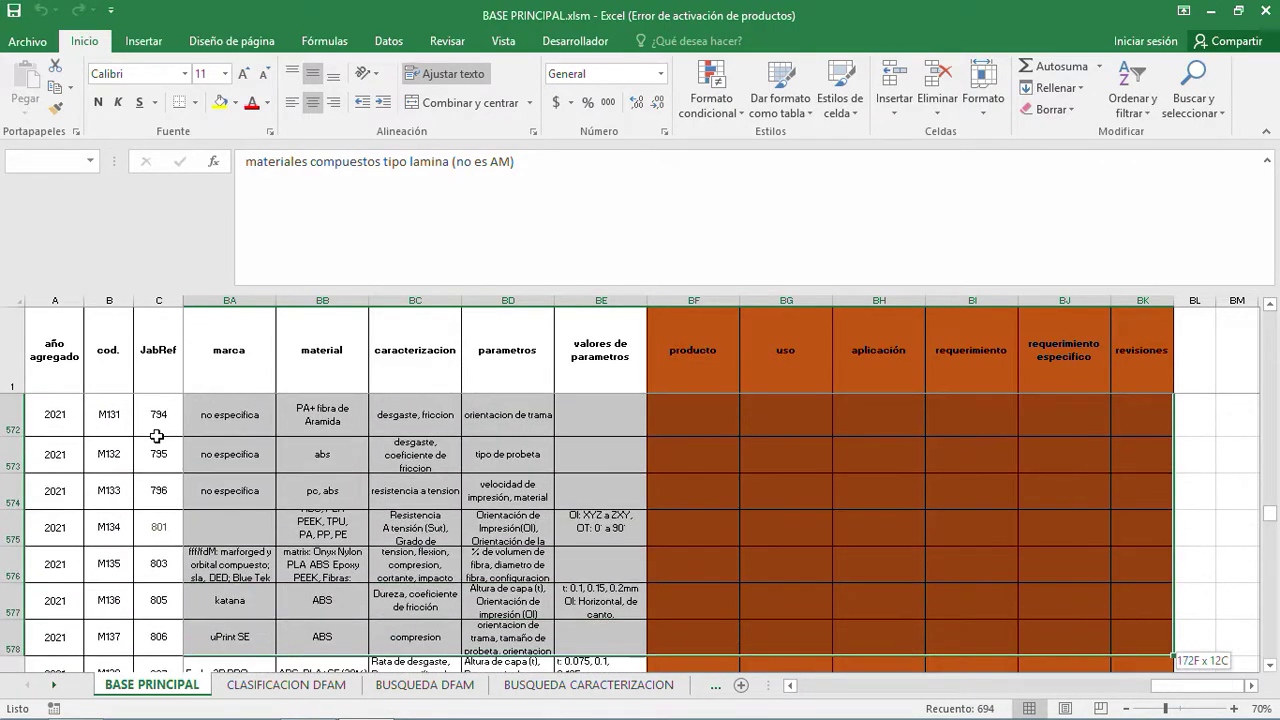
pyautogui.hotkey('shift', 'Down')
pyautogui.hotkey('shift', 'Down')
pyautogui.hotkey('shift', 'Down')
pyautogui.hotkey('shift', 'Down')
pyautogui.hotkey('shift', 'Down')
pyautogui.hotkey('shift', 'Down')
pyautogui.hotkey('shift', 'Down')
pyautogui.hotkey('shift', 'Down')
pyautogui.hotkey('shift', 'Down')
pyautogui.hotkey('shift', 'Down')
pyautogui.hotkey('shift', 'Down')
pyautogui.hotkey('shift', 'Down')
pyautogui.hotkey('shift', 'Down')
pyautogui.hotkey('shift', 'Down')
pyautogui.hotkey('shift', 'Down')
pyautogui.hotkey('shift', 'Down')
pyautogui.hotkey('shift', 'Down')
pyautogui.hotkey('shift', 'Down')
pyautogui.hotkey('shift', 'Down')
pyautogui.hotkey('shift', 'Down')
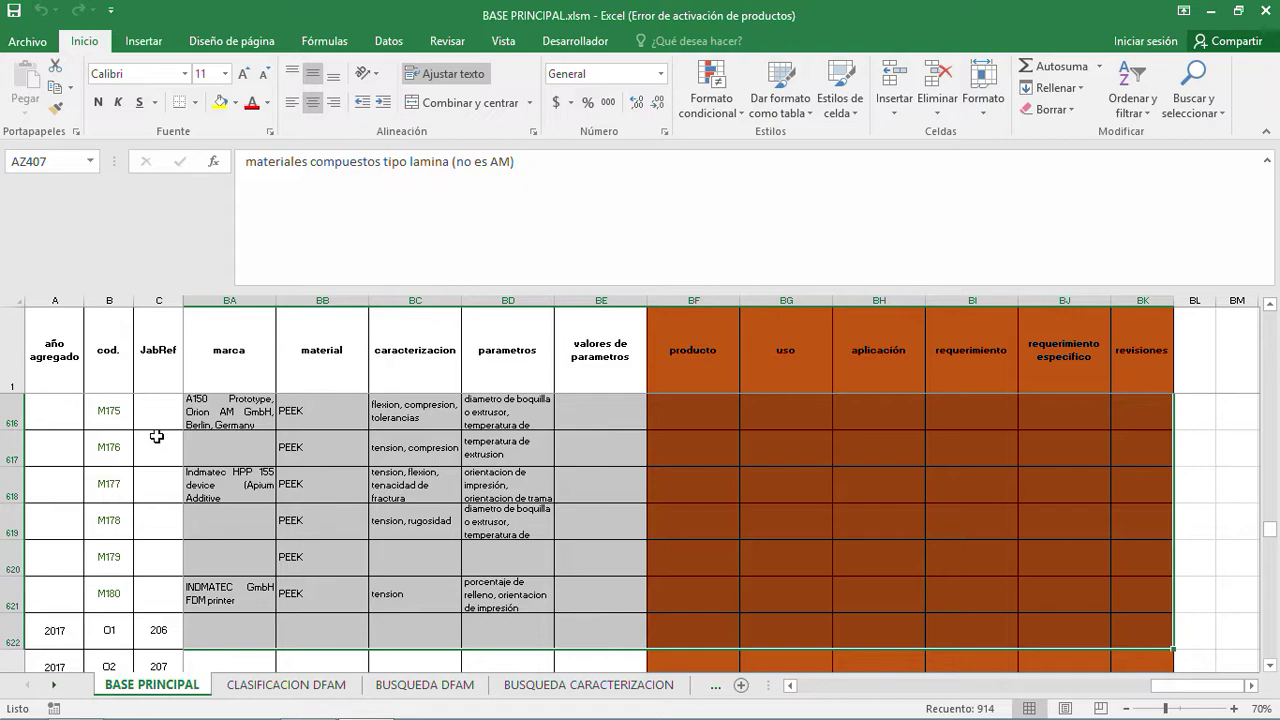
pyautogui.moveTo(1172, 648); pyautogui.dragTo(1172, 612)
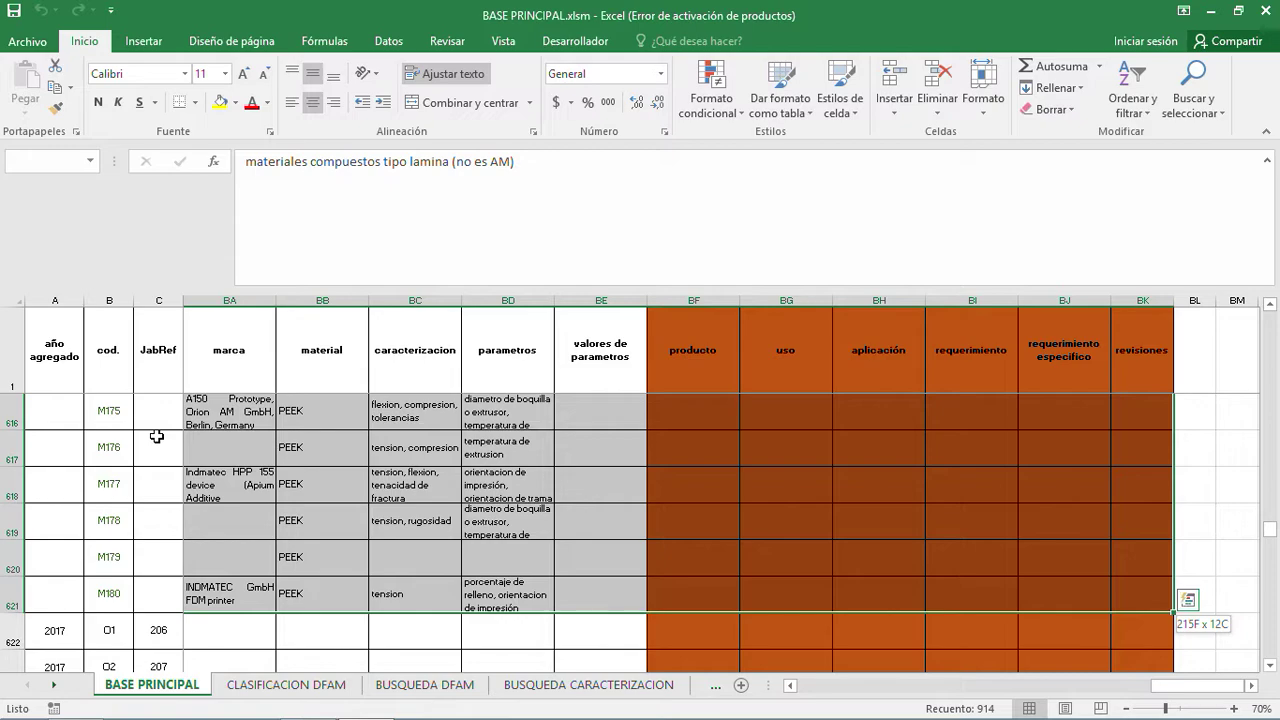
pyautogui.moveTo(1172, 612)
pyautogui.mouseDown()
pyautogui.moveTo(647, 612)
pyautogui.moveTo(740, 612)
pyautogui.mouseUp()
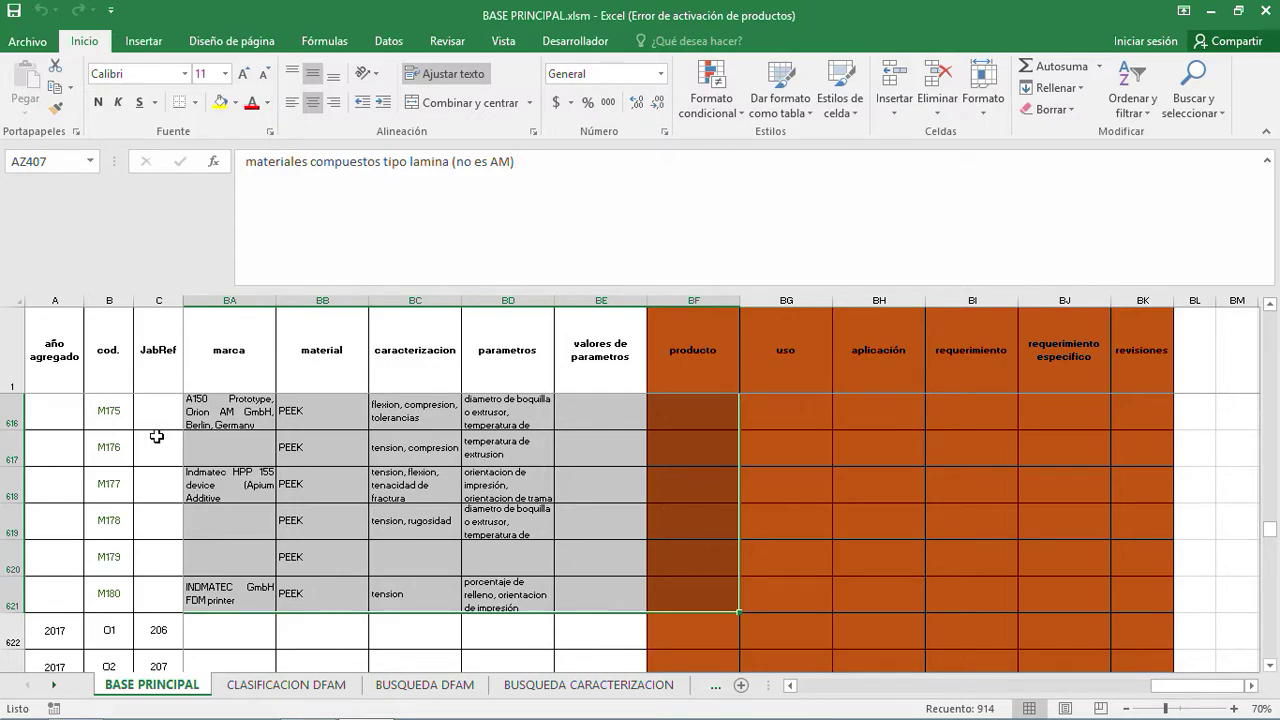
# Step: Examine the "impresora, maquinas" column from record TF0 in row 407 down to record TF24 in cell AZ432
pyautogui.press('Down')
pyautogui.press('Down')
pyautogui.press('Down')
pyautogui.press('Down')
pyautogui.press('Down')
pyautogui.press('Down')
pyautogui.press('Down')
pyautogui.press('Down')
pyautogui.press('Down')
pyautogui.press('Down')
pyautogui.press('Down')
pyautogui.press('Down')
pyautogui.press('Down')
pyautogui.press('Down')
pyautogui.press('Down')
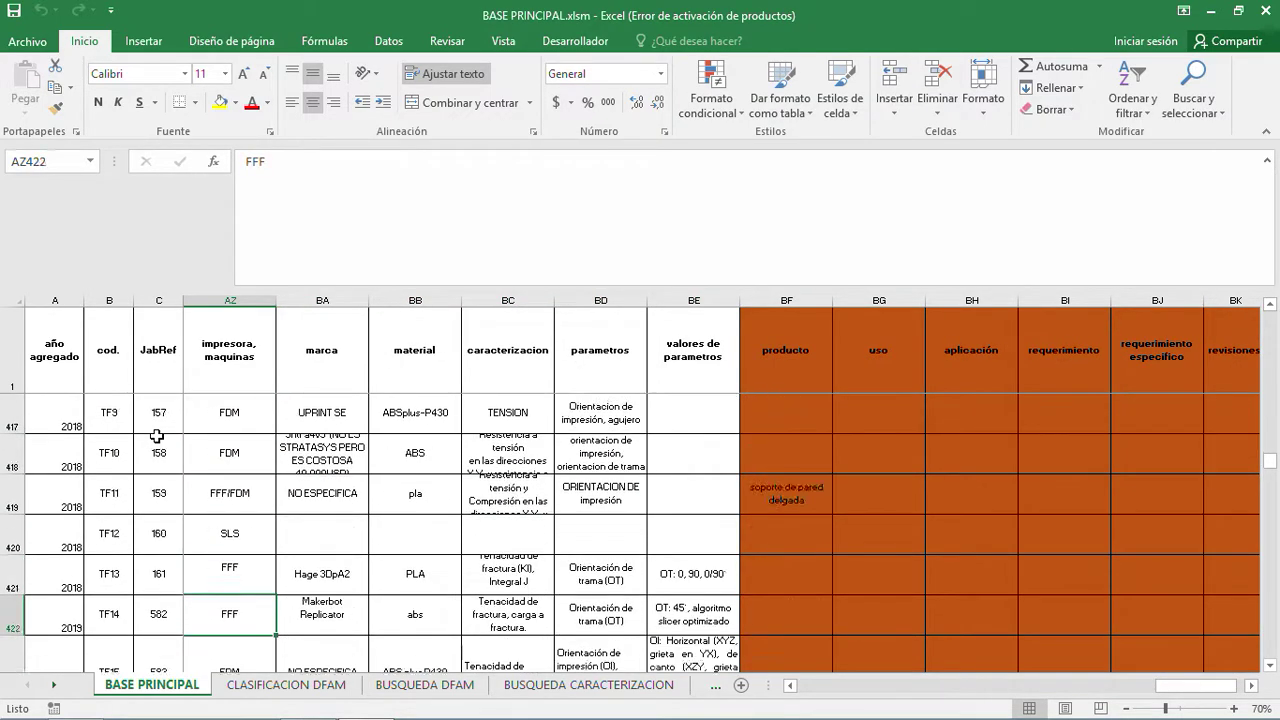
pyautogui.press('Down')
pyautogui.press('Down')
pyautogui.press('Down')
pyautogui.press('Down')
pyautogui.press('Down')
pyautogui.press('Down')
pyautogui.press('Down')
pyautogui.press('Down')
pyautogui.press('Down')
pyautogui.press('Down')
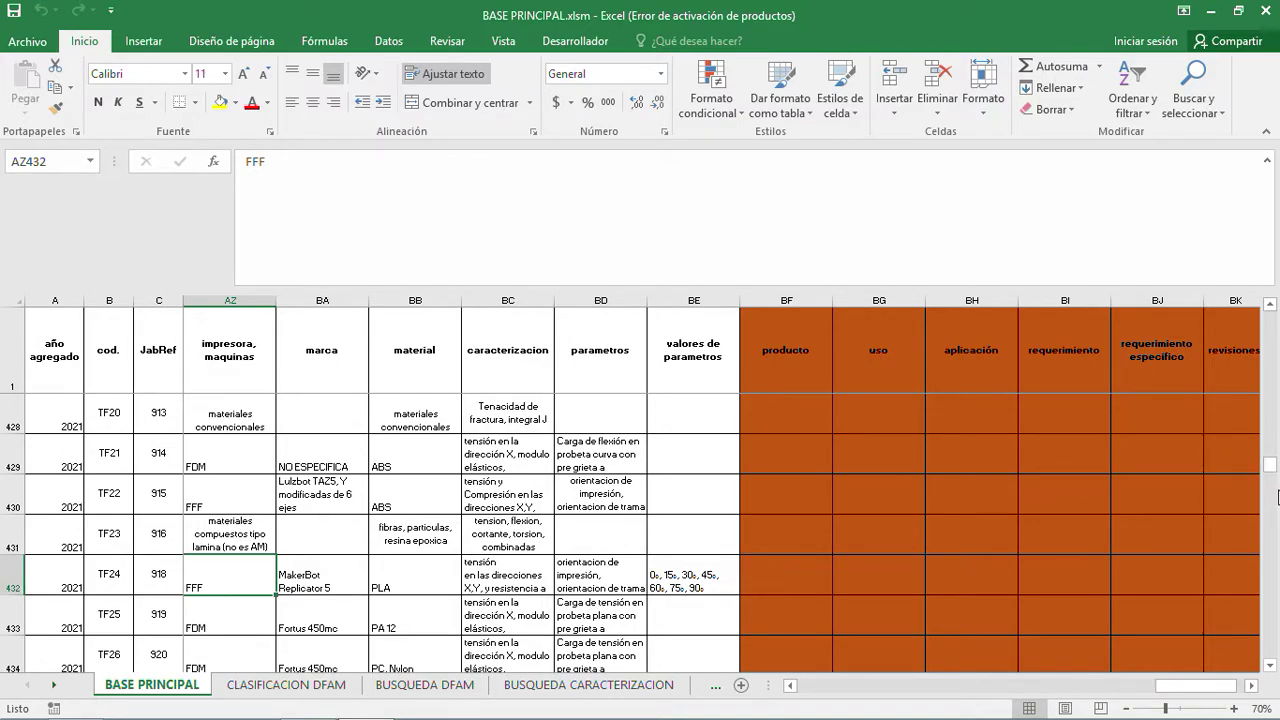
# Step: Examine the O records from row 630 down to record O45A in row 667
pyautogui.moveTo(1270, 470); pyautogui.dragTo(1270, 536)
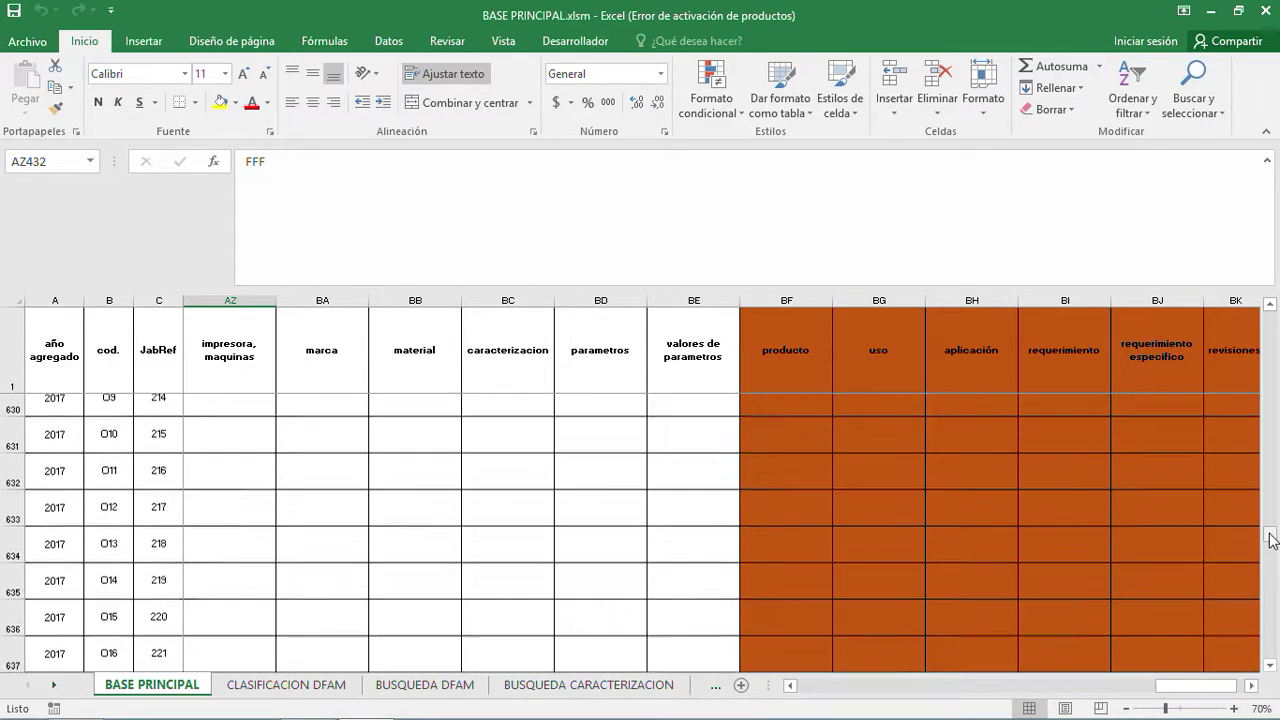
pyautogui.scroll(-2, 108, 552)
pyautogui.scroll(-5, 108, 552)
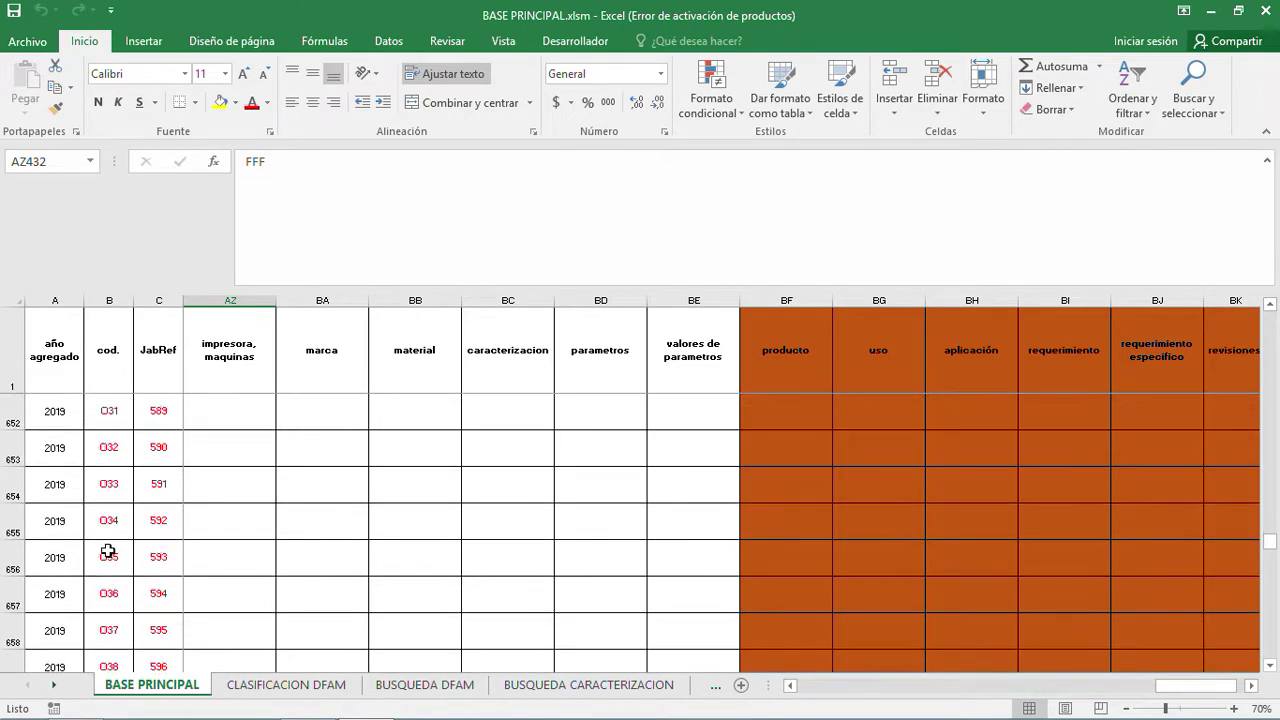
pyautogui.scroll(-2, 108, 552)
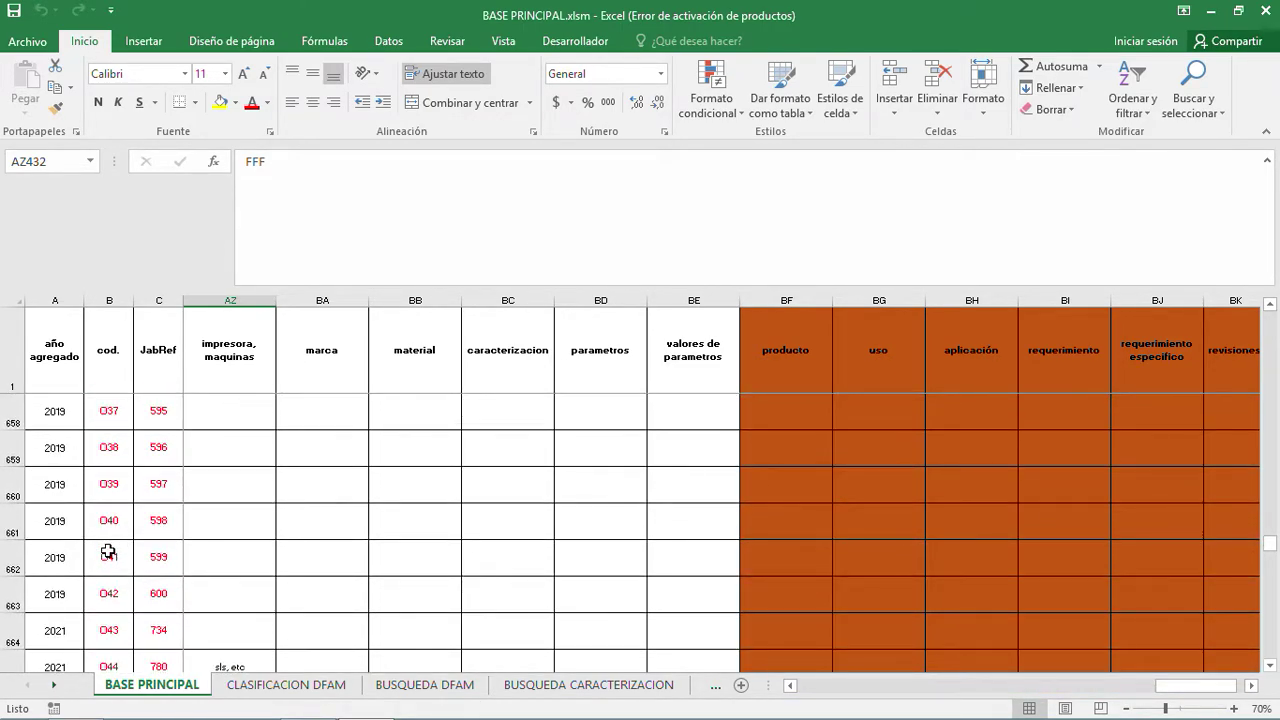
pyautogui.scroll(-1, 108, 552)
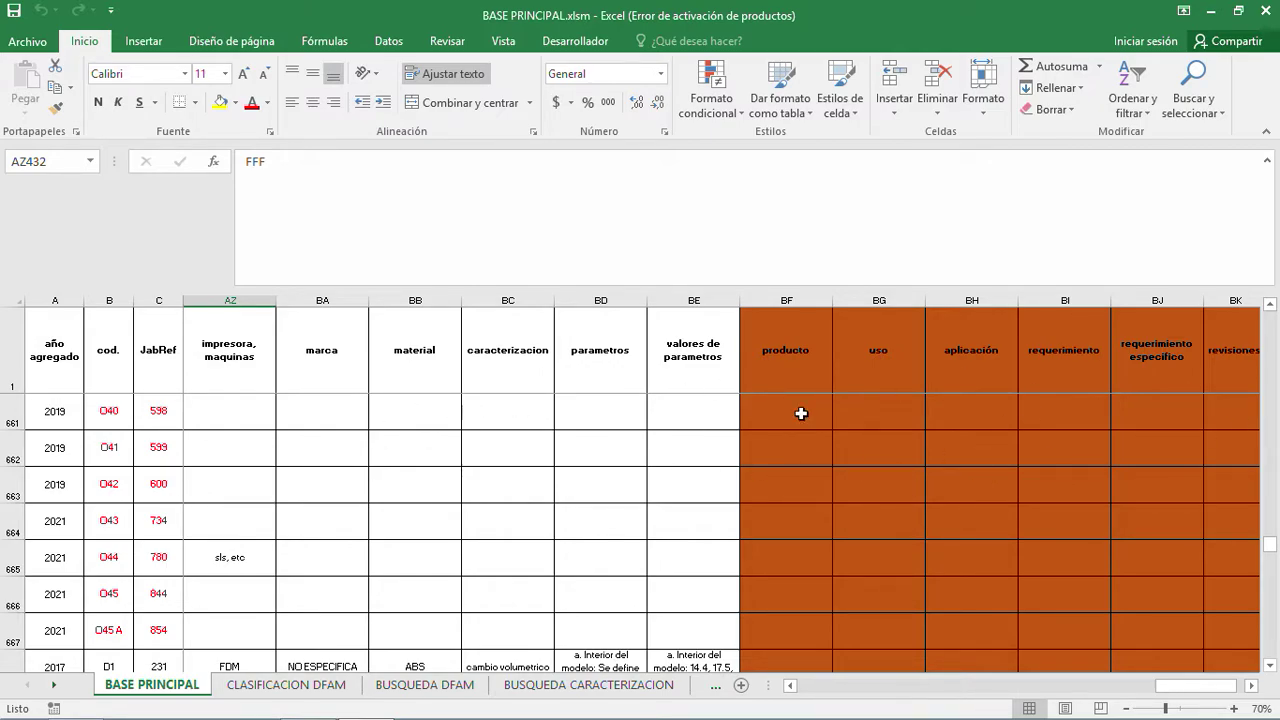
pyautogui.scroll(-2, 775, 417)
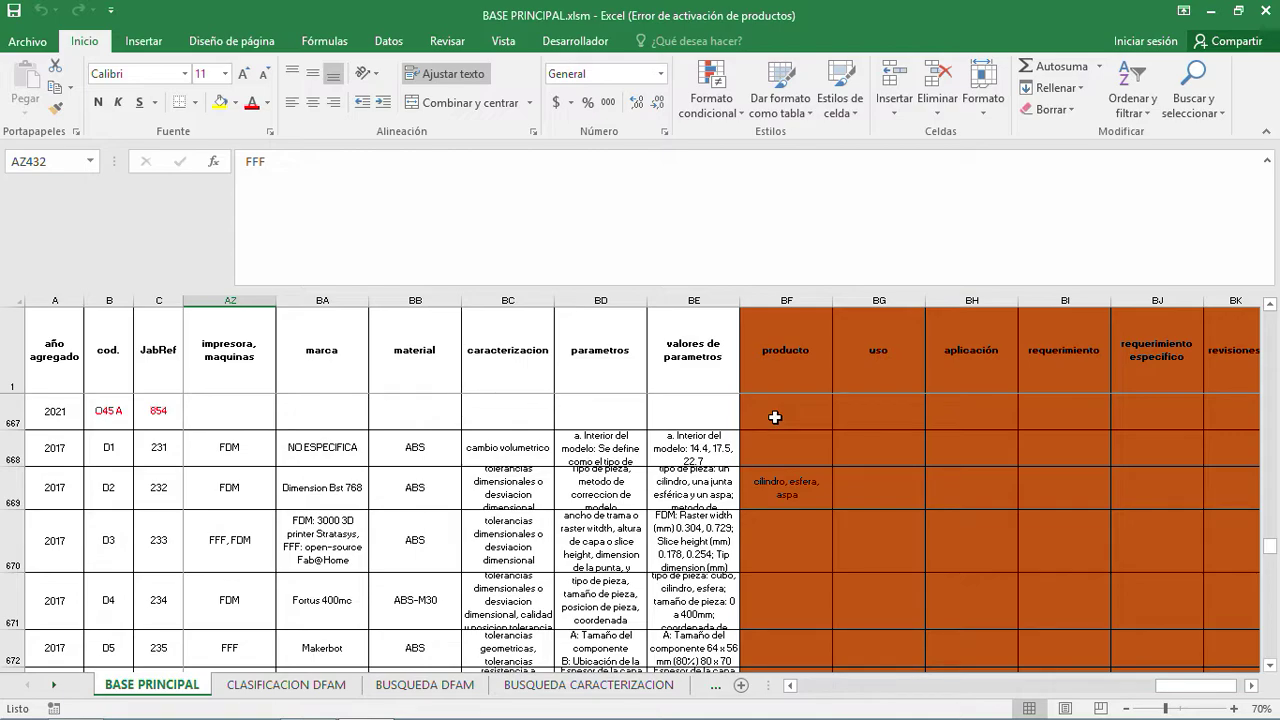
# Step: Examine the printer, material, characterization and product columns of the D records, from D1 through D20
pyautogui.scroll(-1, 775, 417)
pyautogui.scroll(1, 775, 417)
pyautogui.scroll(-3, 540, 487)
pyautogui.scroll(-3, 540, 487)
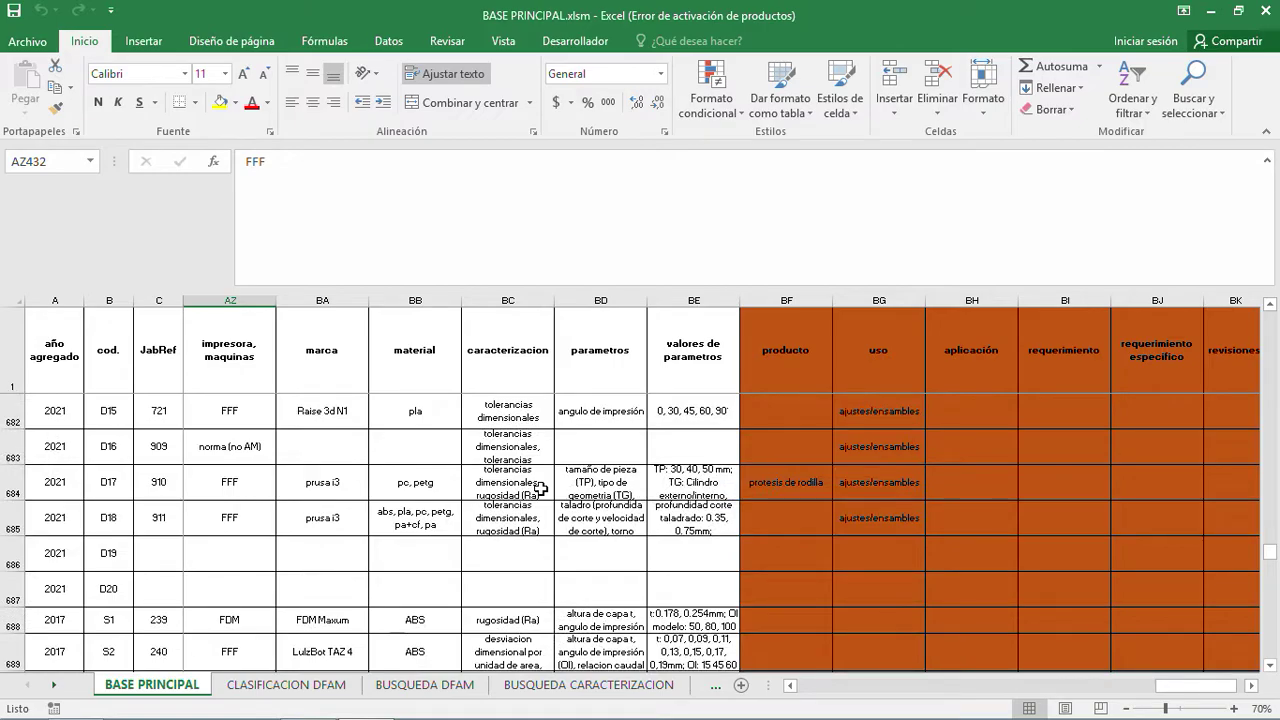
pyautogui.scroll(-1, 540, 487)
pyautogui.scroll(3, 542, 488)
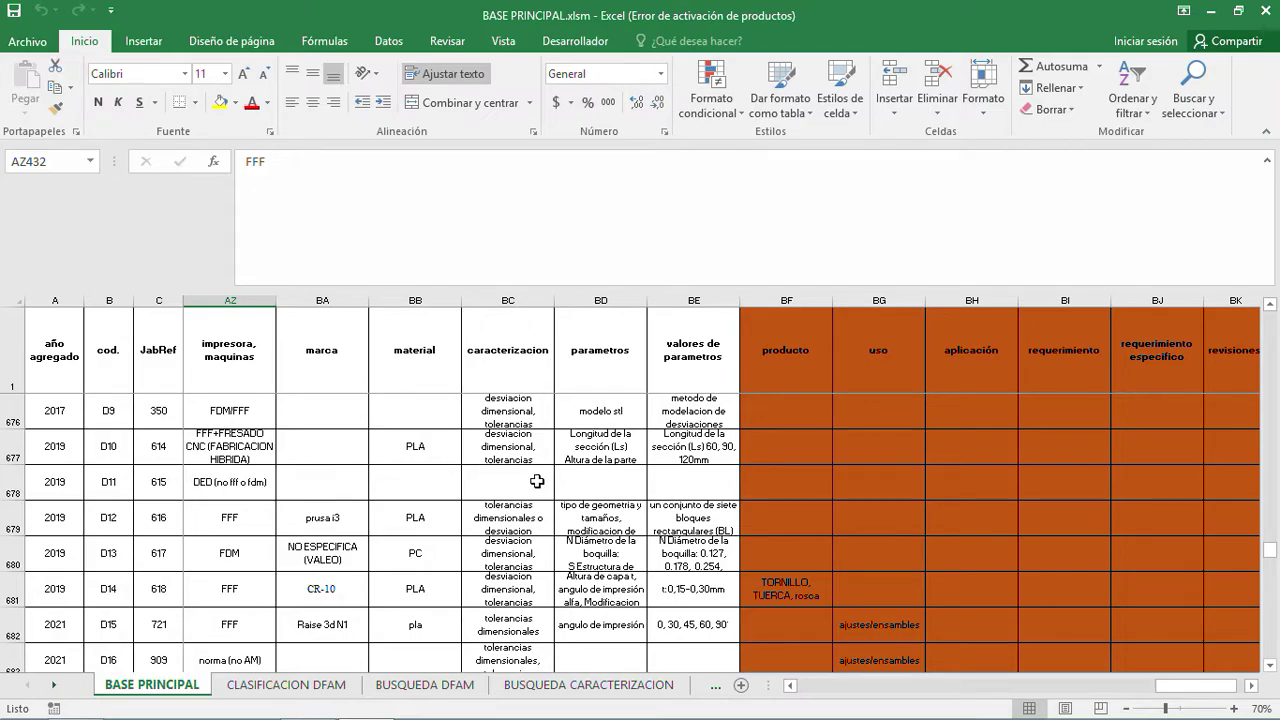
# Step: Examine the S records from S1 in row 688 down to the start of the F records
pyautogui.scroll(-4, 499, 492)
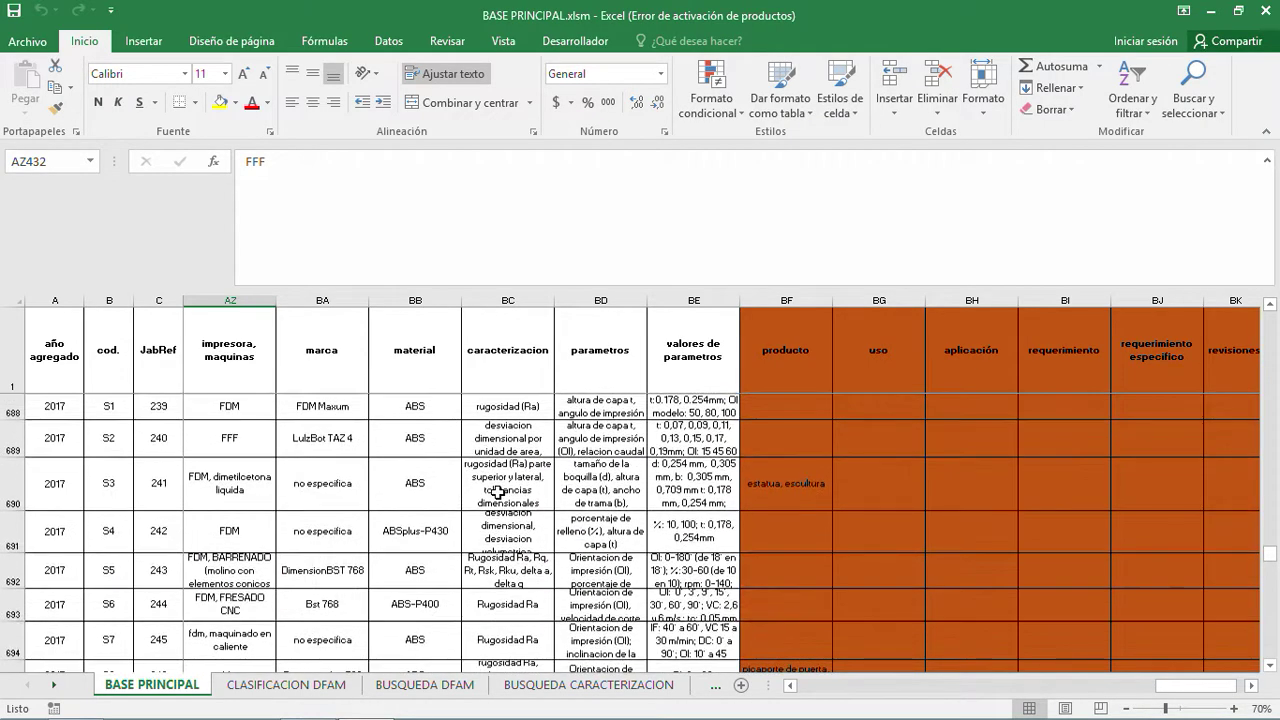
pyautogui.scroll(-1, 498, 492)
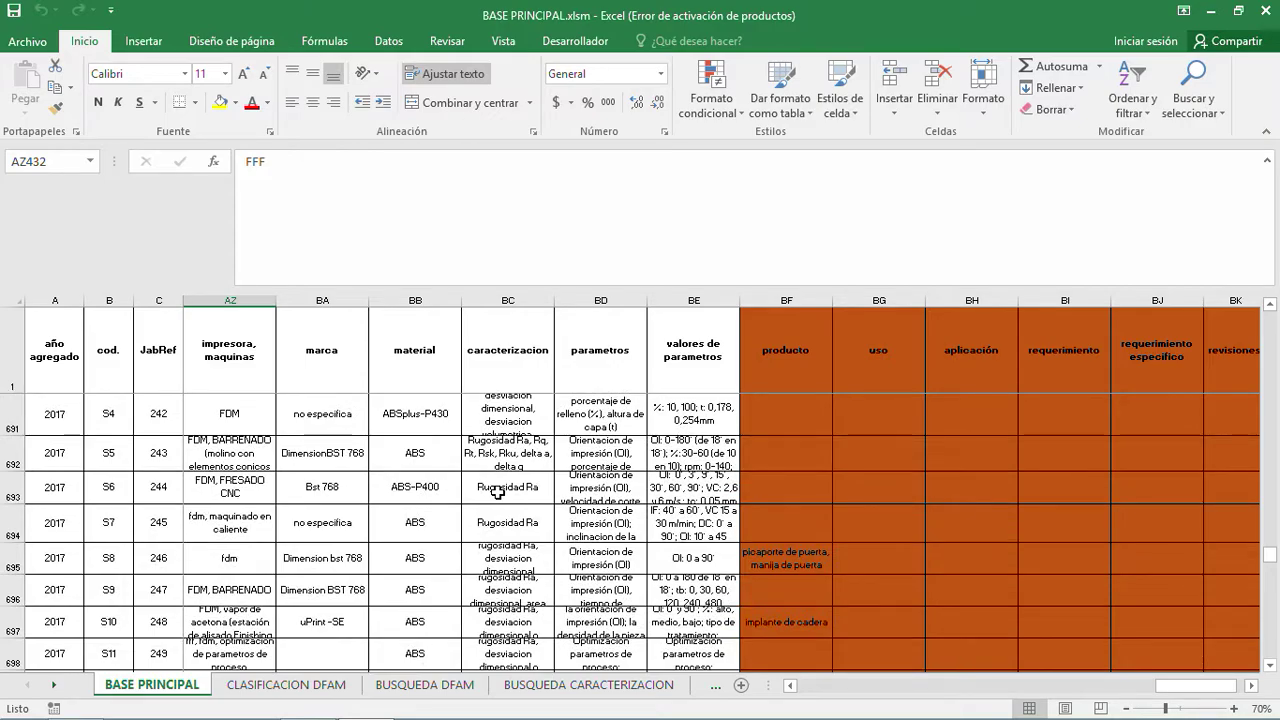
pyautogui.scroll(1, 498, 492)
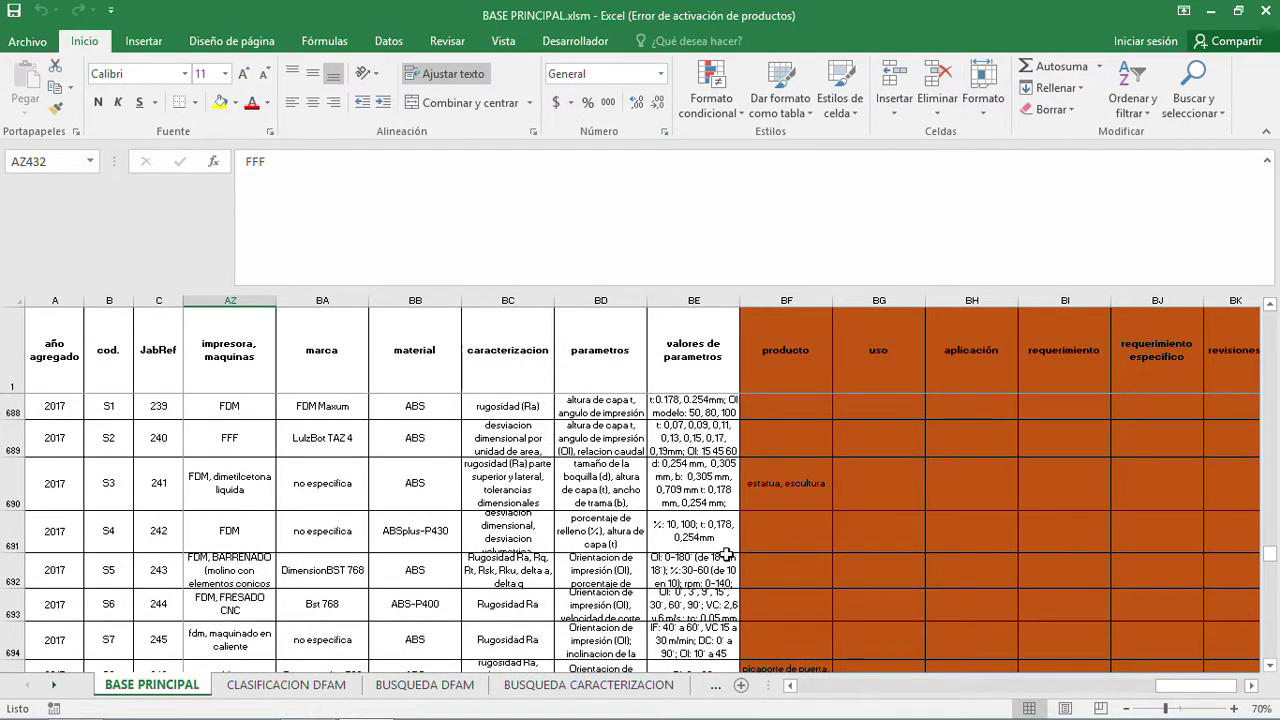
pyautogui.scroll(-3, 486, 496)
pyautogui.scroll(-2, 633, 494)
pyautogui.scroll(-2, 633, 497)
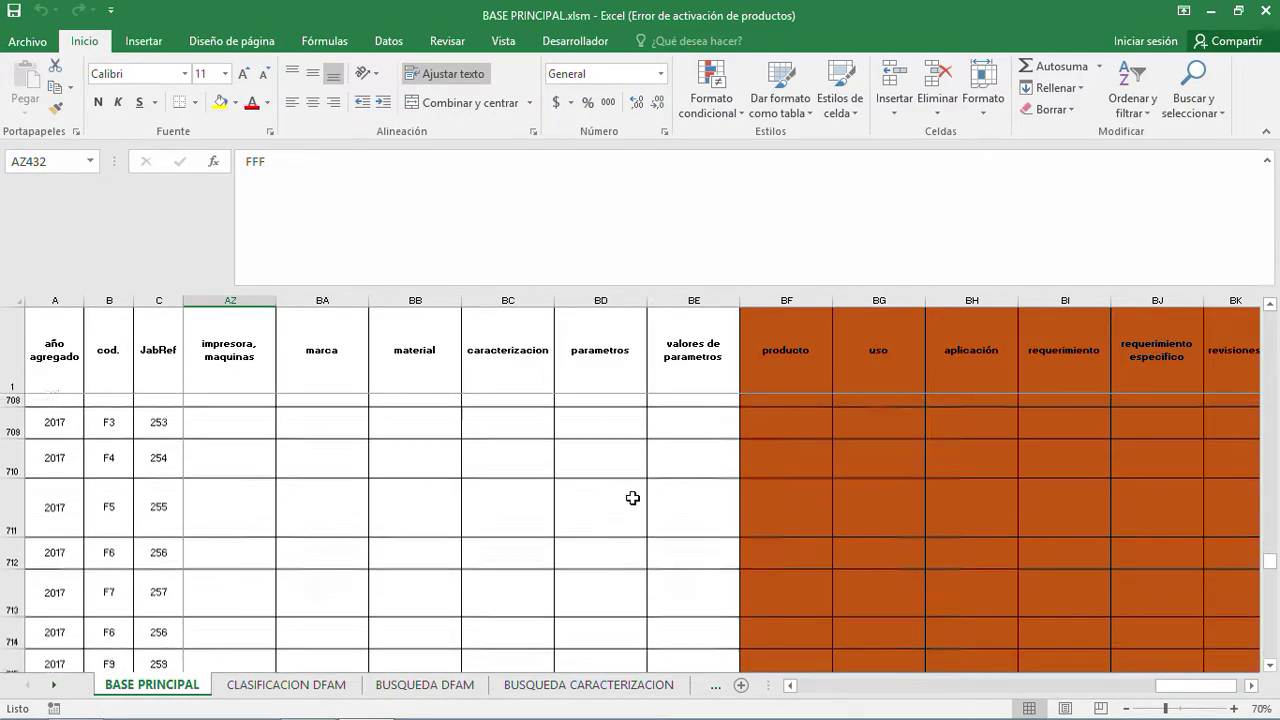
# Step: Examine the F records from F5 in row 711 down to F77 in row 783
pyautogui.scroll(-9, 164, 540)
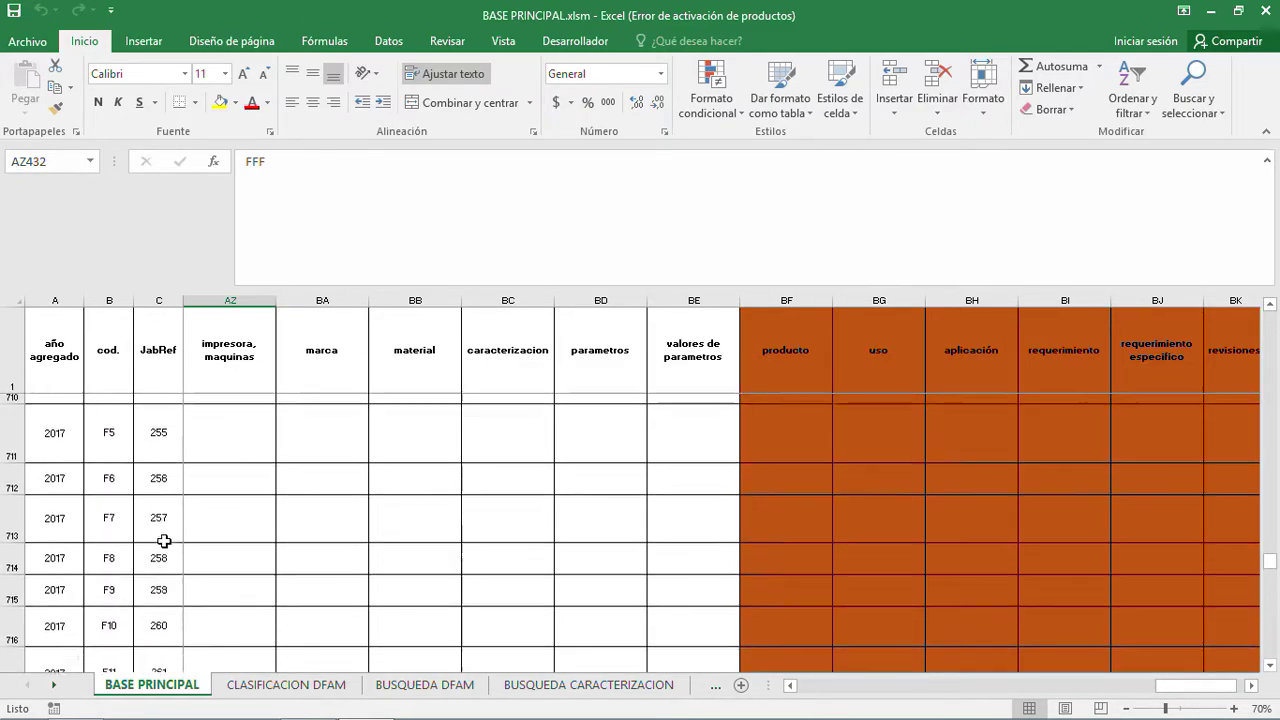
pyautogui.scroll(-9, 160, 545)
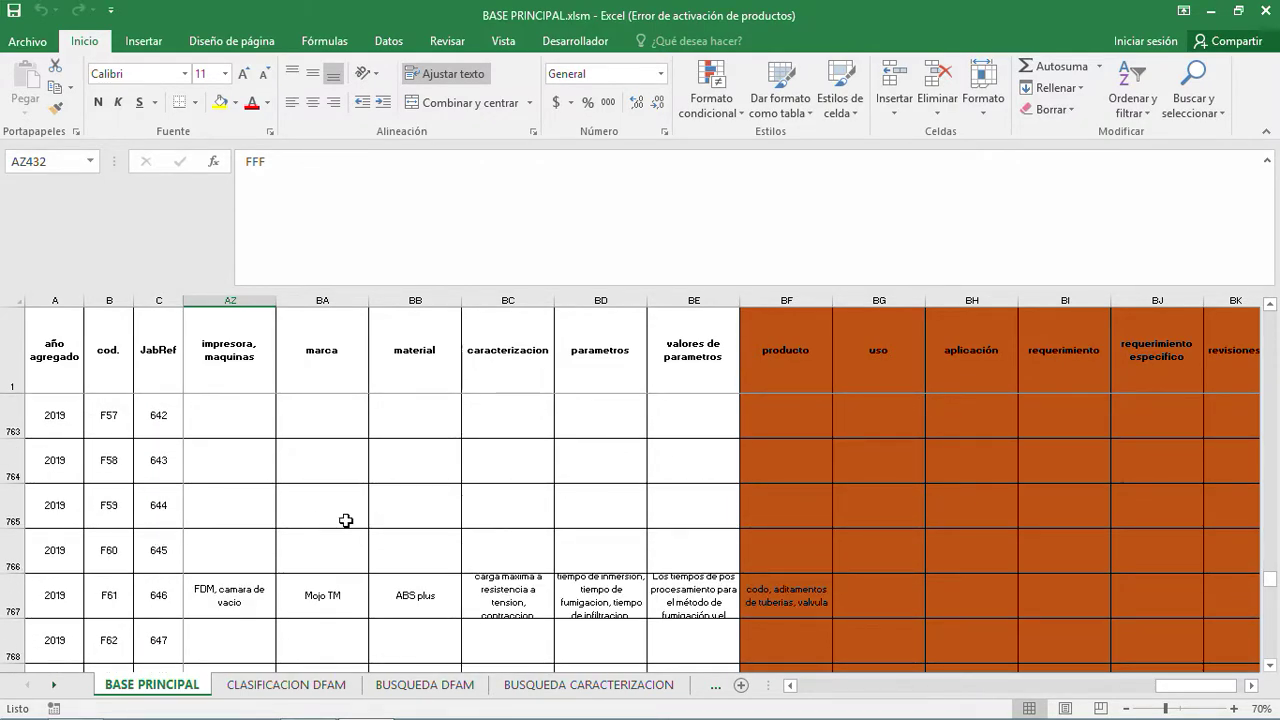
pyautogui.scroll(-2, 345, 520)
pyautogui.scroll(-4, 345, 520)
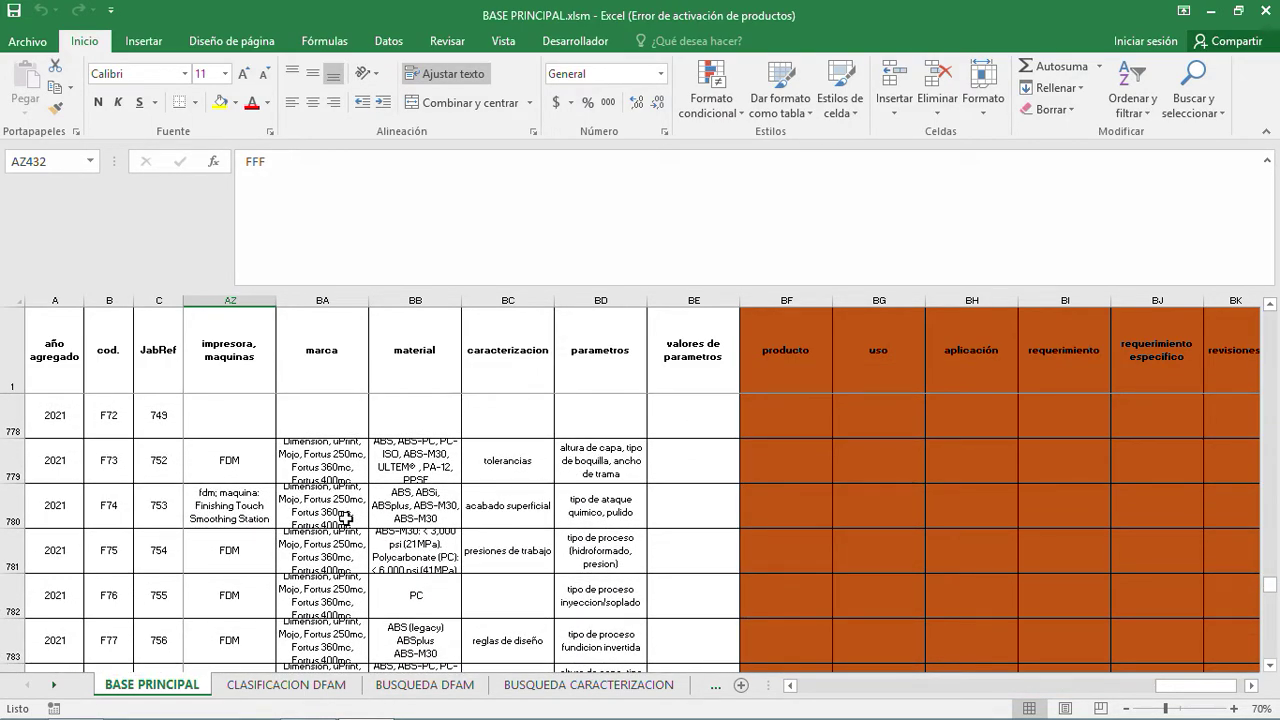
# Step: Look over the files in the PROGRAMA PROTOTIPO folder in File Explorer and return to the BASE PRINCIPAL workbook in Excel
pyautogui.moveTo(155, 716)
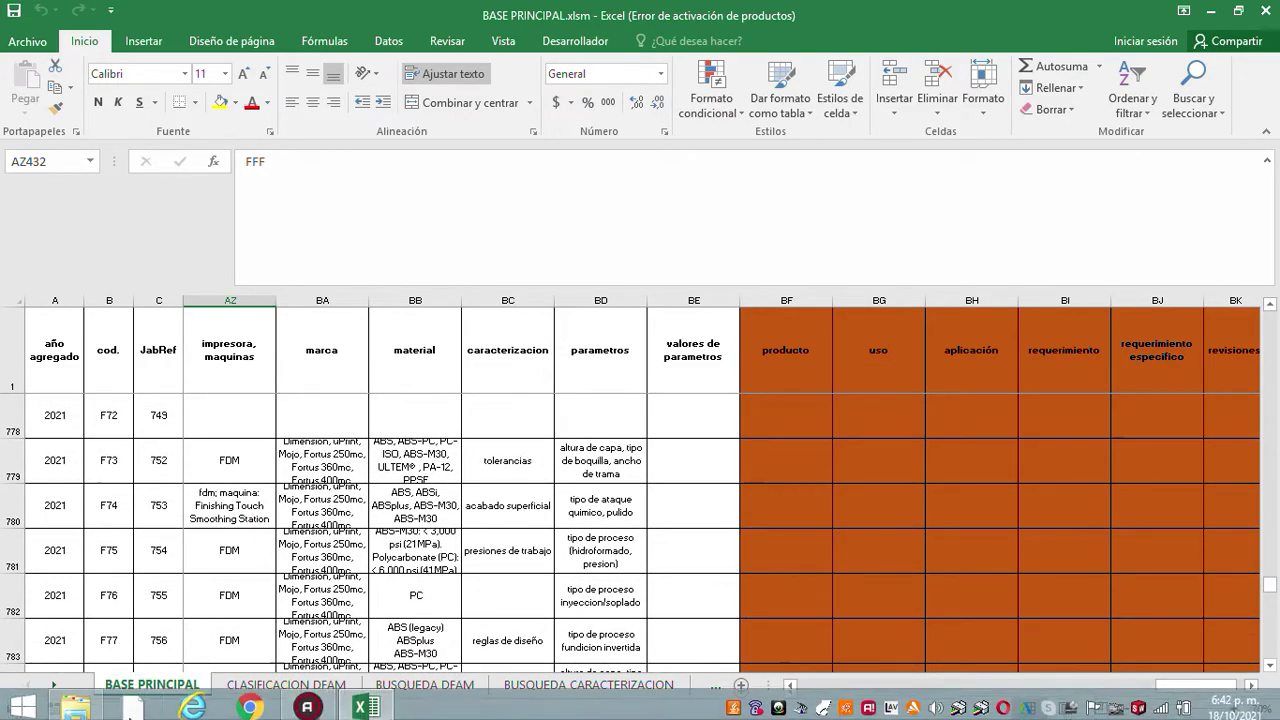
pyautogui.click(76, 701)
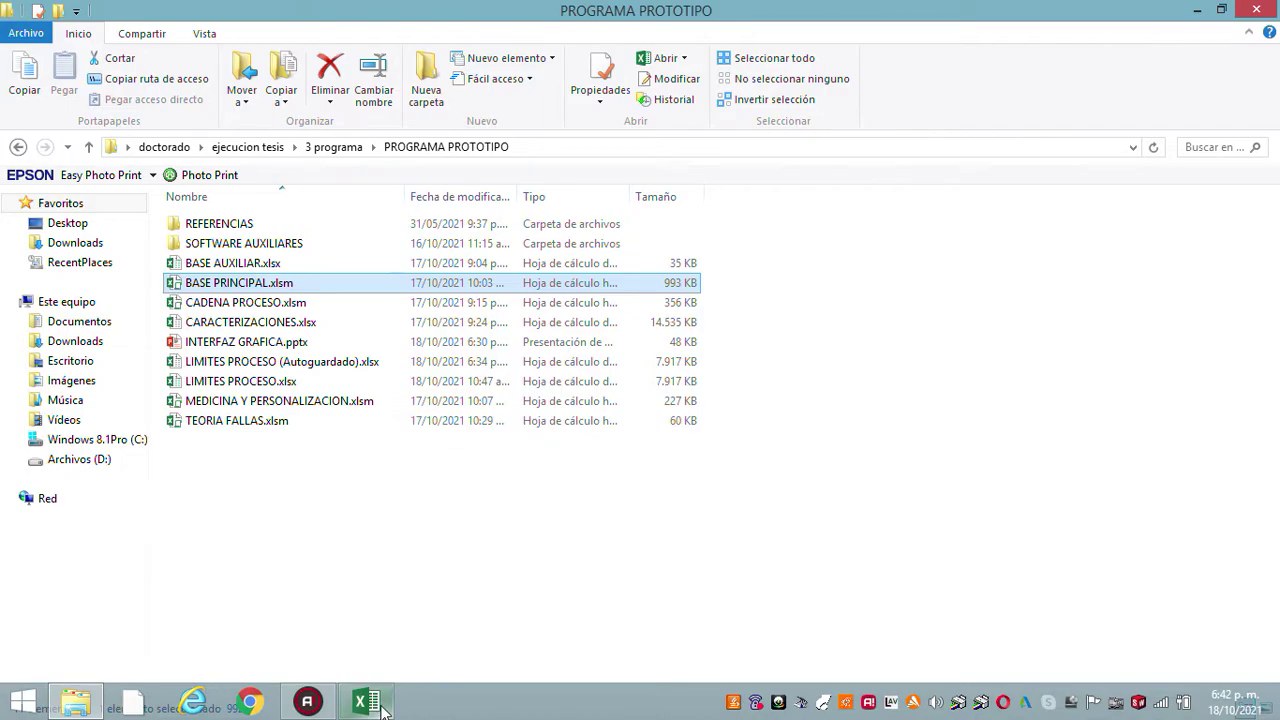
pyautogui.click(366, 701)
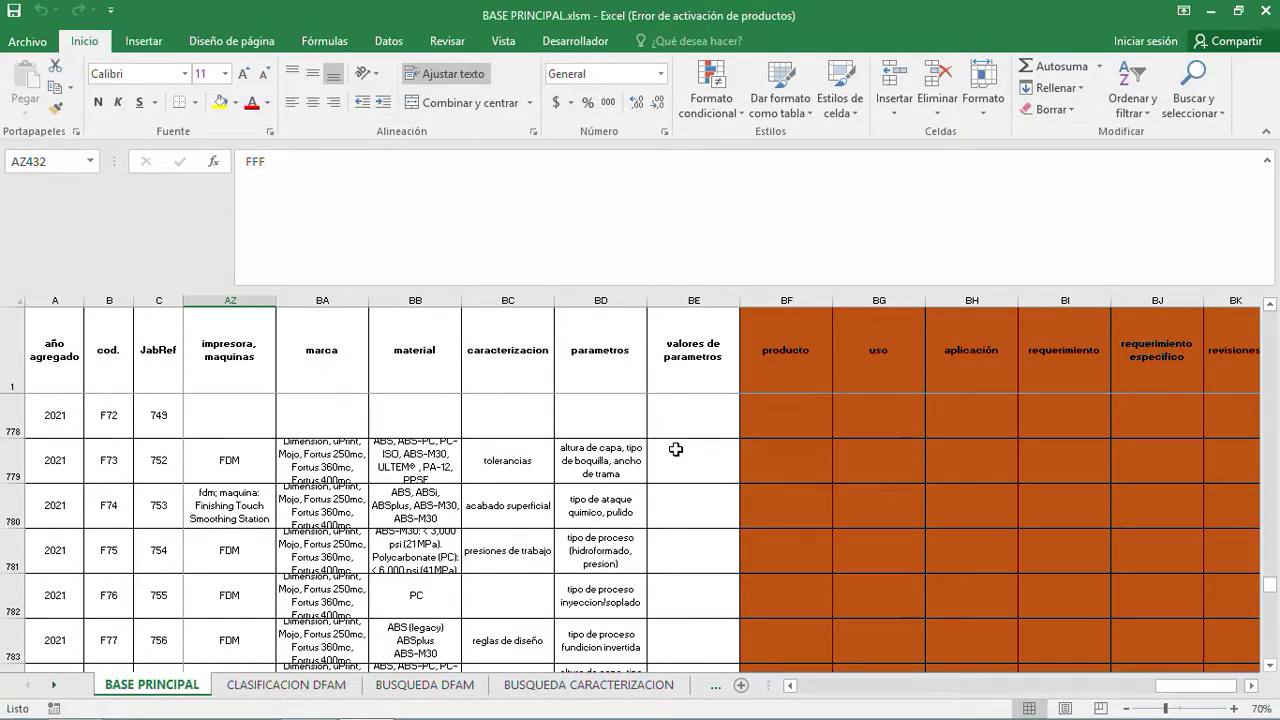
# Step: Select the ME records' cells from "impresora, maquinas" through "producto", from ME1 in row 805 down to ME15 in row 819
pyautogui.scroll(-9, 676, 450)
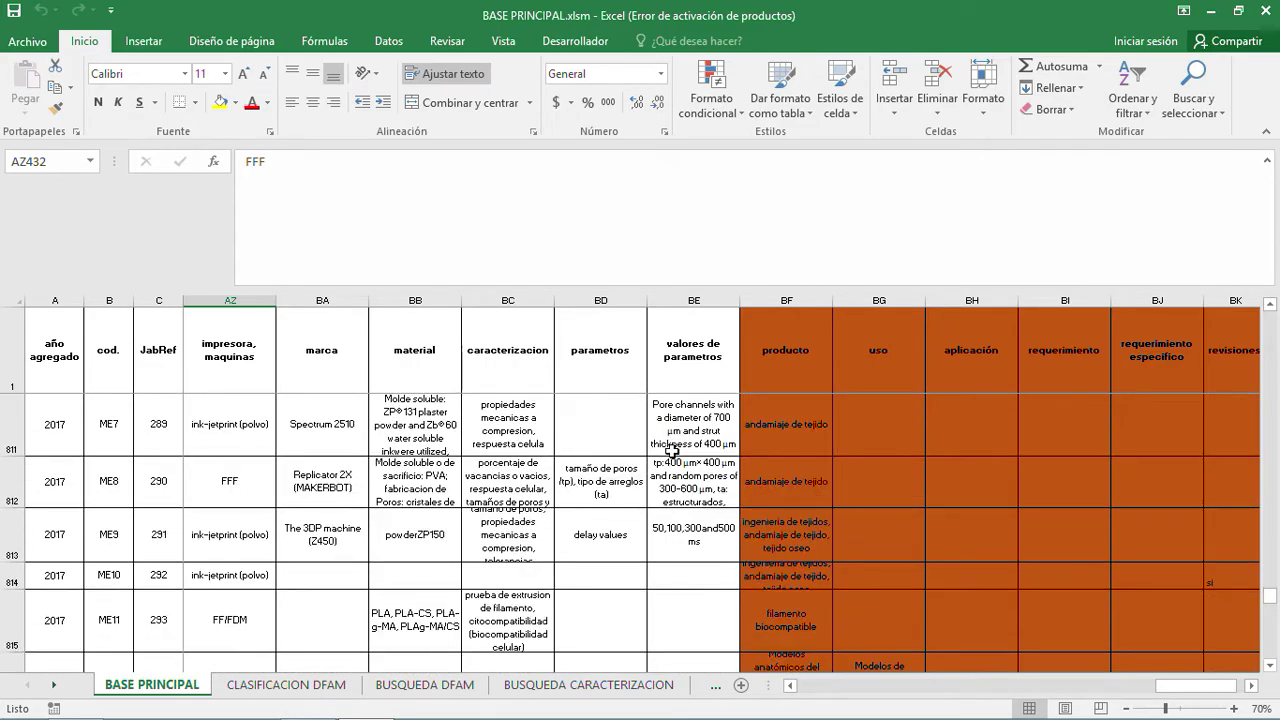
pyautogui.scroll(1, 670, 450)
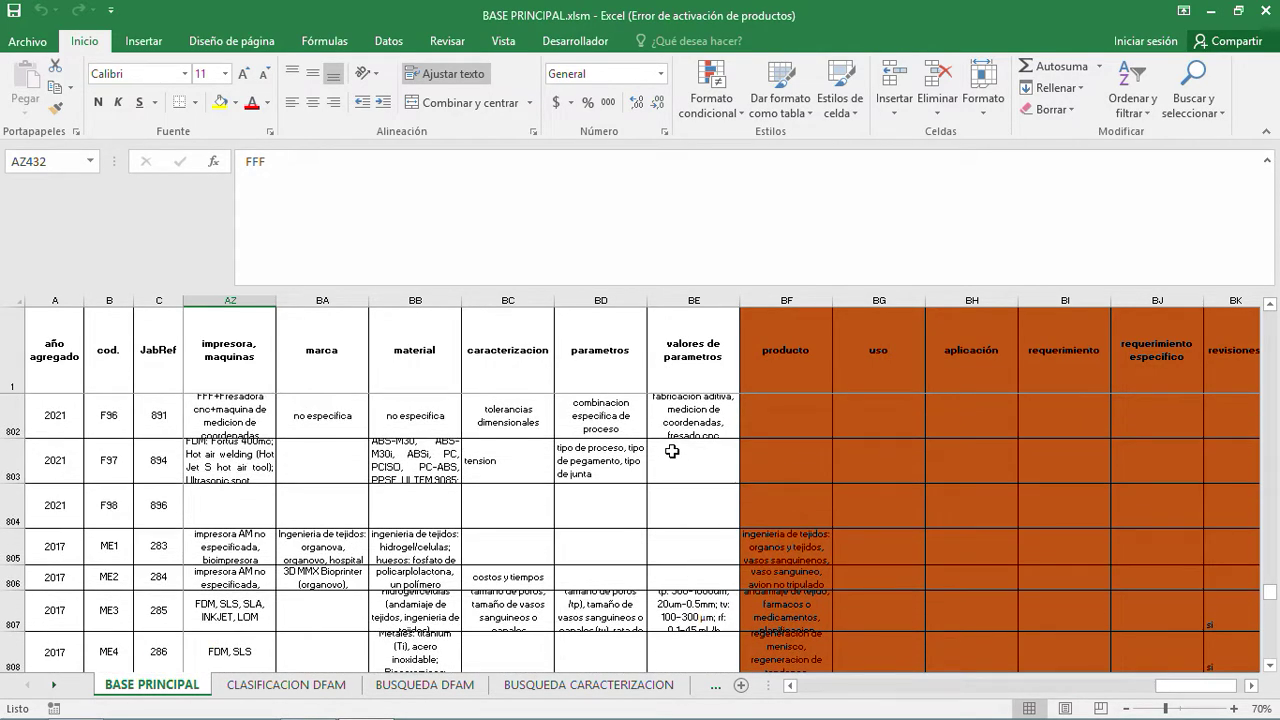
pyautogui.click(200, 546)
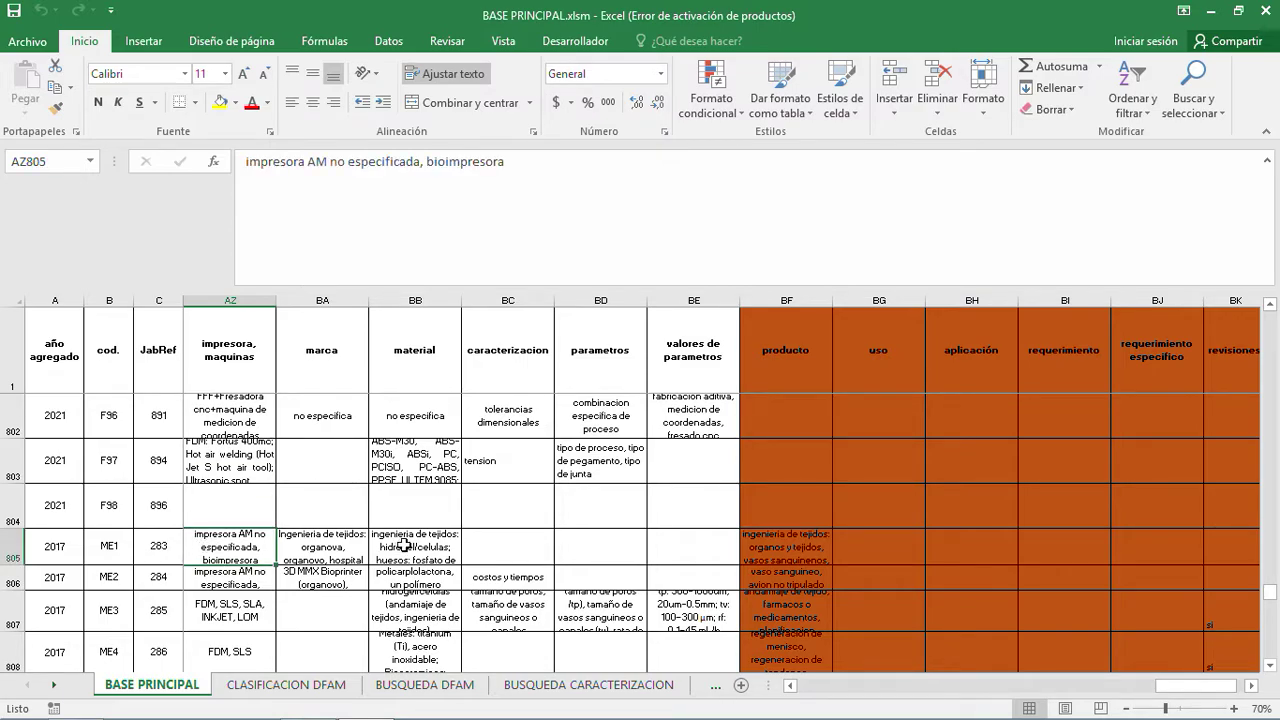
pyautogui.hotkey('shift', 'Right')
pyautogui.hotkey('shift', 'Right')
pyautogui.hotkey('shift', 'Right')
pyautogui.hotkey('shift', 'Right')
pyautogui.hotkey('shift', 'Right')
pyautogui.hotkey('shift', 'Right')
pyautogui.hotkey('shift', 'Down')
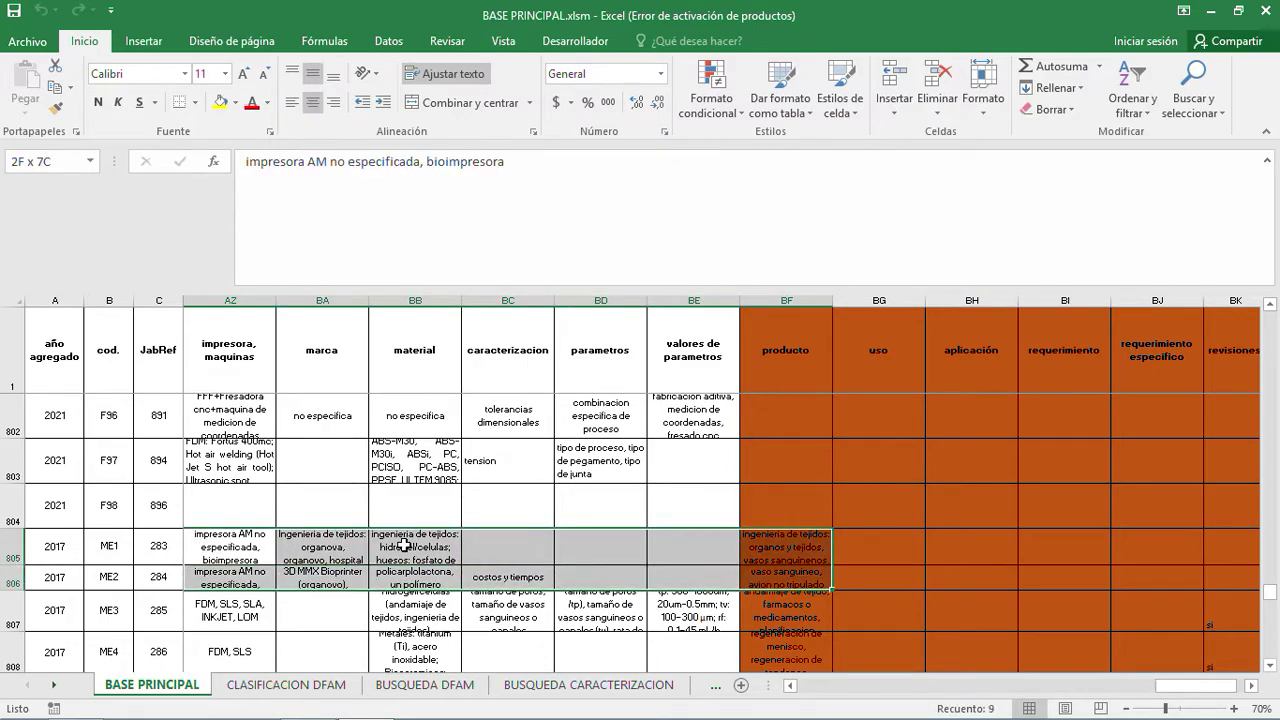
pyautogui.hotkey('shift', 'Down')
pyautogui.hotkey('shift', 'Down')
pyautogui.hotkey('shift', 'Down')
pyautogui.hotkey('shift', 'Down')
pyautogui.hotkey('shift', 'Down')
pyautogui.hotkey('shift', 'Down')
pyautogui.hotkey('shift', 'Down')
pyautogui.hotkey('shift', 'Down')
pyautogui.hotkey('shift', 'Down')
pyautogui.hotkey('shift', 'Down')
pyautogui.hotkey('shift', 'Down')
pyautogui.hotkey('shift', 'Down')
pyautogui.hotkey('shift', 'Down')
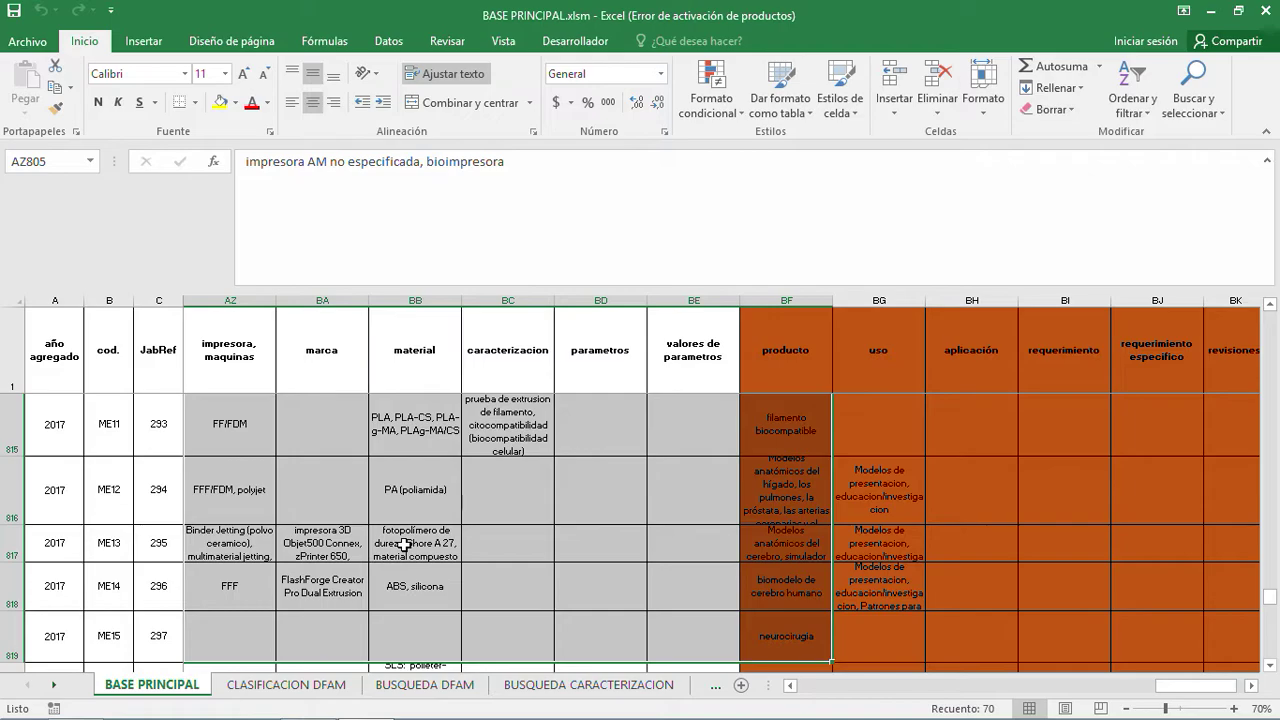
# Step: Go across the header row from "producto" through "uso", "aplicación" and the requirement columns to just past "revisiones"
pyautogui.click(791, 369)
pyautogui.press('Right')
pyautogui.press('Right')
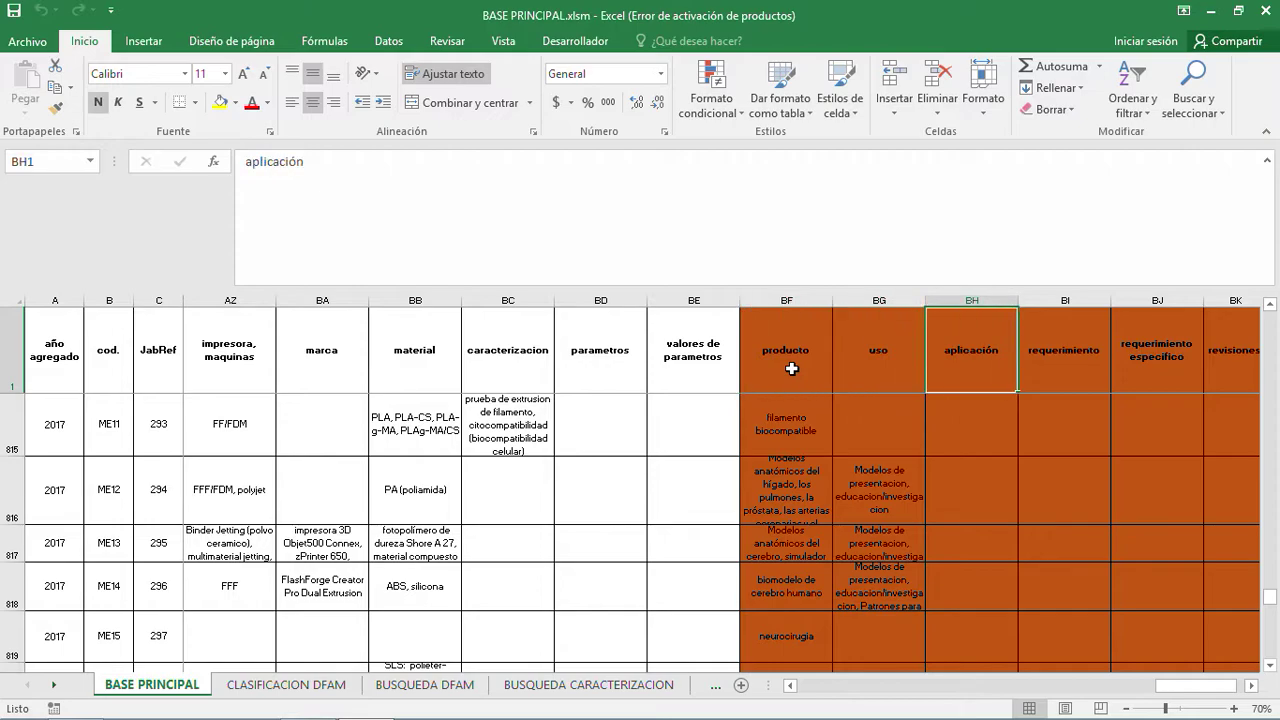
pyautogui.press('Right')
pyautogui.press('Right')
pyautogui.press('Right')
pyautogui.press('Right')
# Step: Go back along the header row to "DFAM en el estricto sentido" in cell AW1 and view its columns down to the S records
pyautogui.press('Left')
pyautogui.press('Left')
pyautogui.press('Left')
pyautogui.press('Left')
pyautogui.press('Left')
pyautogui.press('Left')
pyautogui.press('Left')
pyautogui.press('Left')
pyautogui.press('Left')
pyautogui.press('Left')
pyautogui.press('Left')
pyautogui.press('Left')
pyautogui.press('Left')
pyautogui.press('Left')
pyautogui.press('Left')
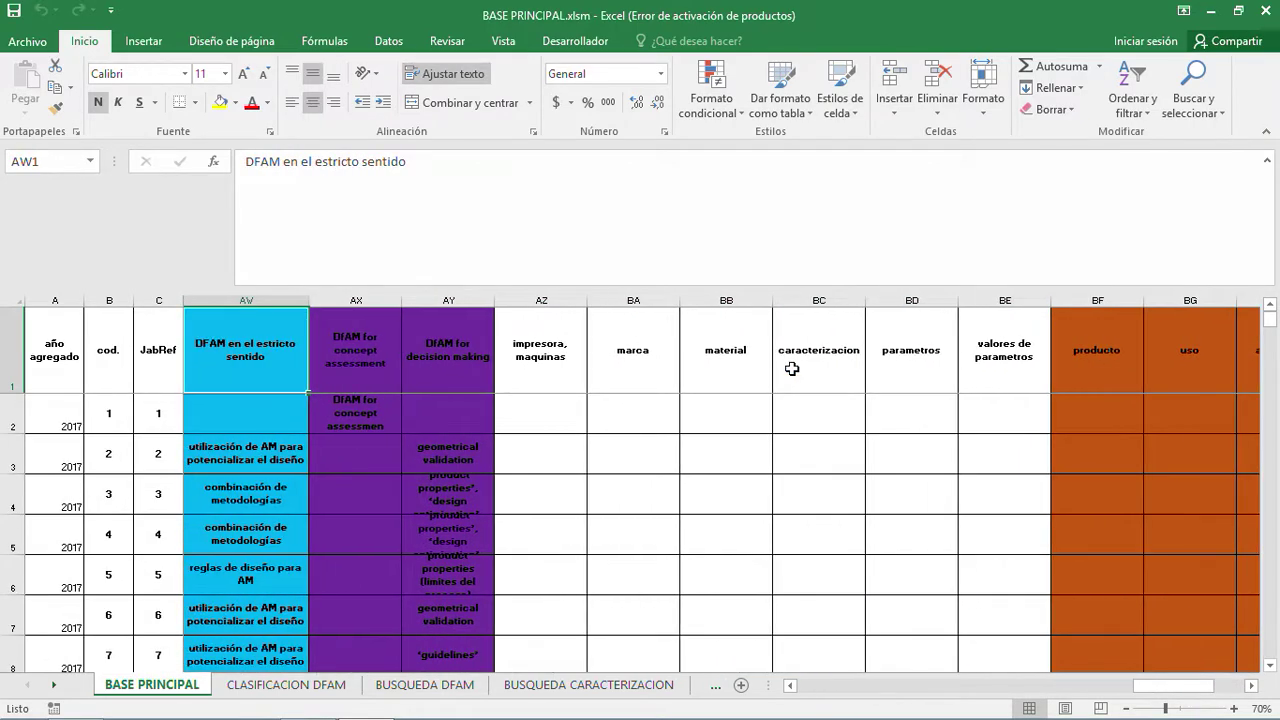
pyautogui.scroll(-2, 586, 491)
pyautogui.moveTo(1272, 333); pyautogui.dragTo(1266, 552)
pyautogui.scroll(-2, 578, 520)
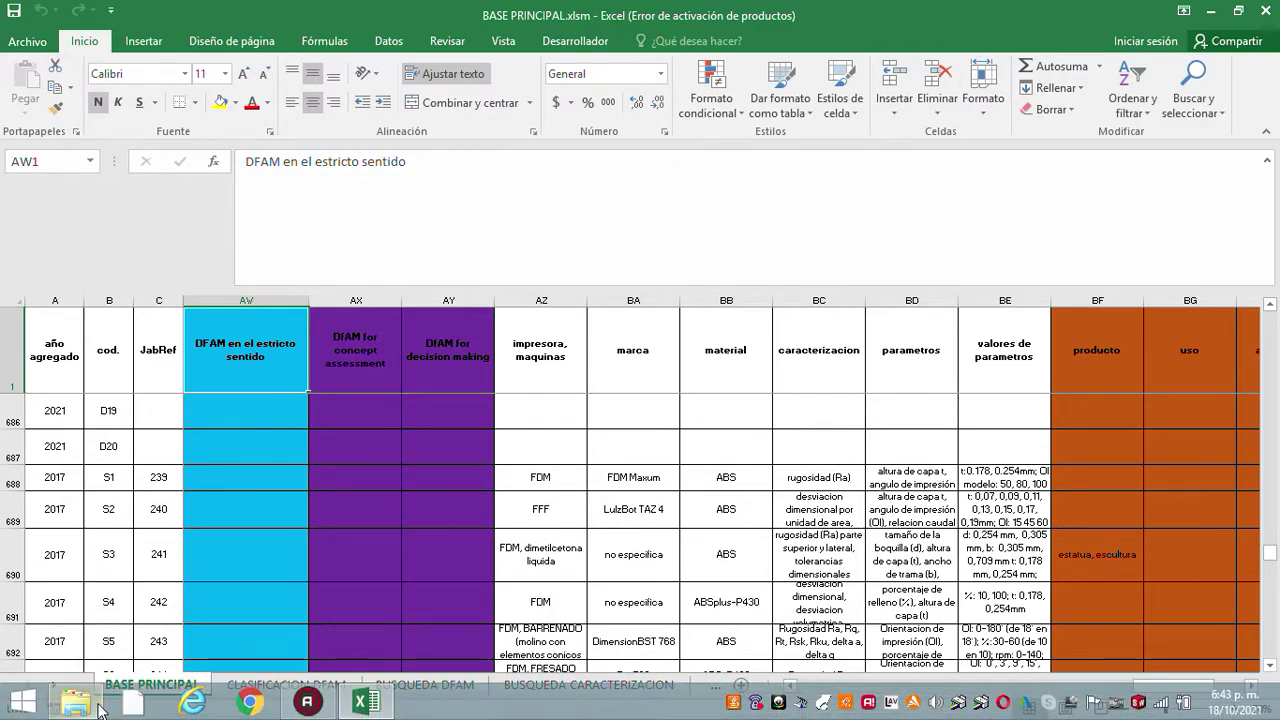
# Step: Switch to File Explorer and point out CADENA PROCESO.xlsm, MEDICINA Y PERSONALIZACION.xlsm and TEORIA FALLAS.xlsm by selecting each in turn
pyautogui.click(76, 709)
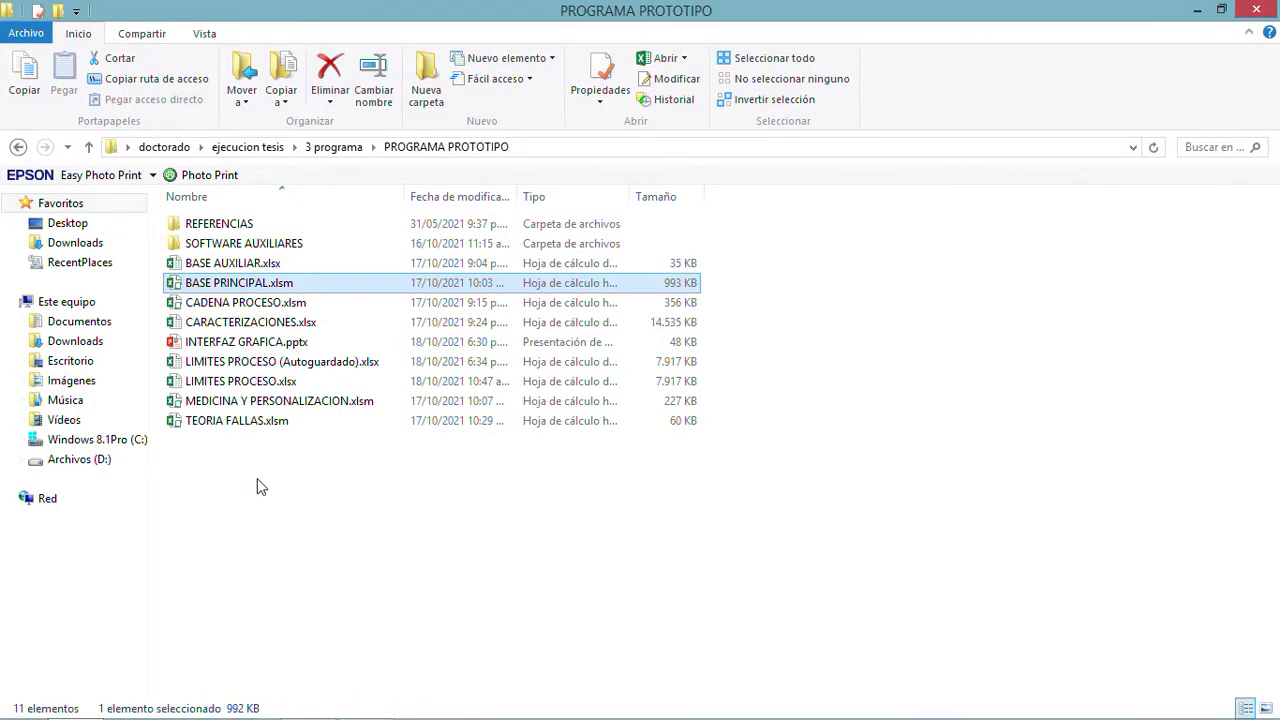
pyautogui.click(210, 305)
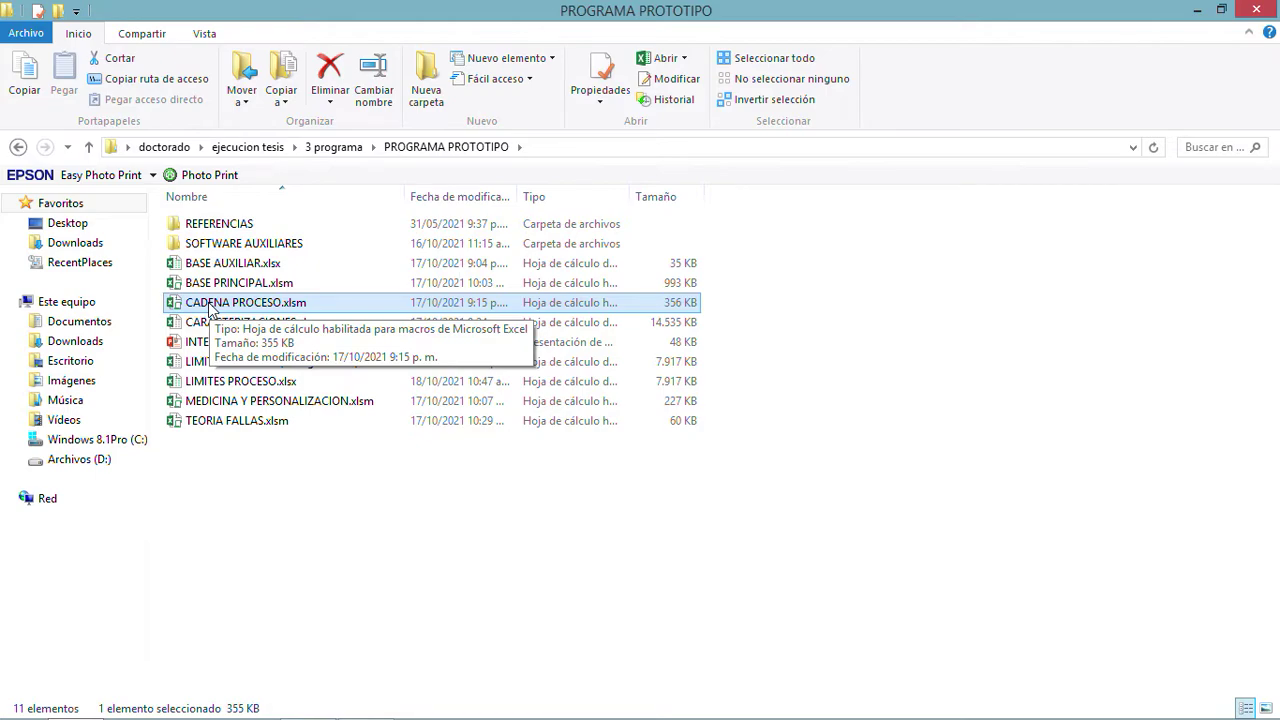
pyautogui.click(218, 405)
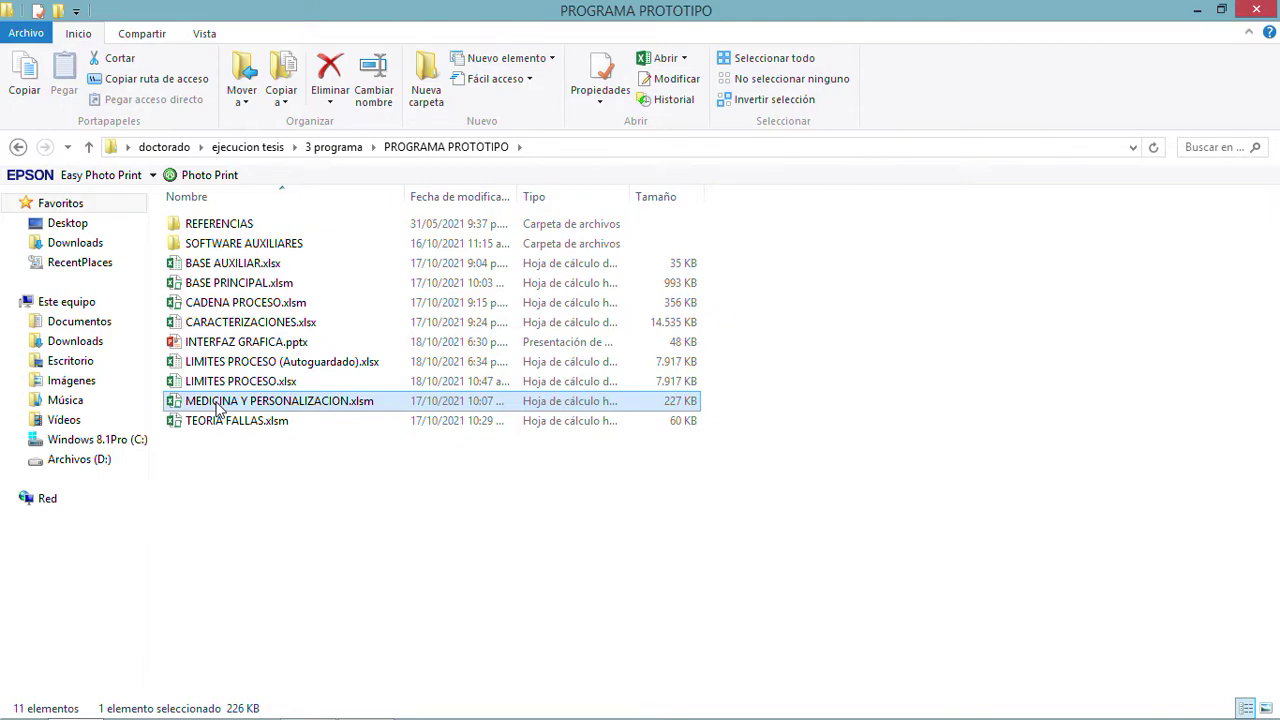
pyautogui.click(219, 424)
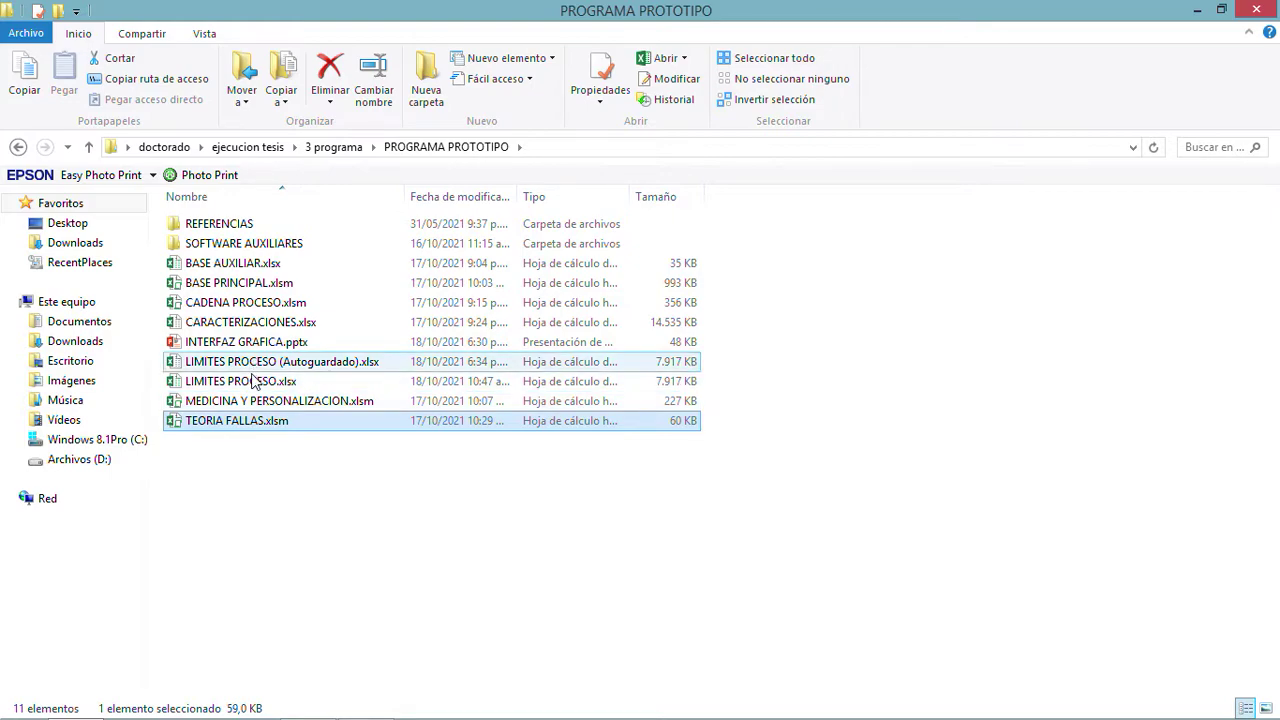
# Step: Delete the file LIMITES PROCESO.xlsx from the PROGRAMA PROTOTIPO folder, keeping its autosaved copy
pyautogui.click(255, 385)
pyautogui.rightClick(254, 385)
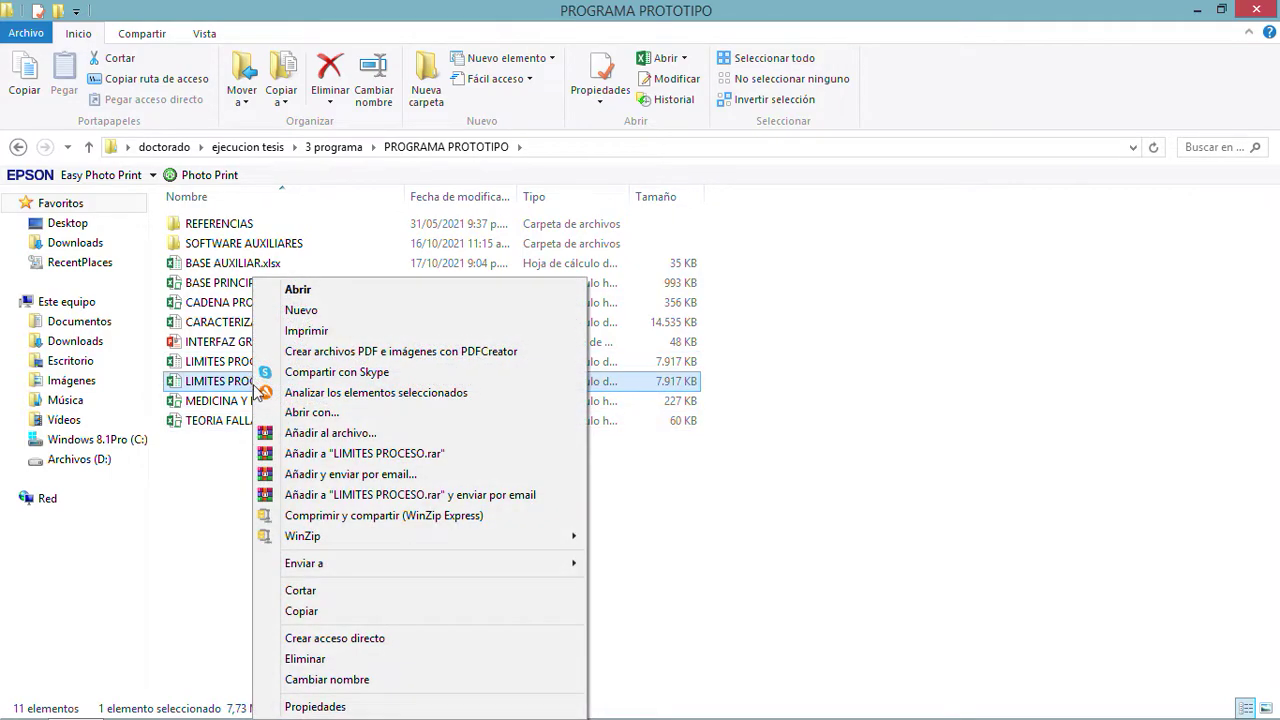
pyautogui.click(305, 658)
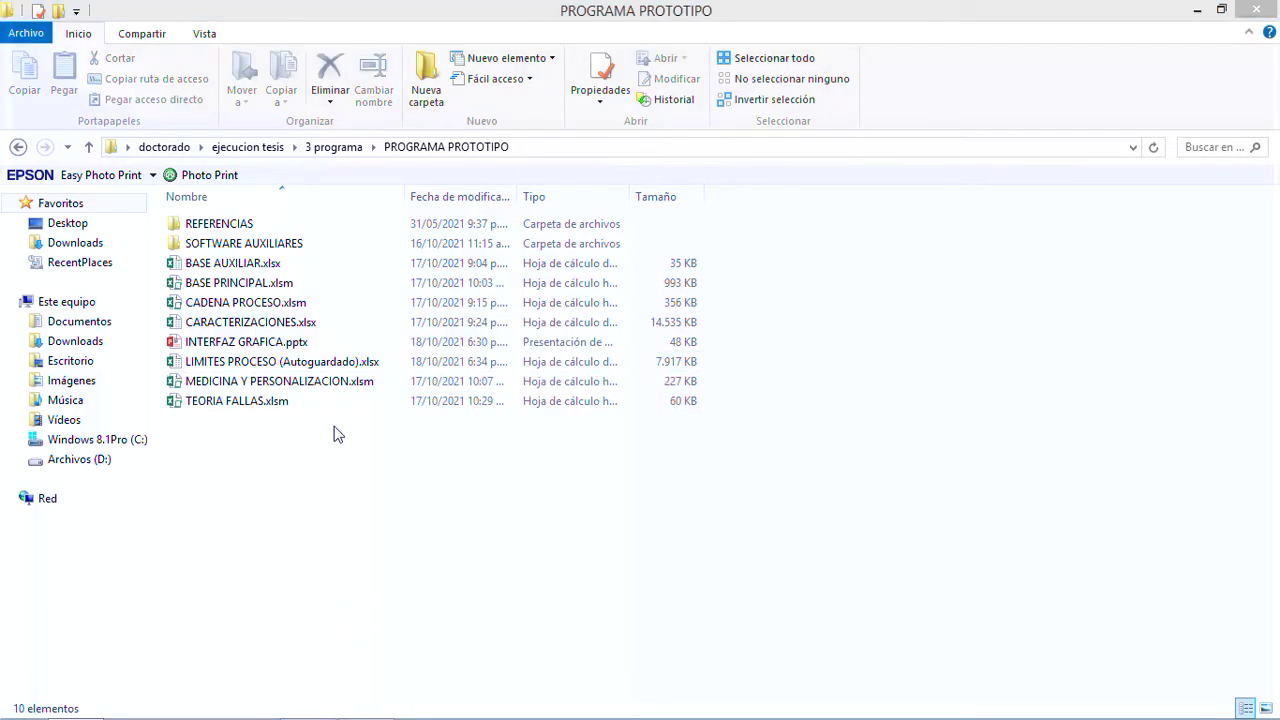
# Step: Rename the file LIMITES PROCESO (Autoguardado).xlsx as LIMITES PROCESO.xlsx
pyautogui.rightClick(335, 370)
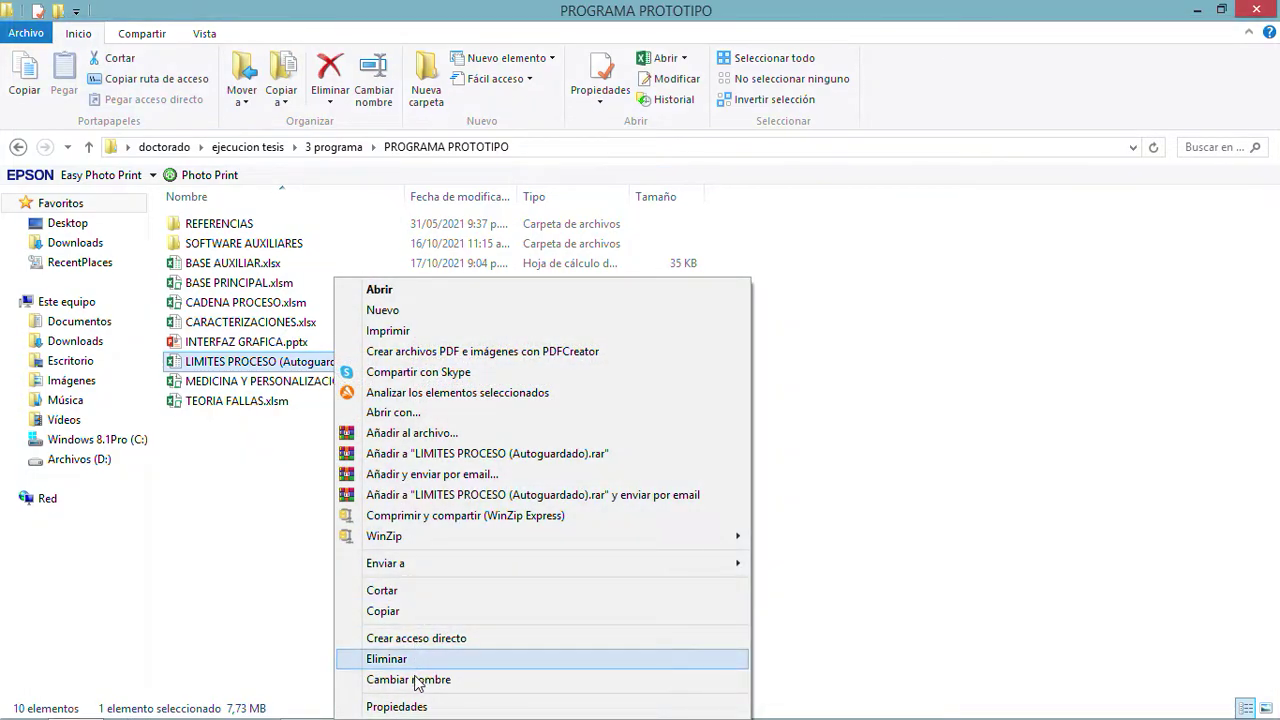
pyautogui.click(416, 679)
pyautogui.press('Right')
pyautogui.press('BackSpace')
pyautogui.press('BackSpace')
pyautogui.press('BackSpace')
pyautogui.press('BackSpace')
pyautogui.press('BackSpace')
pyautogui.press('BackSpace')
pyautogui.press('BackSpace')
pyautogui.press('BackSpace')
pyautogui.press('BackSpace')
pyautogui.press('BackSpace')
pyautogui.press('BackSpace')
pyautogui.press('BackSpace')
pyautogui.press('BackSpace')
pyautogui.press('BackSpace')
pyautogui.press('BackSpace')
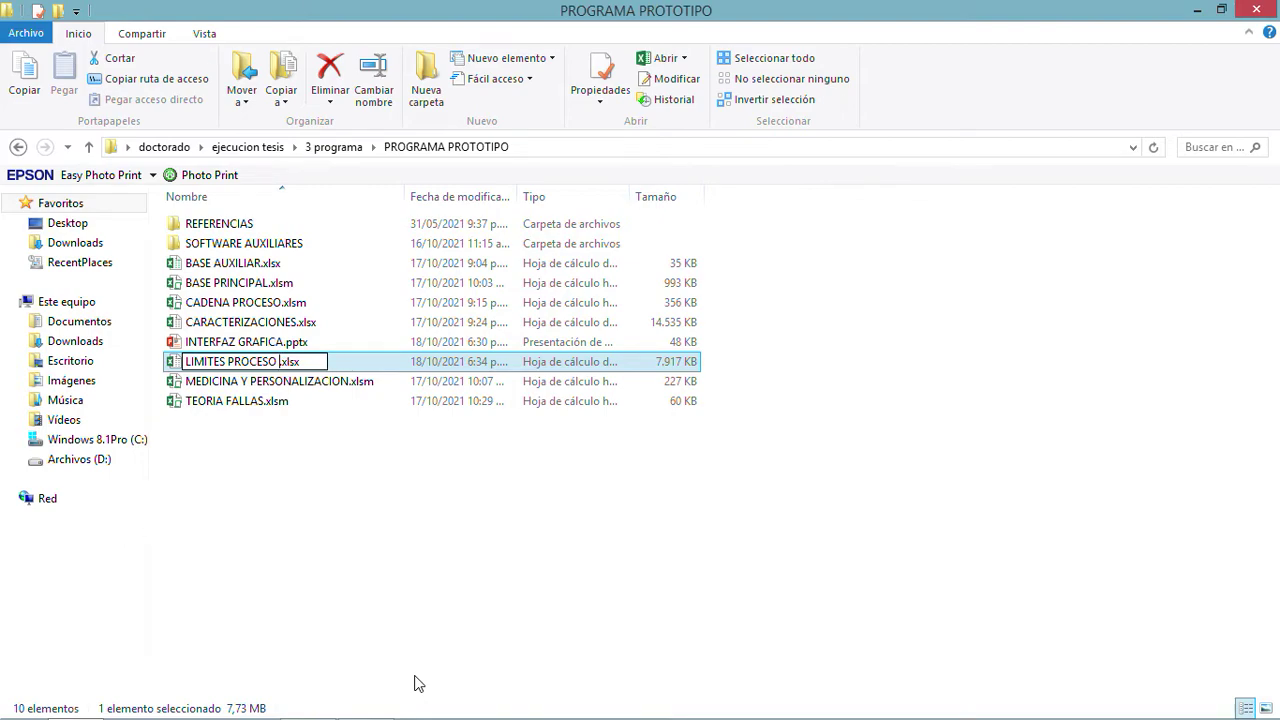
pyautogui.press('Return')
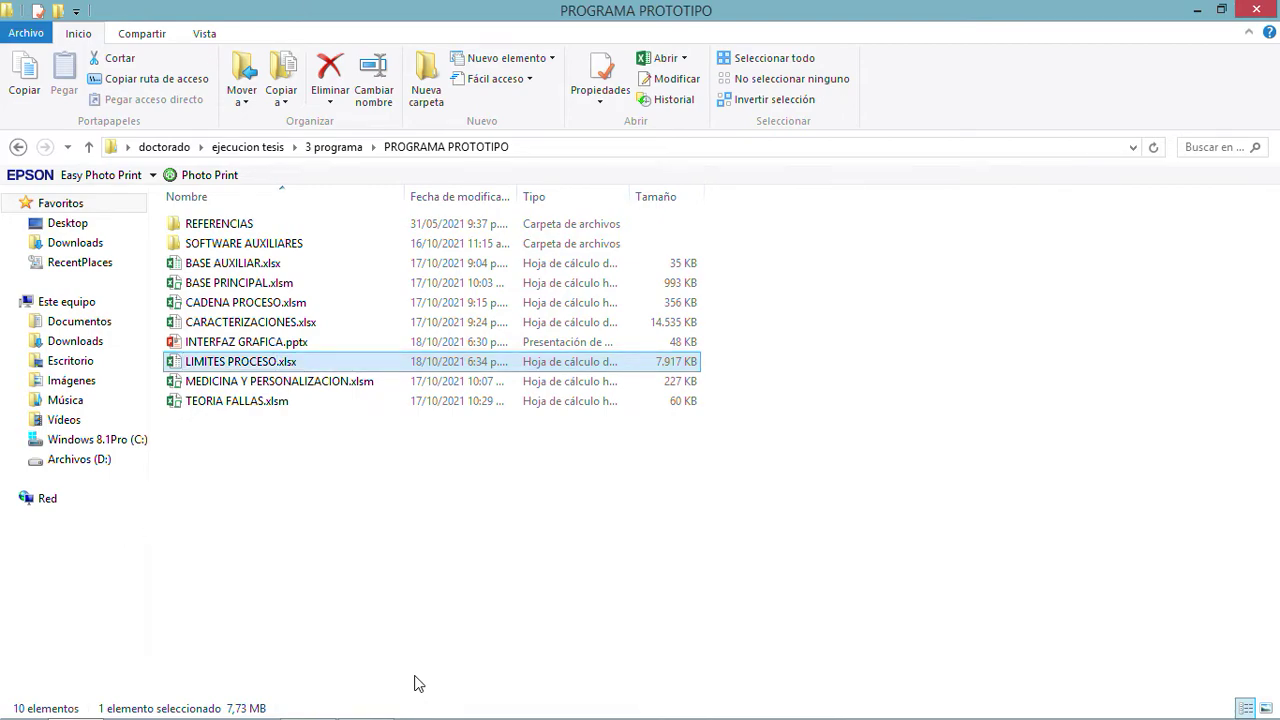
pyautogui.click(418, 500)
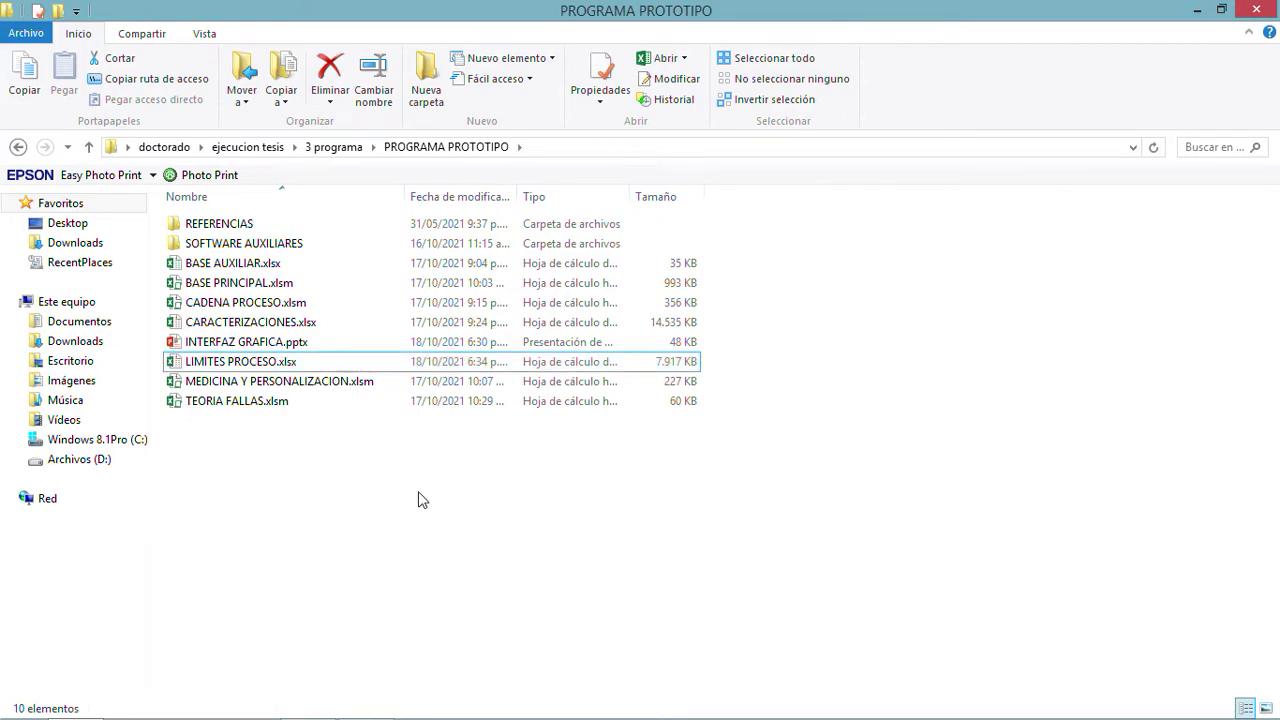
# Step: Switch to the BASE PRINCIPAL workbook in Excel and go down to the ME records around code ME35
pyautogui.click(362, 703)
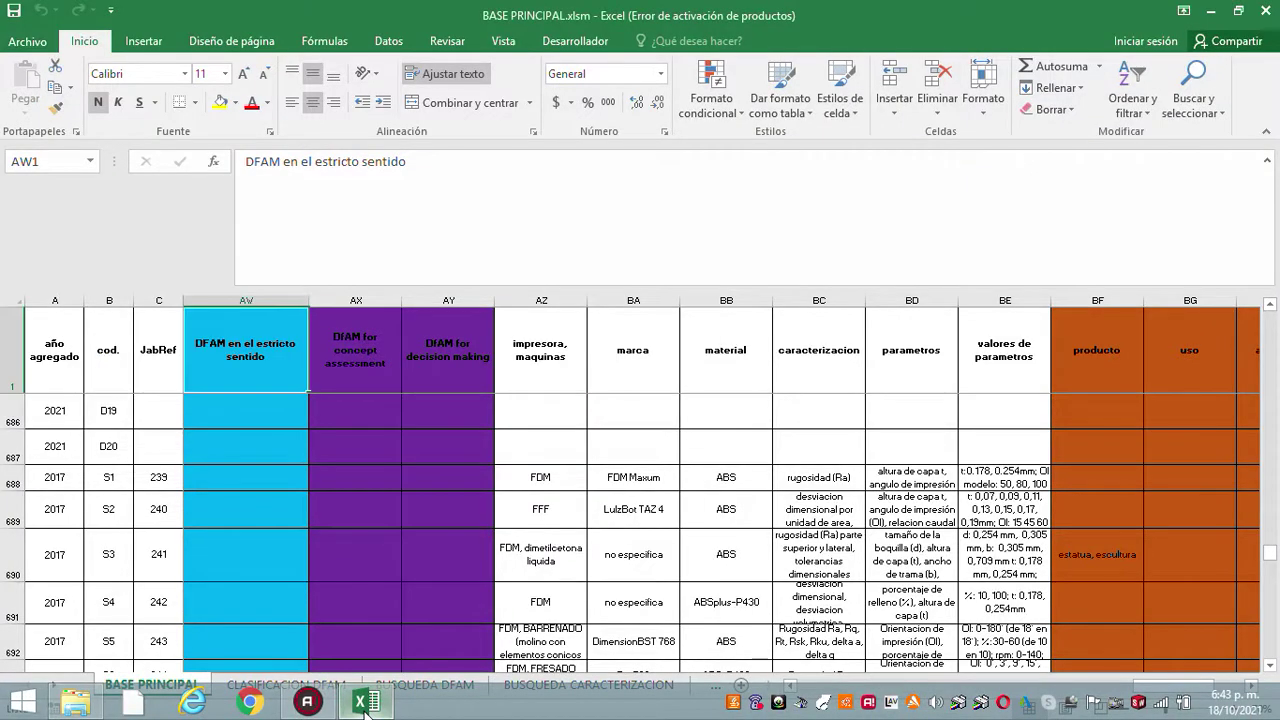
pyautogui.scroll(-20, 449, 509)
pyautogui.scroll(-20, 687, 549)
pyautogui.scroll(-2, 231, 584)
pyautogui.scroll(2, 231, 584)
pyautogui.scroll(-1, 231, 584)
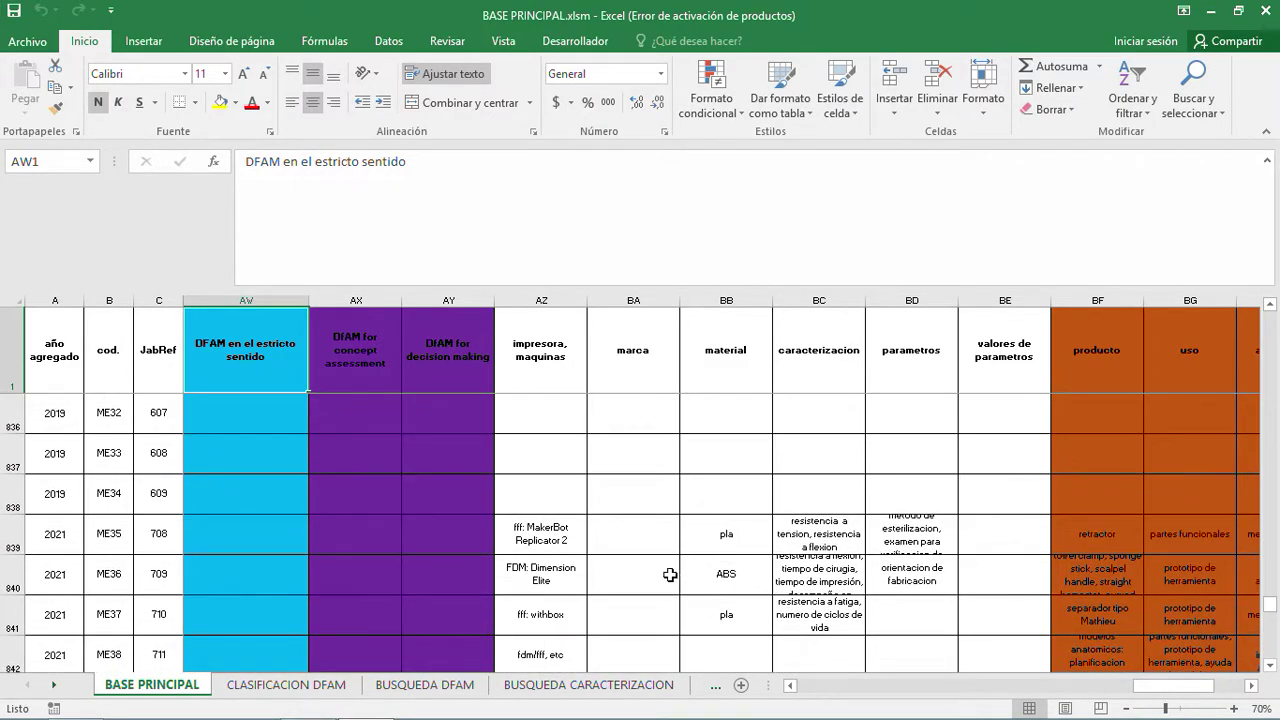
# Step: Go across the ME35 record from "impresora, maquinas" to "valores de parametros" and back, and through the machine cells of the records below it
pyautogui.click(538, 545)
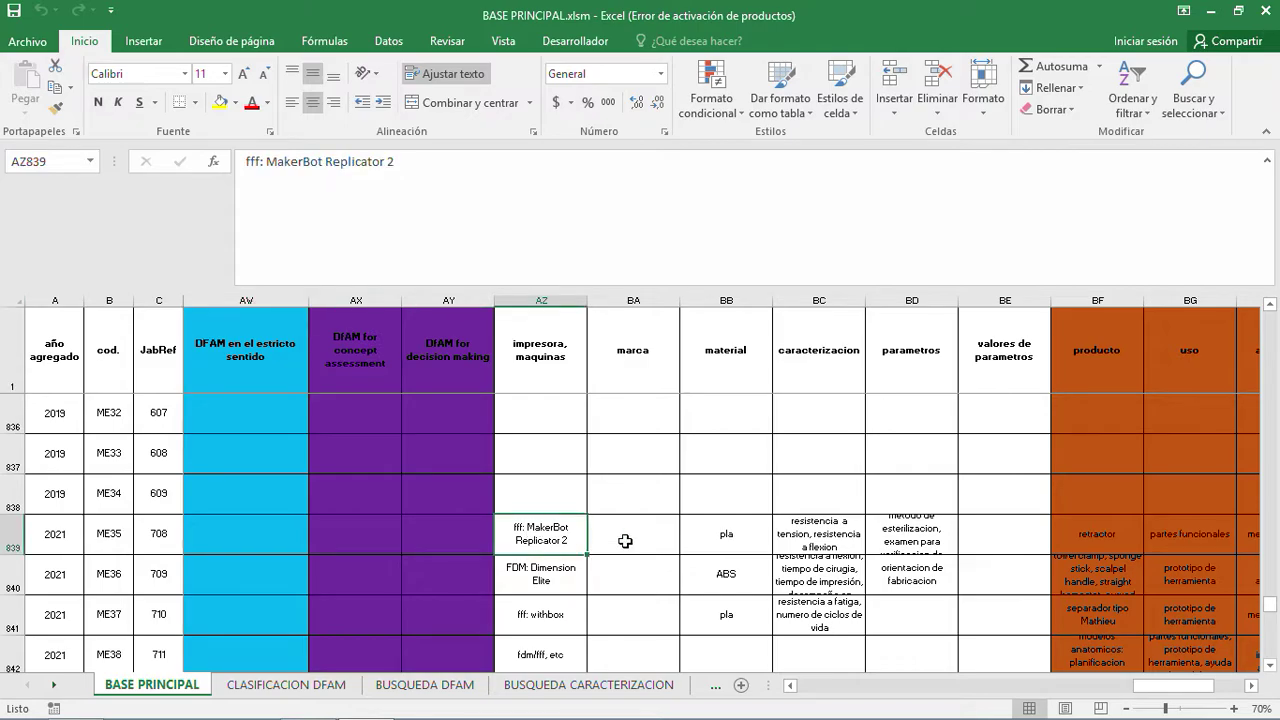
pyautogui.press('Right')
pyautogui.press('Right')
pyautogui.press('Right')
pyautogui.press('Right')
pyautogui.press('Right')
pyautogui.press('Left')
pyautogui.press('Left')
pyautogui.press('Left')
pyautogui.press('Left')
pyautogui.press('Left')
pyautogui.press('Down')
pyautogui.press('Down')
pyautogui.press('Down')
pyautogui.press('Down')
pyautogui.press('Up')
pyautogui.press('Up')
pyautogui.press('Up')
pyautogui.press('Up')
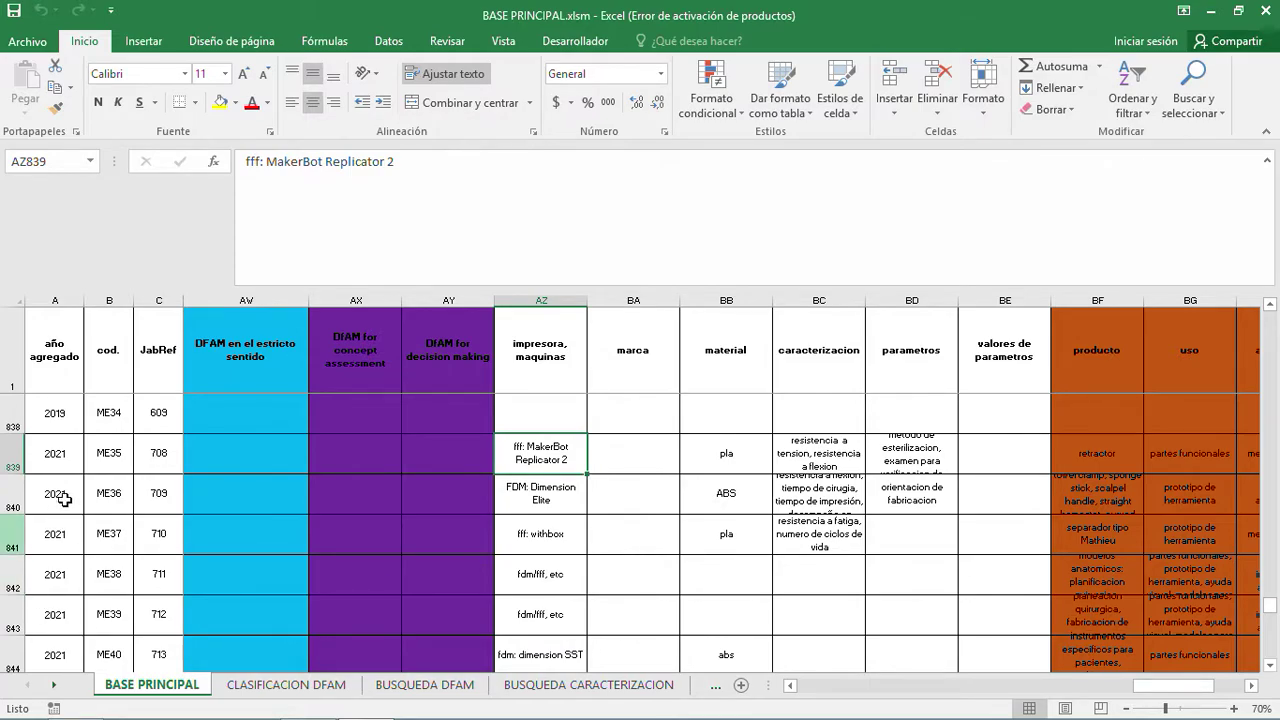
# Step: Select the code ME35 and view the records below it through the ME and FA groups to the E records
pyautogui.click(100, 456)
pyautogui.scroll(-4, 718, 588)
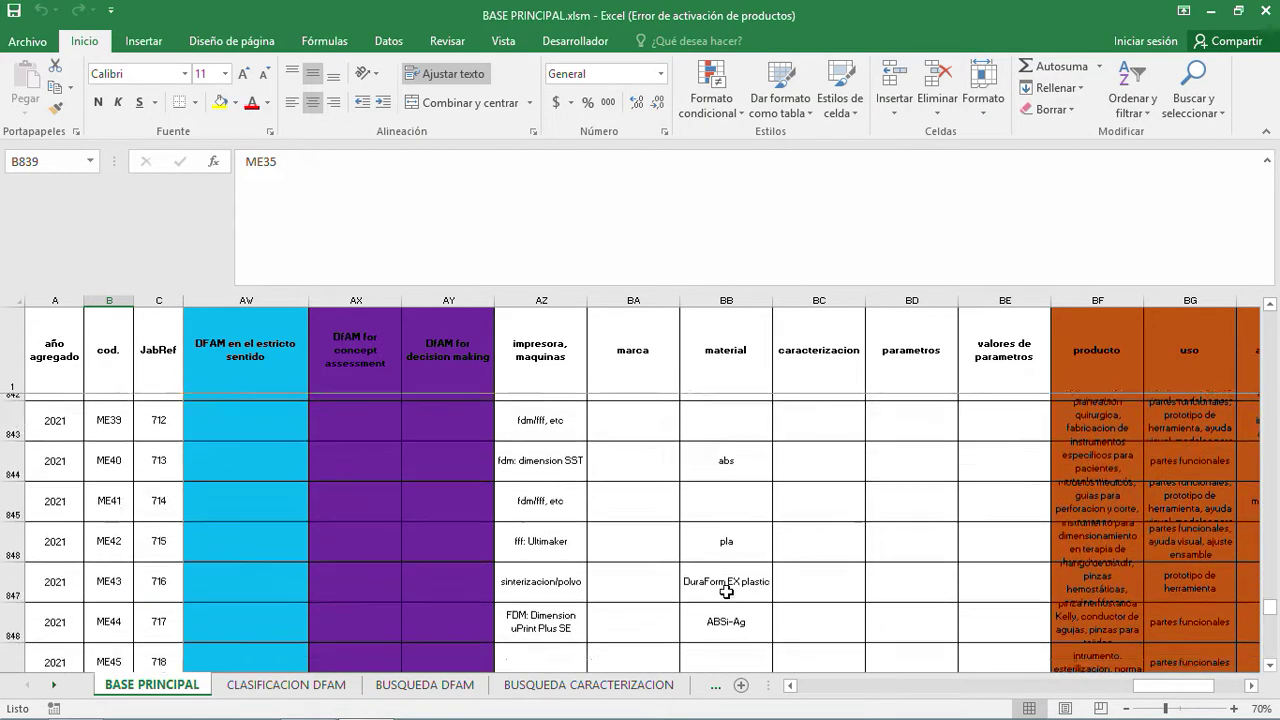
pyautogui.scroll(-11, 726, 592)
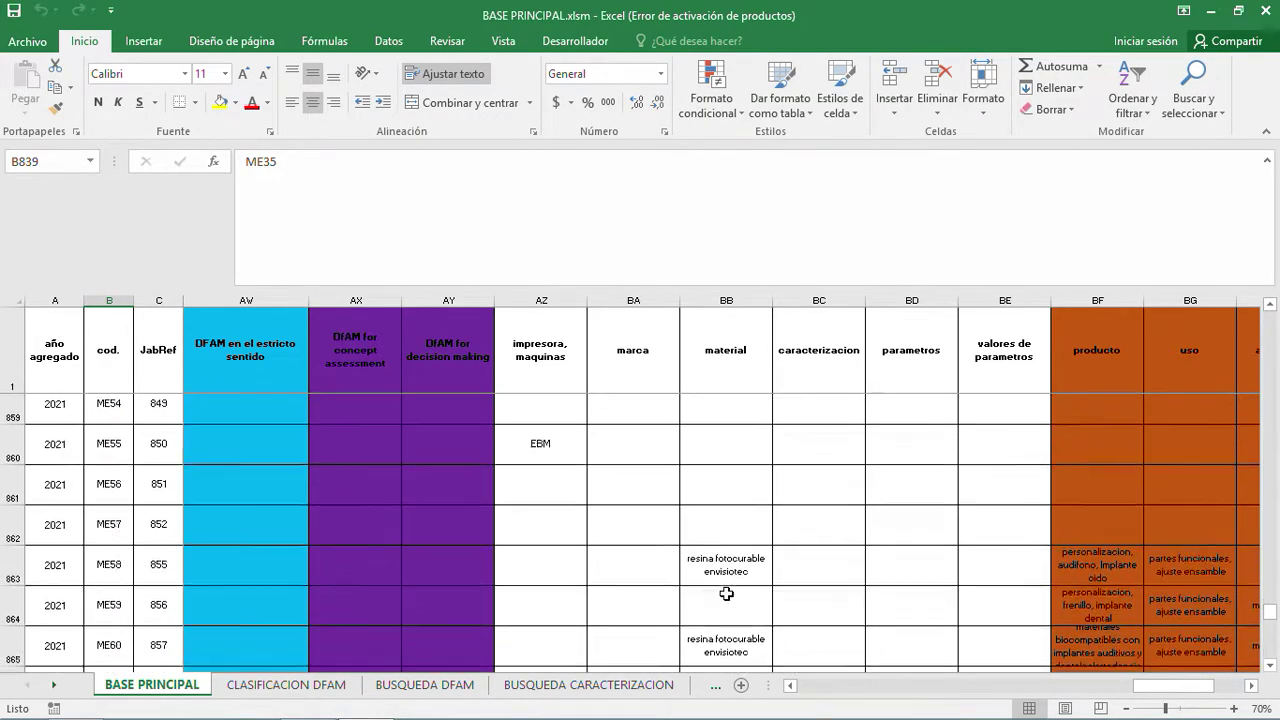
pyautogui.scroll(-9, 726, 592)
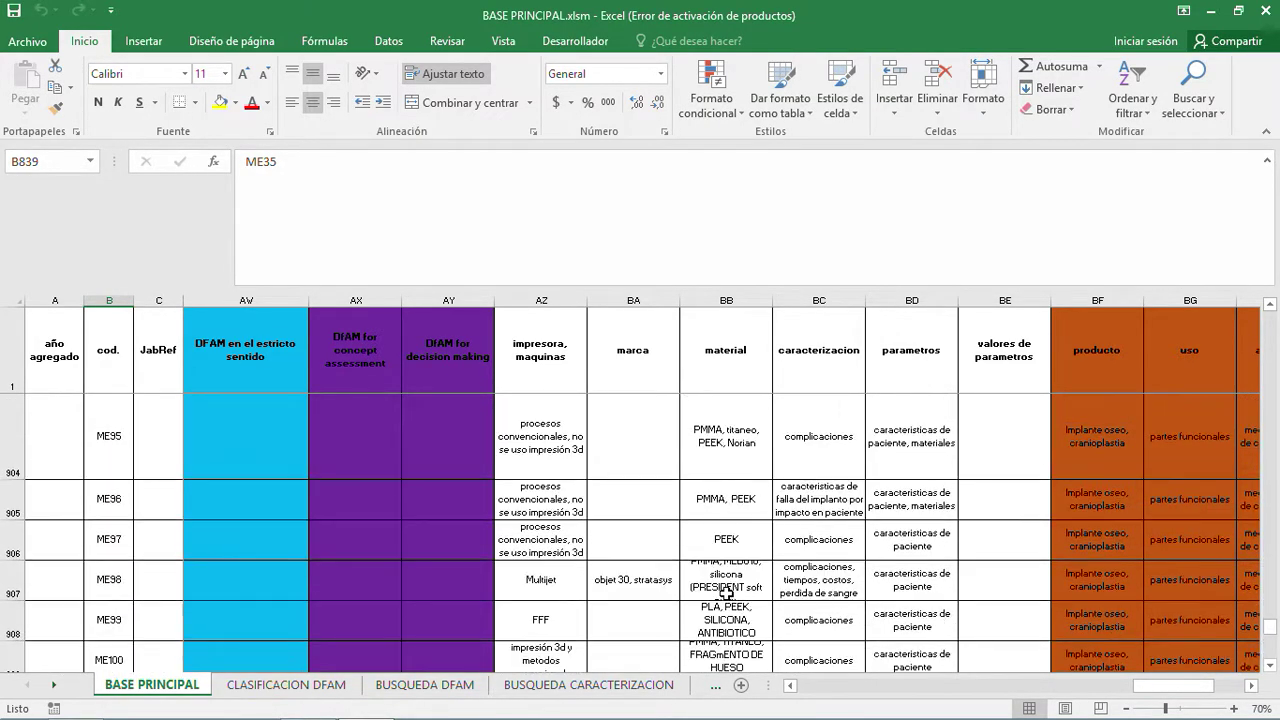
pyautogui.scroll(-3, 726, 594)
pyautogui.scroll(-2, 726, 594)
pyautogui.scroll(-11, 726, 594)
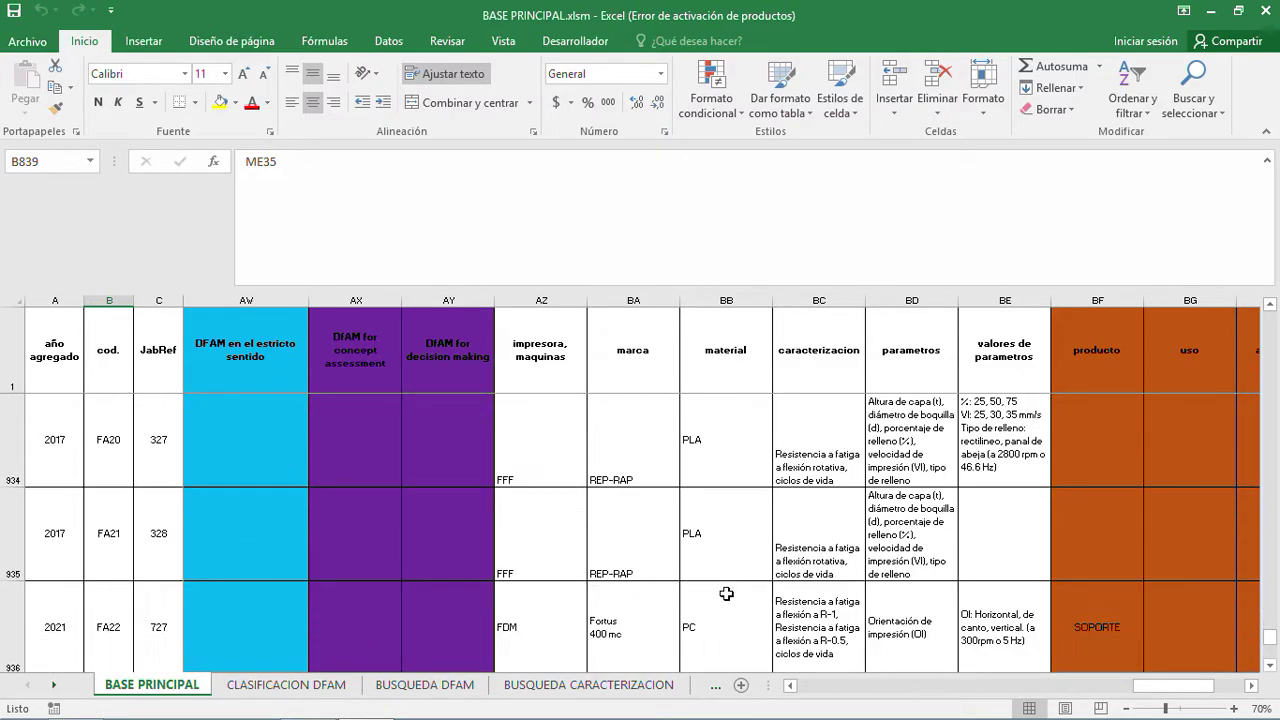
pyautogui.scroll(6, 726, 594)
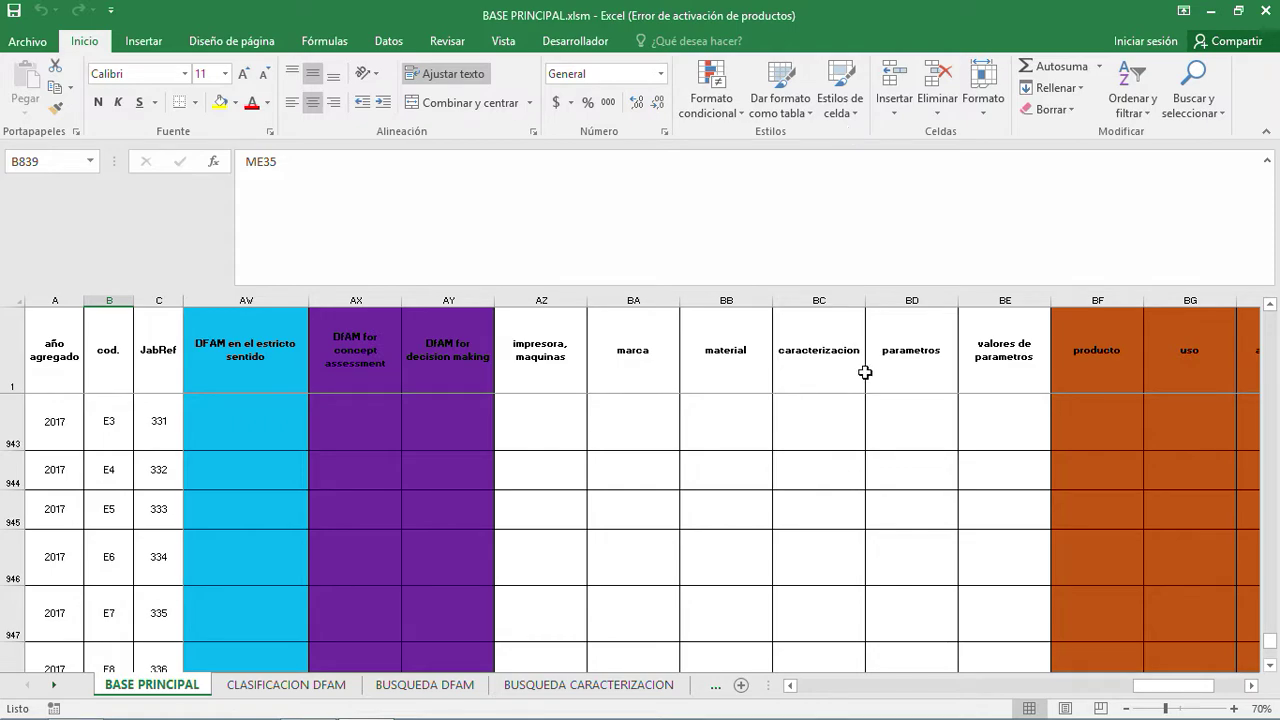
# Step: Return to the first columns and point out the ISO standard record ME63, from its code to its title
pyautogui.moveTo(1173, 688); pyautogui.dragTo(805, 707)
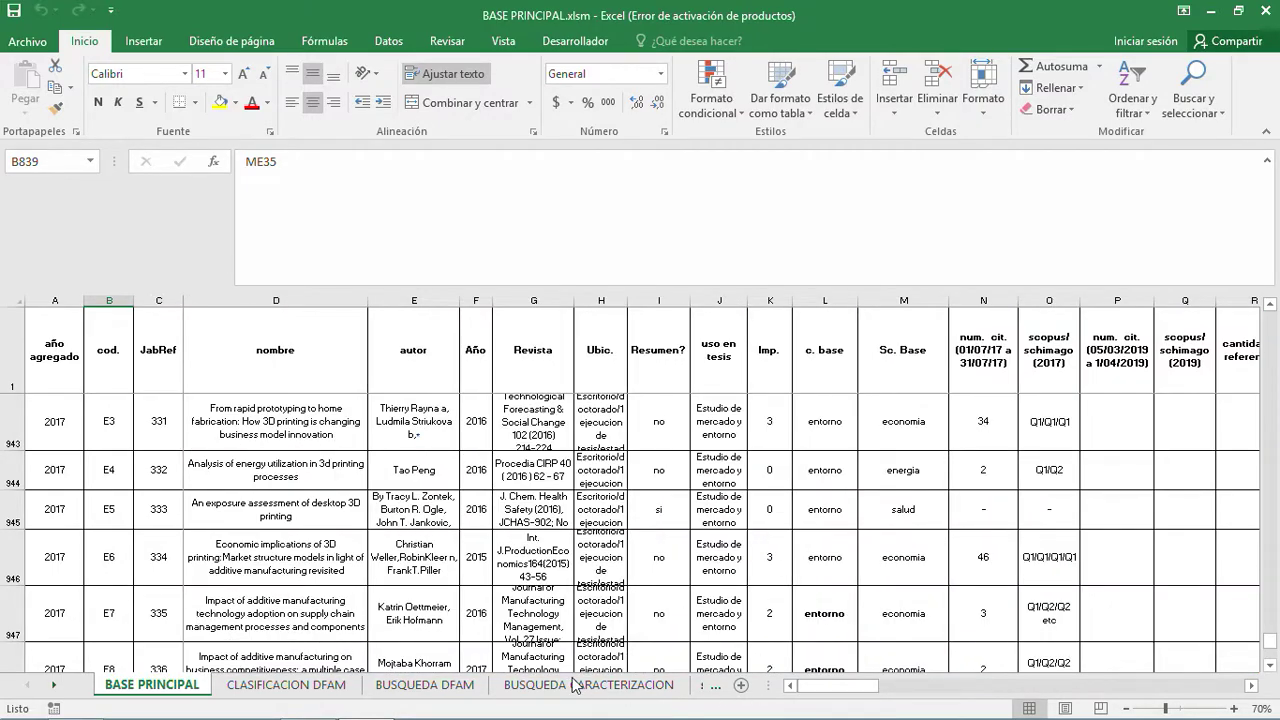
pyautogui.scroll(6, 345, 424)
pyautogui.scroll(18, 345, 424)
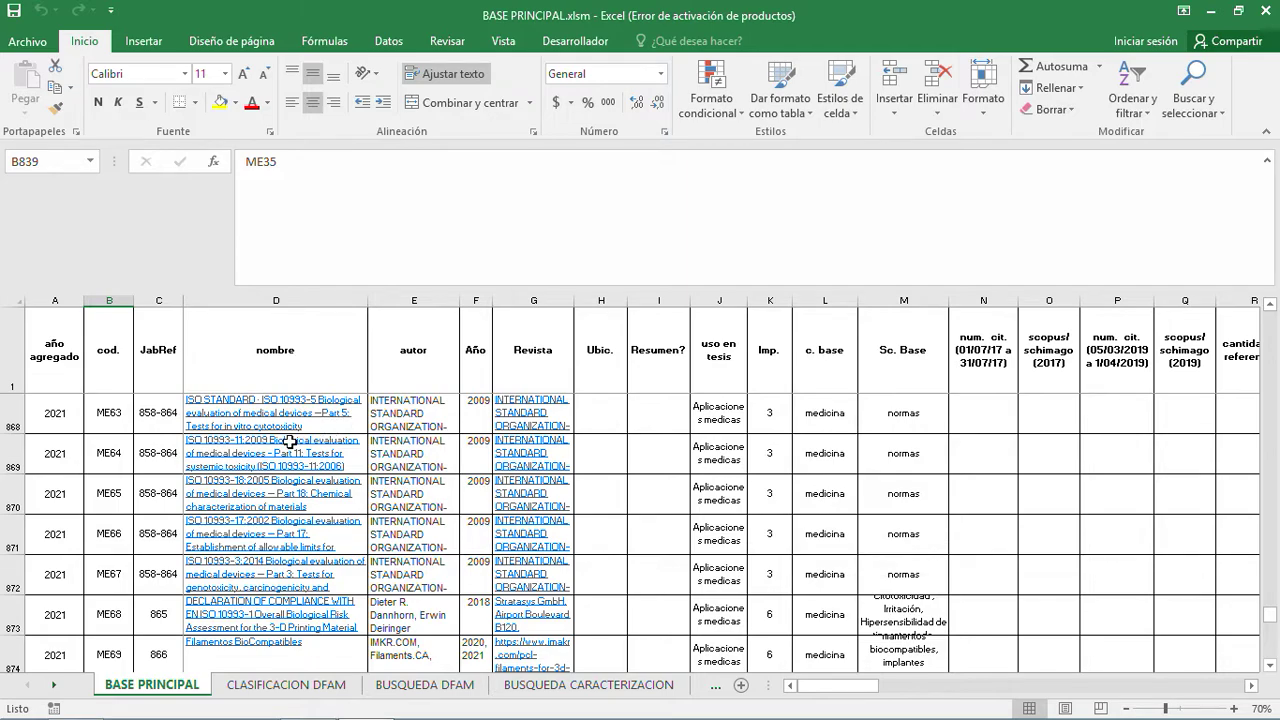
pyautogui.click(127, 412)
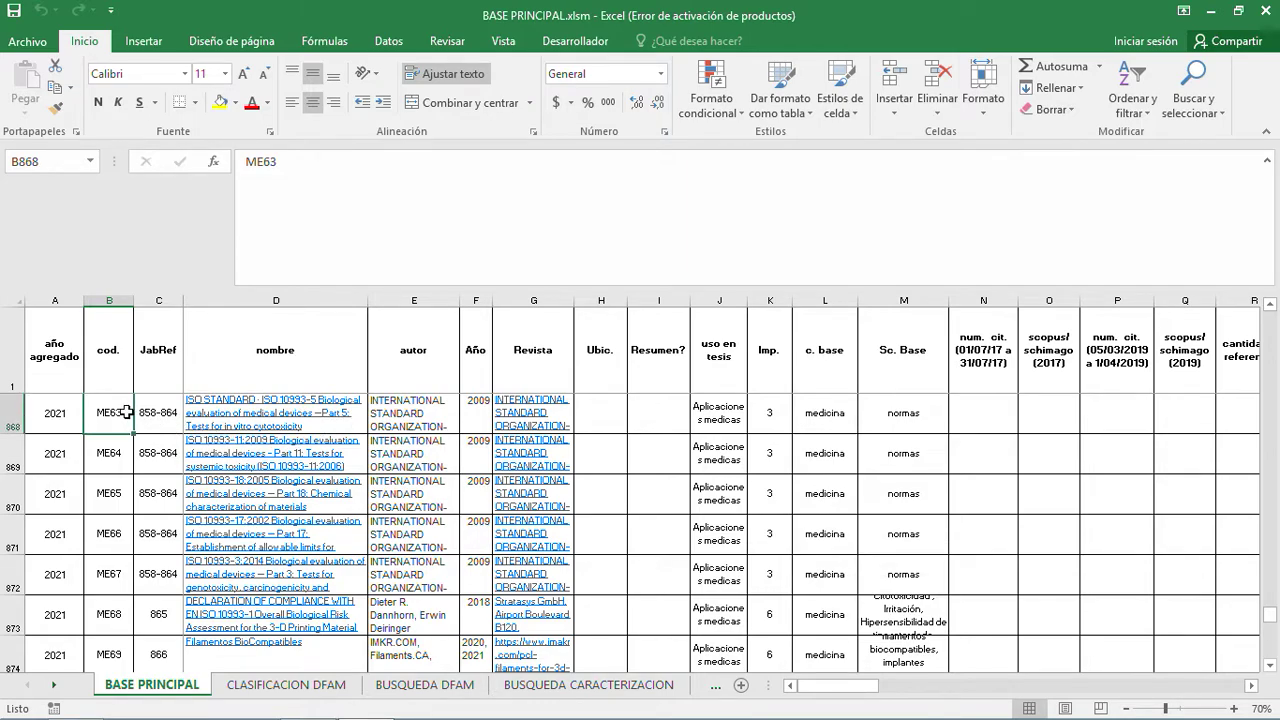
pyautogui.press('Right')
pyautogui.press('Right')
# Step: Add filters to the header row from the "nombre" cell and view the filtered headers across to "revisiones" and back
pyautogui.click(299, 342)
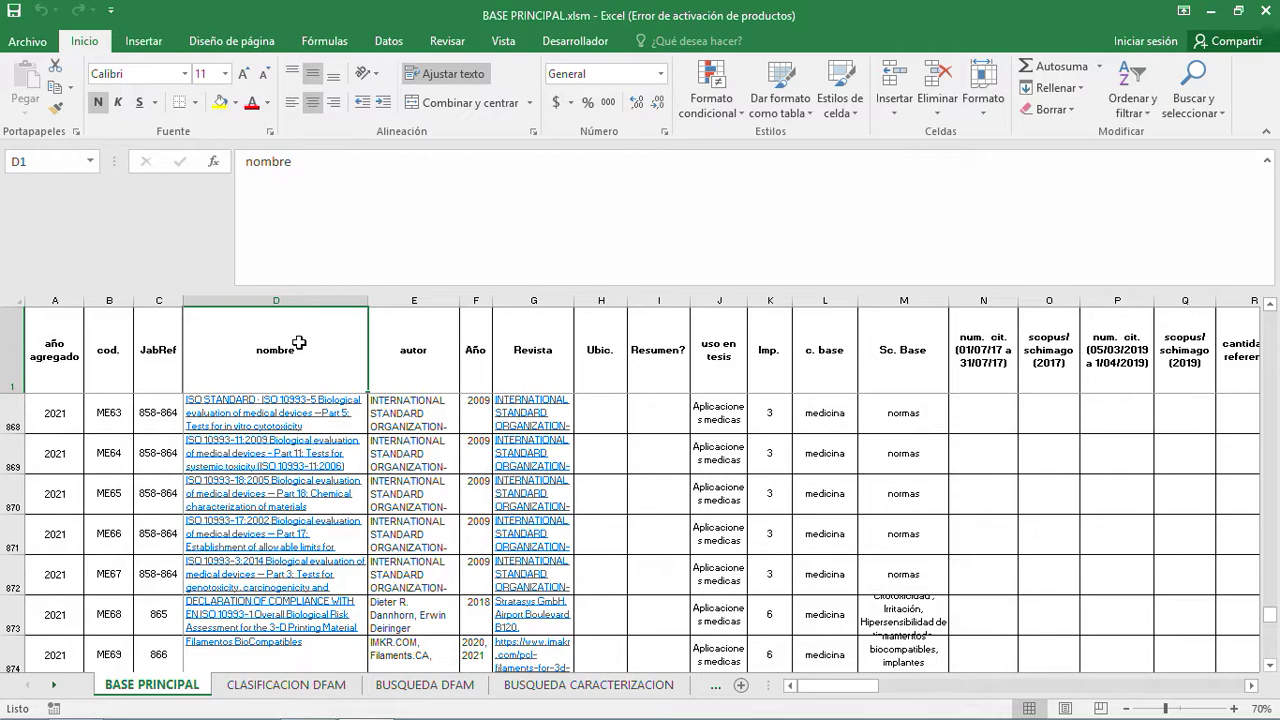
pyautogui.click(1147, 121)
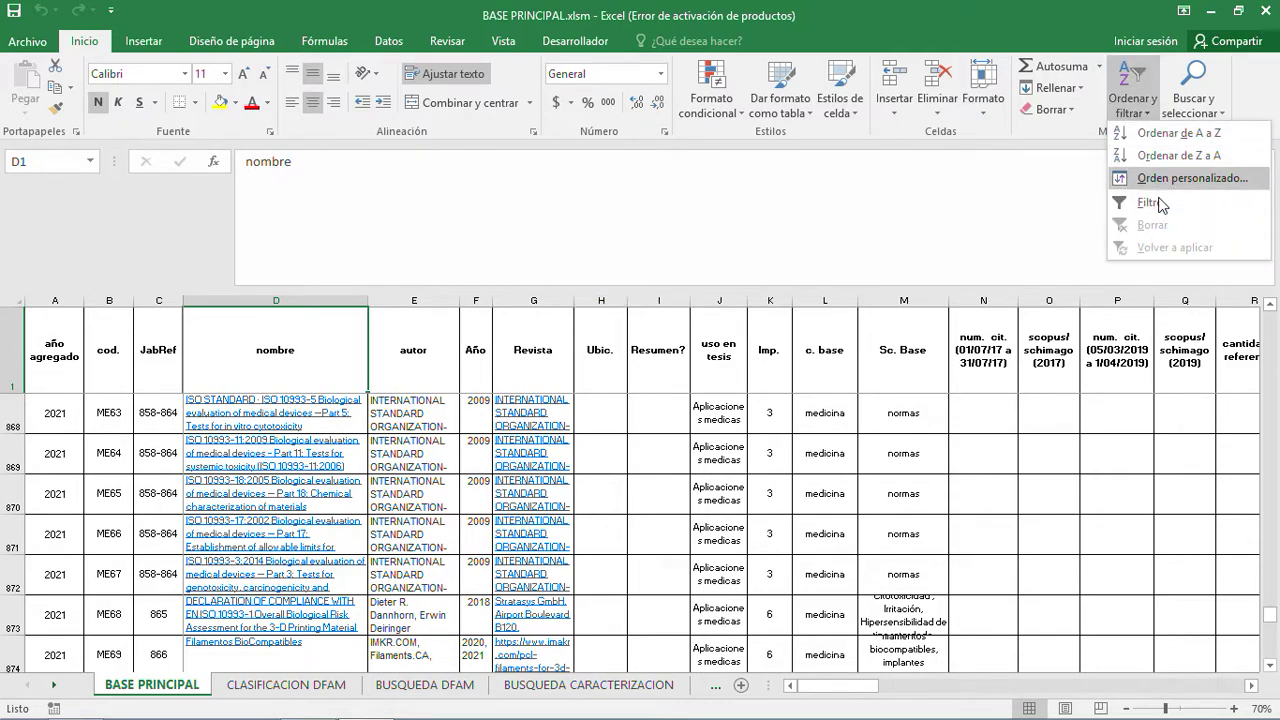
pyautogui.click(1161, 200)
pyautogui.moveTo(1156, 686); pyautogui.dragTo(1143, 682)
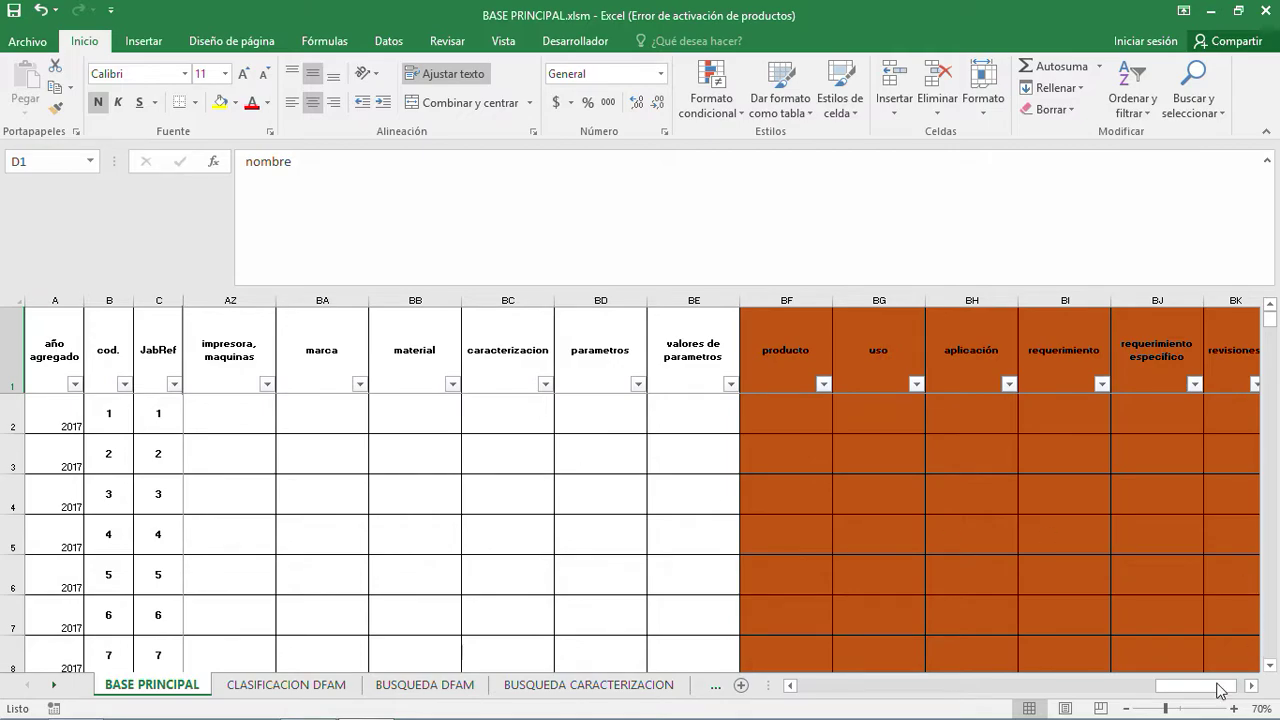
pyautogui.moveTo(1212, 690); pyautogui.dragTo(830, 688)
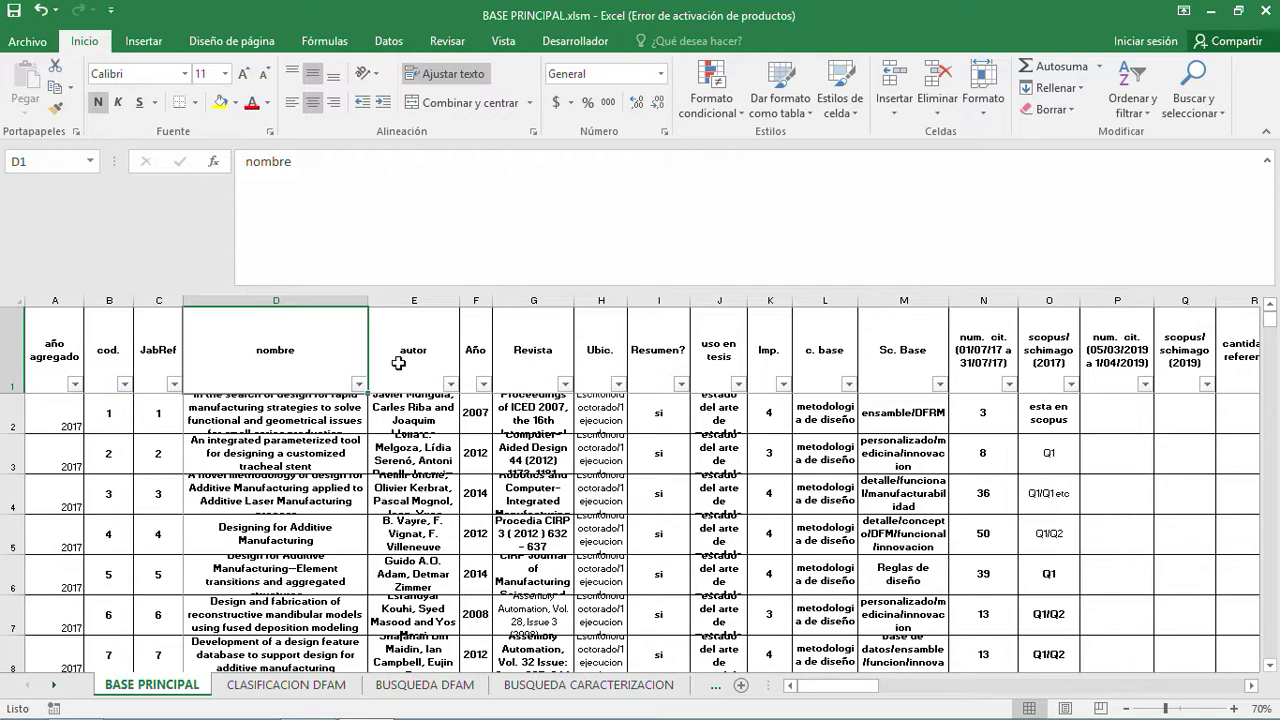
# Step: Try to search the filter of the "nombre" column for "*impl*"
pyautogui.click(358, 384)
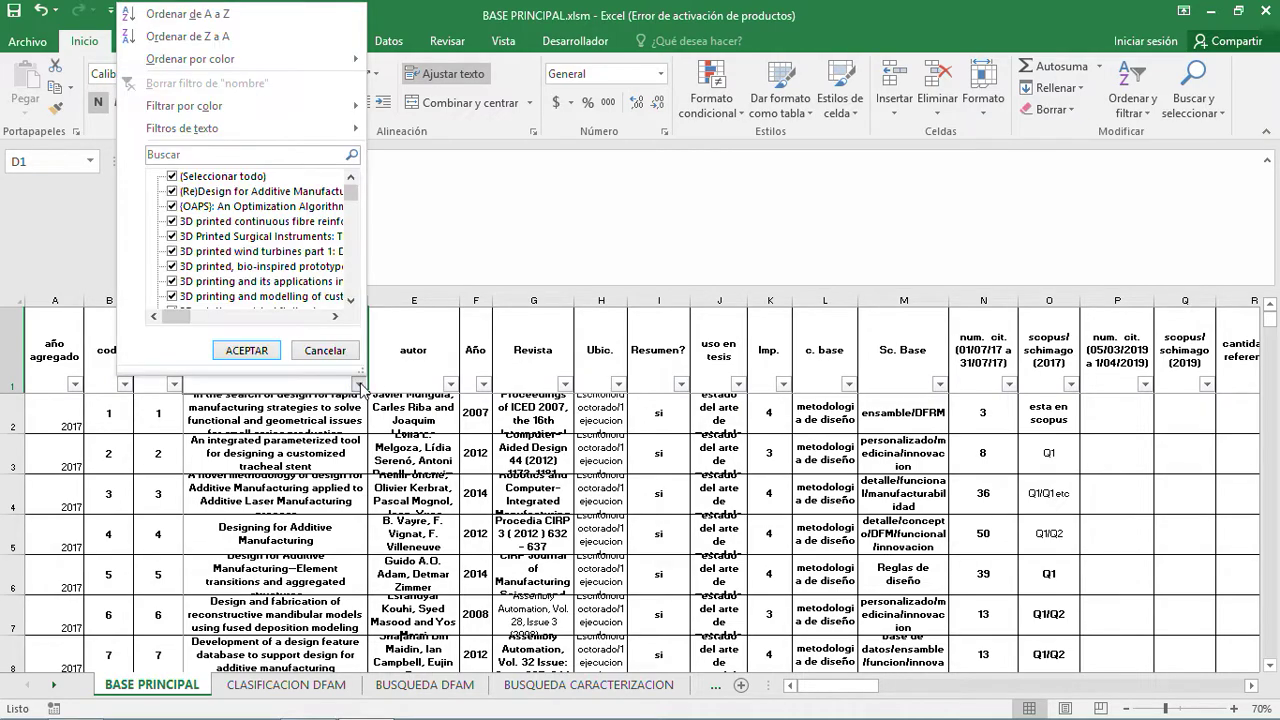
pyautogui.click(184, 152)
pyautogui.write('*im')
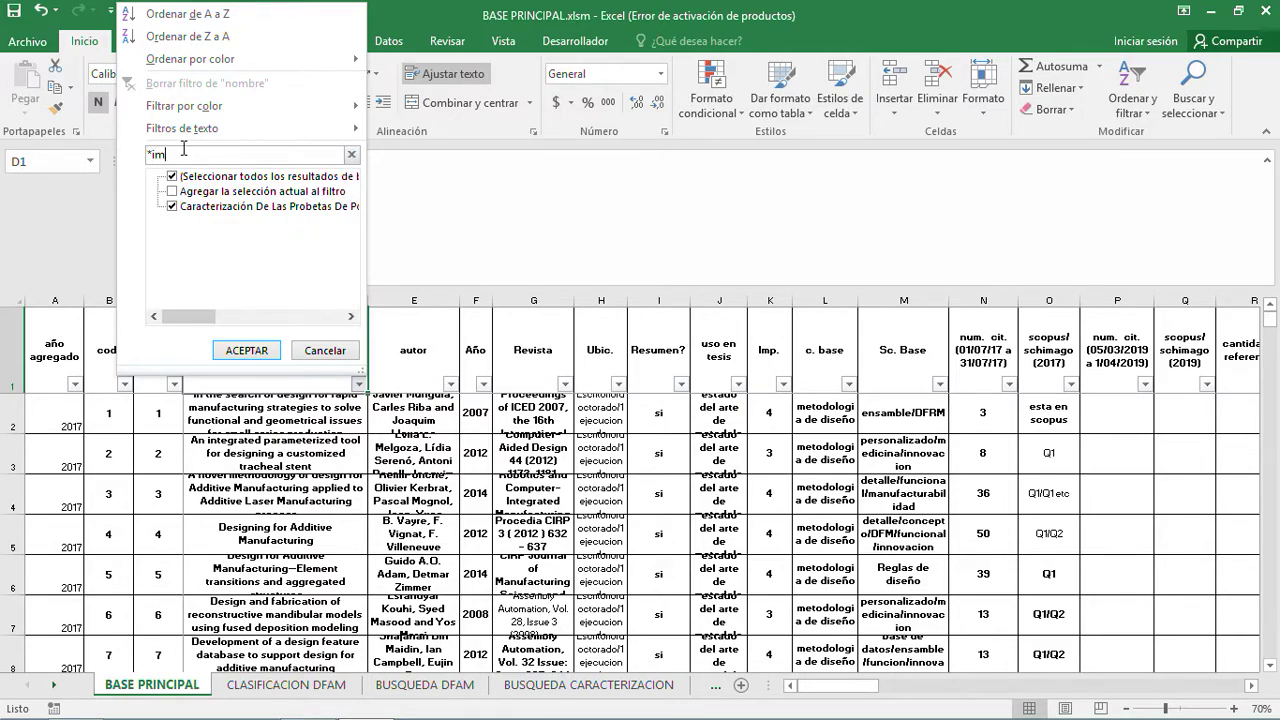
pyautogui.write('pl')
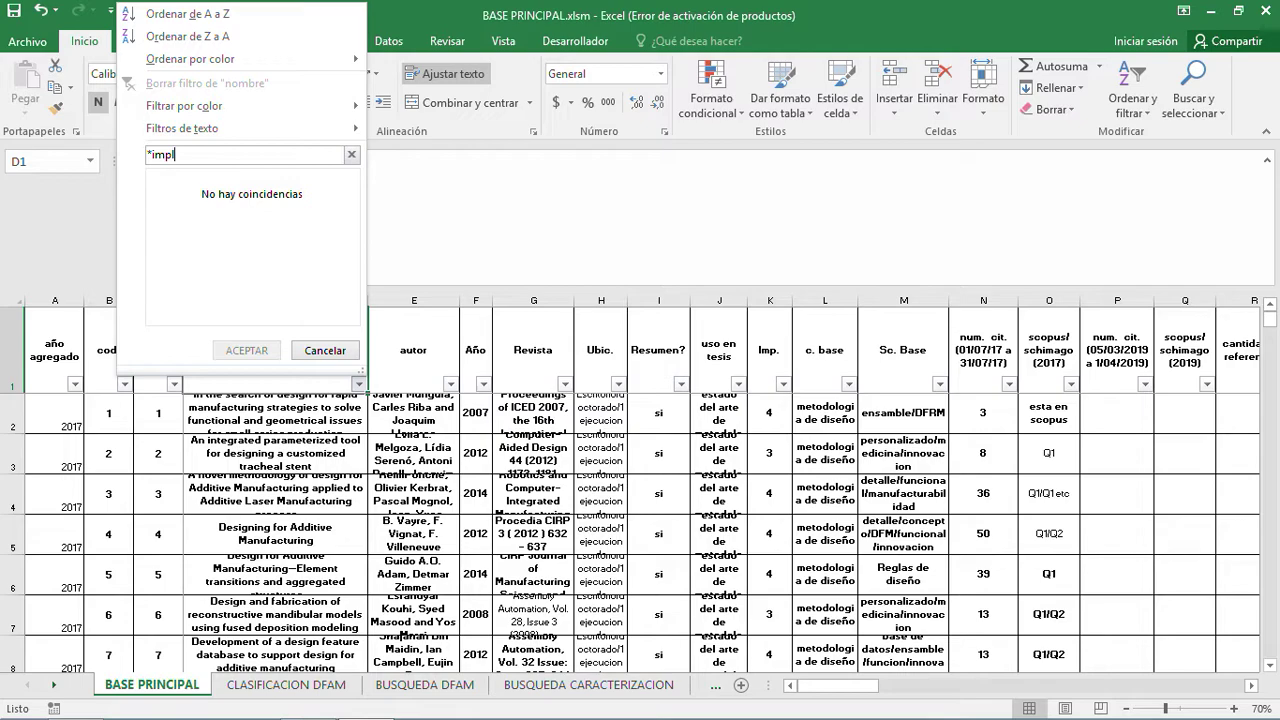
pyautogui.write('*')
pyautogui.press('BackSpace')
pyautogui.press('BackSpace')
pyautogui.press('BackSpace')
pyautogui.press('BackSpace')
pyautogui.press('BackSpace')
pyautogui.press('BackSpace')
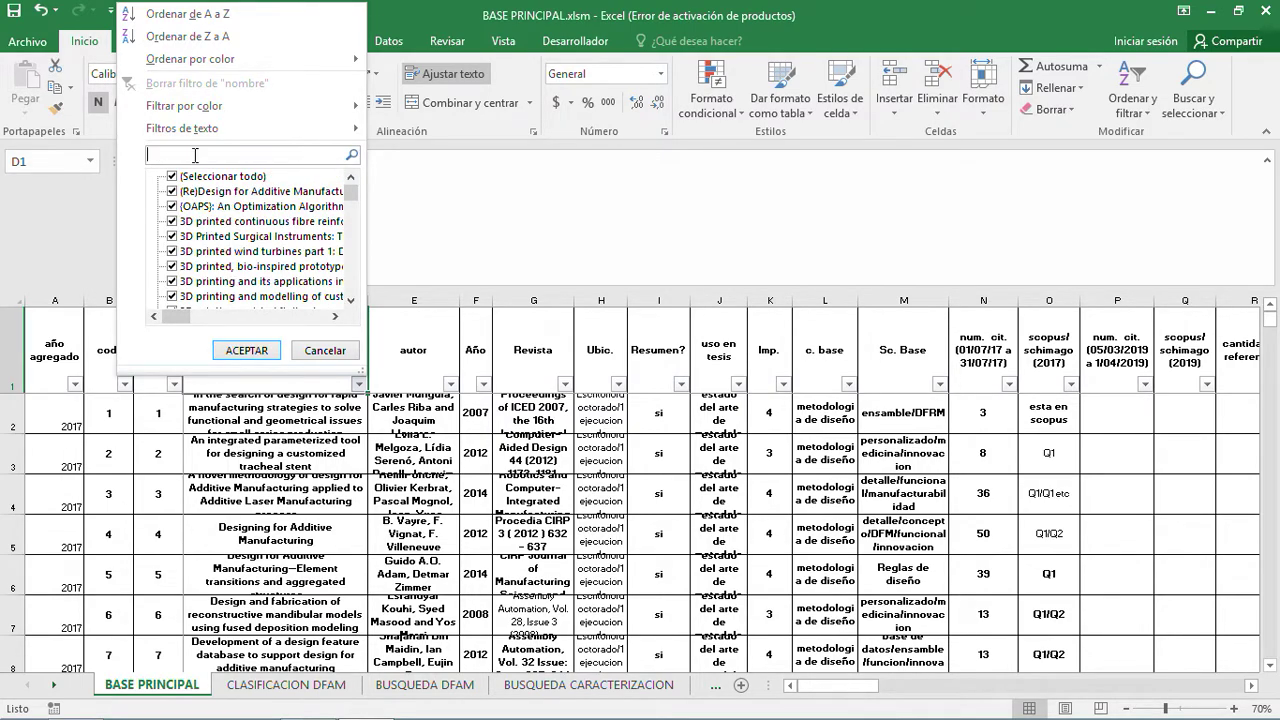
pyautogui.click(476, 182)
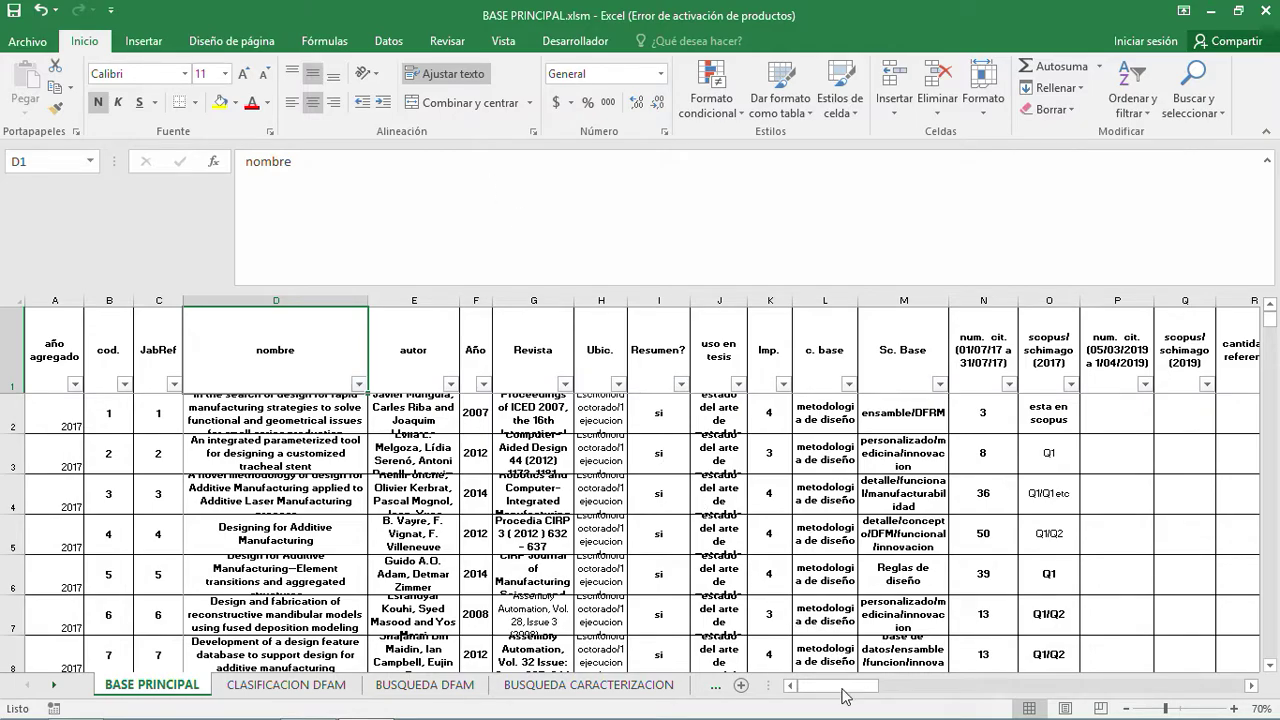
# Step: Filter the "resistencia mecanica/peso" column to show only the records marked "si"
pyautogui.moveTo(843, 695); pyautogui.dragTo(944, 713)
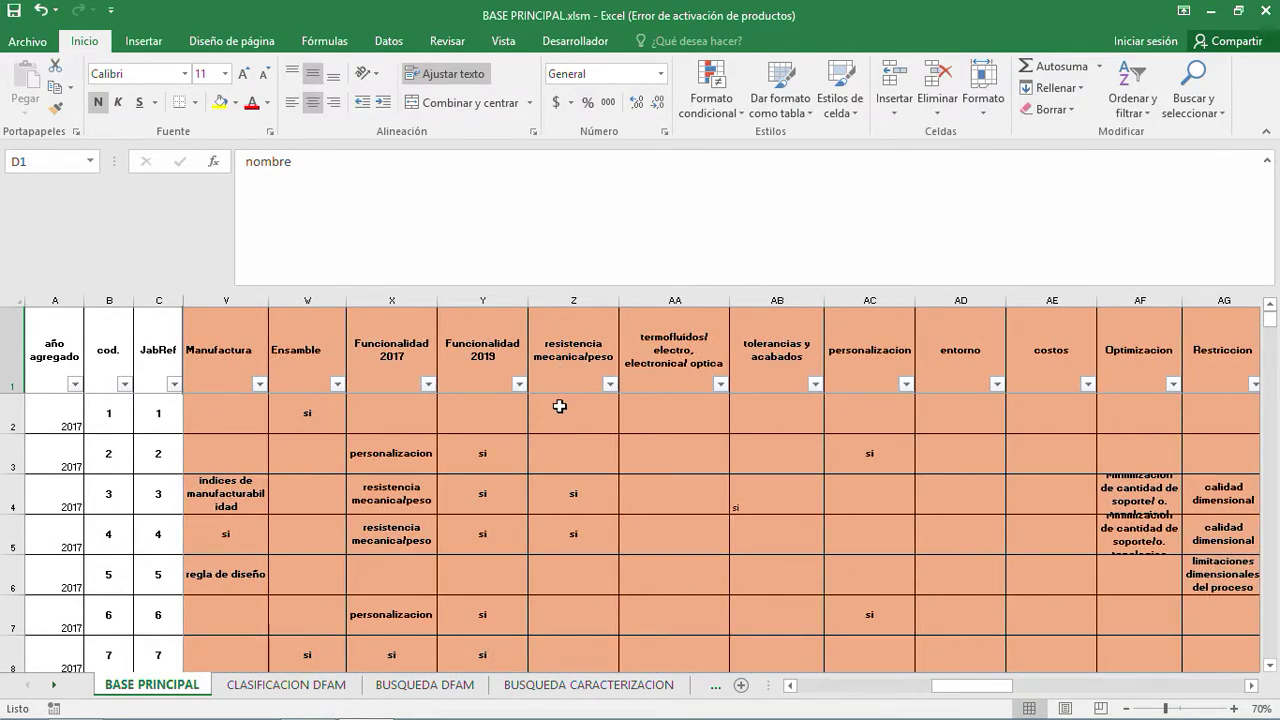
pyautogui.click(614, 384)
pyautogui.click(423, 176)
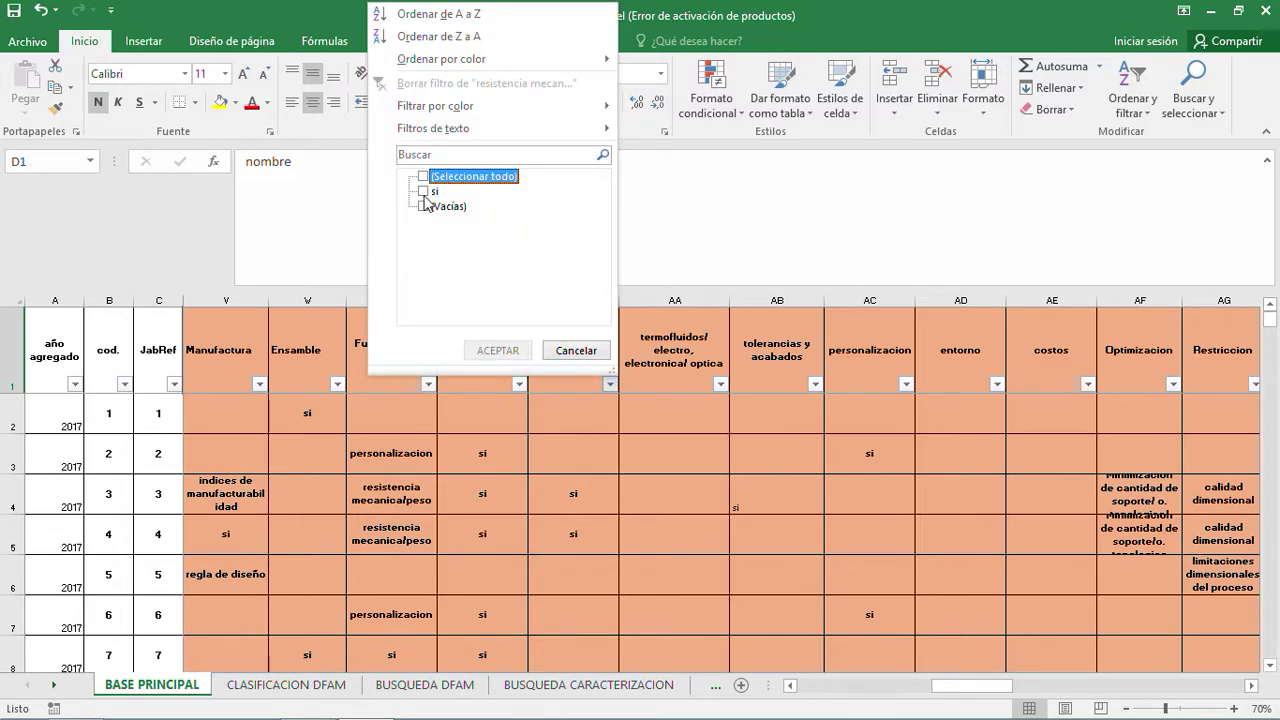
pyautogui.click(487, 350)
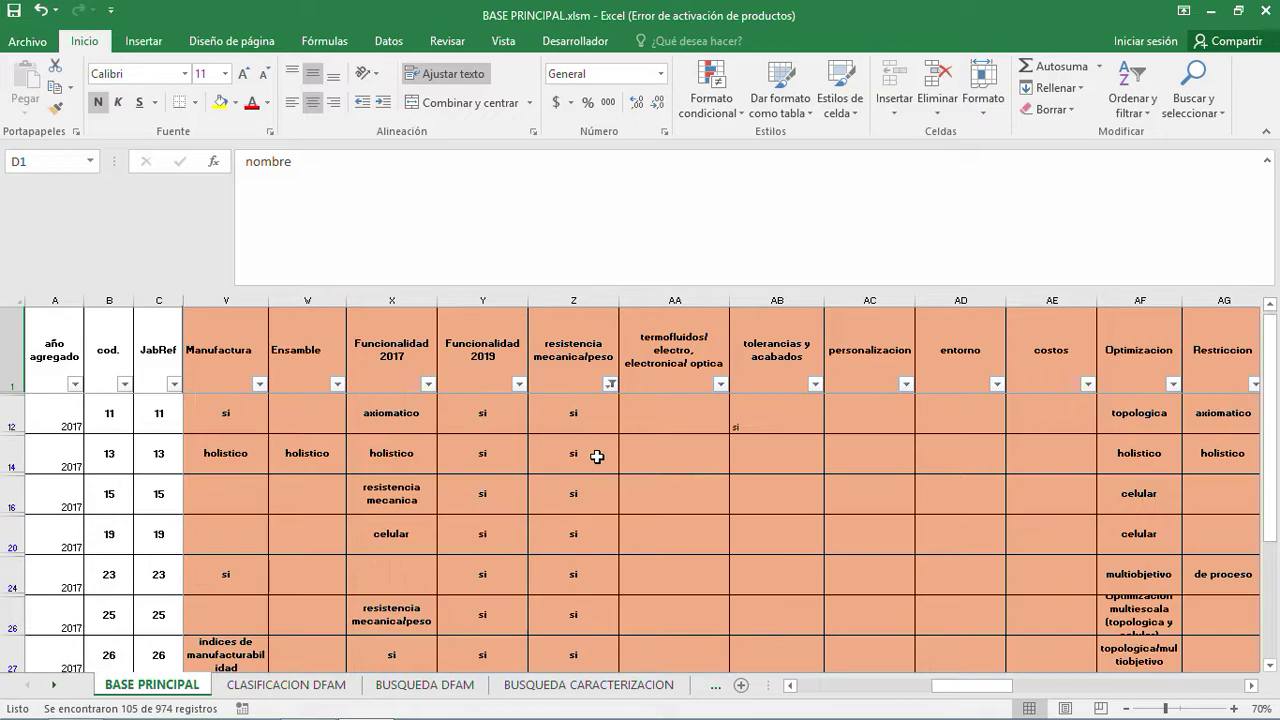
# Step: Look through the records filtered by "resistencia mecanica/peso" and return to the first ones
pyautogui.scroll(-12, 595, 456)
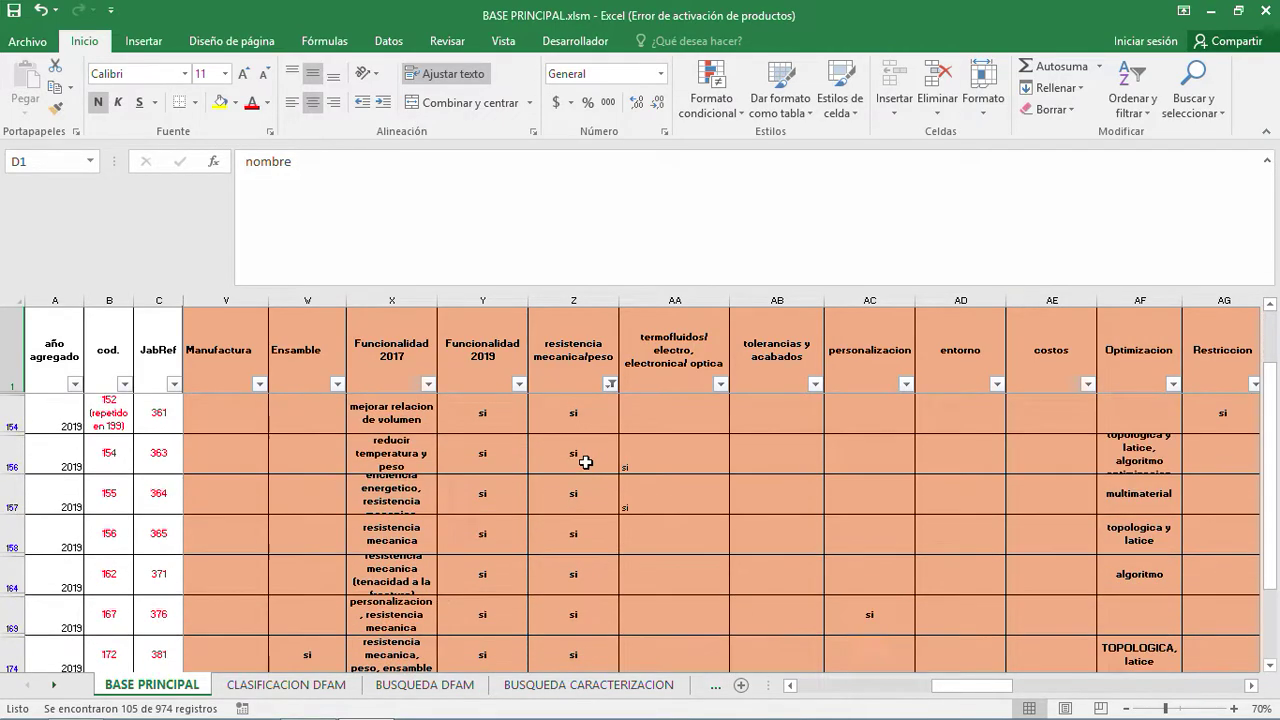
pyautogui.scroll(-10, 585, 462)
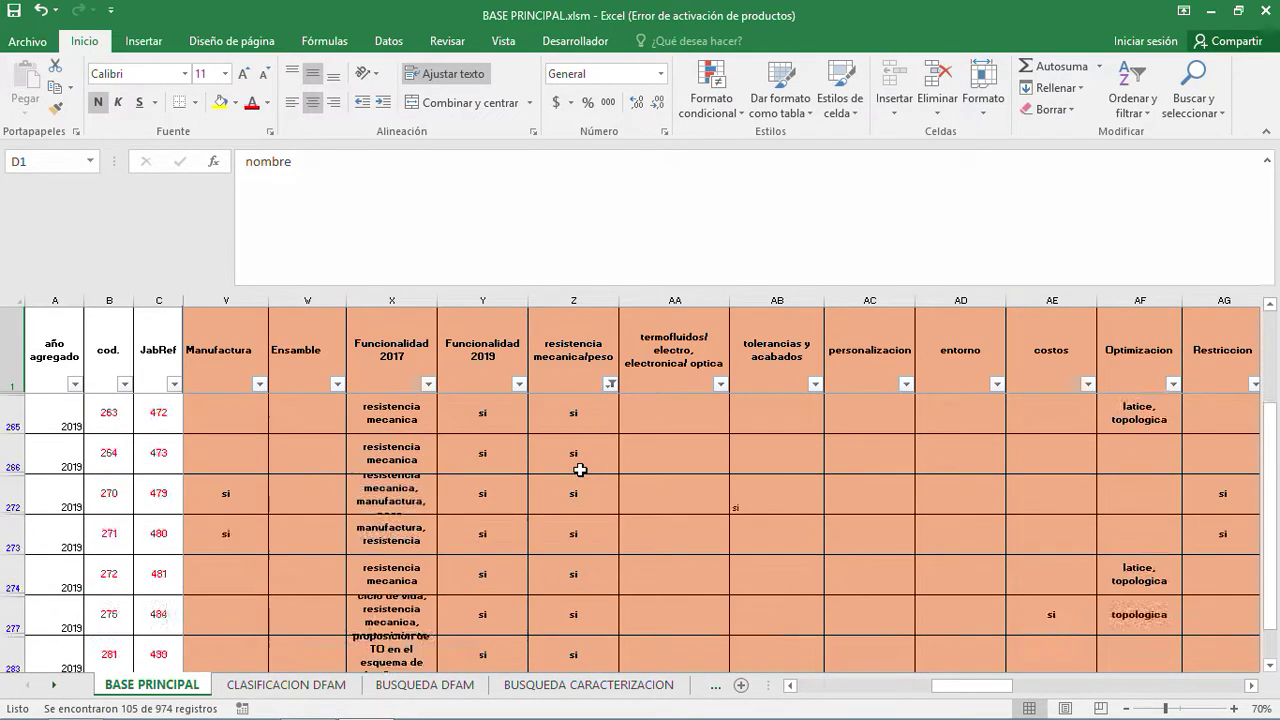
pyautogui.scroll(-3, 580, 469)
pyautogui.scroll(12, 570, 466)
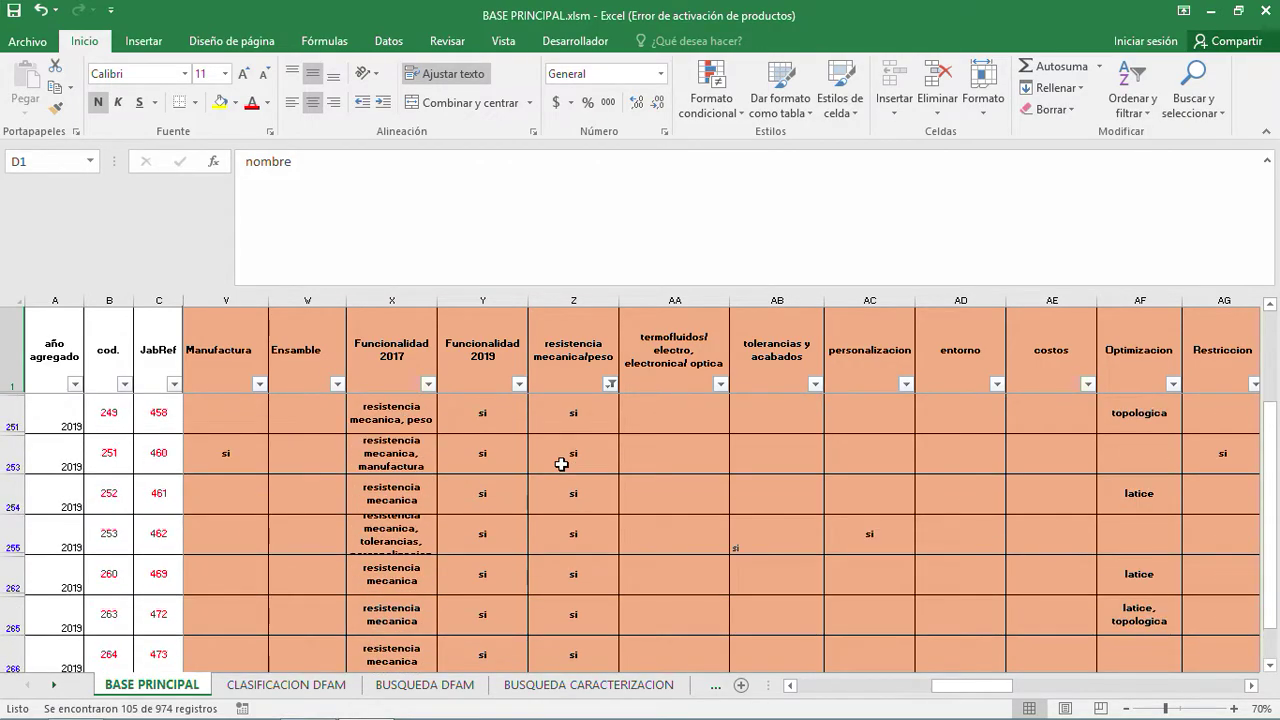
pyautogui.scroll(15, 562, 464)
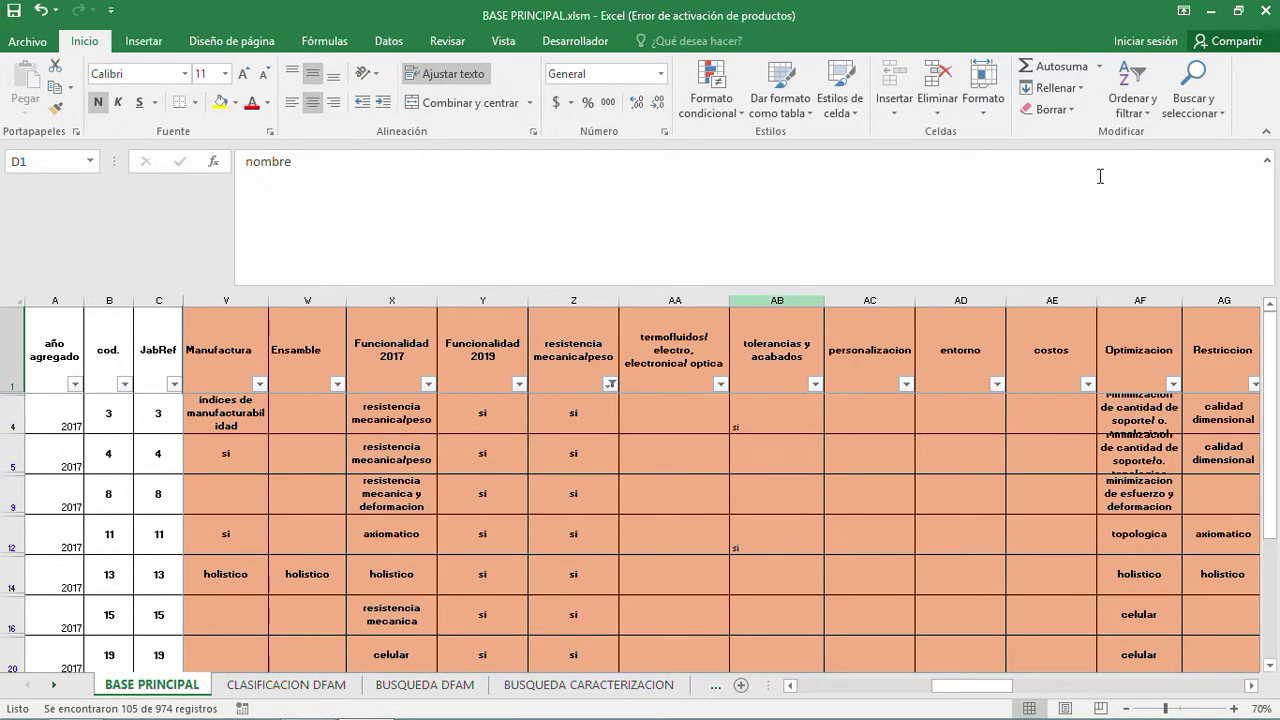
# Step: Remove the filters from the header row and return to the first columns and records of the sheet
pyautogui.click(1133, 105)
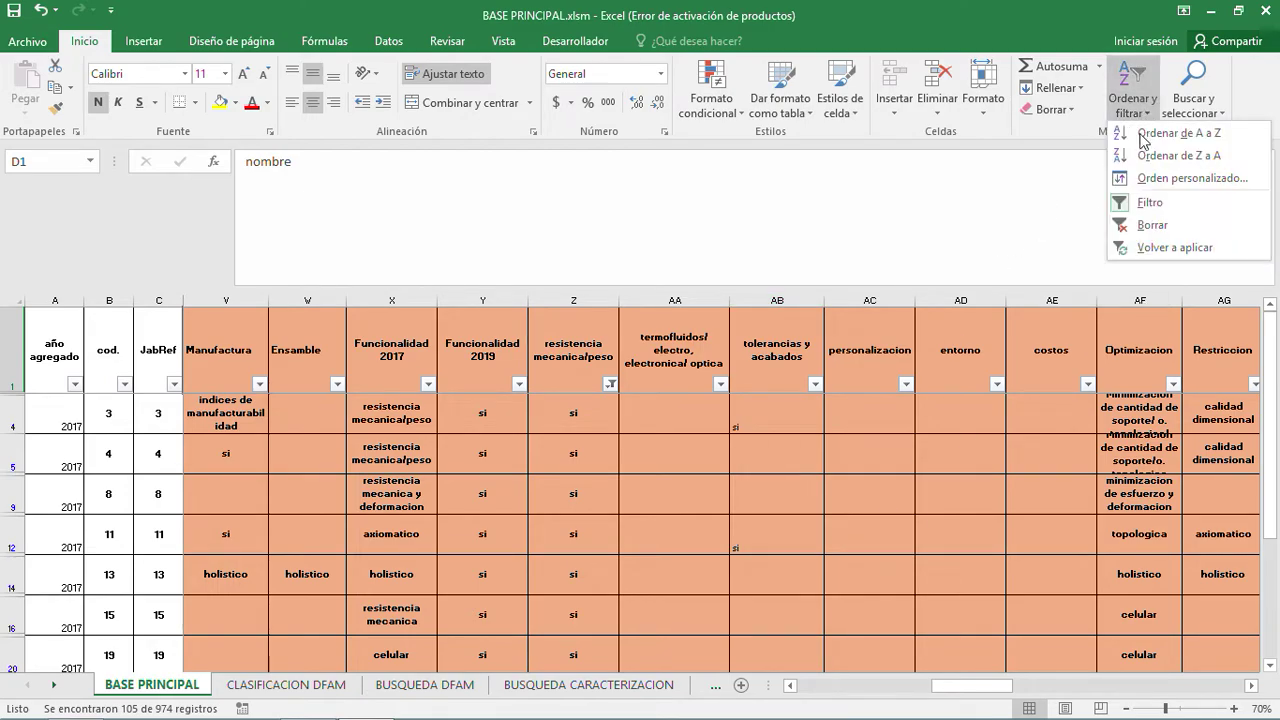
pyautogui.click(1145, 204)
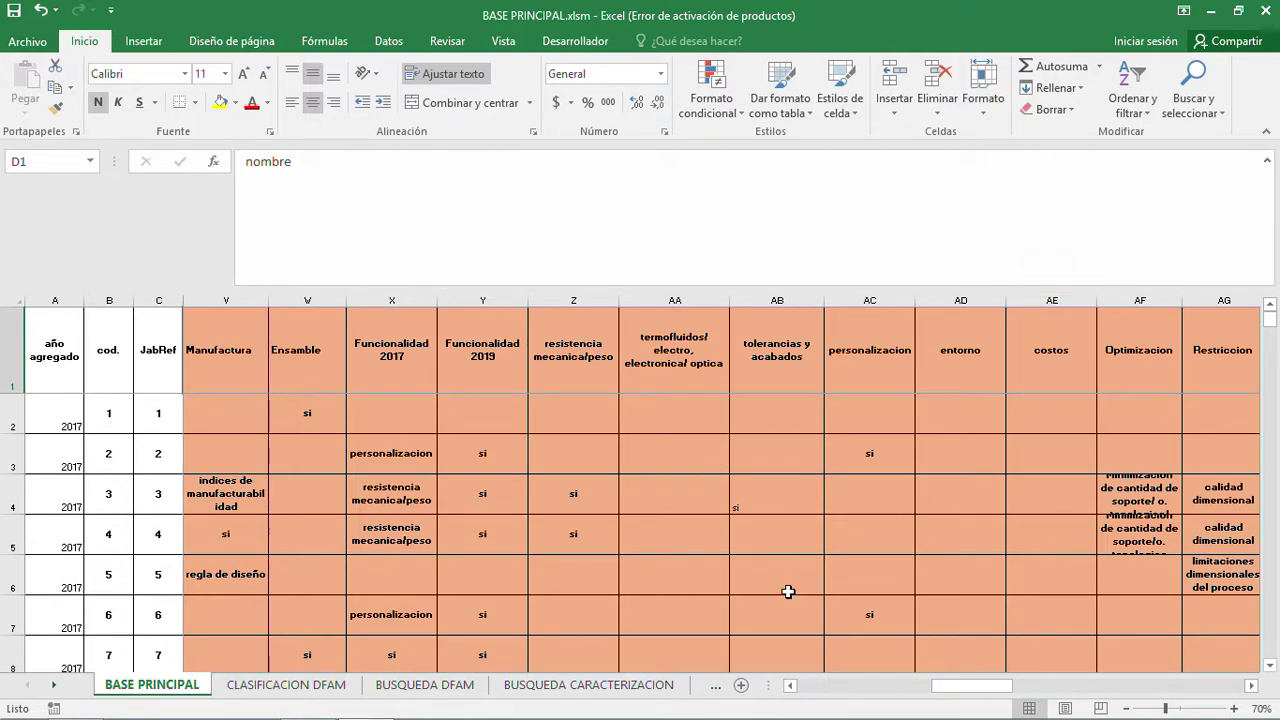
pyautogui.moveTo(950, 686); pyautogui.dragTo(783, 690)
pyautogui.scroll(-7, 494, 486)
pyautogui.scroll(7, 494, 486)
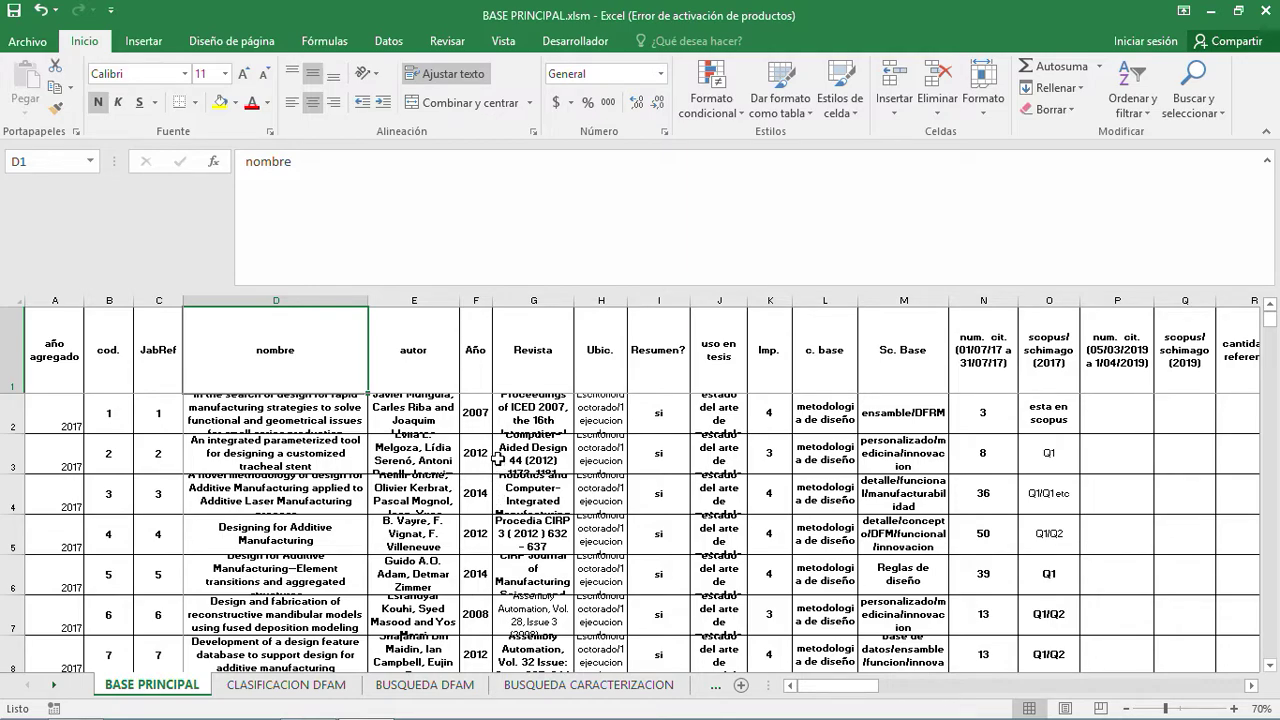
# Step: Point out the code of record 1 and the article titles of records 1 and 2 by selecting their cells
pyautogui.click(110, 415)
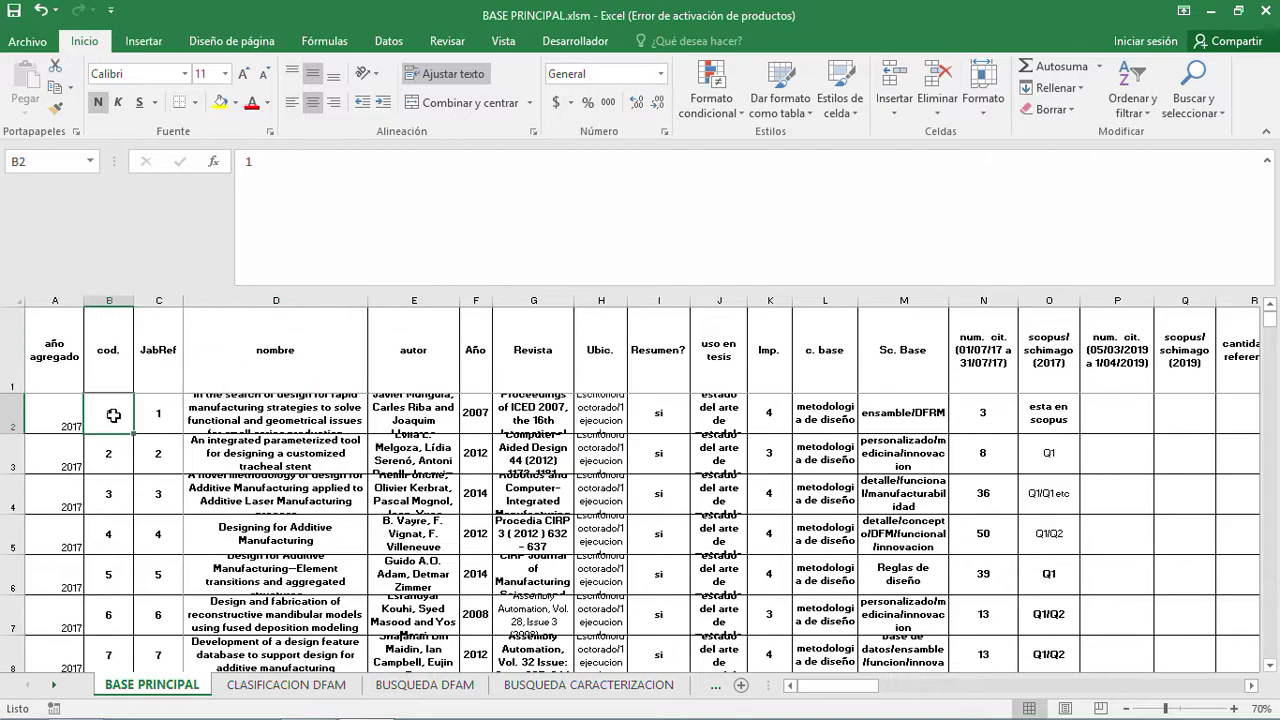
pyautogui.click(252, 416)
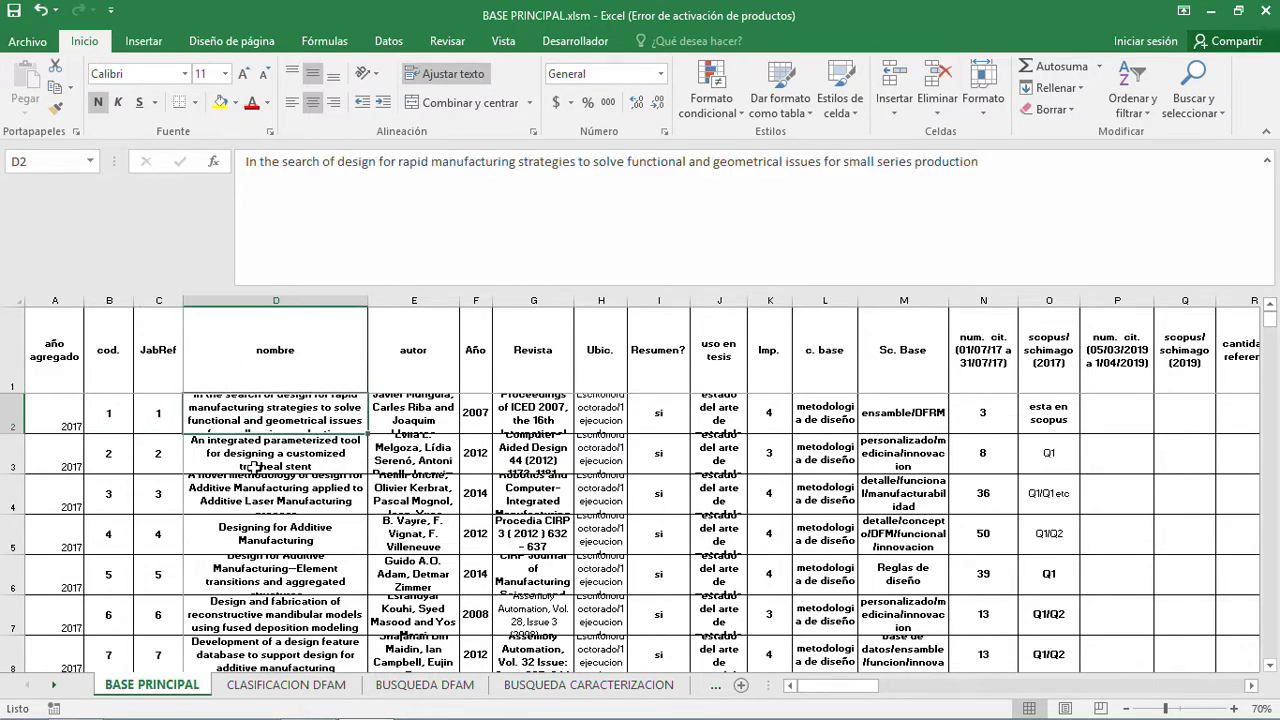
pyautogui.click(254, 464)
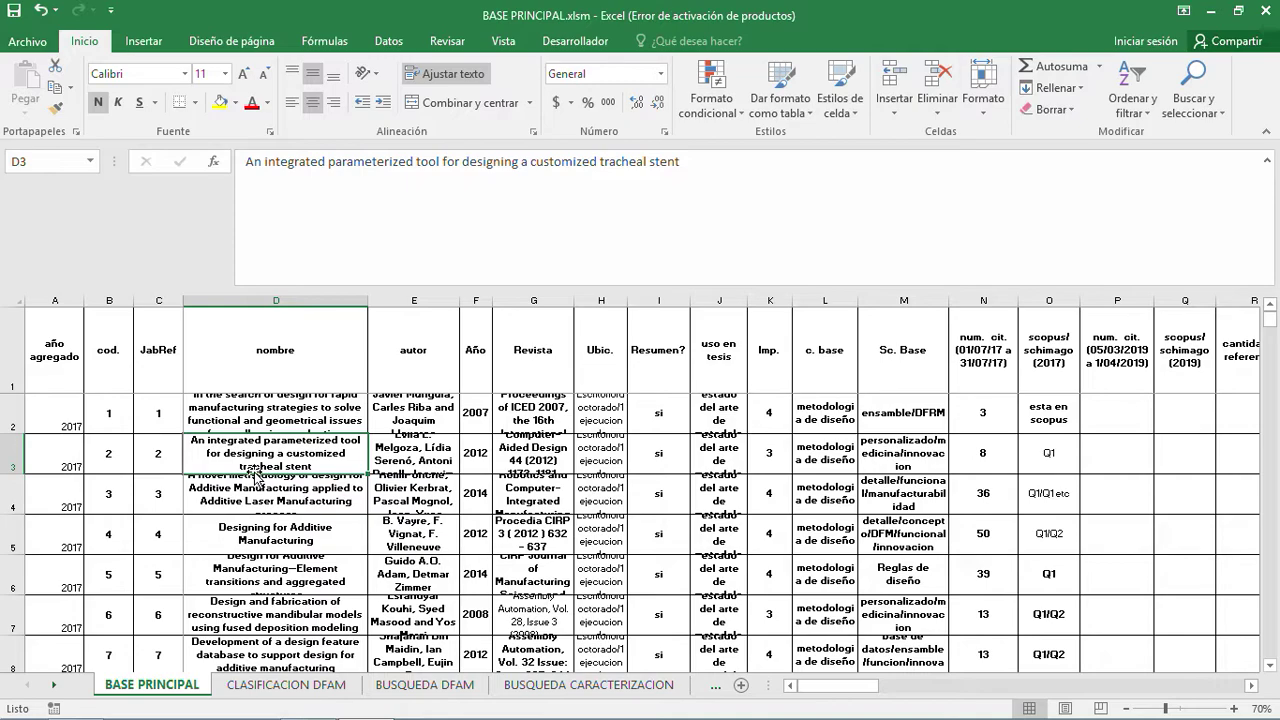
pyautogui.moveTo(1138, 716)
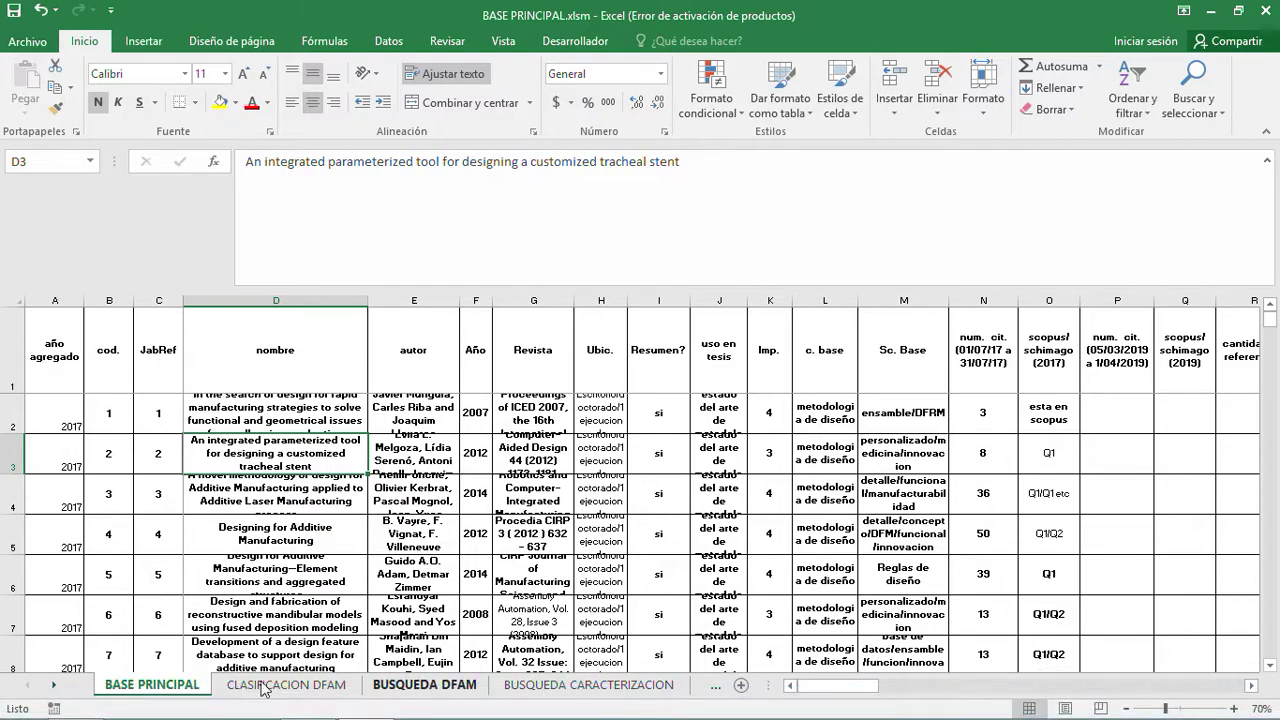
pyautogui.moveTo(308, 705)
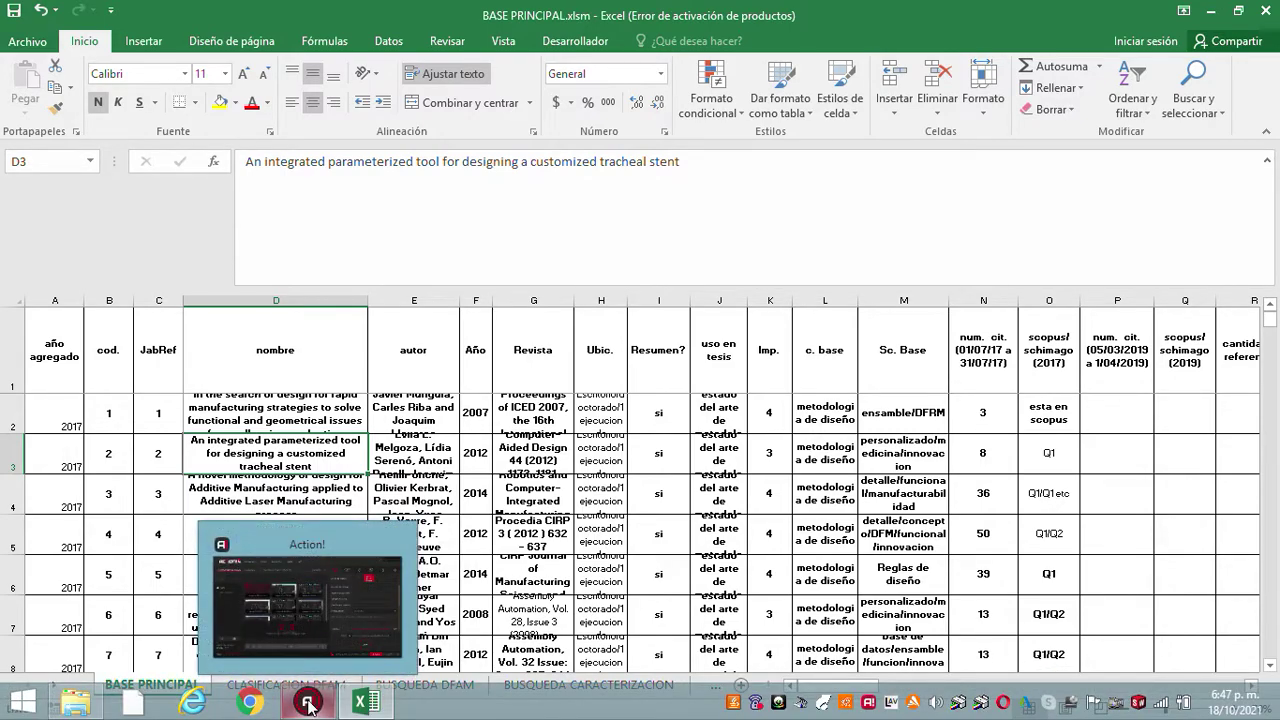